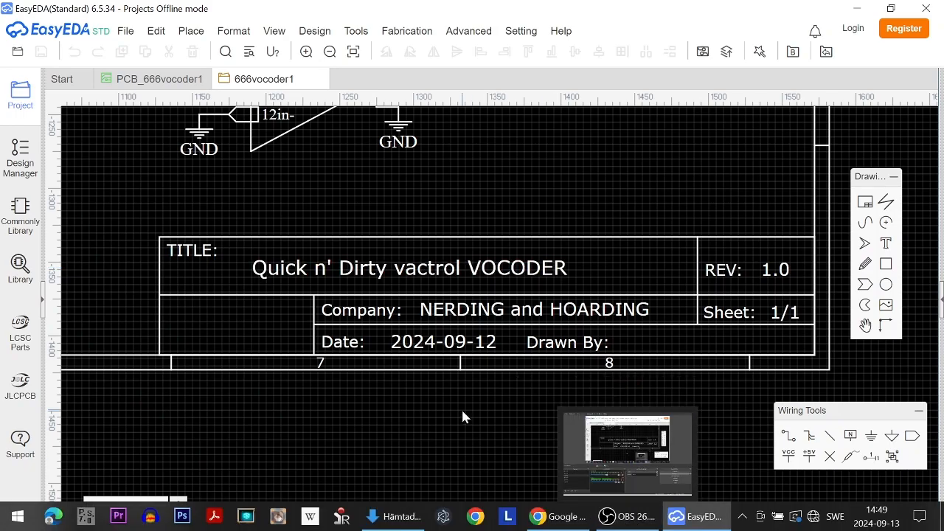
# - Switch from the vocoder schematic to the PCB_666vocoder1 layout and collapse the canvas properties
pyautogui.scroll(2, 463, 417)
pyautogui.scroll(-1, 463, 417)
pyautogui.scroll(-8, 462, 417)
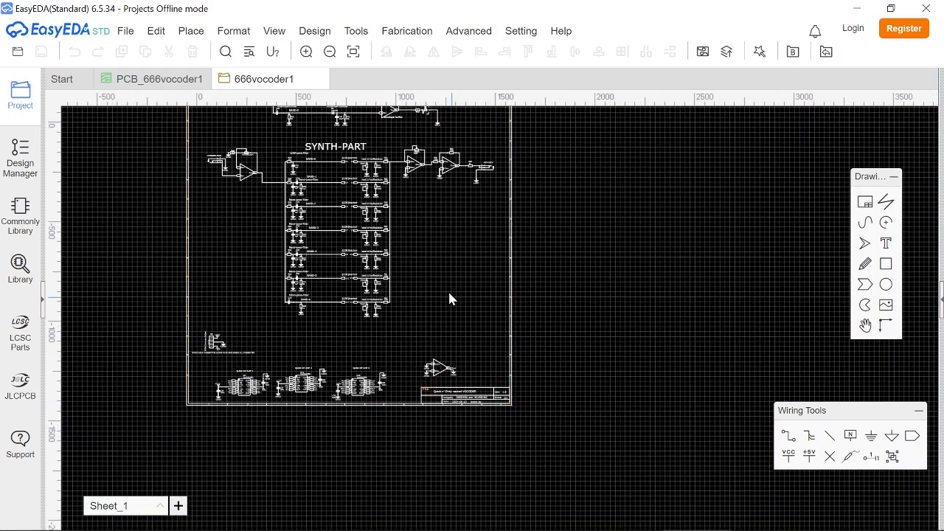
pyautogui.moveTo(451, 299); pyautogui.dragTo(588, 477, button='right')
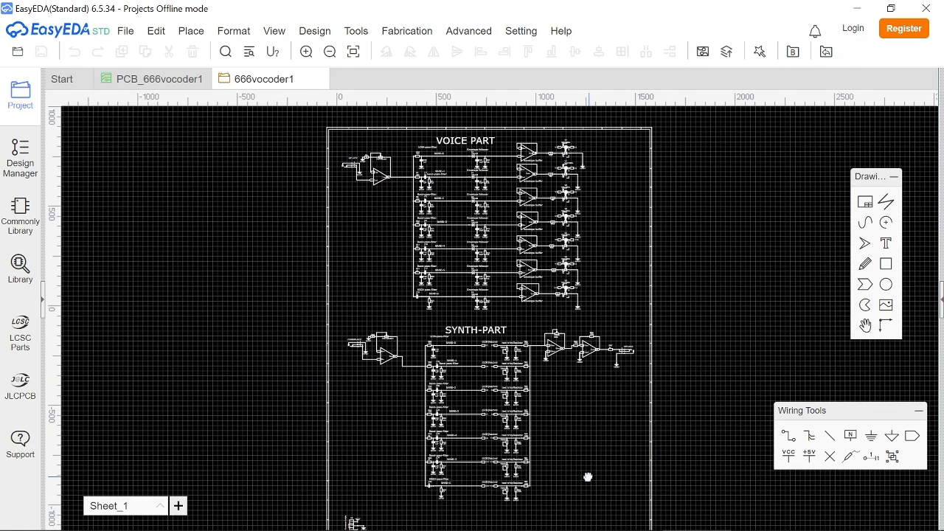
pyautogui.click(151, 78)
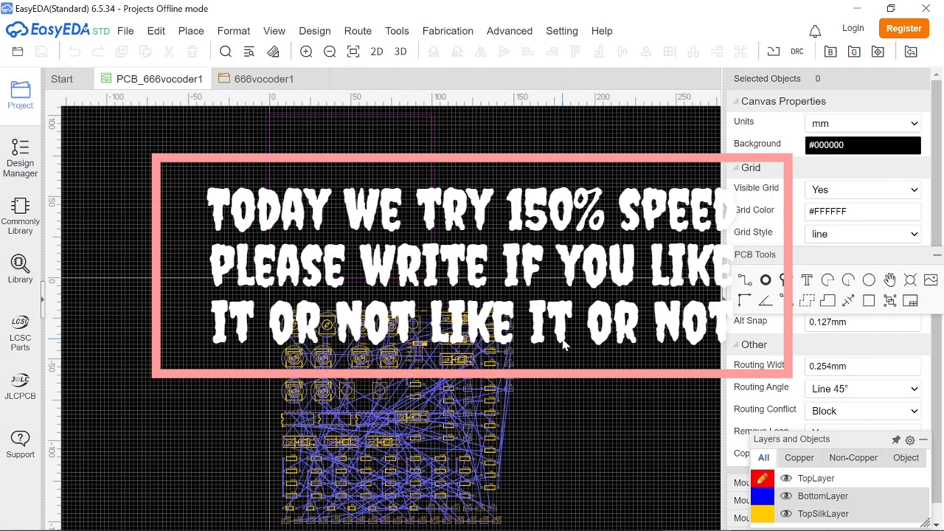
pyautogui.click(724, 306)
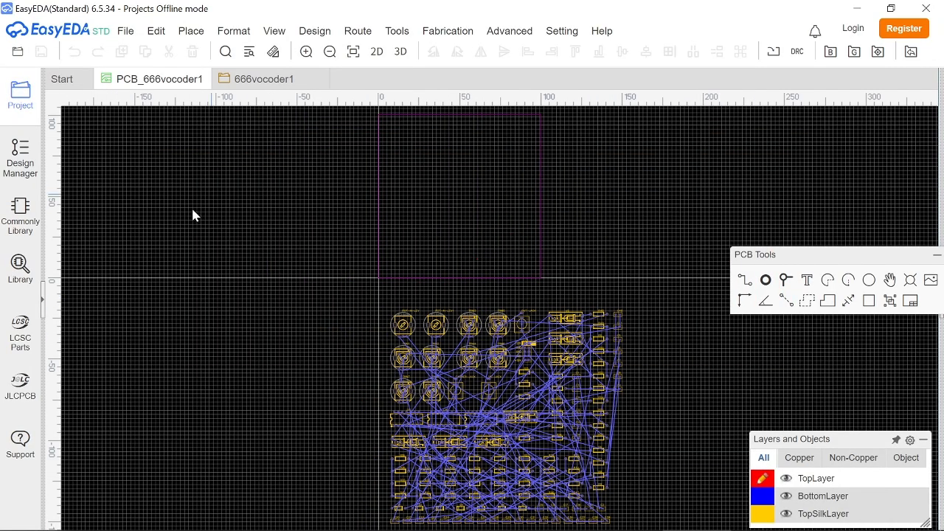
# - Examine the unplaced components below the board, the available layers and the empty board outline
pyautogui.scroll(5, 262, 310)
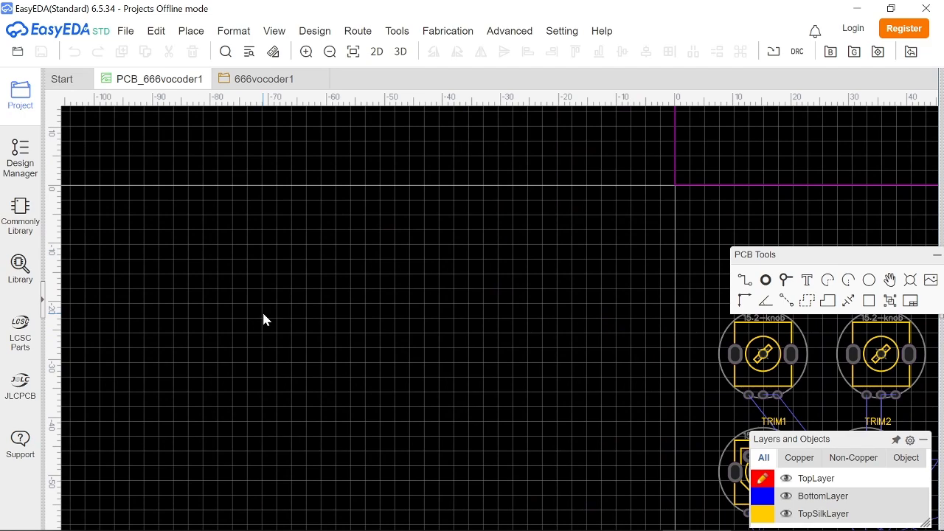
pyautogui.moveTo(443, 313); pyautogui.dragTo(278, 268, button='right')
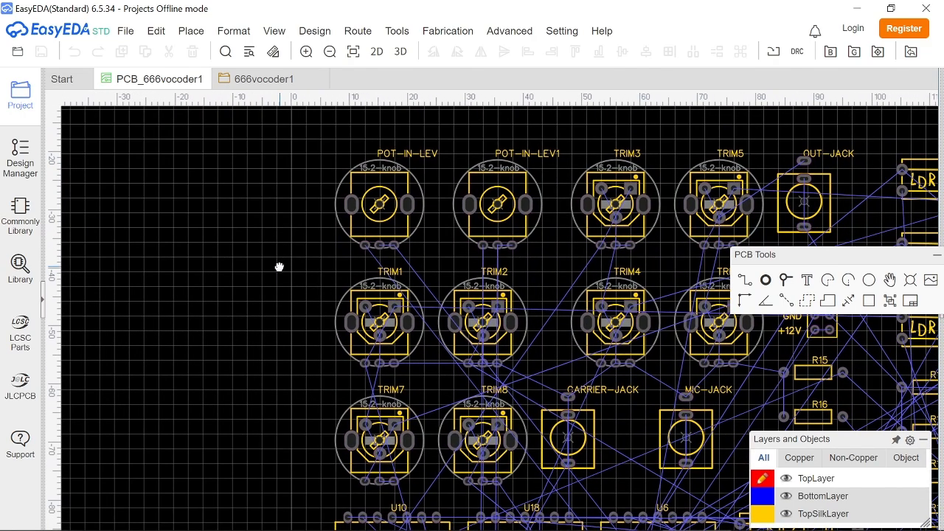
pyautogui.moveTo(545, 265); pyautogui.dragTo(391, 230, button='right')
pyautogui.moveTo(599, 453); pyautogui.dragTo(474, 275, button='right')
pyautogui.moveTo(788, 464)
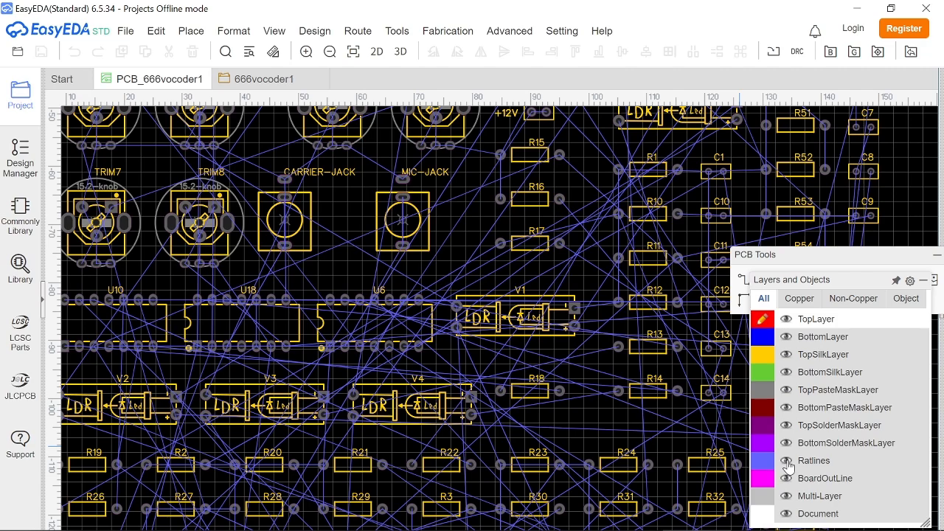
pyautogui.scroll(3, 620, 405)
pyautogui.scroll(-5, 619, 407)
pyautogui.moveTo(550, 192); pyautogui.dragTo(554, 317, button='right')
pyautogui.scroll(2, 544, 296)
pyautogui.scroll(2, 545, 296)
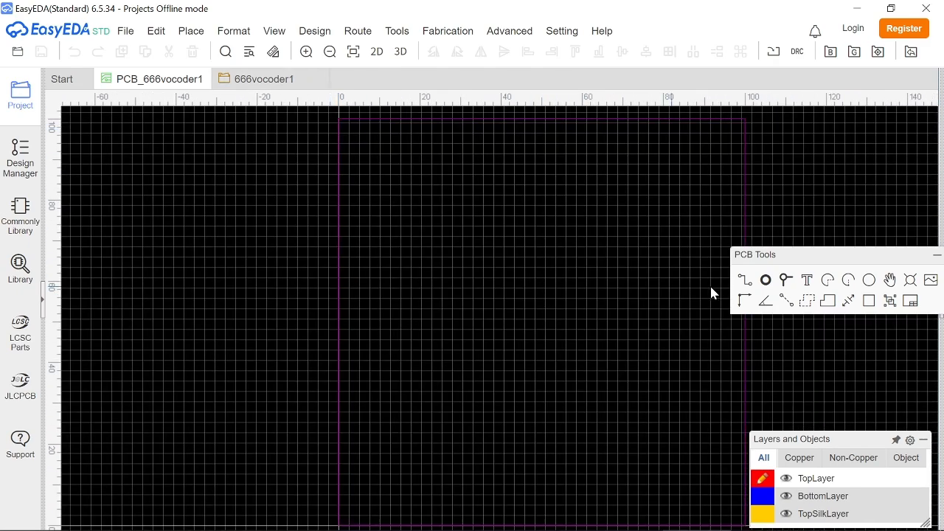
pyautogui.click(745, 193)
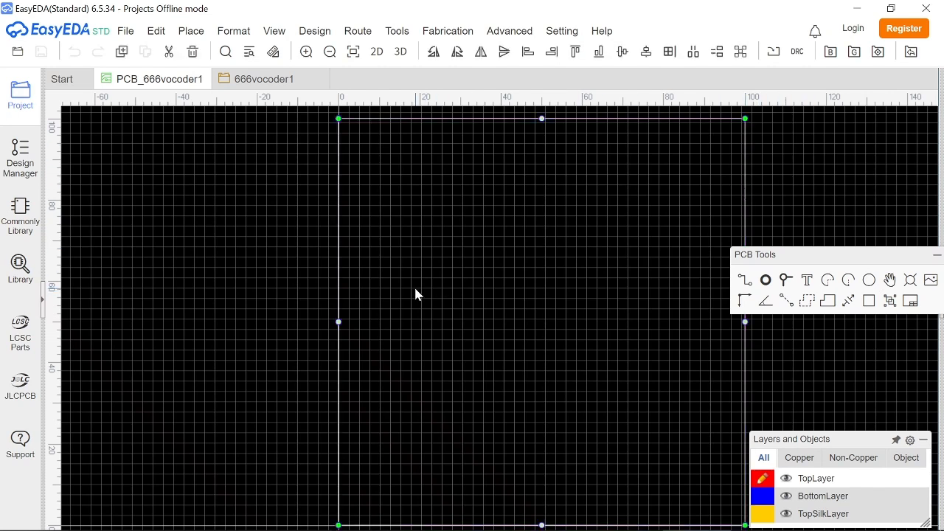
# - Place a default TEXT label on TopLayer near the upper edge of the board outline
pyautogui.click(807, 280)
pyautogui.click(483, 139)
pyautogui.press('Escape')
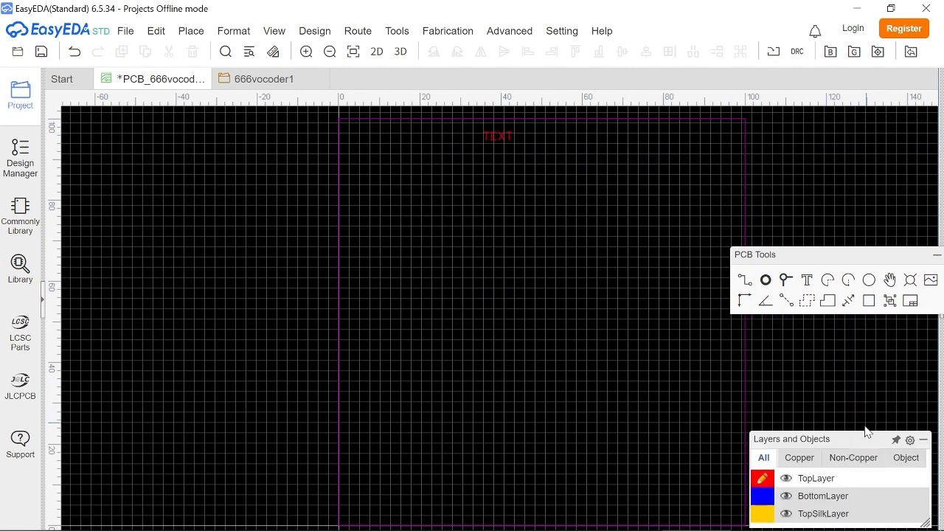
# - Move the layer list over the board and toggle the active layer between BottomLayer and TopLayer
pyautogui.moveTo(863, 432)
pyautogui.click(852, 323)
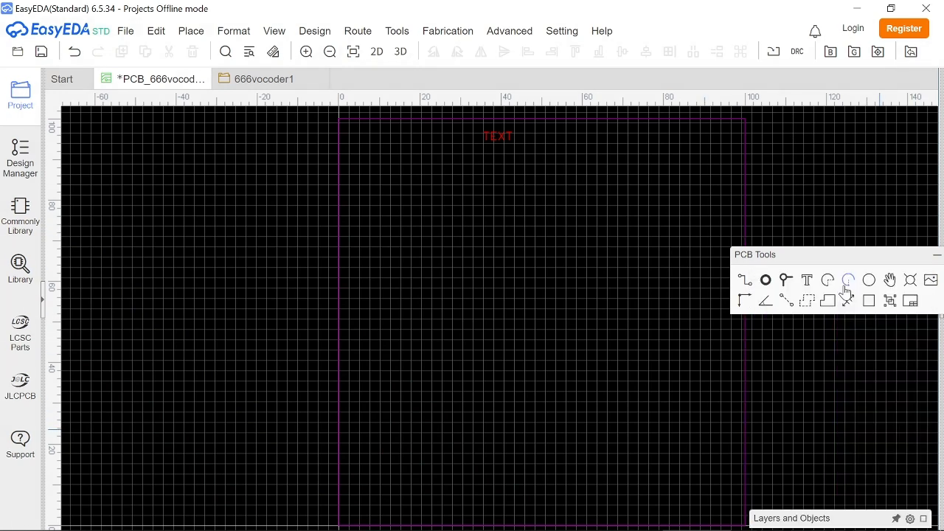
pyautogui.moveTo(860, 304); pyautogui.dragTo(598, 277)
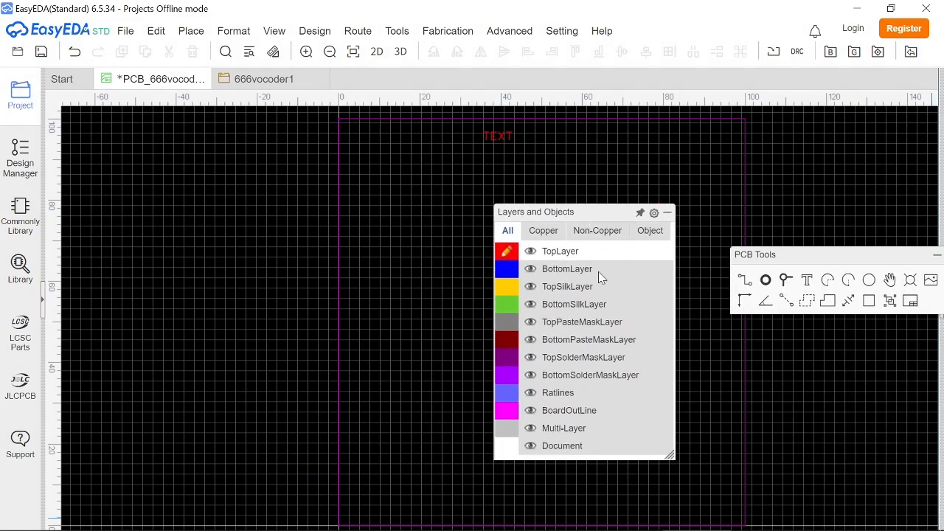
pyautogui.click(508, 273)
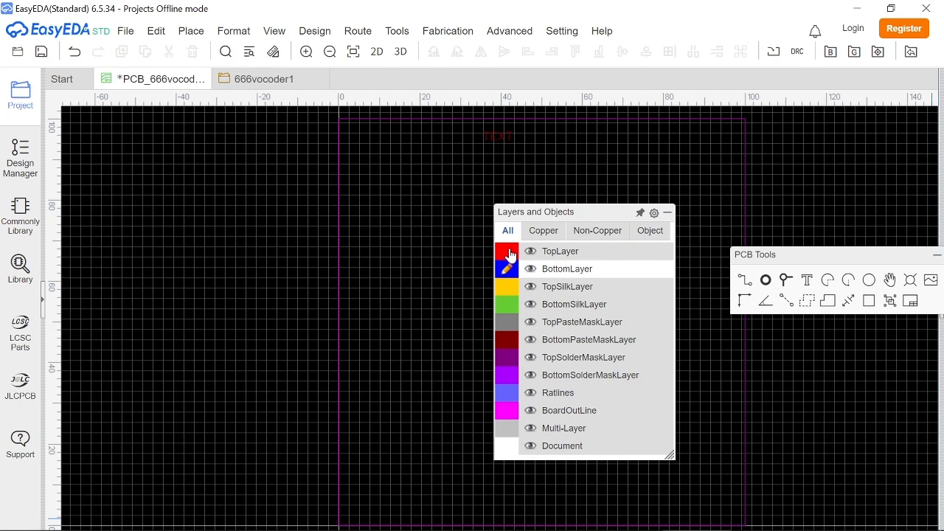
pyautogui.click(509, 254)
pyautogui.click(512, 271)
pyautogui.click(507, 253)
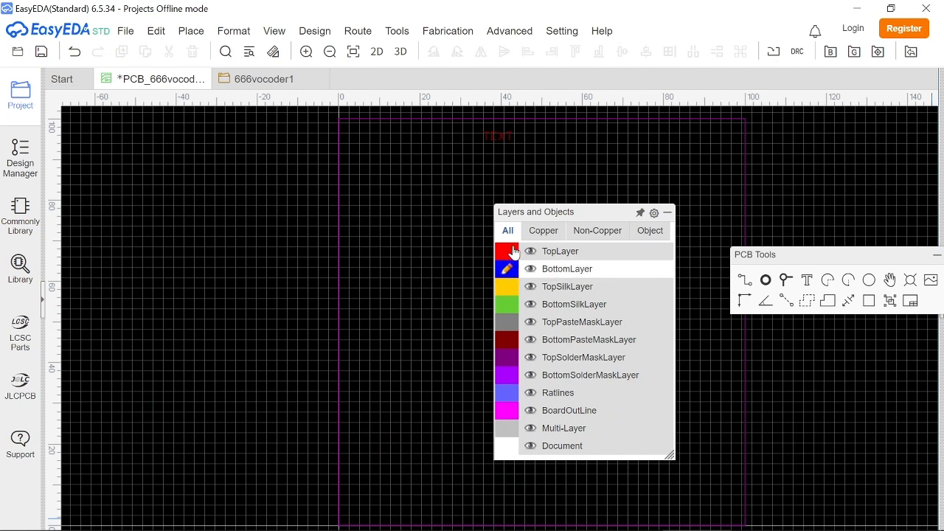
# - Delete the TEXT label from TopLayer
pyautogui.doubleClick(489, 138)
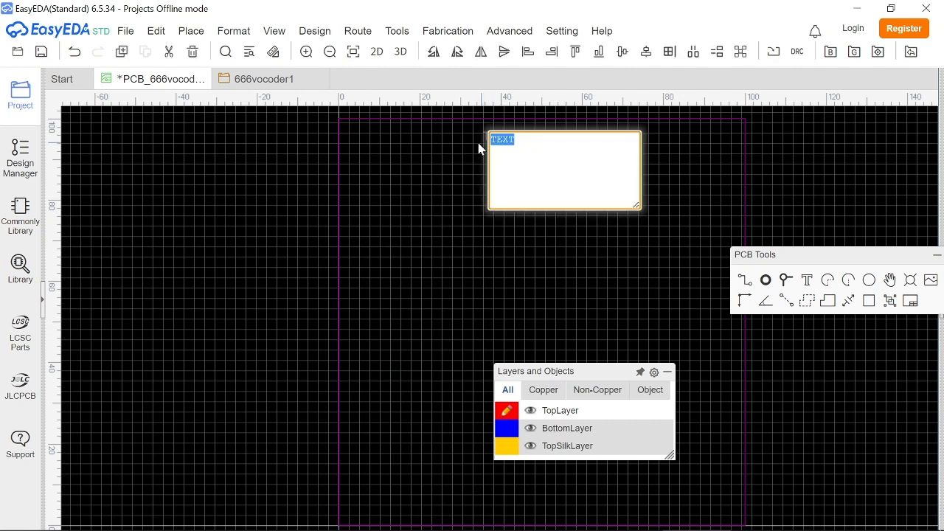
pyautogui.press('Escape')
pyautogui.click(502, 142)
pyautogui.press('Delete')
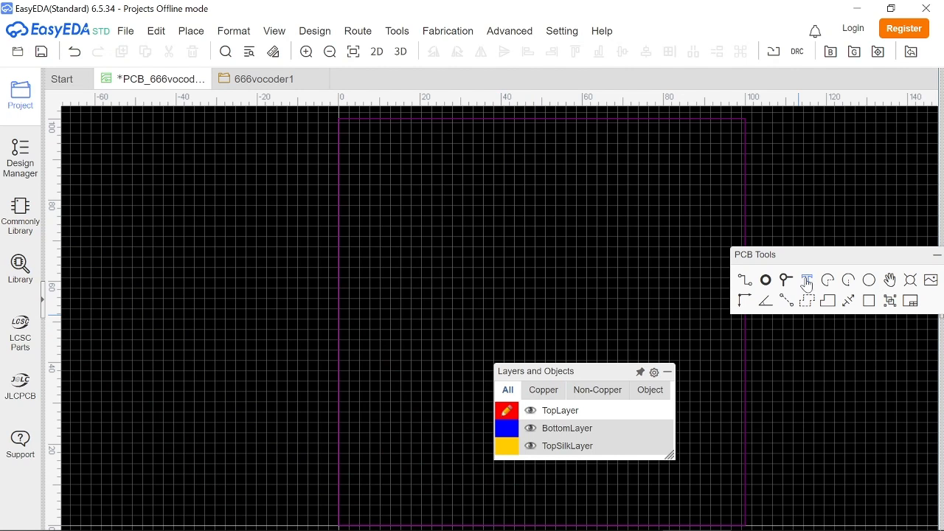
# - Make TopSilkLayer active and place a default text label near the board's upper edge
pyautogui.moveTo(497, 366)
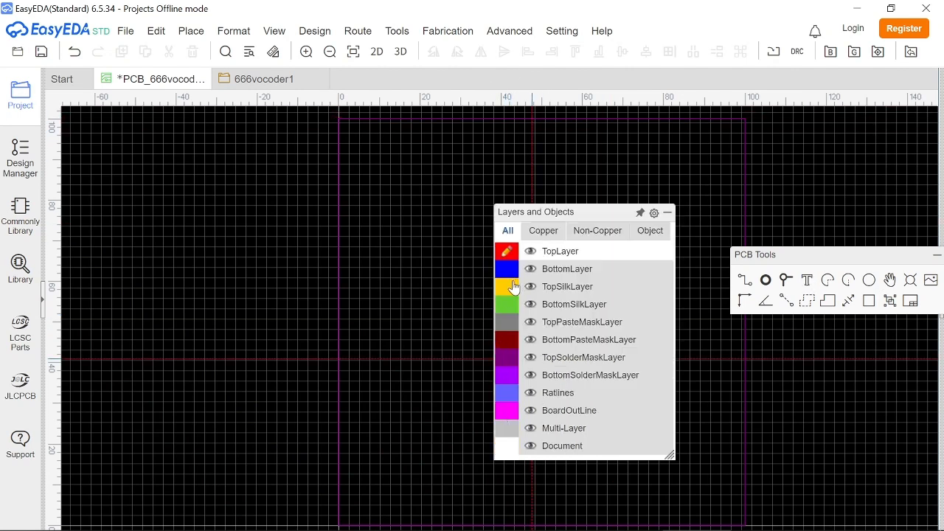
pyautogui.click(509, 290)
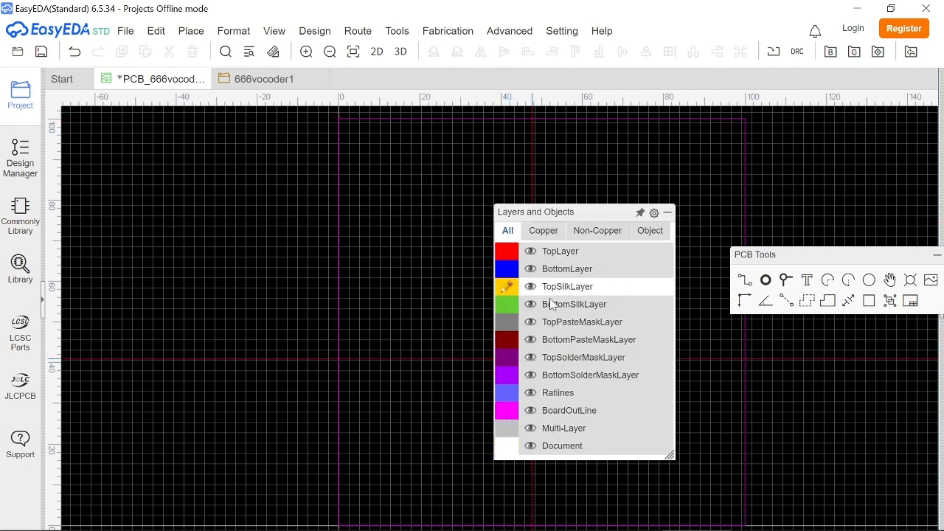
pyautogui.press('s')
pyautogui.click(530, 148)
pyautogui.press('Escape')
# - Make BottomSilkLayer the active drawing layer
pyautogui.click(509, 303)
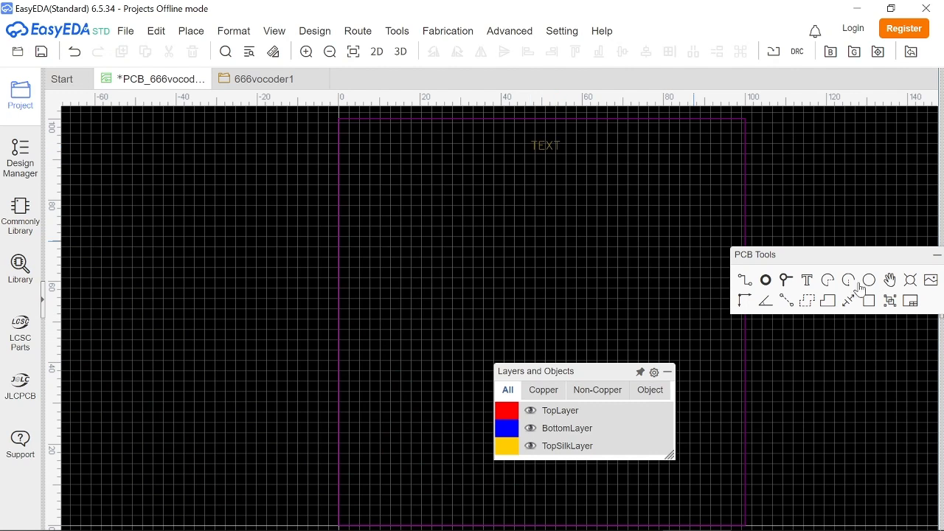
pyautogui.click(807, 280)
pyautogui.press('Escape')
# - Change the silkscreen label's text to VOCODER and centre it near the board's upper edge
pyautogui.doubleClick(551, 145)
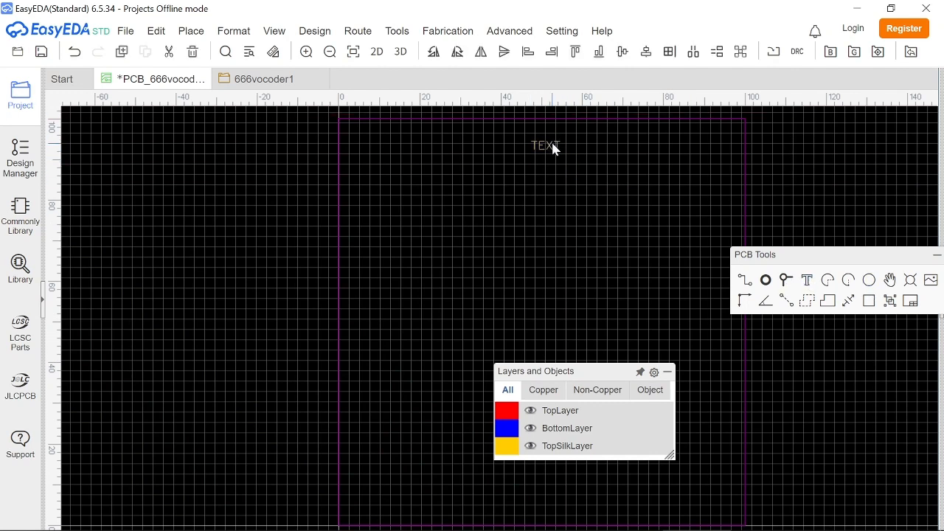
pyautogui.write('VOCODER')
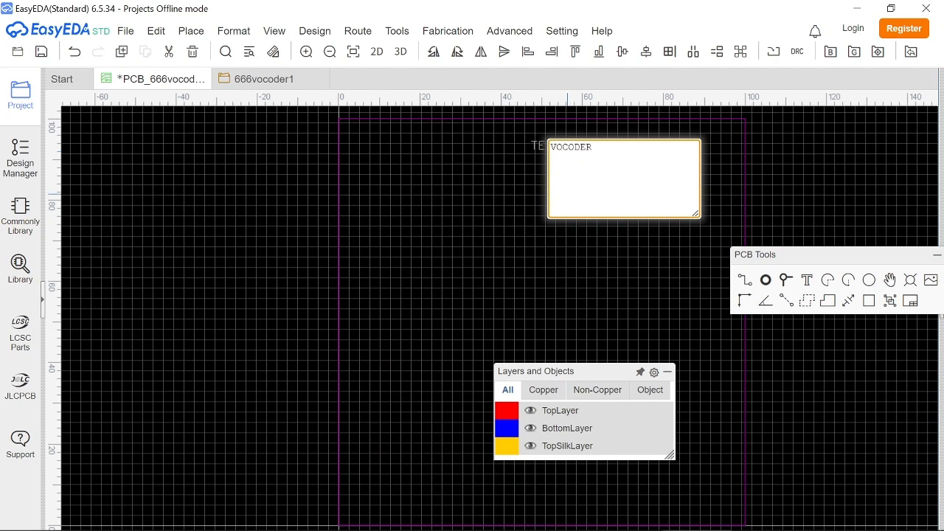
pyautogui.press('Return')
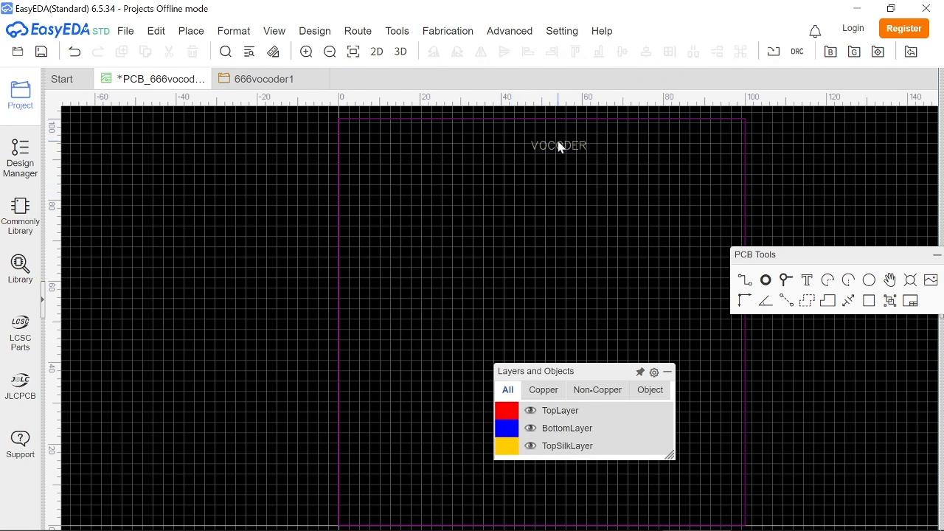
pyautogui.doubleClick(550, 135)
pyautogui.click(898, 196)
# - Resize the Layers and Objects window slightly and move it clear of the board outline
pyautogui.moveTo(671, 452)
pyautogui.moveTo(671, 452); pyautogui.dragTo(613, 465)
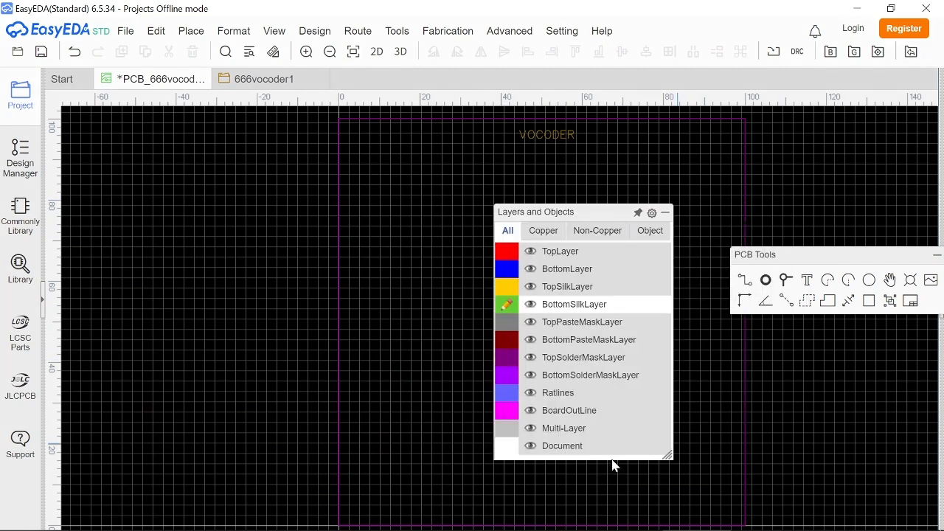
pyautogui.moveTo(603, 306)
pyautogui.moveTo(591, 215); pyautogui.dragTo(854, 366)
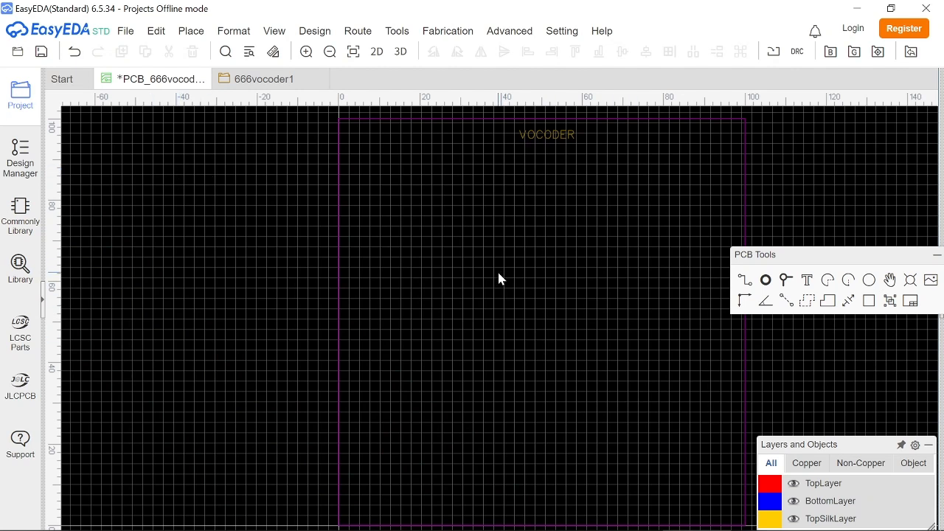
# - Move the power header U8 inside the board's lower-right corner and rotate it 180°
pyautogui.scroll(-5, 499, 277)
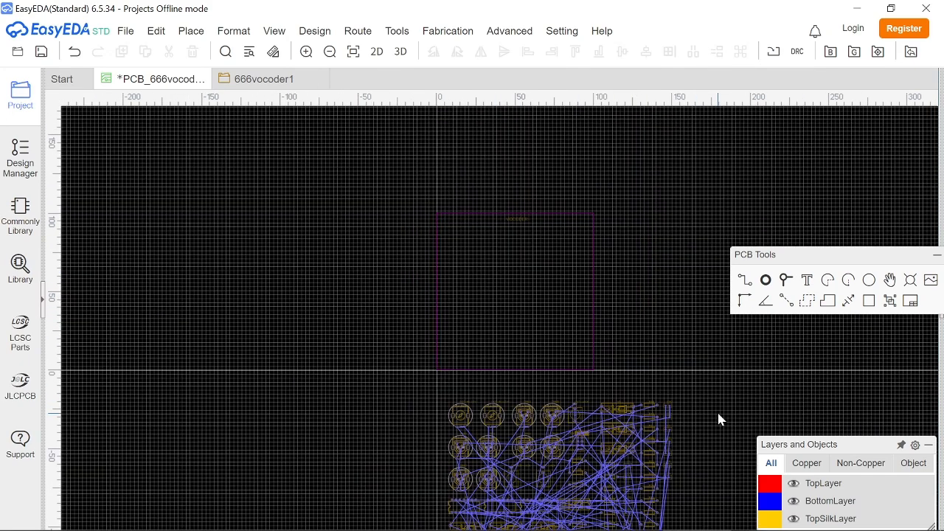
pyautogui.moveTo(719, 418); pyautogui.dragTo(710, 307, button='right')
pyautogui.scroll(5, 565, 320)
pyautogui.moveTo(601, 349); pyautogui.dragTo(613, 157)
pyautogui.moveTo(661, 162); pyautogui.dragTo(653, 291, button='right')
pyautogui.moveTo(614, 281); pyautogui.dragTo(613, 170)
pyautogui.press('space')
pyautogui.press('space')
pyautogui.press('space')
pyautogui.press('space')
pyautogui.press('space')
pyautogui.press('space')
pyautogui.press('space')
pyautogui.press('space')
pyautogui.press('space')
pyautogui.press('space')
pyautogui.moveTo(602, 210); pyautogui.dragTo(606, 211)
# - Rotate the +12V and -12V labels upright and place them beside their pin rows on the power header
pyautogui.click(646, 157)
pyautogui.click(627, 154)
pyautogui.press('space')
pyautogui.press('space')
pyautogui.moveTo(644, 150); pyautogui.dragTo(622, 157)
pyautogui.click(622, 216)
pyautogui.press('space')
pyautogui.press('space')
pyautogui.moveTo(647, 210); pyautogui.dragTo(626, 213)
# - Rotate the power header's GND labels upright and align them beside their pin rows
pyautogui.click(622, 185)
pyautogui.press('space')
pyautogui.press('space')
pyautogui.moveTo(641, 178); pyautogui.dragTo(623, 185)
pyautogui.click(625, 171)
pyautogui.press('space')
pyautogui.press('space')
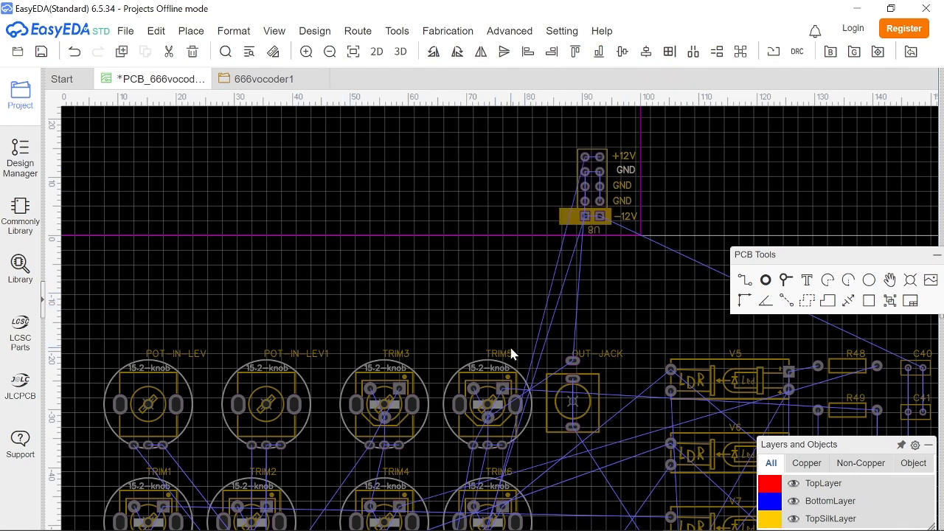
# - Examine the microphone input amplifier and the first filter bands in the schematic's voice part
pyautogui.click(258, 78)
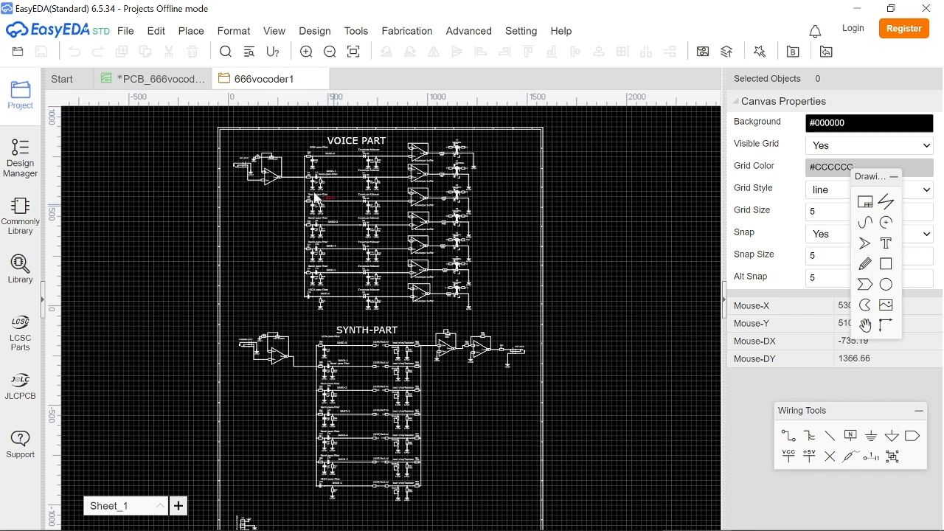
pyautogui.scroll(2, 281, 153)
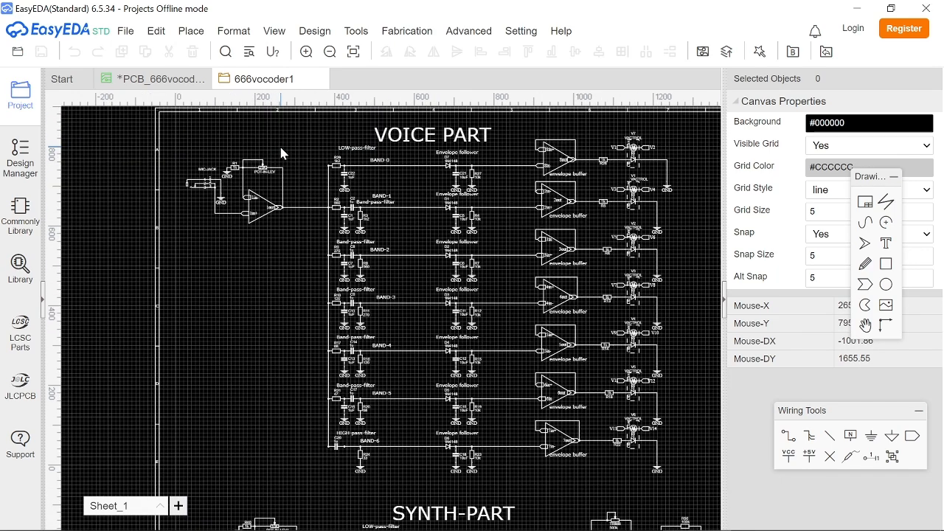
pyautogui.scroll(1, 283, 152)
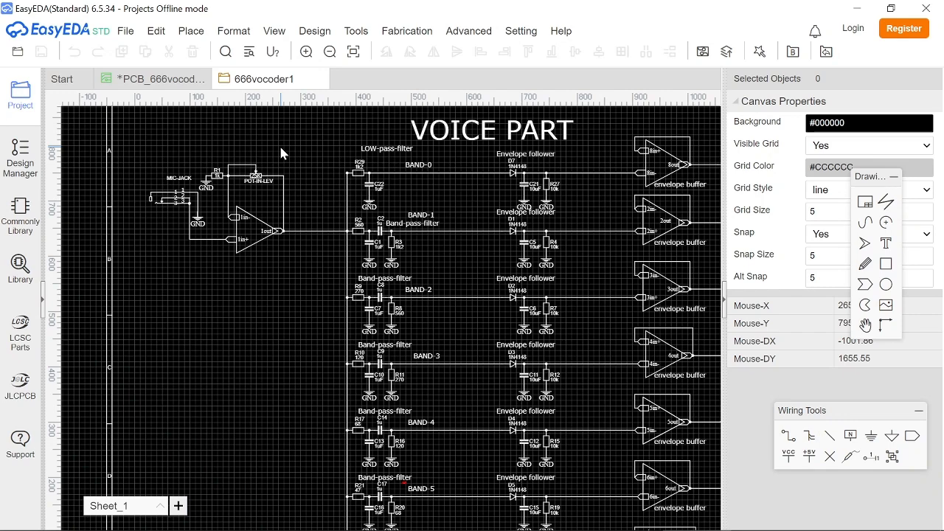
pyautogui.scroll(2, 281, 153)
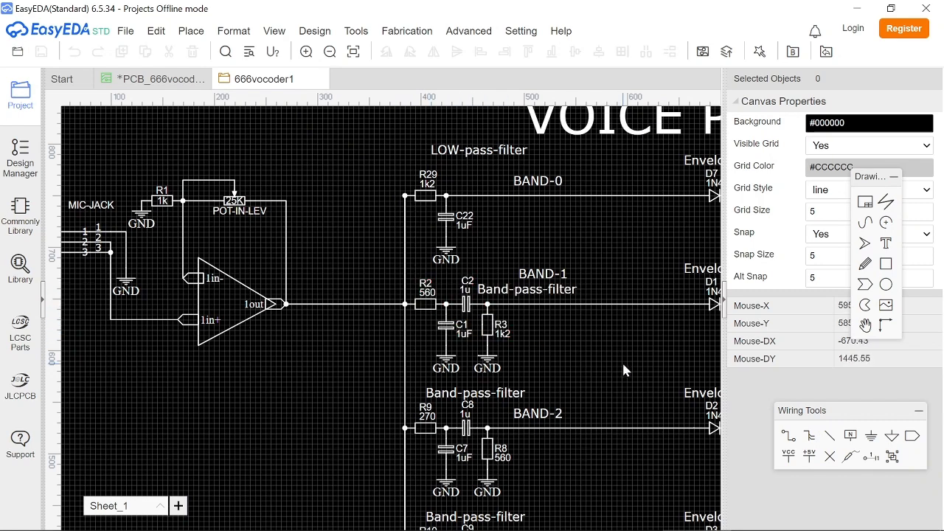
# - Return to the PCB layout and hide the Ratlines layer to reveal the unplaced components
pyautogui.click(137, 85)
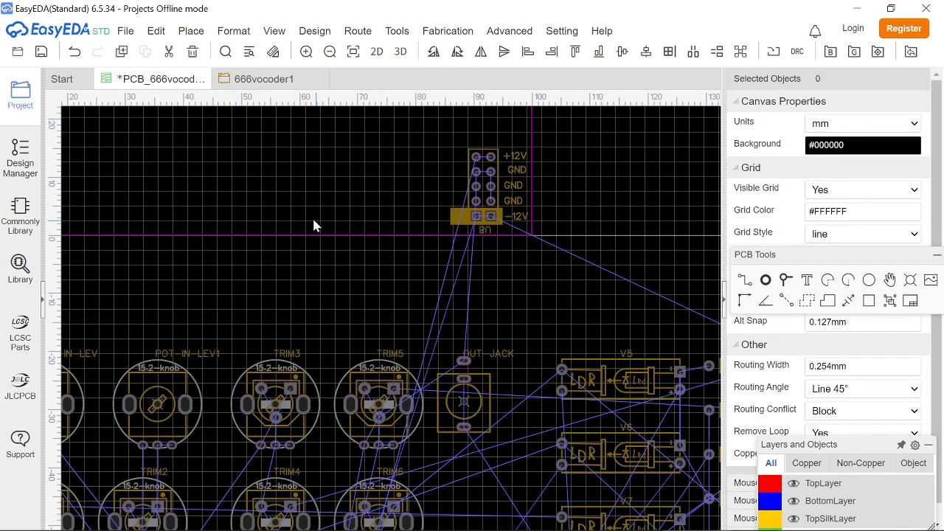
pyautogui.scroll(-3, 316, 225)
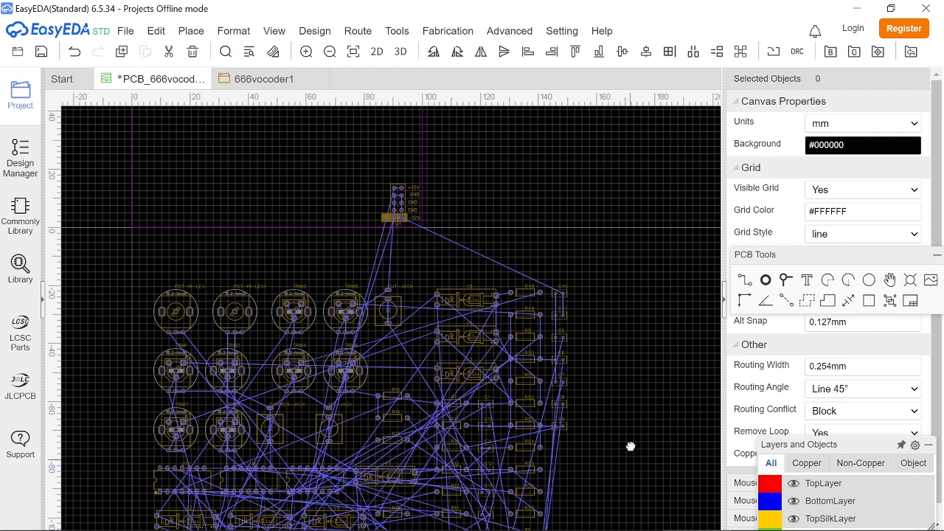
pyautogui.moveTo(629, 457); pyautogui.dragTo(671, 302, button='right')
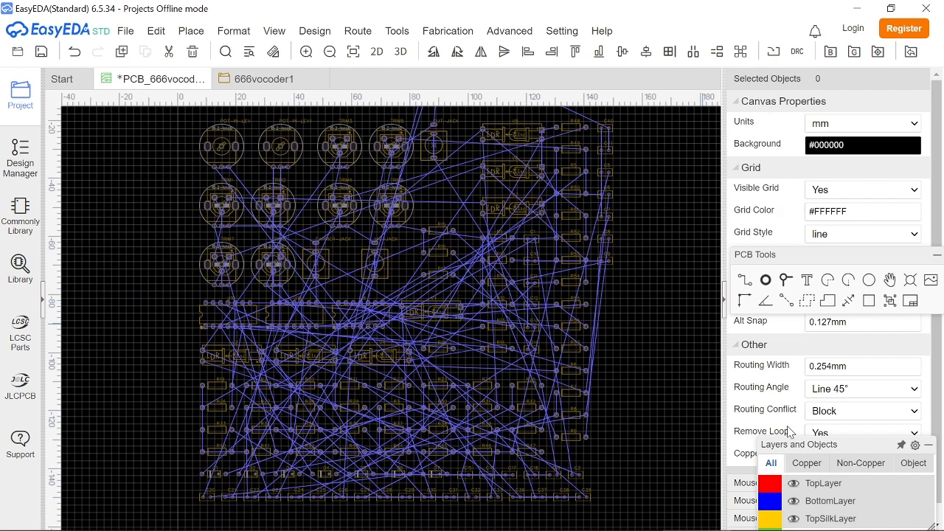
pyautogui.click(794, 465)
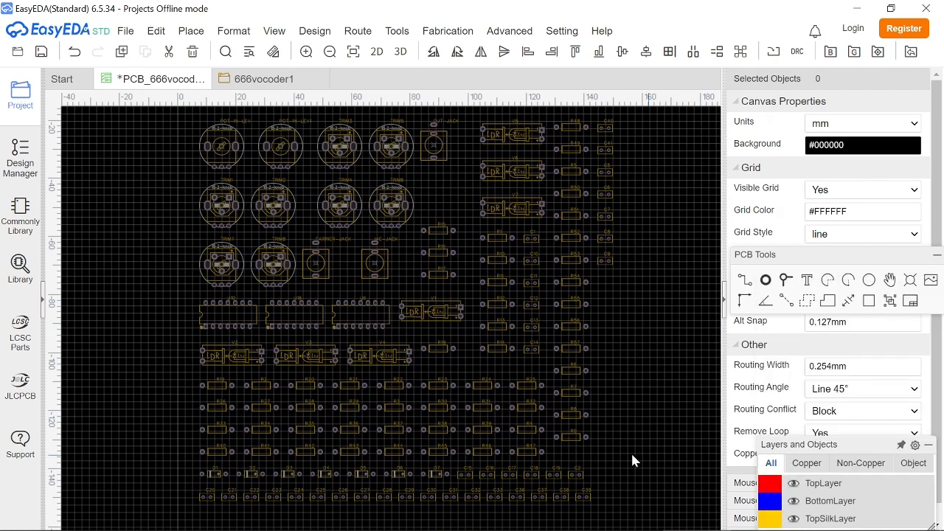
pyautogui.scroll(2, 140, 408)
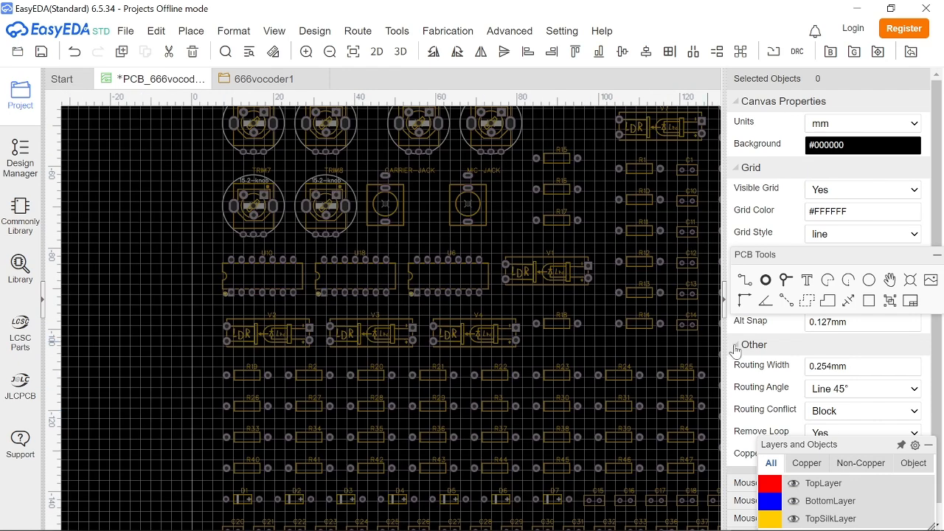
# - Move the R1 label down into its resistor outline
pyautogui.moveTo(673, 360); pyautogui.dragTo(621, 418, button='right')
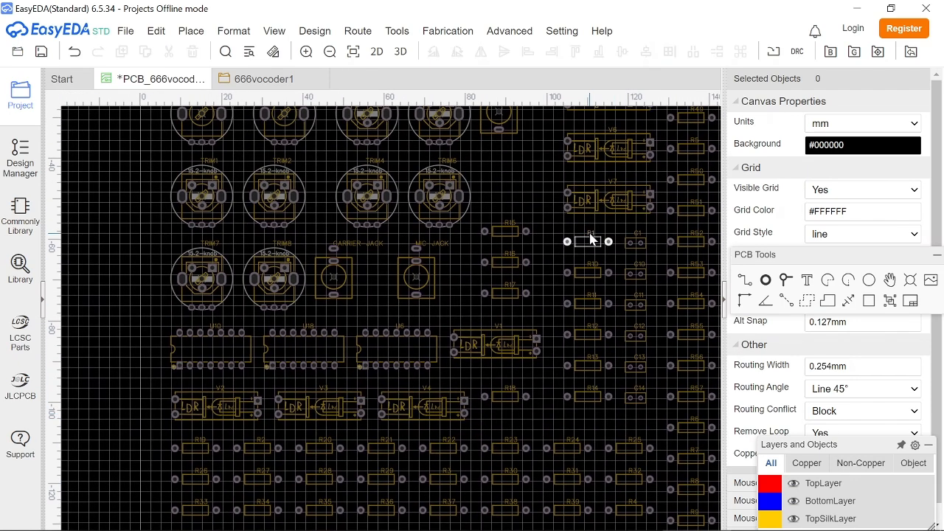
pyautogui.scroll(5, 592, 239)
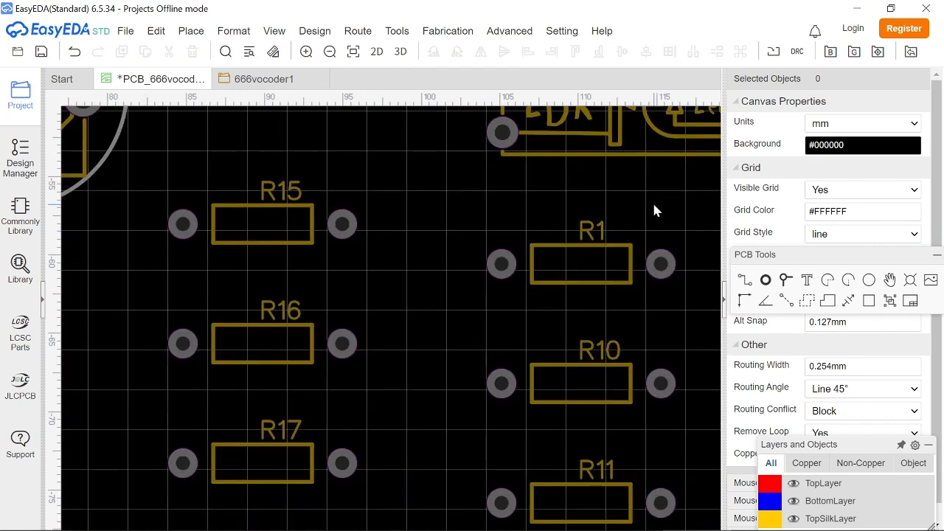
pyautogui.moveTo(592, 231); pyautogui.dragTo(580, 261)
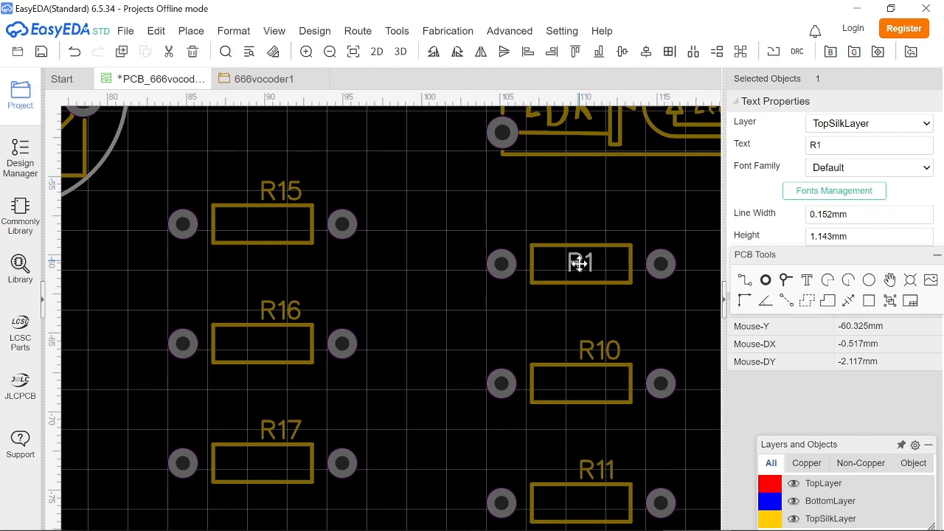
pyautogui.click(670, 334)
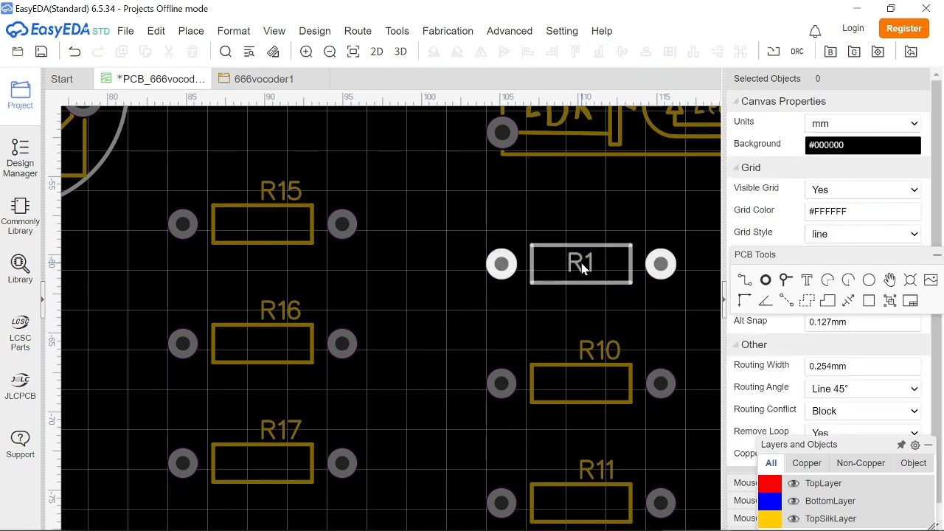
# - Try stacking resistors R1 and R11 tightly against R10, one directly above it and one directly below
pyautogui.moveTo(612, 272); pyautogui.dragTo(609, 346)
pyautogui.moveTo(623, 500); pyautogui.dragTo(622, 416)
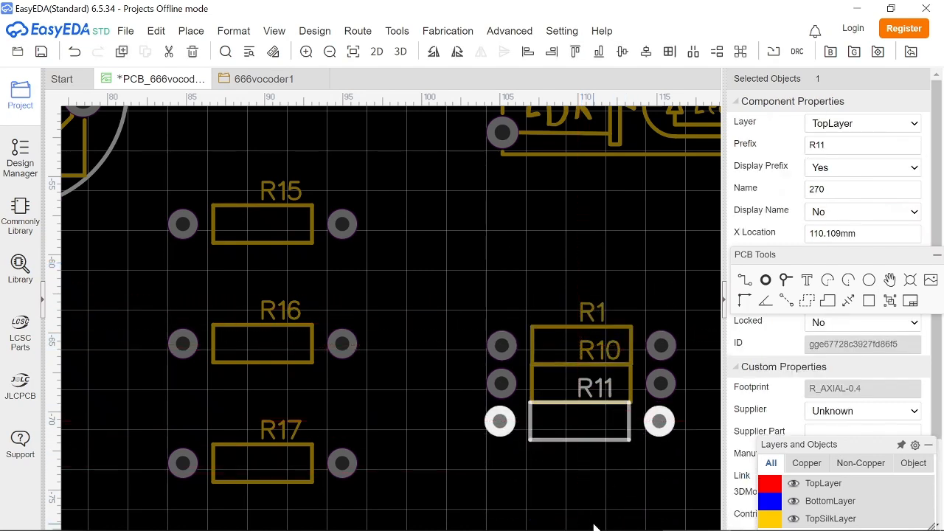
pyautogui.click(501, 382)
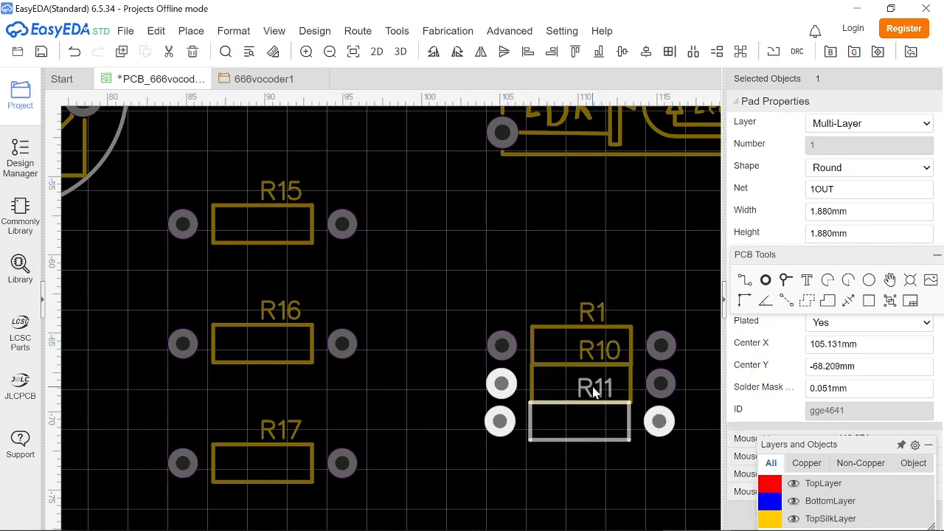
# - Try moving the R11, R10 and R1 labels inside their outlines and spacing the three stacked resistors apart
pyautogui.moveTo(598, 388); pyautogui.dragTo(590, 418)
pyautogui.moveTo(600, 351); pyautogui.dragTo(590, 382)
pyautogui.moveTo(596, 313); pyautogui.dragTo(592, 351)
pyautogui.moveTo(514, 352); pyautogui.dragTo(508, 249)
pyautogui.moveTo(501, 383); pyautogui.dragTo(504, 302)
pyautogui.moveTo(500, 420); pyautogui.dragTo(503, 376)
# - Undo the trial label and position changes on resistors R1, R10 and R11
pyautogui.hotkey('ctrl', 'z')
pyautogui.hotkey('ctrl', 'z')
pyautogui.hotkey('ctrl', 'z')
pyautogui.hotkey('ctrl', 'z')
pyautogui.hotkey('ctrl', 'z')
pyautogui.hotkey('ctrl', 'z')
pyautogui.hotkey('ctrl', 'z')
pyautogui.hotkey('ctrl', 'z')
pyautogui.hotkey('ctrl', 'z')
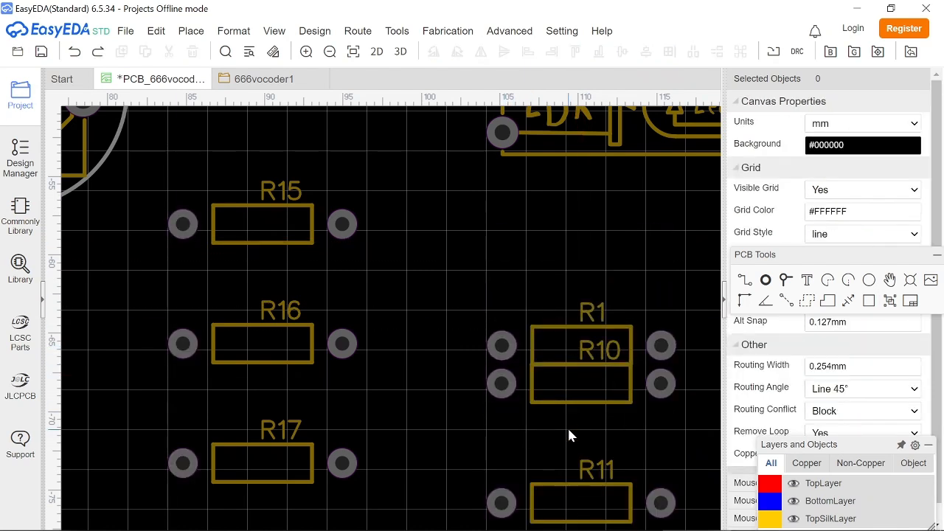
# - Set the canvas grid size to 1.000 mm and the snap size to 0.200 mm
pyautogui.rightClick(439, 291)
pyautogui.moveTo(525, 421)
pyautogui.moveTo(522, 438)
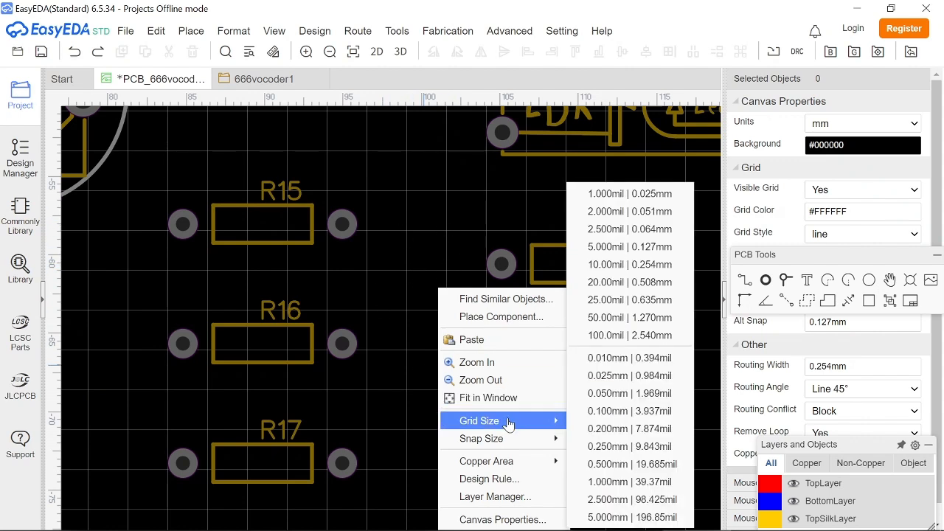
pyautogui.click(618, 483)
pyautogui.rightClick(447, 333)
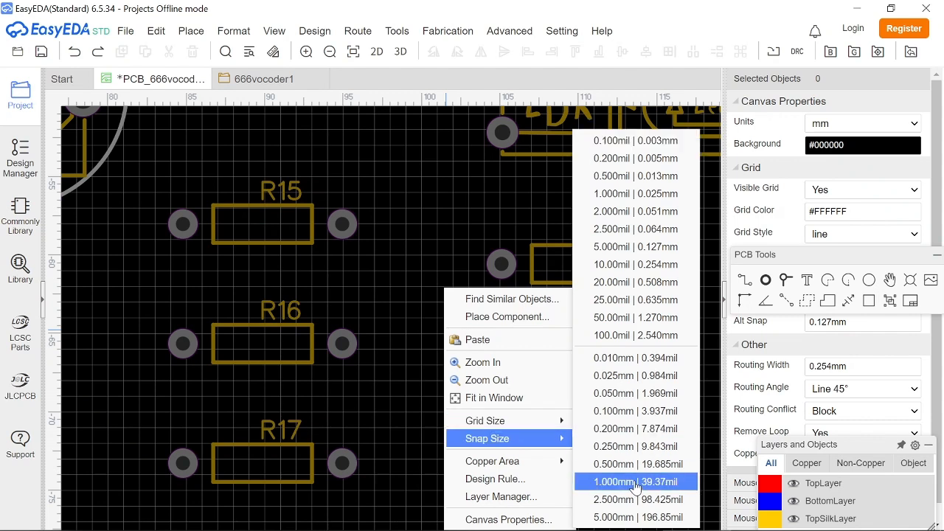
pyautogui.click(631, 431)
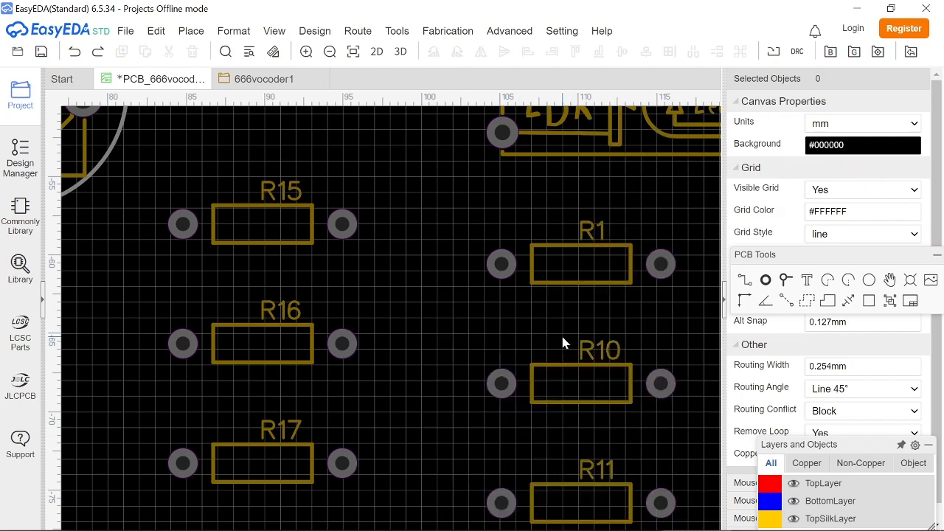
# - Move the R1, R10 and R11 labels inside their resistor outlines, towards the left end
pyautogui.click(590, 238)
pyautogui.moveTo(590, 238); pyautogui.dragTo(554, 263)
pyautogui.moveTo(595, 353); pyautogui.dragTo(556, 378)
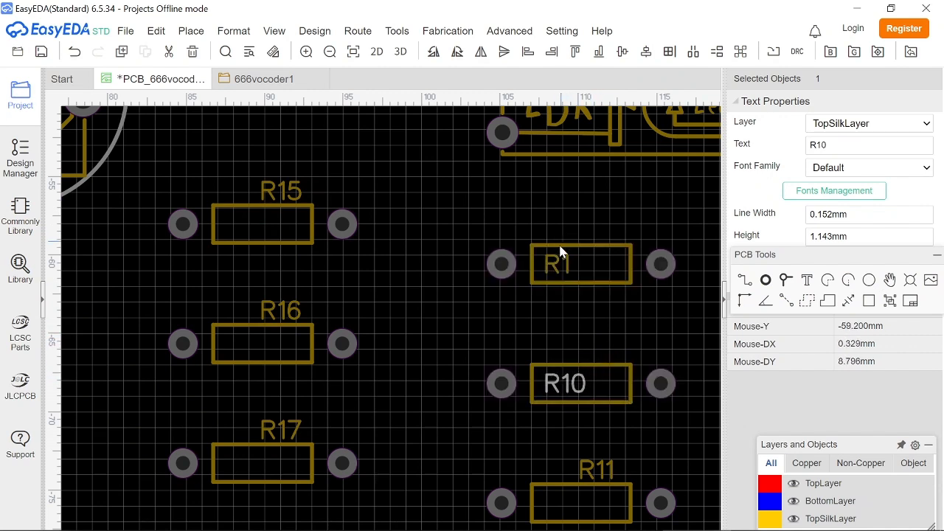
pyautogui.moveTo(596, 469); pyautogui.dragTo(557, 502)
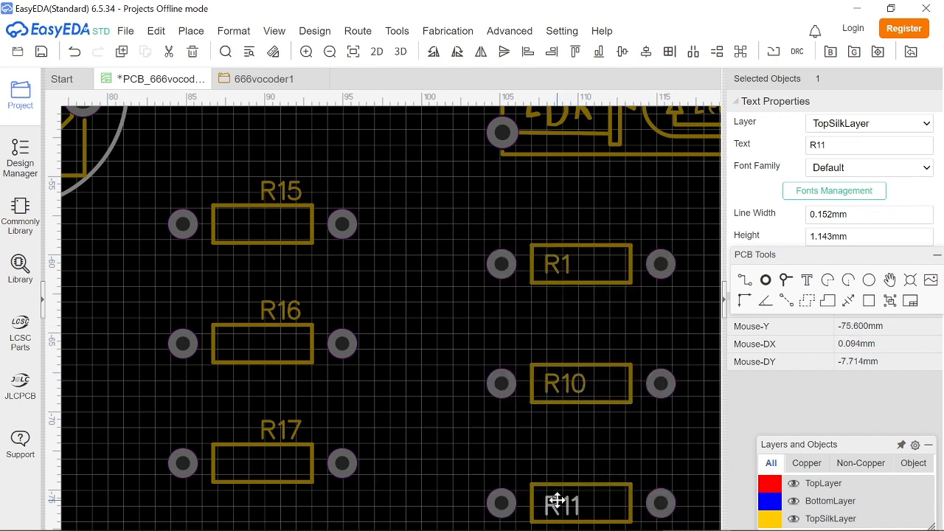
# - Place the R15, R16 and R17 labels inside their resistor outlines
pyautogui.moveTo(626, 449); pyautogui.dragTo(660, 411, button='right')
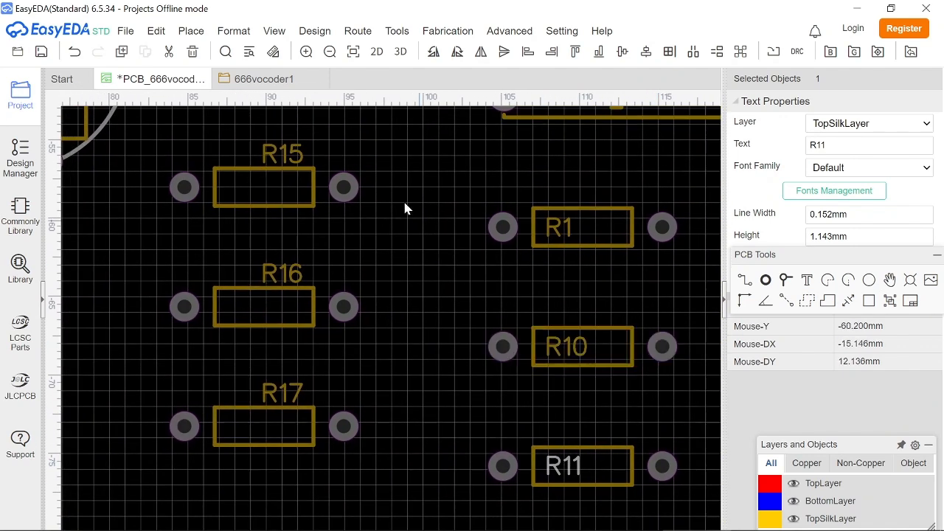
pyautogui.moveTo(420, 221); pyautogui.dragTo(605, 304, button='right')
pyautogui.moveTo(489, 257); pyautogui.dragTo(463, 290)
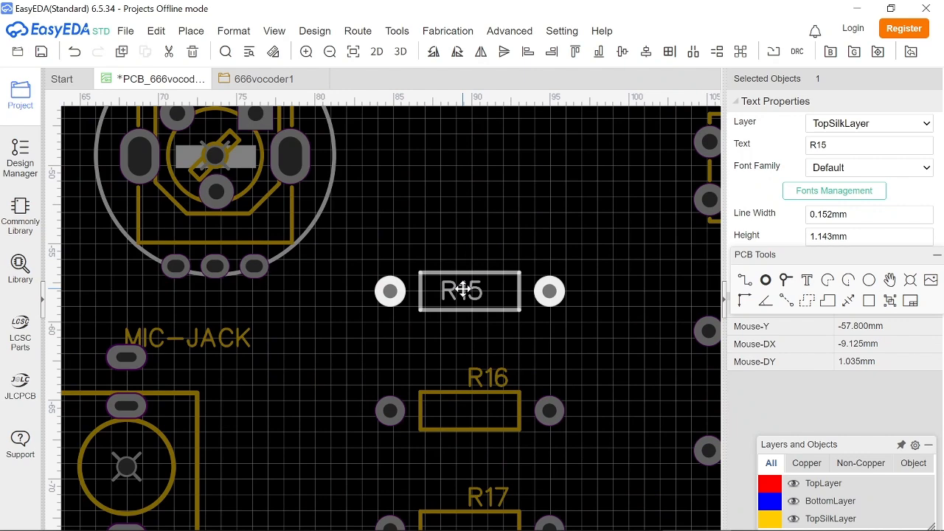
pyautogui.moveTo(476, 381); pyautogui.dragTo(473, 404)
pyautogui.moveTo(605, 431); pyautogui.dragTo(613, 227, button='right')
pyautogui.moveTo(497, 298); pyautogui.dragTo(472, 329)
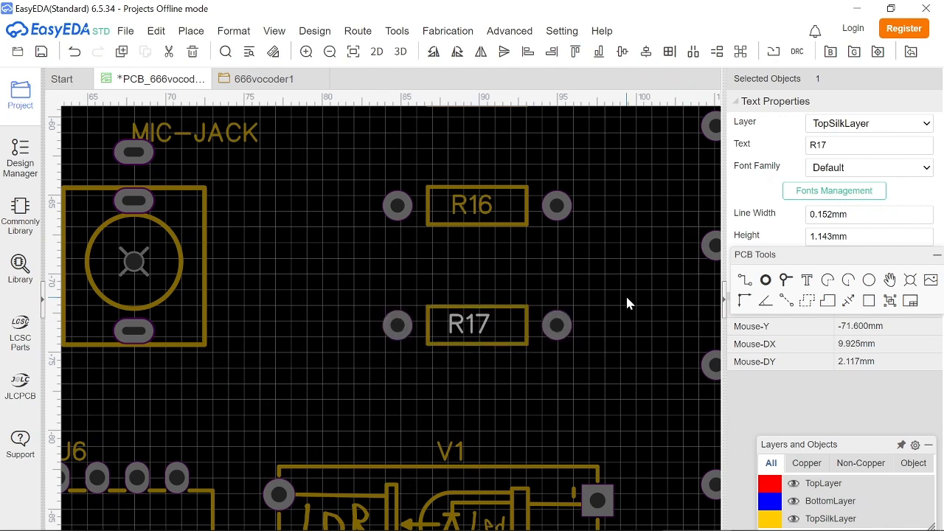
# - Place the R12 label inside its resistor outline
pyautogui.click(625, 294)
pyautogui.moveTo(611, 299); pyautogui.dragTo(355, 265, button='right')
pyautogui.moveTo(567, 430); pyautogui.dragTo(550, 463)
pyautogui.moveTo(629, 421); pyautogui.dragTo(571, 243, button='right')
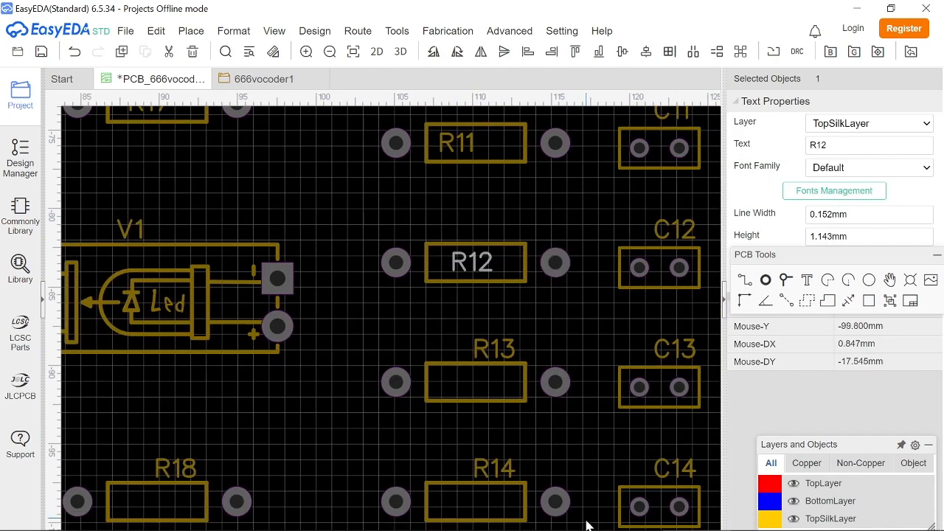
pyautogui.click(625, 516)
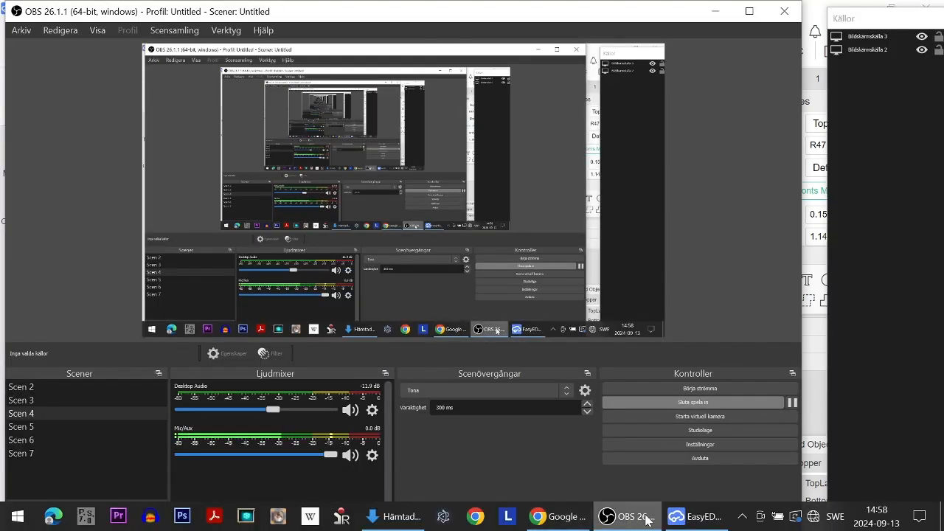
pyautogui.click(699, 520)
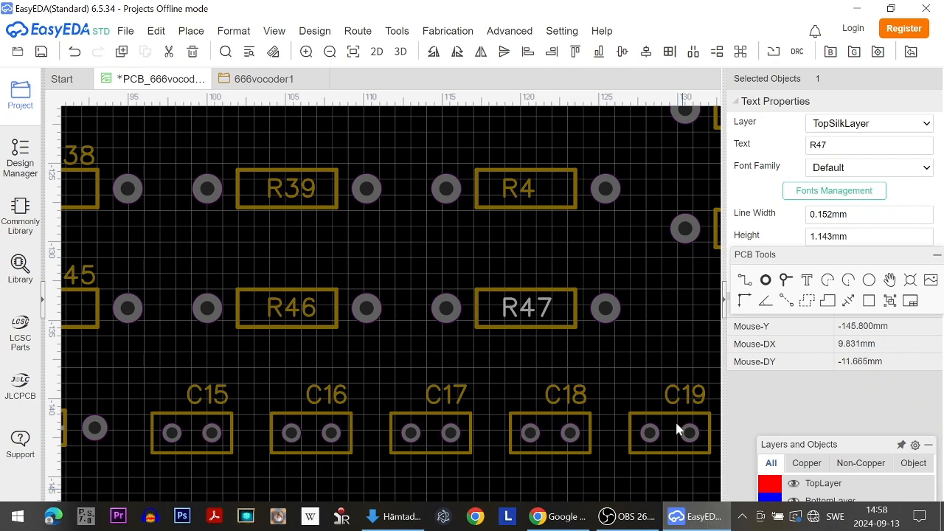
pyautogui.click(526, 254)
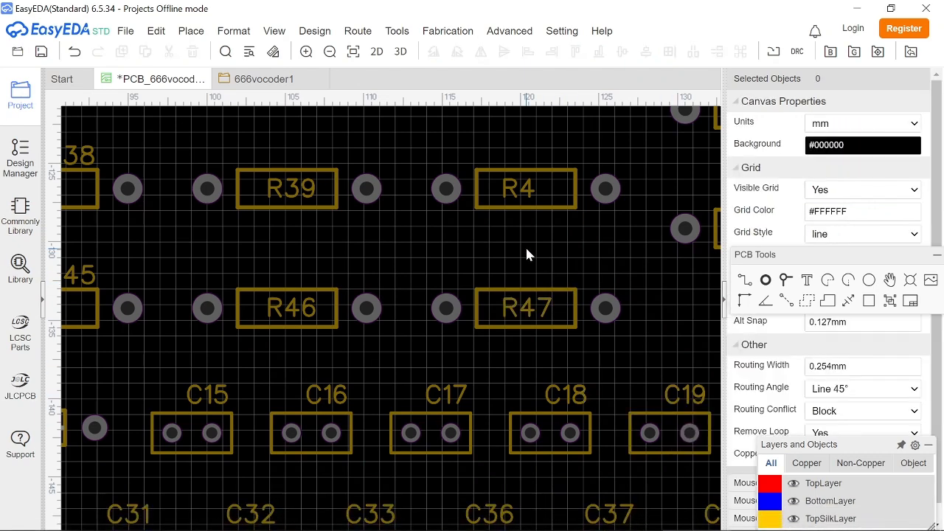
pyautogui.click(515, 313)
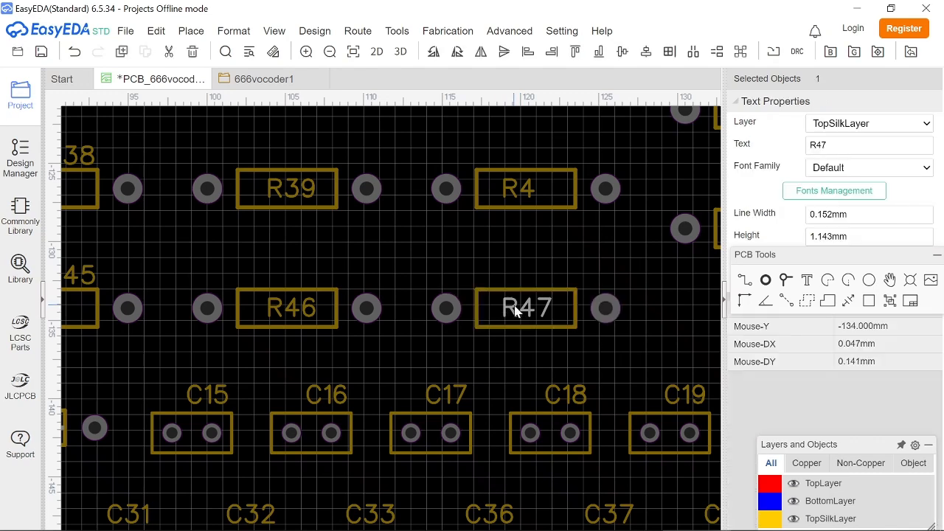
pyautogui.click(554, 261)
# - Select all the unplaced components below the board outline and set their Display Name to Yes
pyautogui.hotkey('ctrl', 'a')
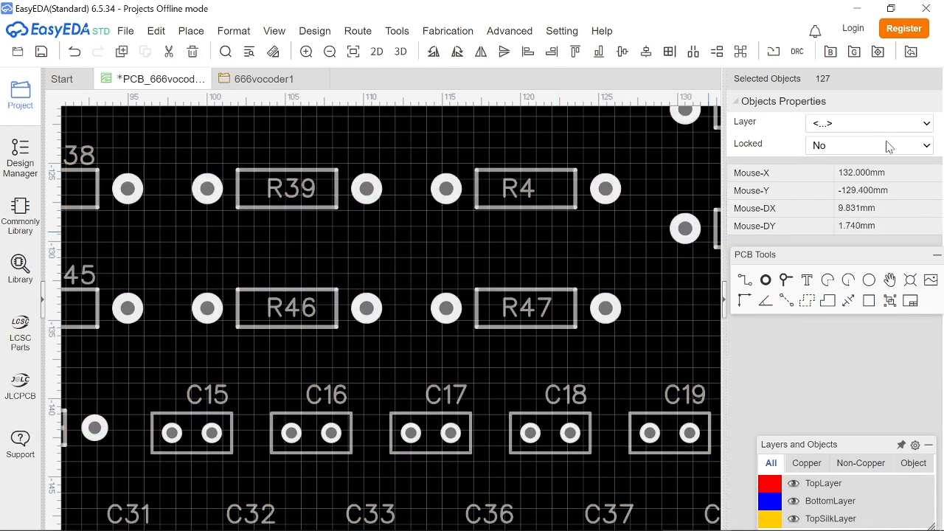
pyautogui.click(641, 258)
pyautogui.scroll(-10, 641, 258)
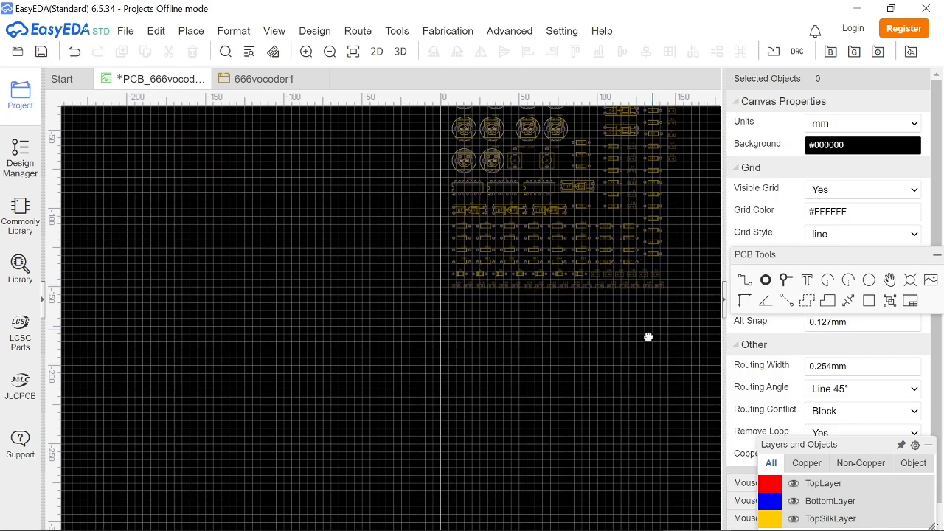
pyautogui.moveTo(652, 331); pyautogui.dragTo(635, 441, button='right')
pyautogui.moveTo(430, 200); pyautogui.dragTo(432, 200)
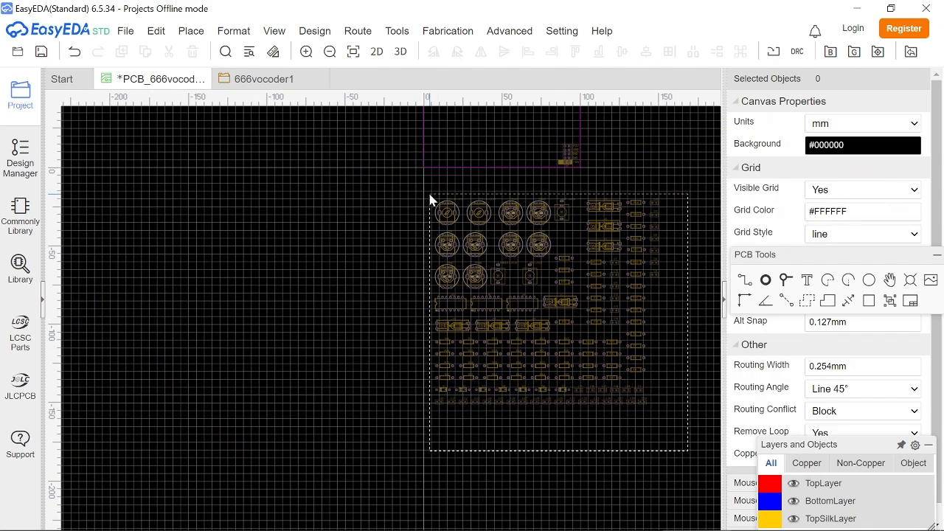
pyautogui.click(854, 146)
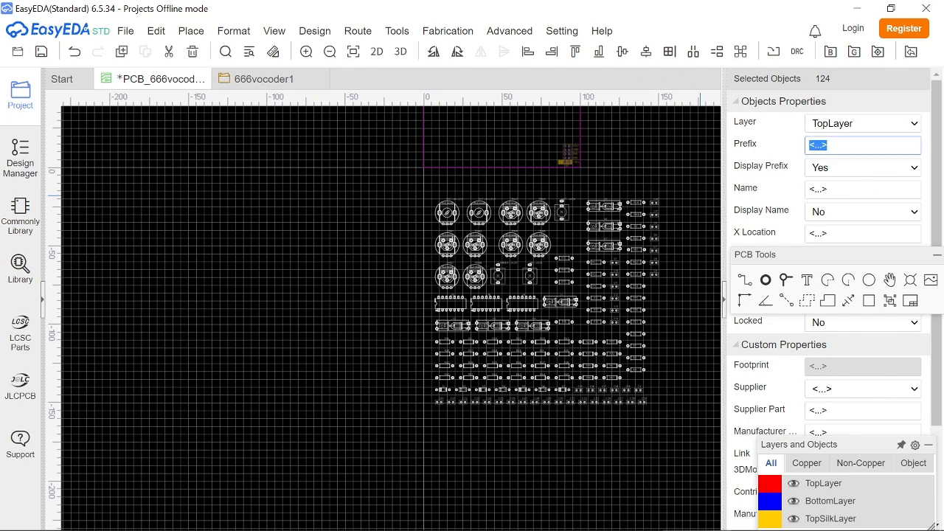
pyautogui.click(915, 214)
pyautogui.click(896, 232)
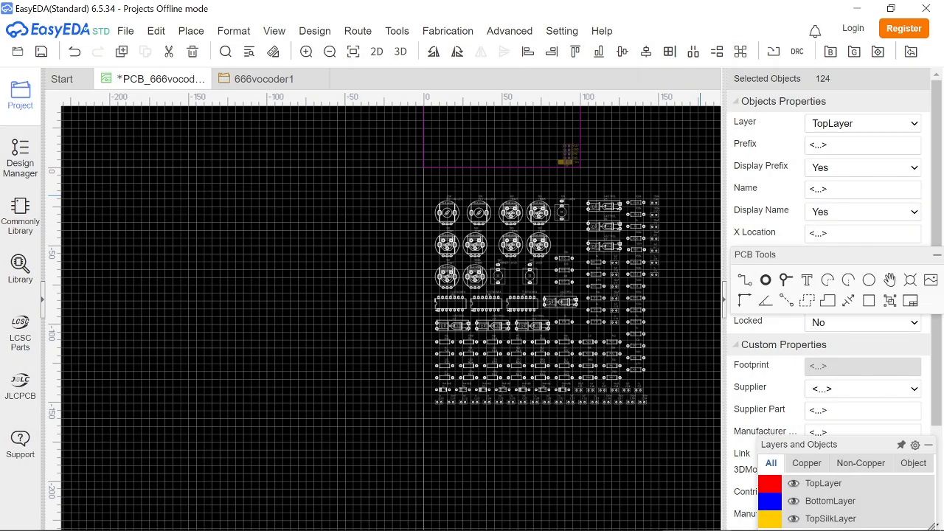
pyautogui.click(680, 338)
# - Move the R23, R22 and R3 labels inside their resistor outlines, leaving the value texts above
pyautogui.scroll(10, 617, 341)
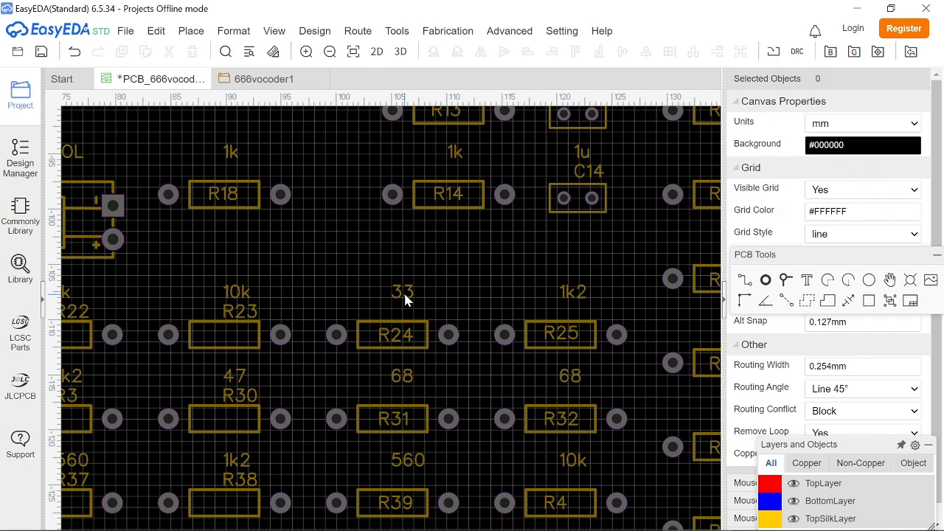
pyautogui.moveTo(287, 290); pyautogui.dragTo(510, 248, button='right')
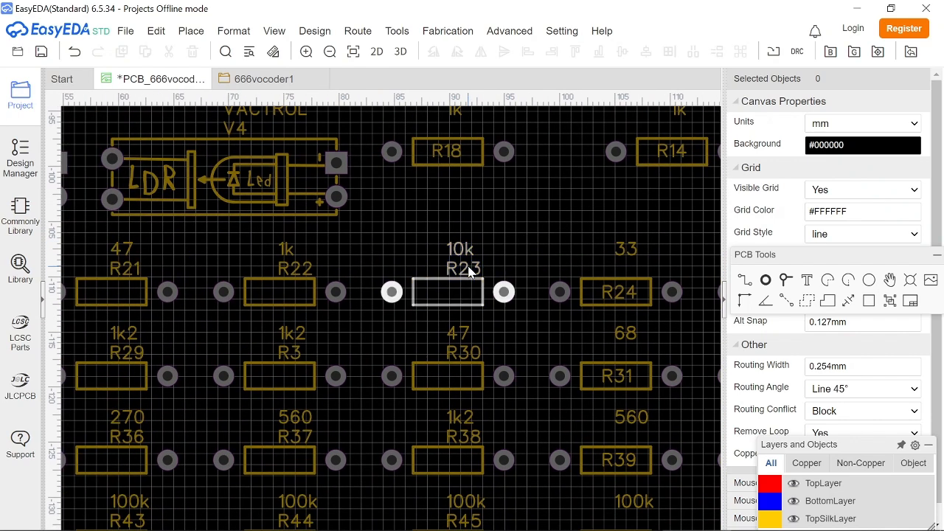
pyautogui.click(452, 290)
pyautogui.moveTo(476, 278)
pyautogui.mouseDown()
pyautogui.moveTo(483, 275)
pyautogui.moveTo(476, 278)
pyautogui.mouseUp()
pyautogui.click(514, 210)
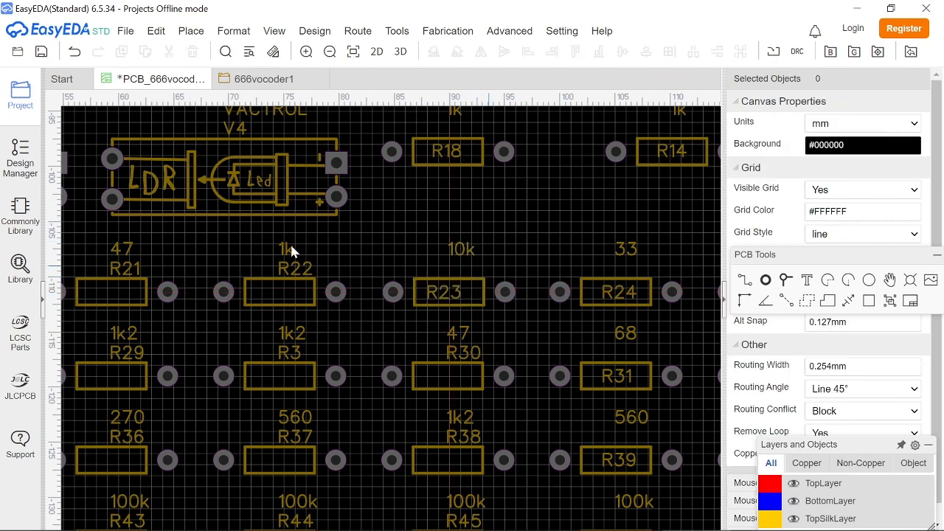
pyautogui.moveTo(295, 269); pyautogui.dragTo(277, 292)
pyautogui.moveTo(295, 359); pyautogui.dragTo(274, 376)
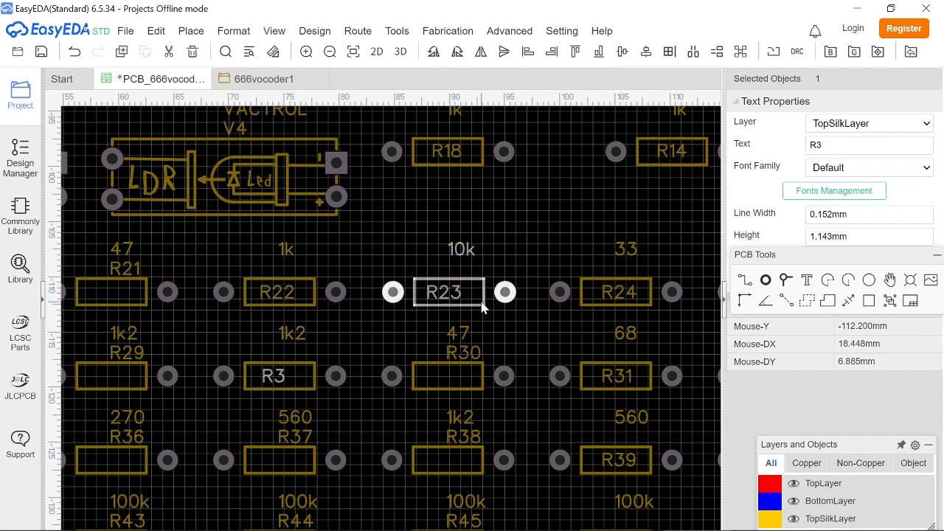
# - Shift resistor R23 slightly above its row and place its 10k value inside the outline after the designator
pyautogui.moveTo(485, 310); pyautogui.dragTo(482, 272)
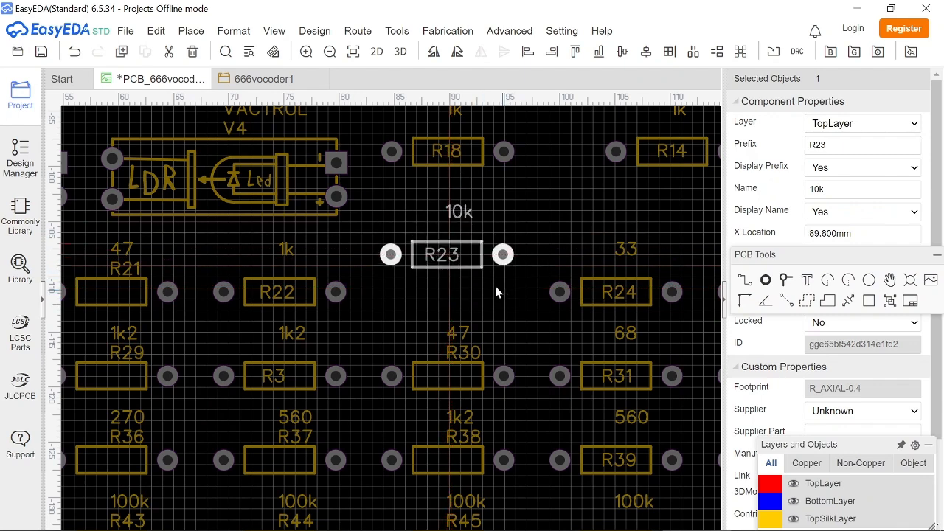
pyautogui.moveTo(459, 215); pyautogui.dragTo(468, 254)
pyautogui.click(439, 252)
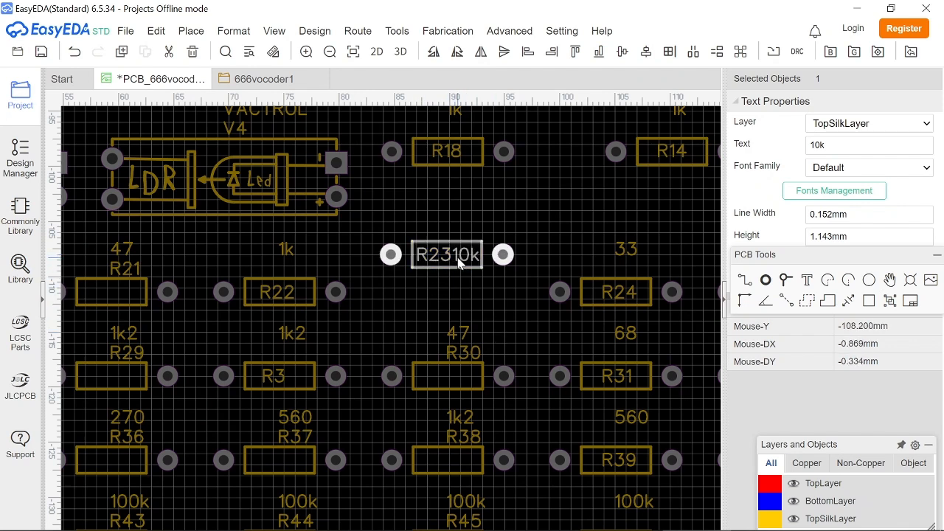
# - Swap the two texts inside the R23 outline so the 10k value sits before the designator
pyautogui.moveTo(478, 262); pyautogui.dragTo(470, 221)
pyautogui.moveTo(434, 255)
pyautogui.mouseDown()
pyautogui.moveTo(465, 254)
pyautogui.moveTo(433, 253)
pyautogui.mouseUp()
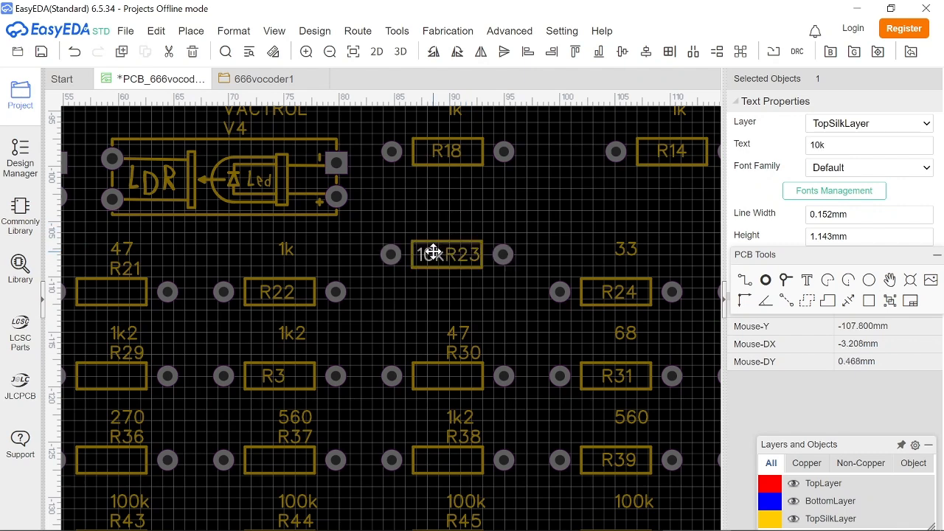
pyautogui.click(493, 235)
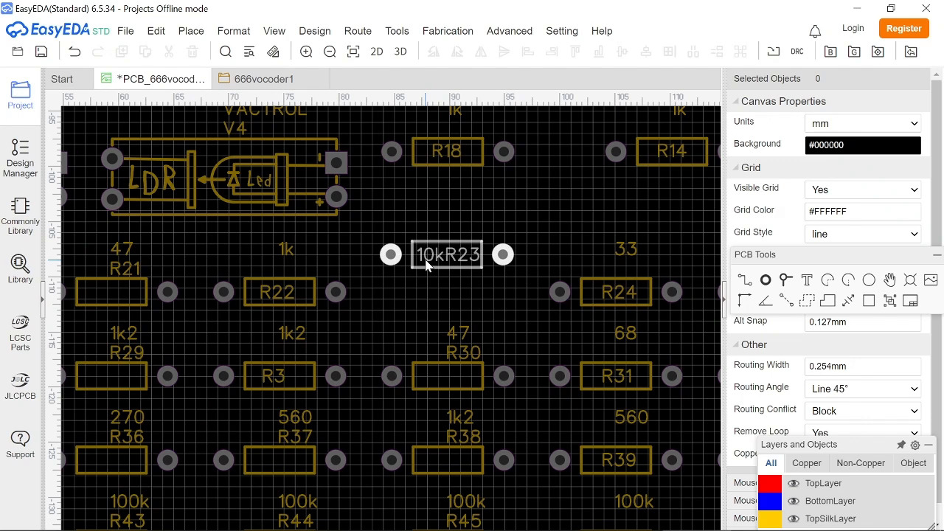
pyautogui.moveTo(429, 256); pyautogui.dragTo(430, 255)
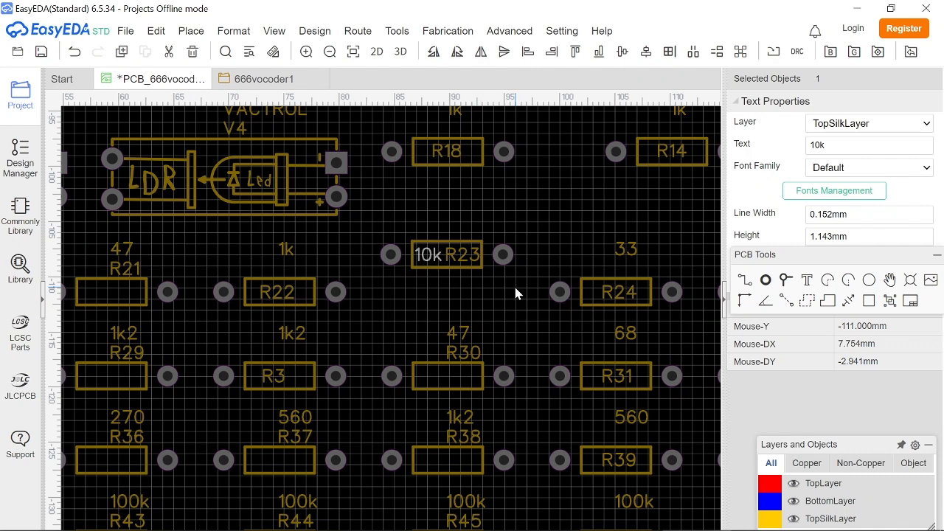
# - Stagger the texts inside the R23 outline, raising the designator and lowering the 10k value
pyautogui.click(461, 251)
pyautogui.moveTo(428, 256); pyautogui.dragTo(426, 260)
pyautogui.click(542, 330)
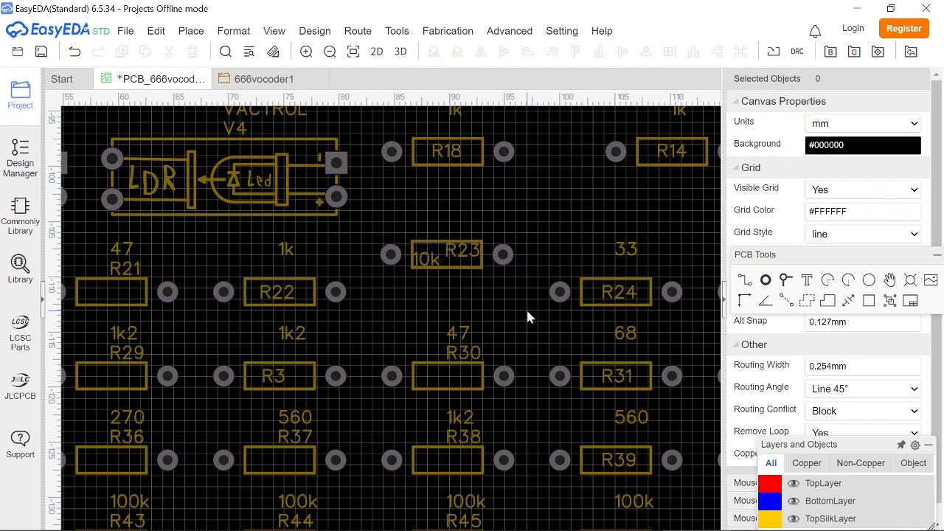
# - Place resistor R18's designator and 1k value inside its outline, staggered with the value lower and before the designator
pyautogui.moveTo(517, 301); pyautogui.dragTo(516, 340, button='right')
pyautogui.scroll(5, 477, 344)
pyautogui.scroll(-5, 475, 345)
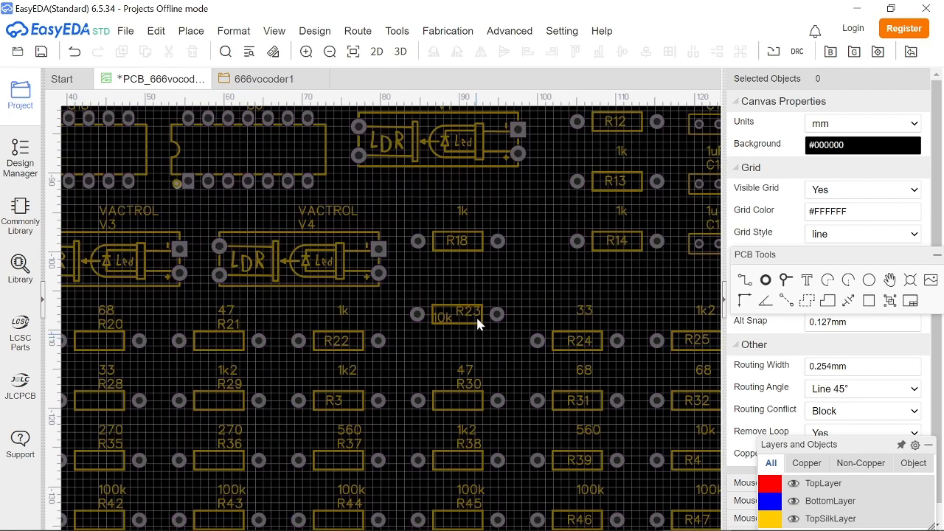
pyautogui.click(466, 240)
pyautogui.moveTo(466, 240); pyautogui.dragTo(440, 243)
pyautogui.scroll(2, 454, 270)
pyautogui.scroll(-2, 512, 362)
# - Move the R30 designator and its 47 value into the resistor outline, with the value lower and before the designator
pyautogui.click(479, 281)
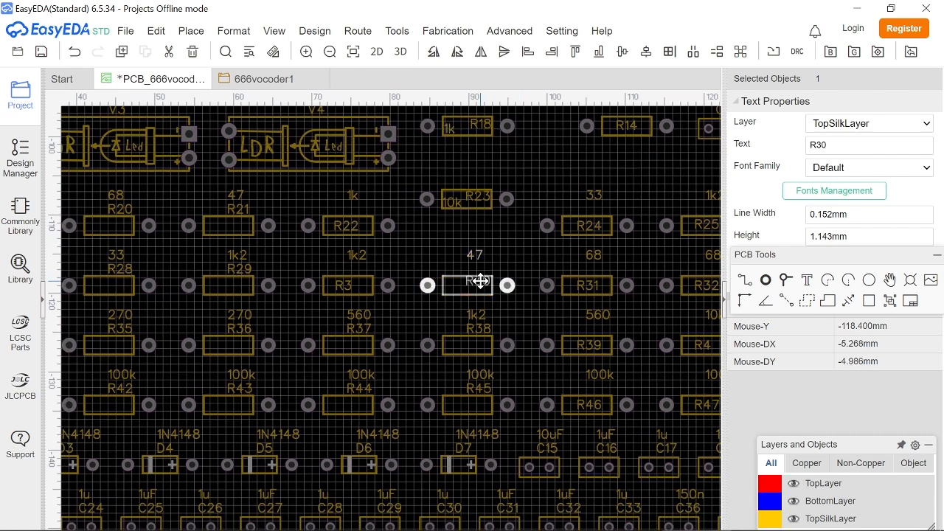
pyautogui.scroll(3, 481, 283)
pyautogui.moveTo(465, 181); pyautogui.dragTo(384, 308)
# - Place the 1k2 value and the R38 designator inside that resistor's outline, with the value lower and before the designator
pyautogui.moveTo(611, 339); pyautogui.dragTo(643, 175, button='right')
pyautogui.moveTo(488, 243); pyautogui.dragTo(396, 364)
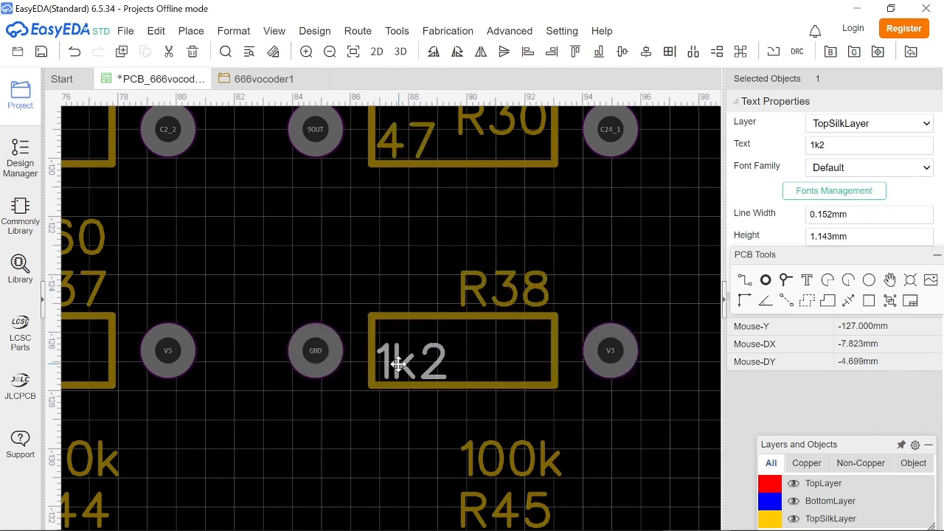
pyautogui.moveTo(504, 290); pyautogui.dragTo(514, 340)
pyautogui.click(645, 327)
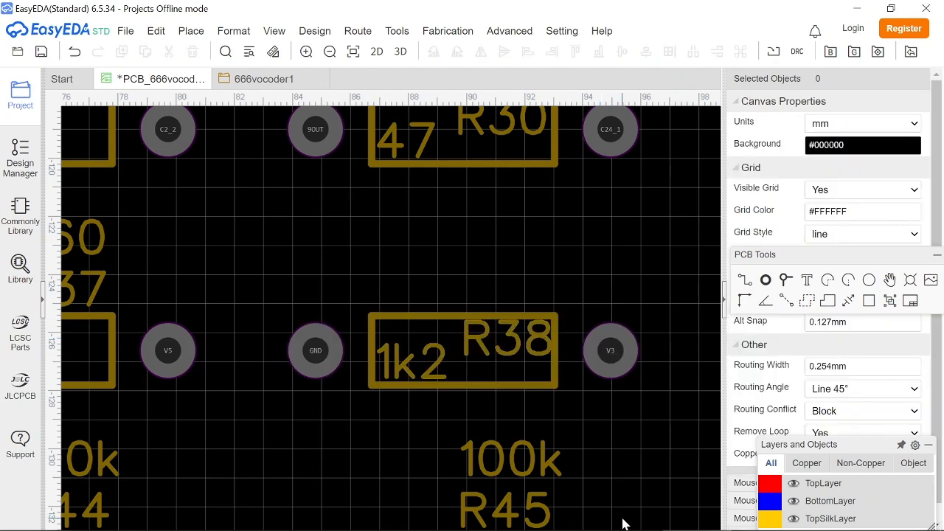
pyautogui.click(647, 520)
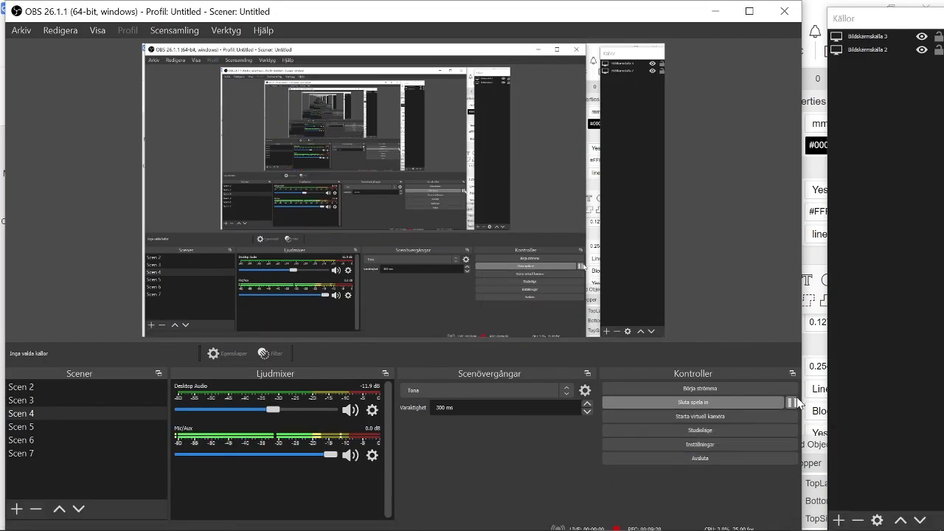
pyautogui.click(859, 345)
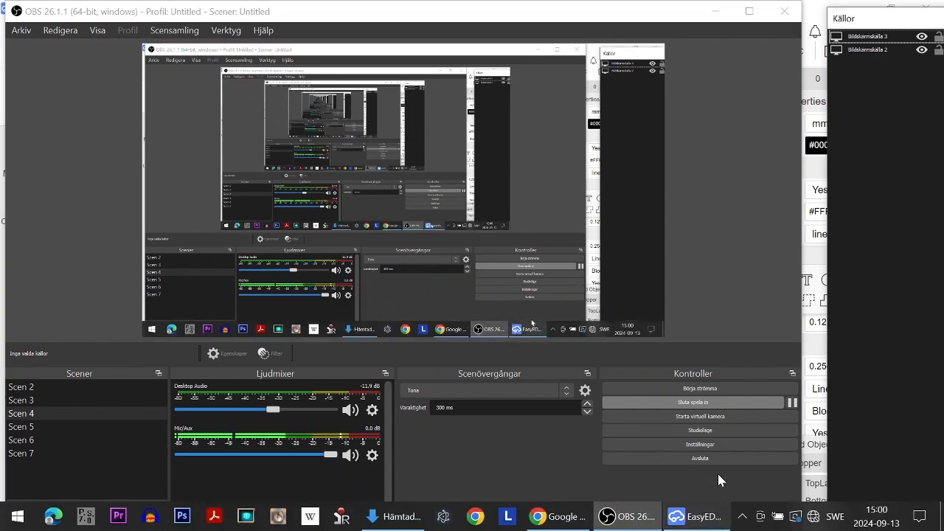
pyautogui.click(795, 405)
pyautogui.click(696, 515)
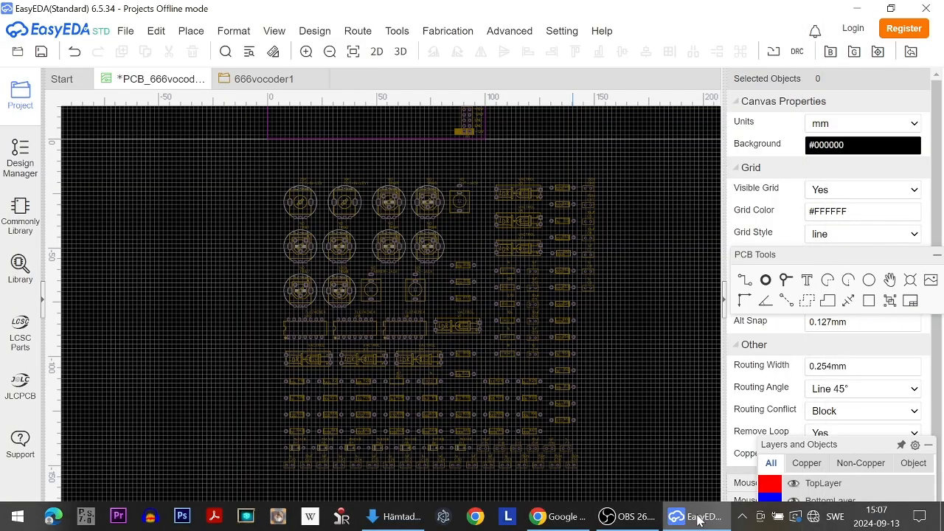
# - Move resistors R15, R16 and R17 together into the empty area to the right of the component field
pyautogui.scroll(2, 568, 289)
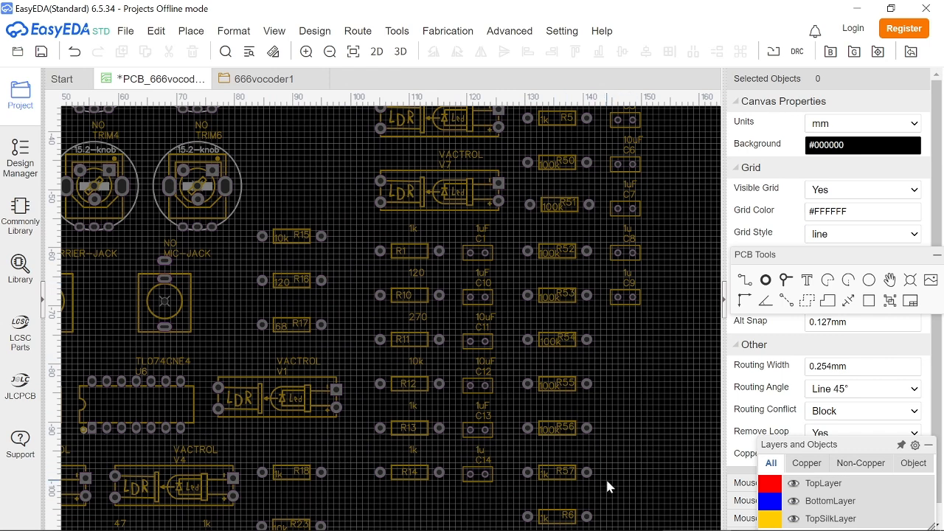
pyautogui.moveTo(344, 336); pyautogui.dragTo(247, 215)
pyautogui.moveTo(318, 237); pyautogui.dragTo(624, 352)
pyautogui.moveTo(640, 327); pyautogui.dragTo(402, 329, button='right')
pyautogui.moveTo(434, 354); pyautogui.dragTo(576, 239)
pyautogui.click(451, 385)
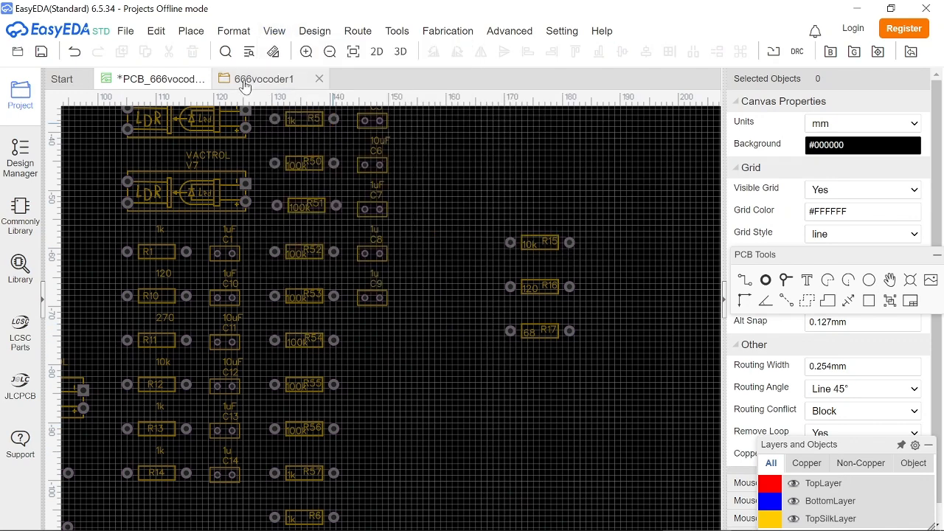
# - Open the 666vocoder1 schematic and select the filter and envelope follower parts of BAND-1 to BAND-3 in the voice part
pyautogui.click(255, 81)
pyautogui.moveTo(665, 391); pyautogui.dragTo(593, 332, button='right')
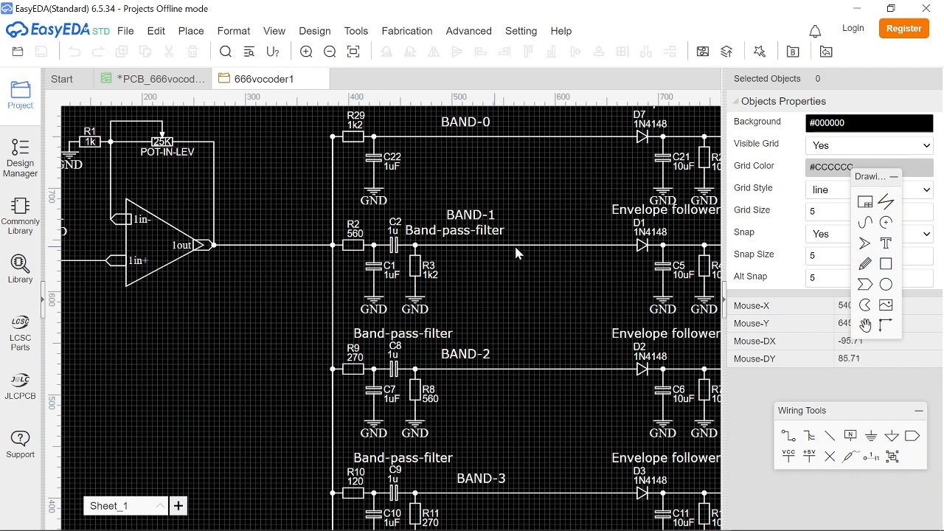
pyautogui.moveTo(506, 253); pyautogui.dragTo(324, 272, button='right')
pyautogui.scroll(-3, 321, 271)
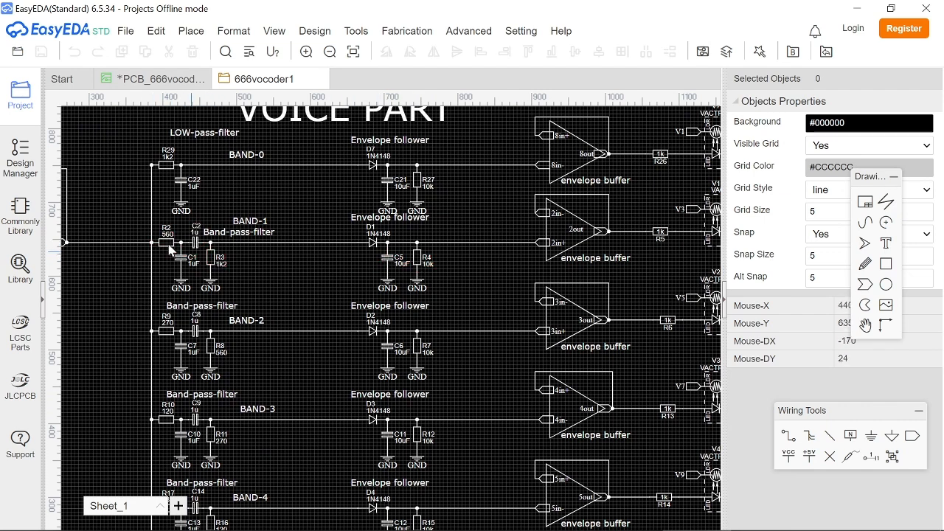
pyautogui.moveTo(135, 233); pyautogui.dragTo(272, 294)
pyautogui.moveTo(445, 477); pyautogui.dragTo(448, 469)
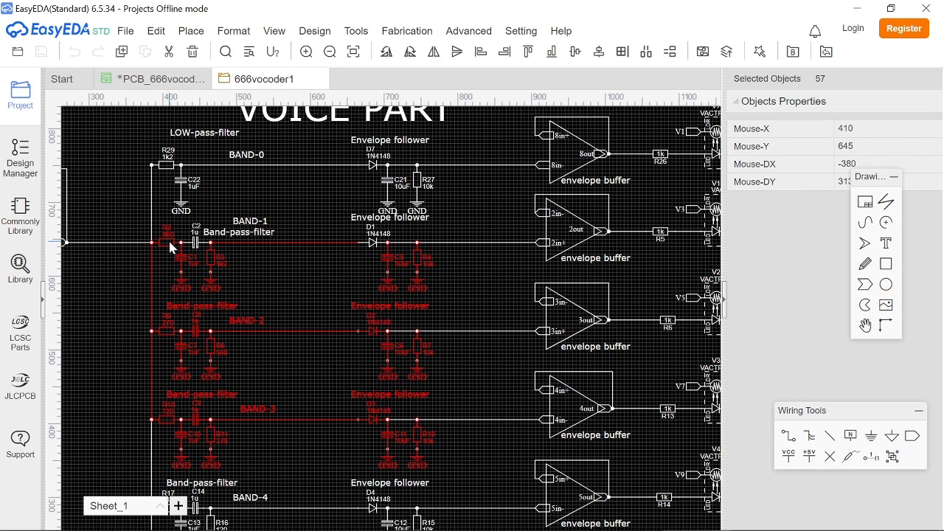
# - Examine the voice part's bands in the schematic and compare the selected parts with their footprints on the PCB
pyautogui.moveTo(475, 448); pyautogui.dragTo(480, 338, button='right')
pyautogui.moveTo(480, 411); pyautogui.dragTo(484, 320, button='right')
pyautogui.moveTo(469, 455)
pyautogui.mouseDown(button='right')
pyautogui.moveTo(492, 367)
pyautogui.moveTo(478, 492)
pyautogui.mouseUp(button='right')
pyautogui.moveTo(498, 385); pyautogui.dragTo(494, 469, button='right')
pyautogui.moveTo(510, 358)
pyautogui.mouseDown(button='right')
pyautogui.moveTo(502, 441)
pyautogui.moveTo(504, 388)
pyautogui.mouseUp(button='right')
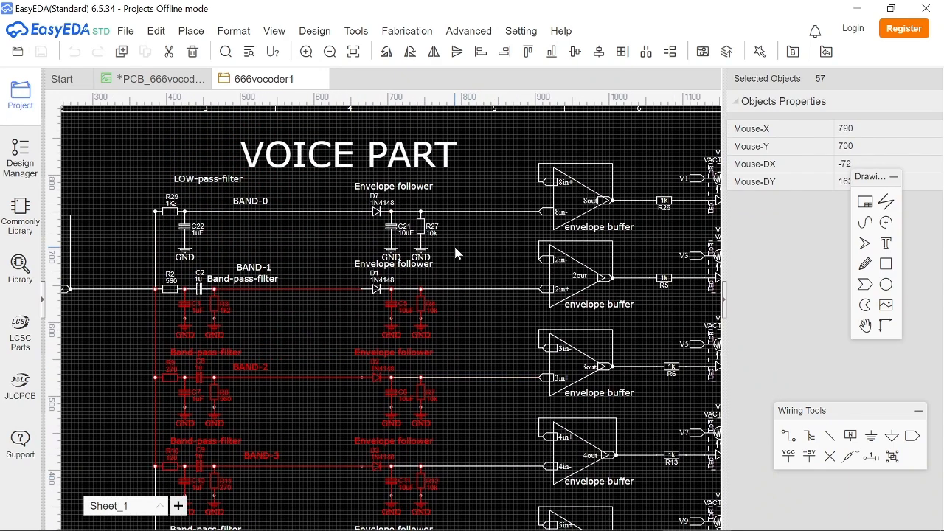
pyautogui.moveTo(500, 530)
pyautogui.click(691, 521)
pyautogui.click(691, 521)
pyautogui.click(681, 516)
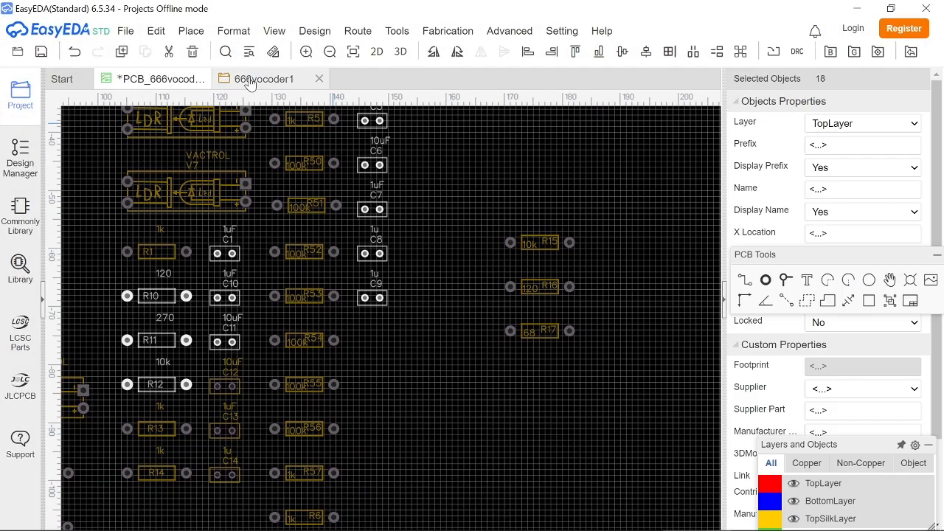
pyautogui.click(249, 81)
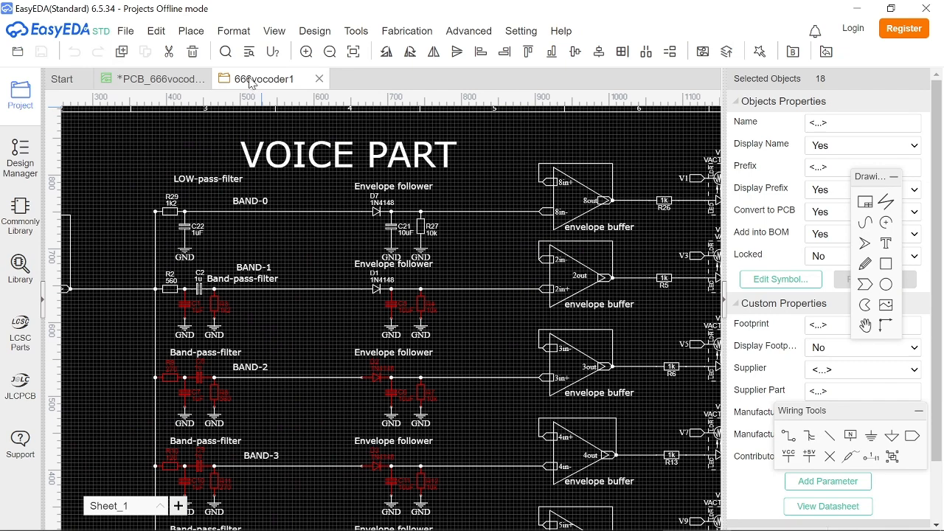
pyautogui.click(171, 80)
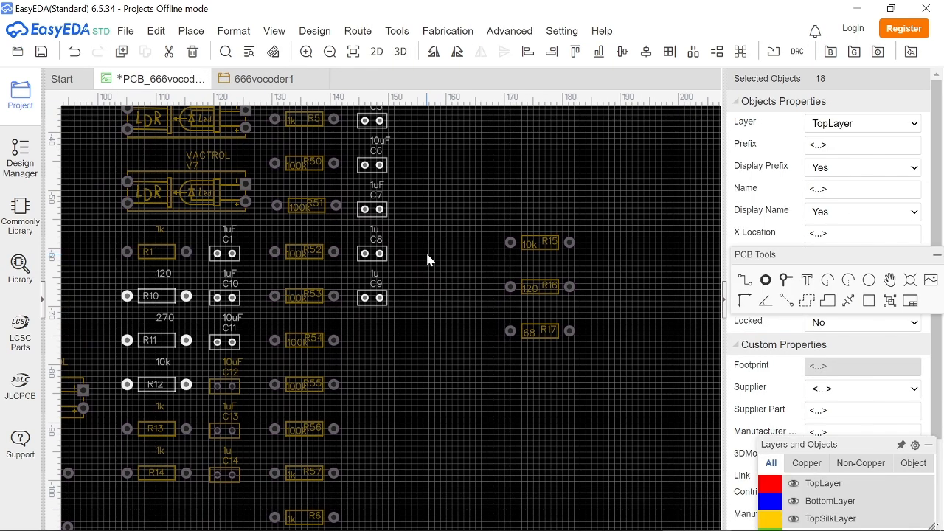
# - Stack resistors R15, R16 and R17 directly against each other in one vertical column
pyautogui.scroll(2, 425, 251)
pyautogui.moveTo(592, 245); pyautogui.dragTo(594, 277)
pyautogui.moveTo(596, 356); pyautogui.dragTo(589, 318)
pyautogui.click(538, 346)
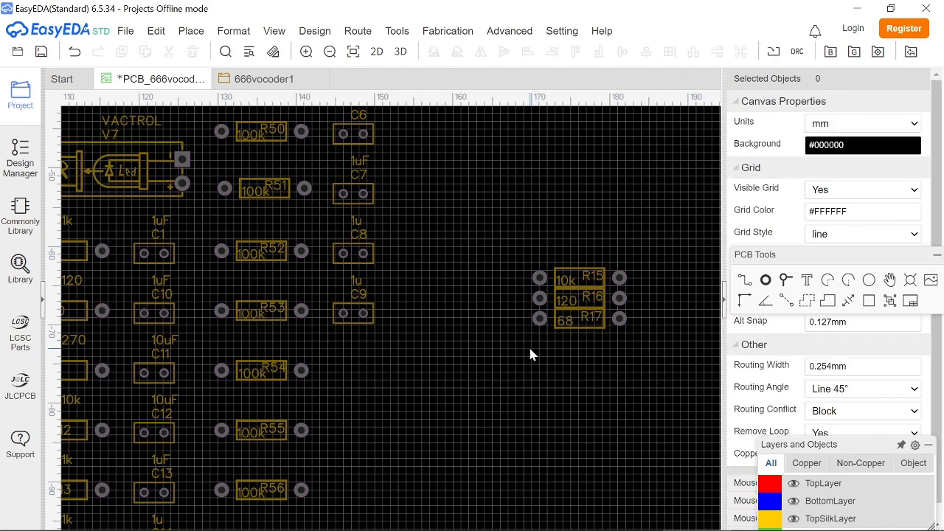
# - Place the designators and values of R21 (47) and R22 (1k) staggered inside their resistor outlines
pyautogui.scroll(-5, 322, 392)
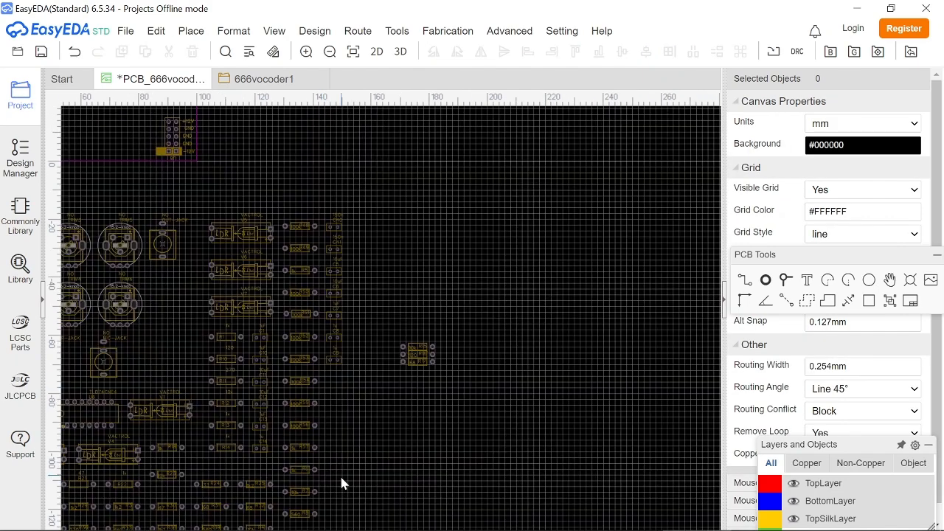
pyautogui.moveTo(430, 415); pyautogui.dragTo(621, 288, button='right')
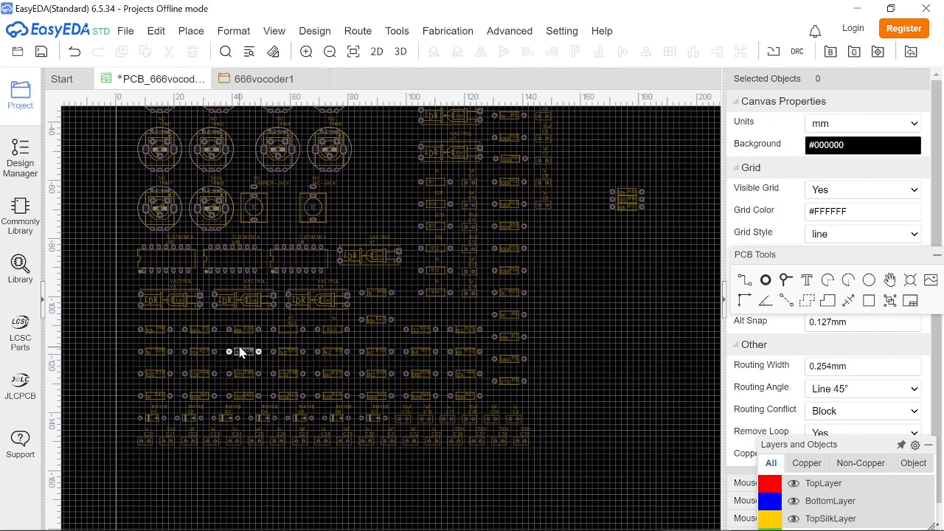
pyautogui.scroll(5, 287, 335)
pyautogui.click(297, 299)
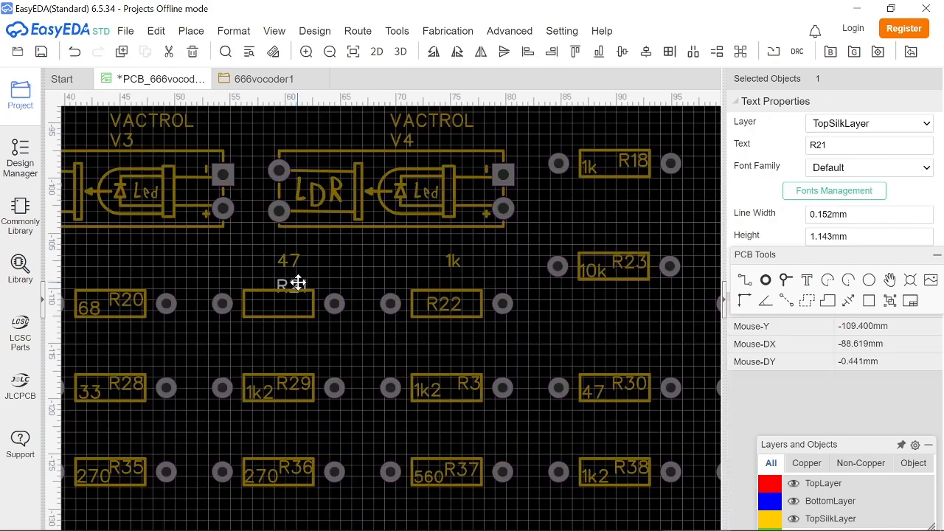
pyautogui.moveTo(285, 259); pyautogui.dragTo(255, 305)
pyautogui.moveTo(444, 304); pyautogui.dragTo(467, 301)
pyautogui.moveTo(453, 260); pyautogui.dragTo(421, 305)
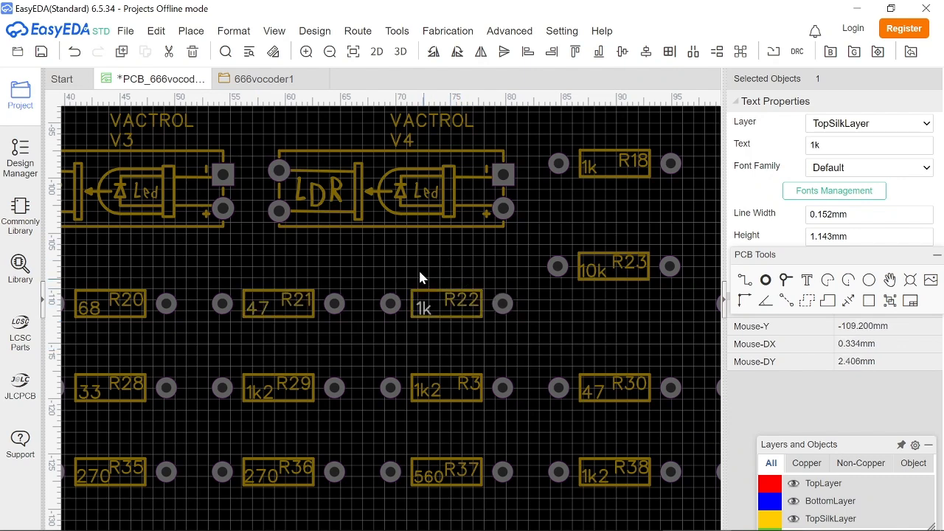
pyautogui.click(404, 281)
# - Select resistors R20, R21, R22, R28, R29, R3, R18 and R23 and move them into the empty area beside the component field
pyautogui.moveTo(518, 410); pyautogui.dragTo(103, 266)
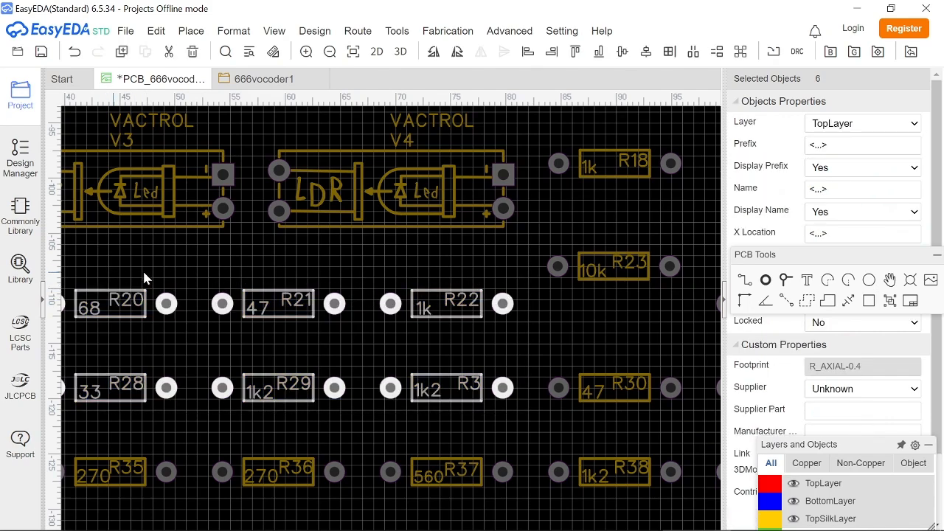
pyautogui.keyDown('ctrl'); pyautogui.click(632, 264); pyautogui.keyUp('ctrl')
pyautogui.keyDown('ctrl'); pyautogui.click(632, 169); pyautogui.keyUp('ctrl')
pyautogui.keyDown('ctrl'); pyautogui.click(634, 267); pyautogui.keyUp('ctrl')
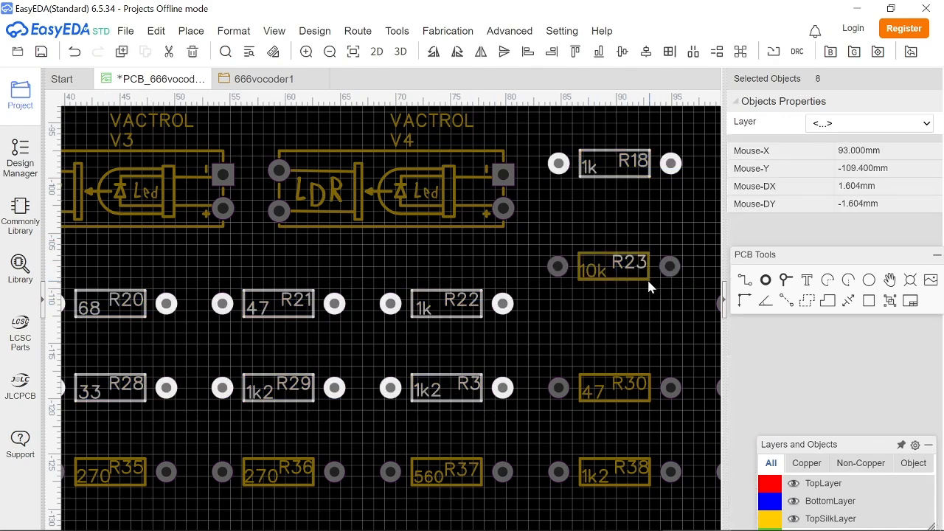
pyautogui.scroll(-5, 672, 310)
pyautogui.moveTo(431, 306); pyautogui.dragTo(205, 302, button='right')
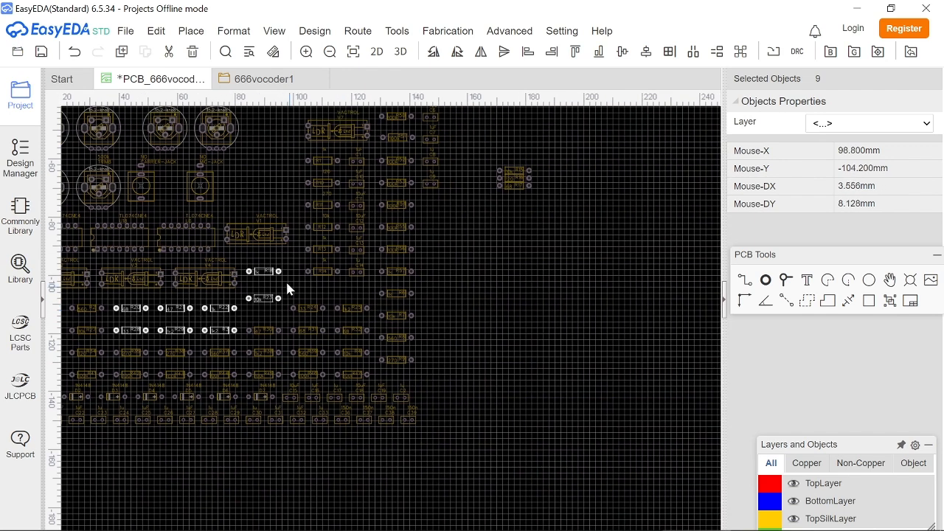
pyautogui.moveTo(279, 298); pyautogui.dragTo(627, 219)
pyautogui.click(501, 431)
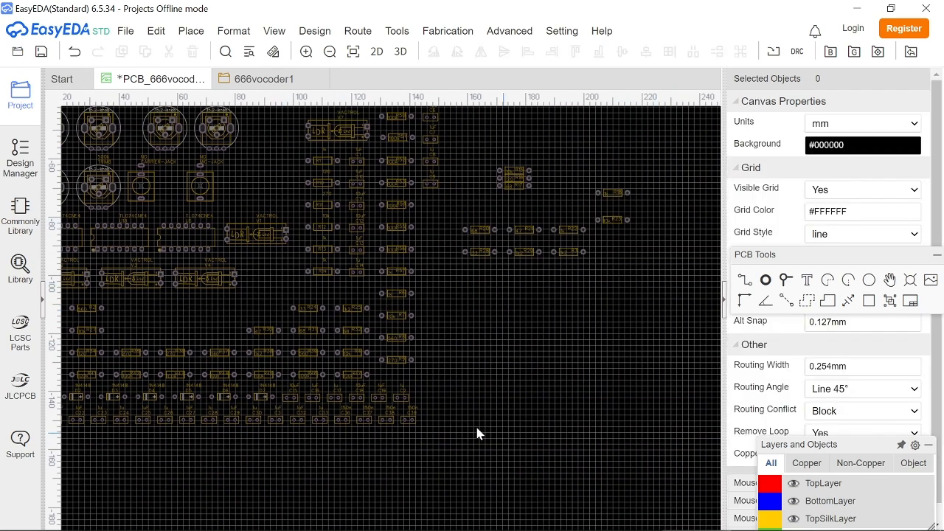
# - Move resistors R6 to R9 and the pair R24 and R25 into the empty area beside the component field
pyautogui.scroll(2, 448, 373)
pyautogui.moveTo(412, 372); pyautogui.dragTo(566, 171)
pyautogui.moveTo(318, 264); pyautogui.dragTo(532, 202)
pyautogui.moveTo(486, 171); pyautogui.dragTo(449, 331, button='right')
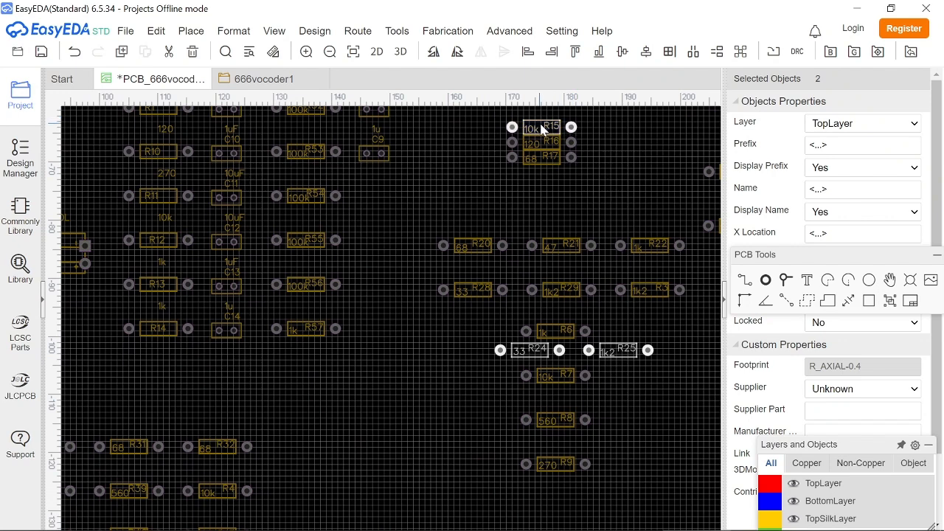
# - Stack resistors R6, R7, R8 and R9 directly against each other in a vertical column, with R9 lowest
pyautogui.moveTo(558, 427); pyautogui.dragTo(558, 456)
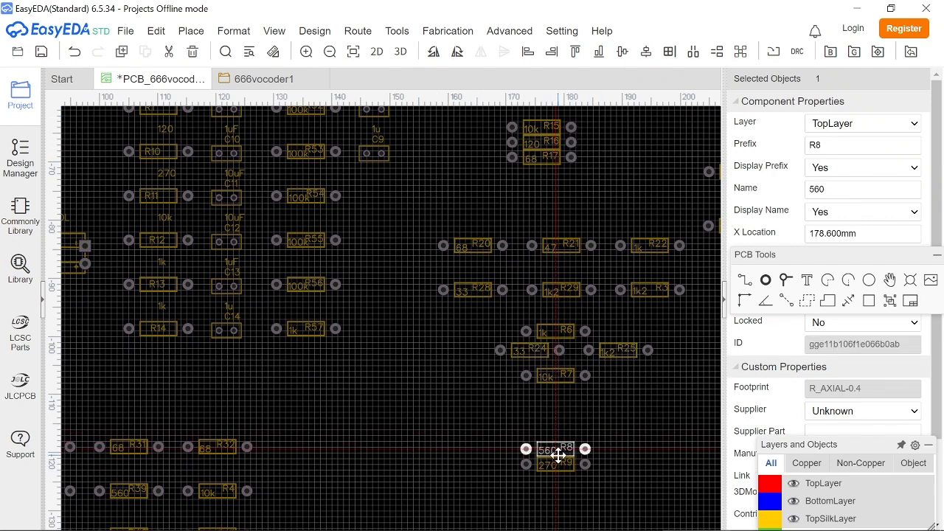
pyautogui.moveTo(565, 379); pyautogui.dragTo(565, 438)
pyautogui.moveTo(555, 331); pyautogui.dragTo(554, 418)
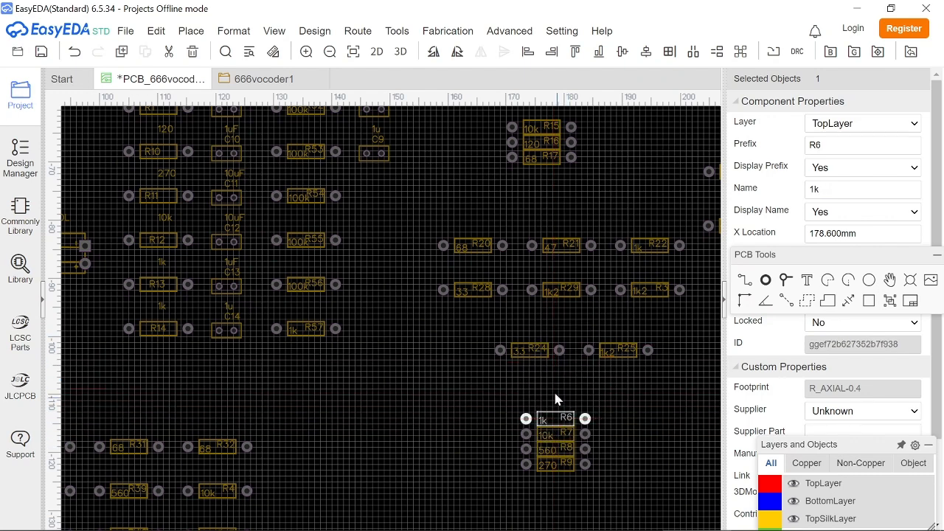
pyautogui.click(556, 400)
pyautogui.click(616, 520)
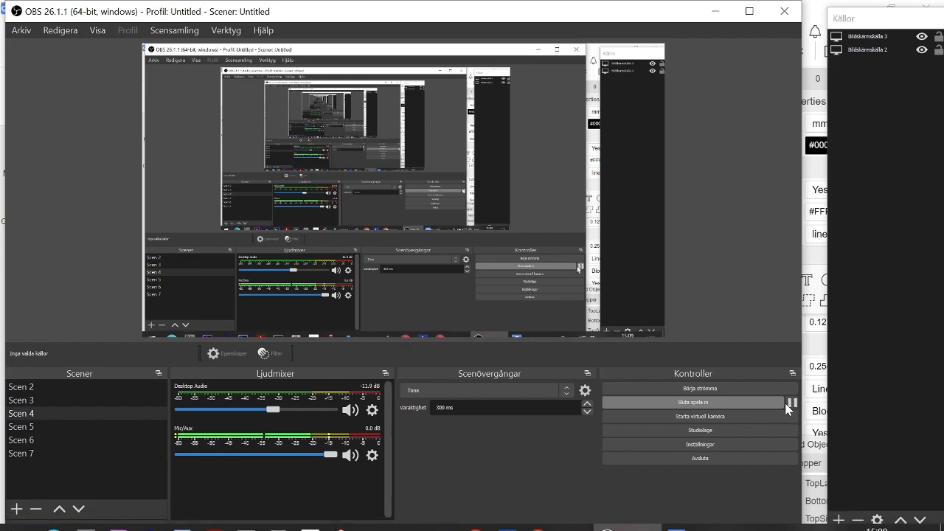
pyautogui.click(693, 517)
# - Examine the stacked resistor column R2 to R29 inside the board outline and the components remaining outside it
pyautogui.moveTo(336, 236); pyautogui.dragTo(481, 450, button='right')
pyautogui.scroll(3, 486, 249)
pyautogui.moveTo(432, 152); pyautogui.dragTo(494, 256, button='right')
pyautogui.moveTo(456, 181); pyautogui.dragTo(460, 448)
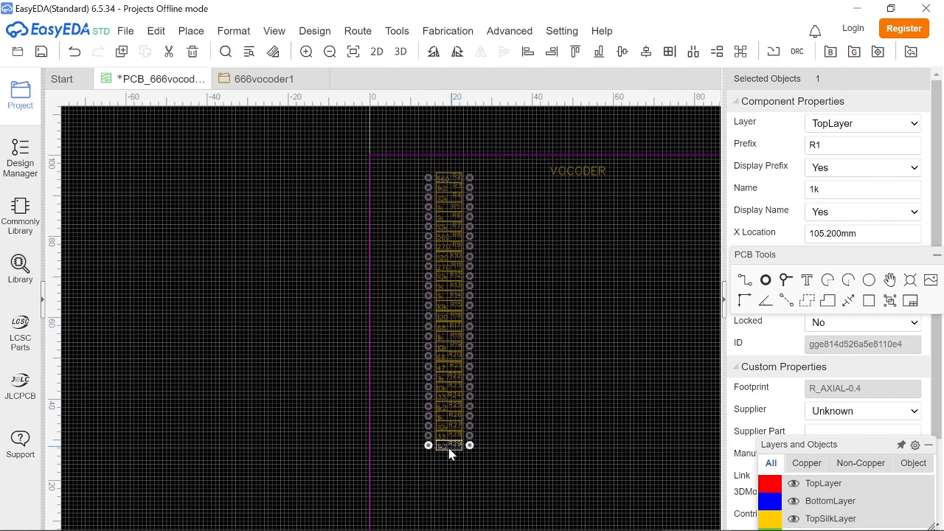
pyautogui.scroll(-4, 548, 438)
pyautogui.moveTo(691, 451); pyautogui.dragTo(565, 231, button='right')
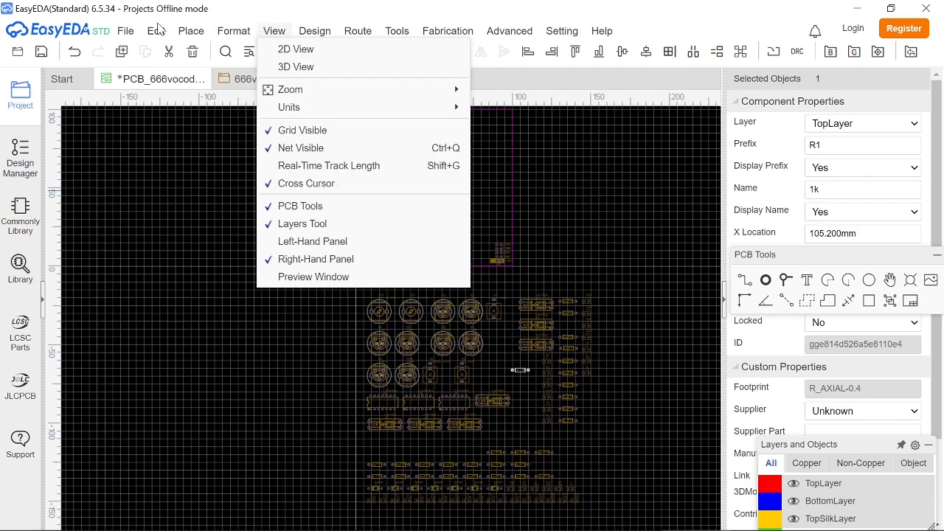
# - Open the 666vocoder1 schematic and examine the voice part's input stage, band filters and envelope followers
pyautogui.click(286, 82)
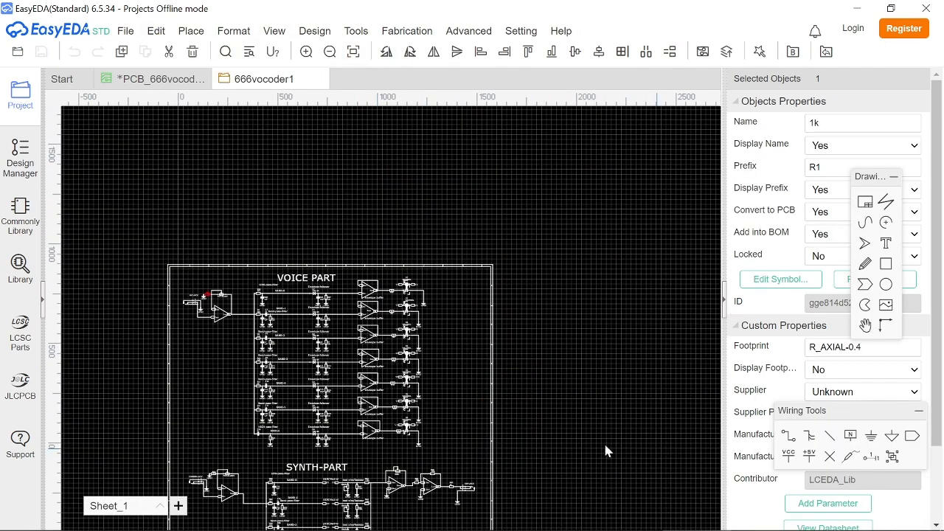
pyautogui.moveTo(467, 400); pyautogui.dragTo(660, 358, button='right')
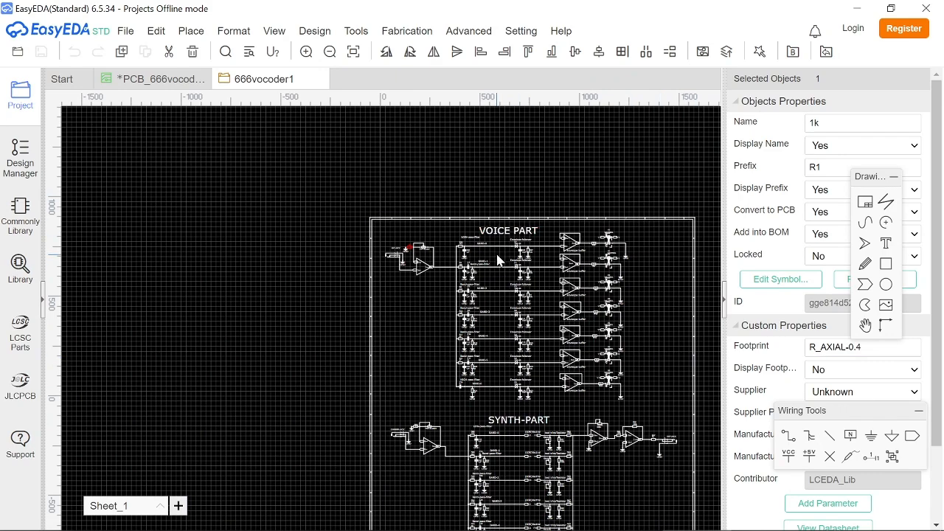
pyautogui.scroll(2, 496, 251)
pyautogui.scroll(2, 496, 252)
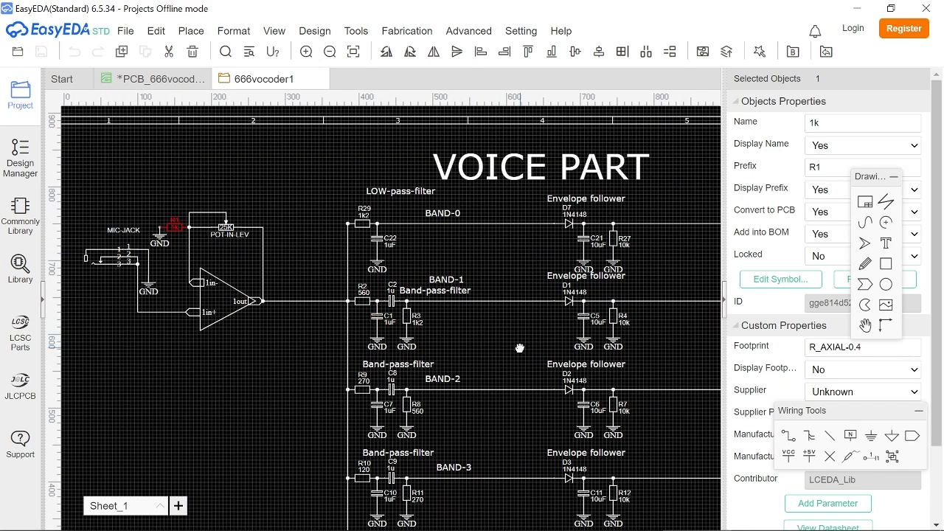
pyautogui.moveTo(519, 348); pyautogui.dragTo(499, 236, button='right')
pyautogui.moveTo(516, 446); pyautogui.dragTo(507, 477, button='right')
pyautogui.moveTo(506, 177); pyautogui.dragTo(478, 342, button='right')
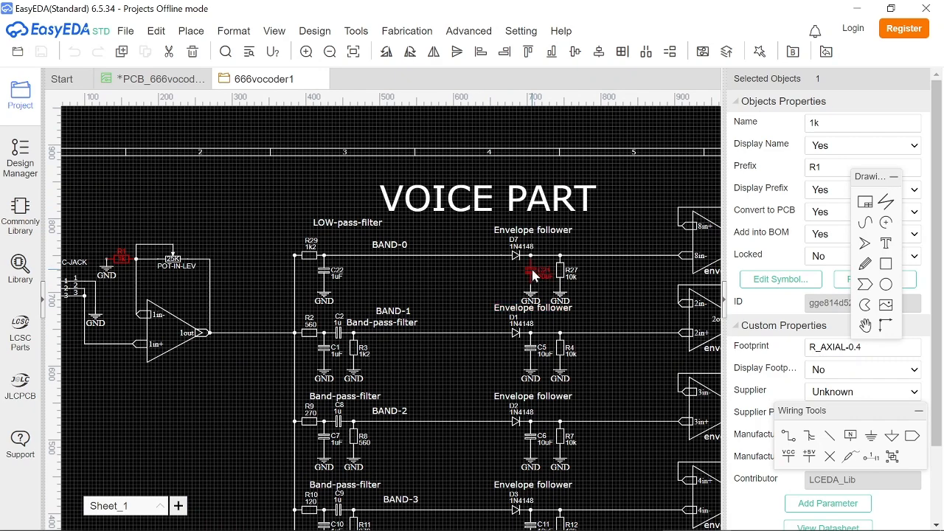
# - Return to the PCB layout and move capacitors C15 to C19 and C2 into the empty area beside the component field
pyautogui.moveTo(636, 311); pyautogui.dragTo(554, 254, button='right')
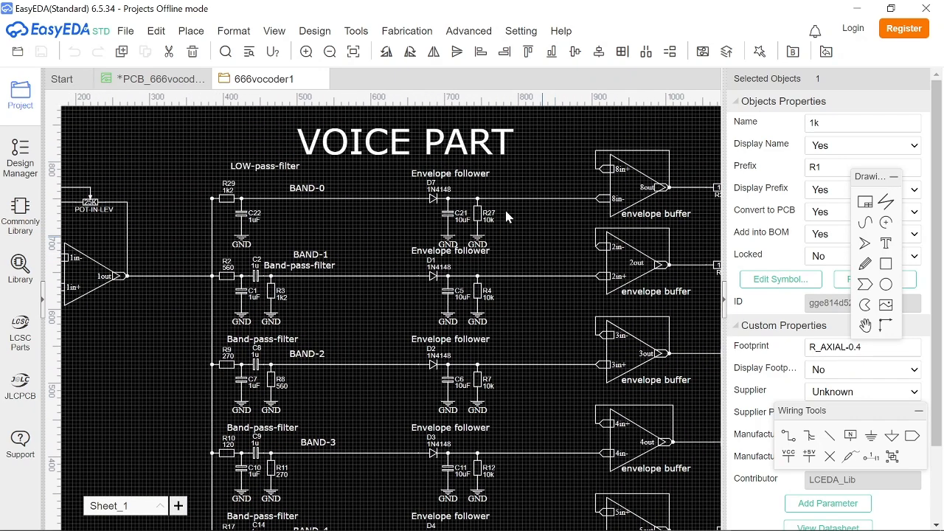
pyautogui.click(166, 81)
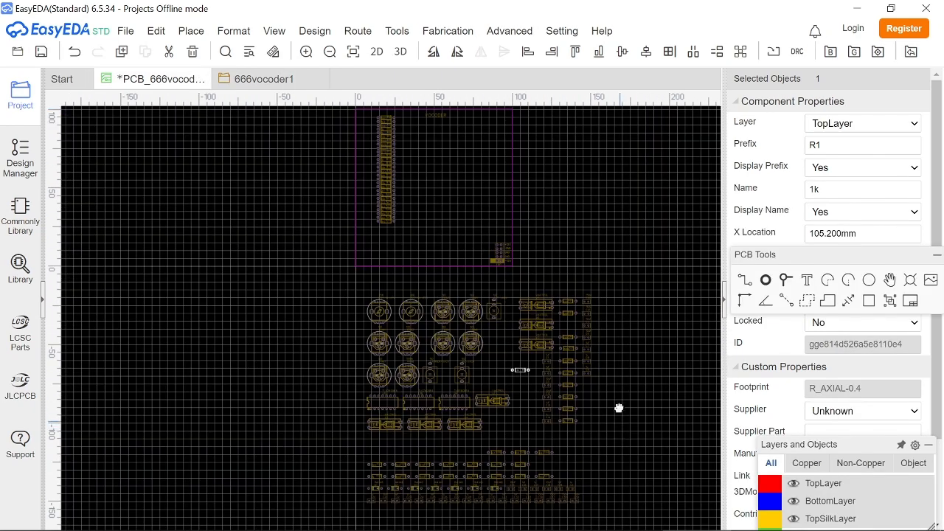
pyautogui.scroll(5, 620, 421)
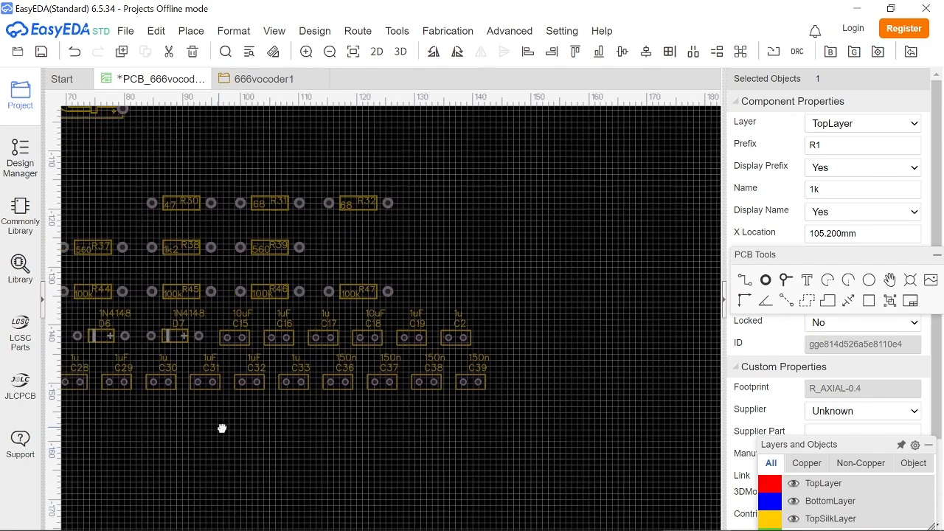
pyautogui.moveTo(222, 428); pyautogui.dragTo(378, 415, button='right')
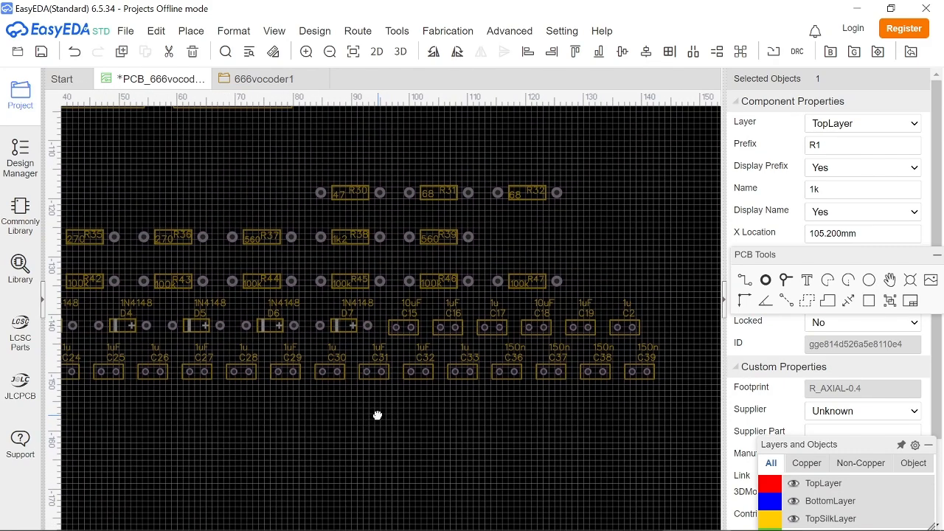
pyautogui.moveTo(668, 335); pyautogui.dragTo(479, 213)
pyautogui.moveTo(290, 313); pyautogui.dragTo(508, 283, button='right')
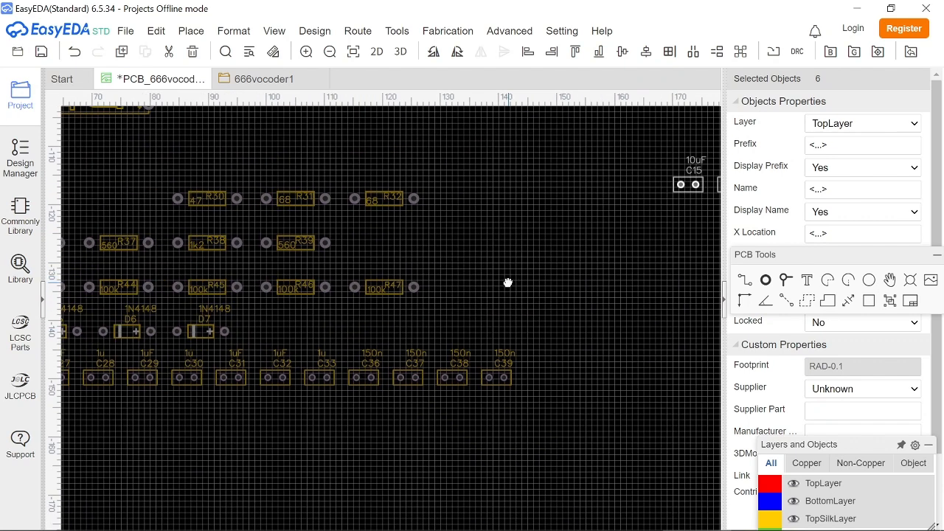
# - Move capacitors C20 and C21 into the empty area just below the row of C15 to C19 and C2
pyautogui.moveTo(174, 453); pyautogui.dragTo(666, 454, button='right')
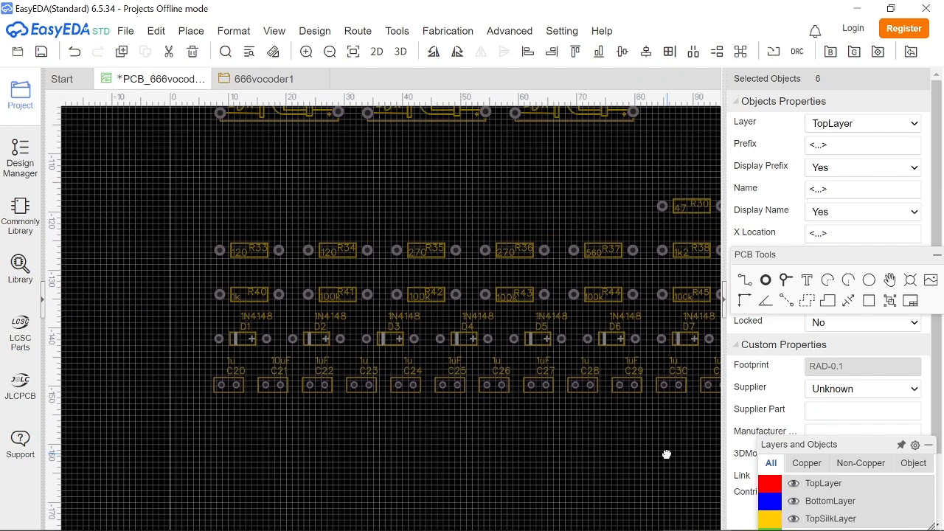
pyautogui.click(281, 407)
pyautogui.moveTo(293, 403); pyautogui.dragTo(213, 357)
pyautogui.moveTo(280, 384); pyautogui.dragTo(636, 451)
pyautogui.moveTo(637, 451); pyautogui.dragTo(293, 445, button='right')
pyautogui.moveTo(293, 445); pyautogui.dragTo(691, 449)
pyautogui.moveTo(692, 449); pyautogui.dragTo(330, 455, button='right')
pyautogui.moveTo(331, 455); pyautogui.dragTo(526, 274)
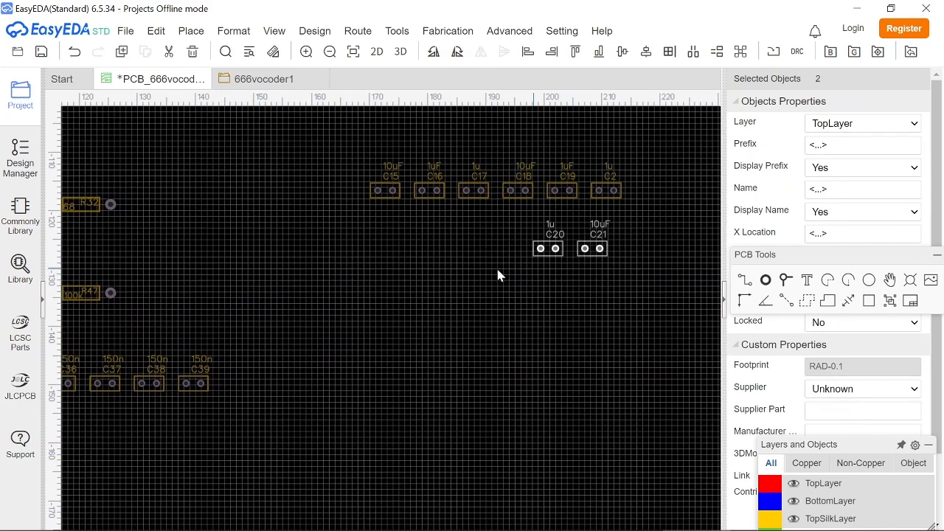
# - Move the column of capacitors C5 to C9 next to the C2 end of the relocated capacitor row
pyautogui.moveTo(293, 236); pyautogui.dragTo(320, 359, button='right')
pyautogui.scroll(-2, 320, 360)
pyautogui.moveTo(315, 225); pyautogui.dragTo(397, 357, button='right')
pyautogui.scroll(1, 406, 328)
pyautogui.moveTo(411, 363); pyautogui.dragTo(361, 193)
pyautogui.moveTo(355, 233); pyautogui.dragTo(531, 388)
pyautogui.moveTo(559, 433)
pyautogui.mouseDown(button='right')
pyautogui.moveTo(541, 308)
pyautogui.moveTo(515, 261)
pyautogui.mouseUp(button='right')
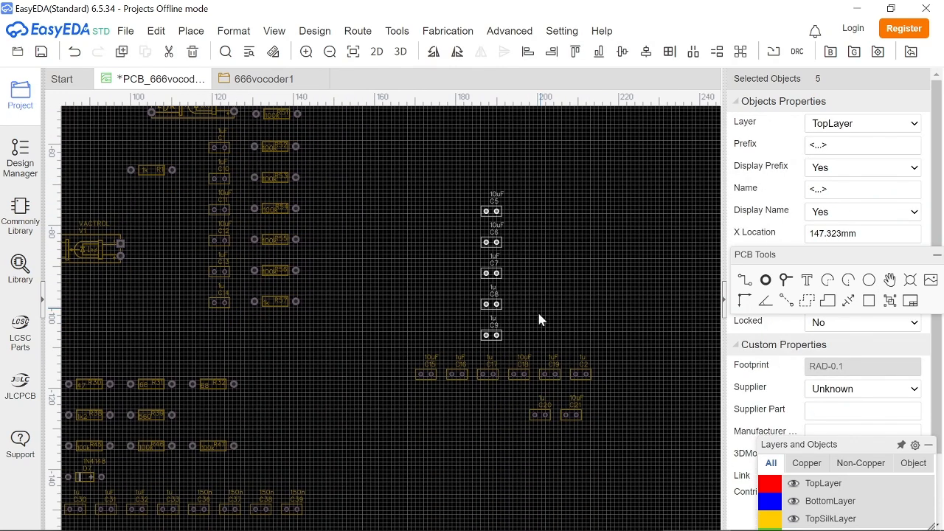
pyautogui.moveTo(528, 340)
pyautogui.mouseDown()
pyautogui.moveTo(485, 232)
pyautogui.moveTo(571, 255)
pyautogui.moveTo(620, 353)
pyautogui.mouseUp()
pyautogui.click(454, 450)
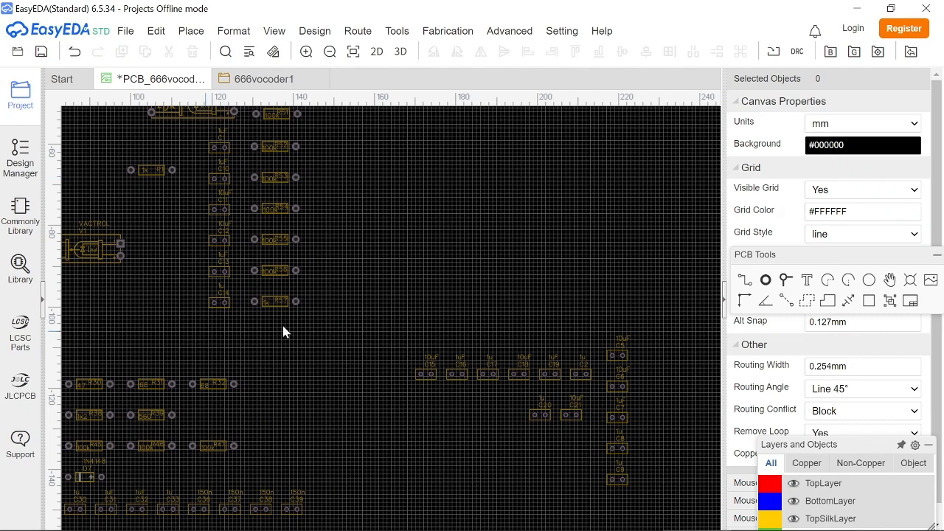
# - Move the column of capacitors C1 and C10 to C14 next to the C15 end of the relocated capacitor row
pyautogui.moveTo(391, 189); pyautogui.dragTo(468, 194, button='right')
pyautogui.scroll(2, 516, 214)
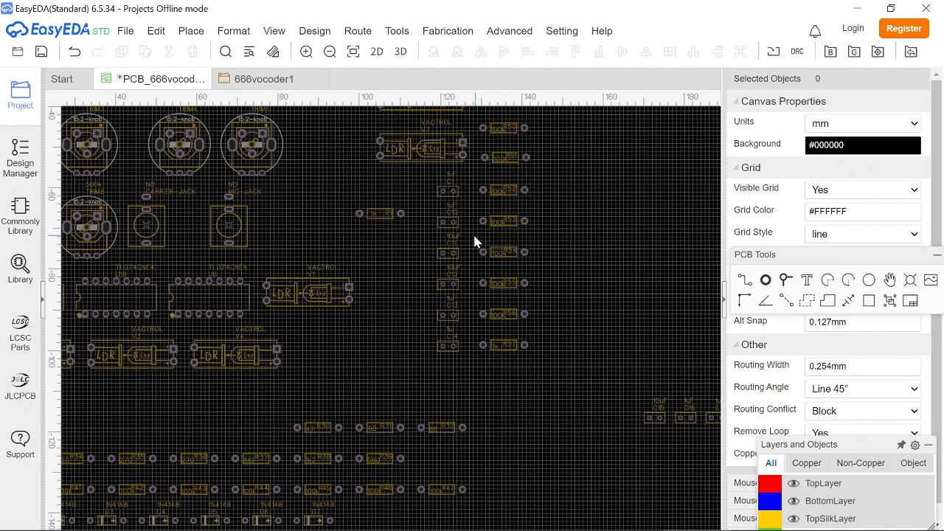
pyautogui.scroll(1, 470, 239)
pyautogui.moveTo(426, 159); pyautogui.dragTo(658, 254)
pyautogui.moveTo(658, 254); pyautogui.dragTo(392, 192, button='right')
pyautogui.moveTo(392, 193); pyautogui.dragTo(406, 371)
pyautogui.click(447, 366)
pyautogui.moveTo(226, 434); pyautogui.dragTo(163, 326, button='right')
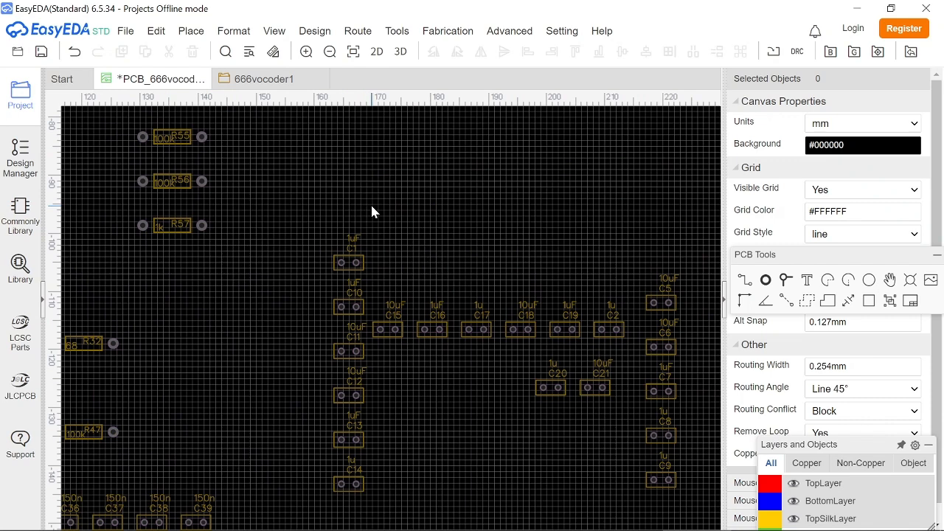
# - Stack C2 directly beneath C1 in the open space above the capacitor row, with designators left and values right of their outlines
pyautogui.click(354, 256)
pyautogui.click(368, 249)
pyautogui.moveTo(351, 250); pyautogui.dragTo(490, 194)
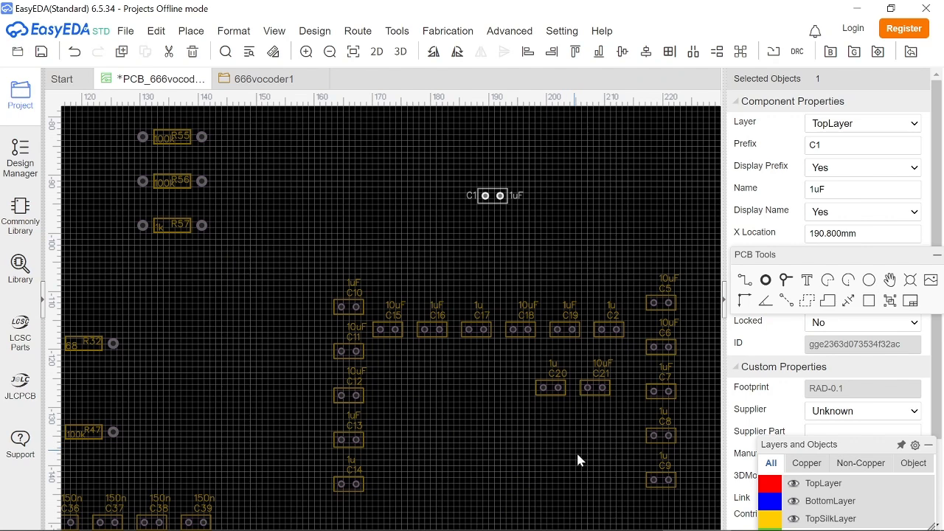
pyautogui.moveTo(617, 331); pyautogui.dragTo(504, 209)
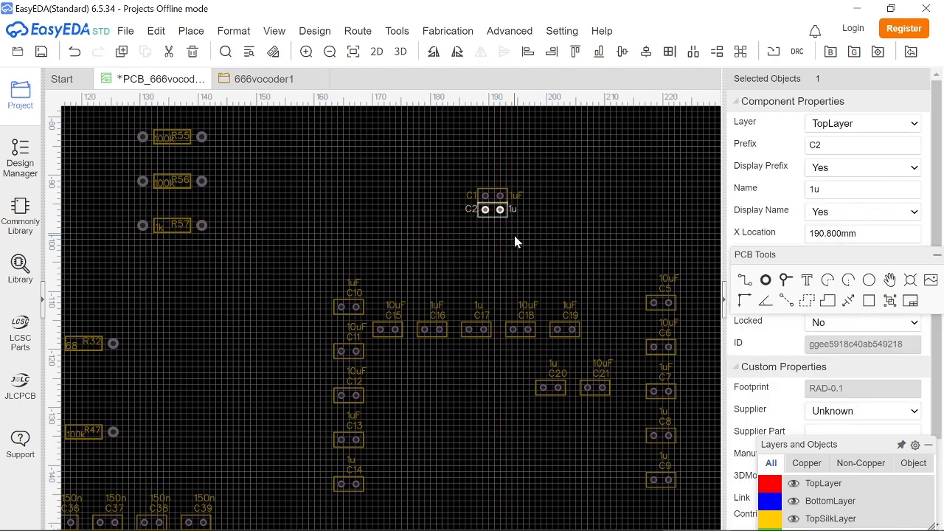
pyautogui.click(514, 234)
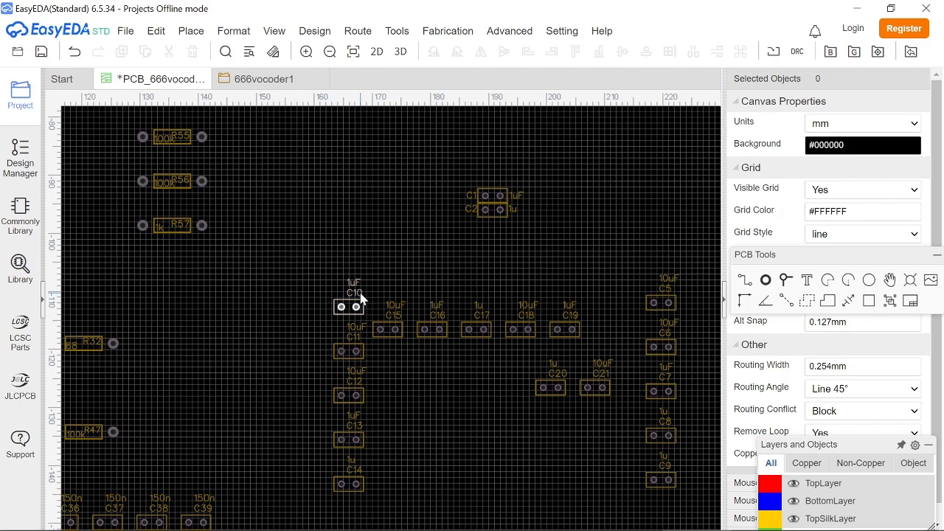
# - Examine the components still outside the board outline and the gathered group of capacitors
pyautogui.scroll(-4, 535, 482)
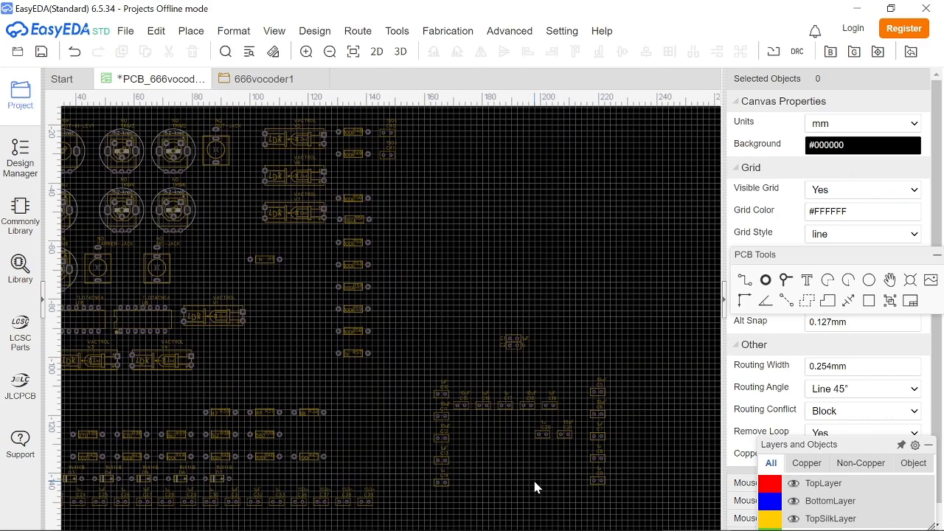
pyautogui.scroll(3, 171, 500)
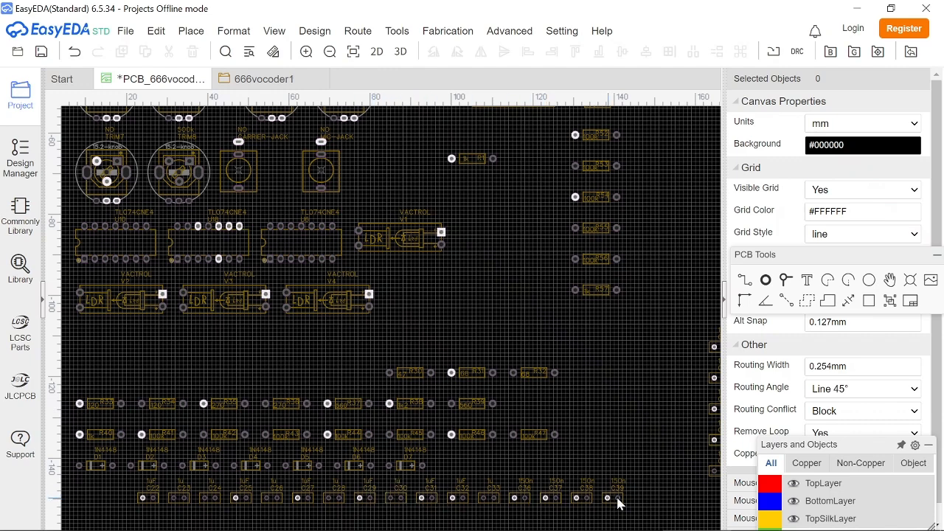
pyautogui.moveTo(565, 445); pyautogui.dragTo(415, 505, button='right')
pyautogui.moveTo(352, 326); pyautogui.dragTo(343, 431, button='right')
pyautogui.scroll(-1, 602, 394)
pyautogui.moveTo(602, 394); pyautogui.dragTo(477, 282, button='right')
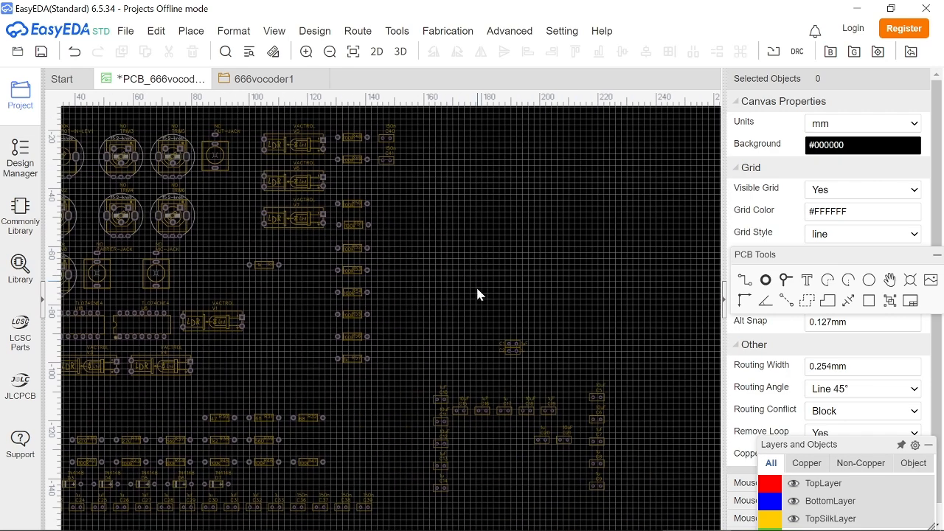
pyautogui.scroll(3, 664, 396)
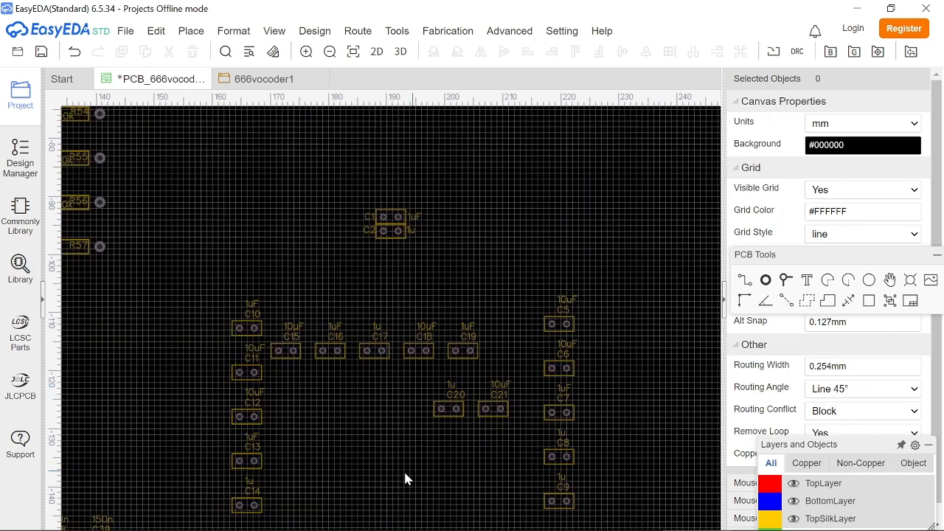
pyautogui.moveTo(410, 470); pyautogui.dragTo(443, 449, button='right')
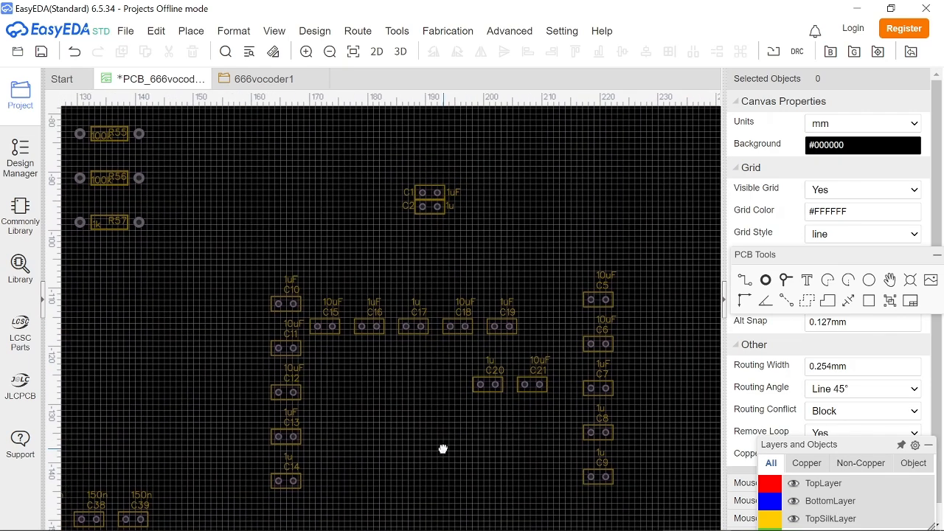
# - Place the designators of capacitors C5 to C9 to the left of their outlines and align C2's designator the same way
pyautogui.moveTo(600, 287); pyautogui.dragTo(574, 299)
pyautogui.moveTo(409, 207); pyautogui.dragTo(406, 205)
pyautogui.doubleClick(571, 298)
pyautogui.click(541, 256)
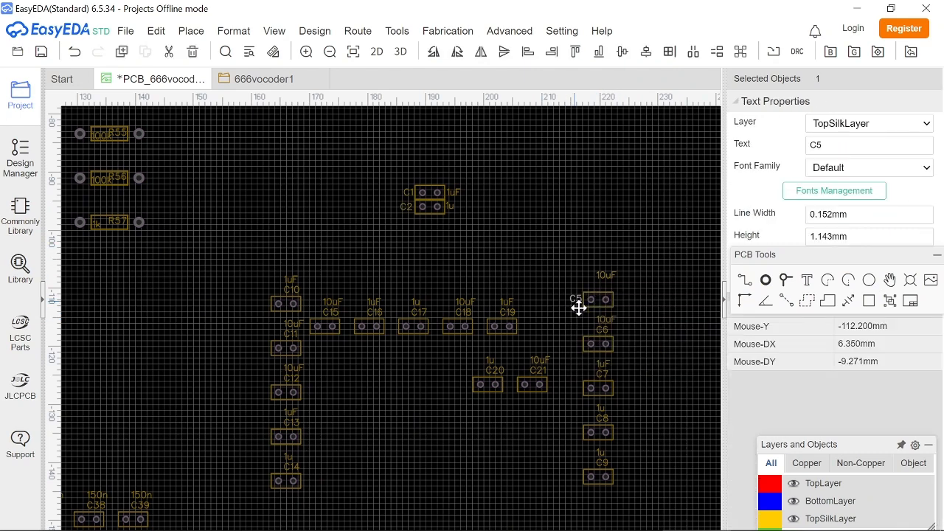
pyautogui.moveTo(608, 333); pyautogui.dragTo(580, 344)
pyautogui.moveTo(603, 374); pyautogui.dragTo(573, 387)
pyautogui.moveTo(603, 419); pyautogui.dragTo(574, 433)
# - Place the value labels of capacitors C5 to C9 to the right of their outlines
pyautogui.moveTo(605, 463); pyautogui.dragTo(619, 476)
pyautogui.moveTo(603, 411); pyautogui.dragTo(620, 433)
pyautogui.moveTo(605, 363); pyautogui.dragTo(622, 388)
pyautogui.click(670, 405)
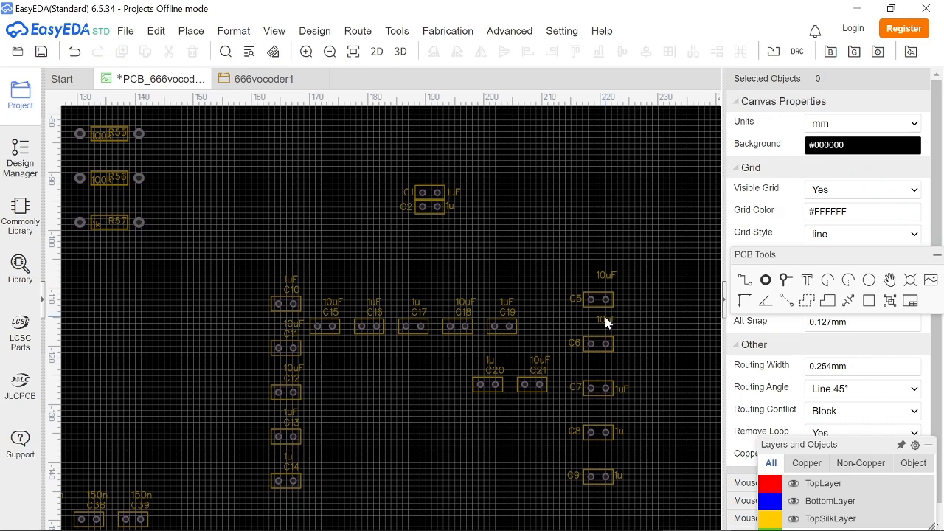
pyautogui.moveTo(622, 327); pyautogui.dragTo(624, 345)
pyautogui.moveTo(618, 266); pyautogui.dragTo(626, 299)
pyautogui.click(282, 306)
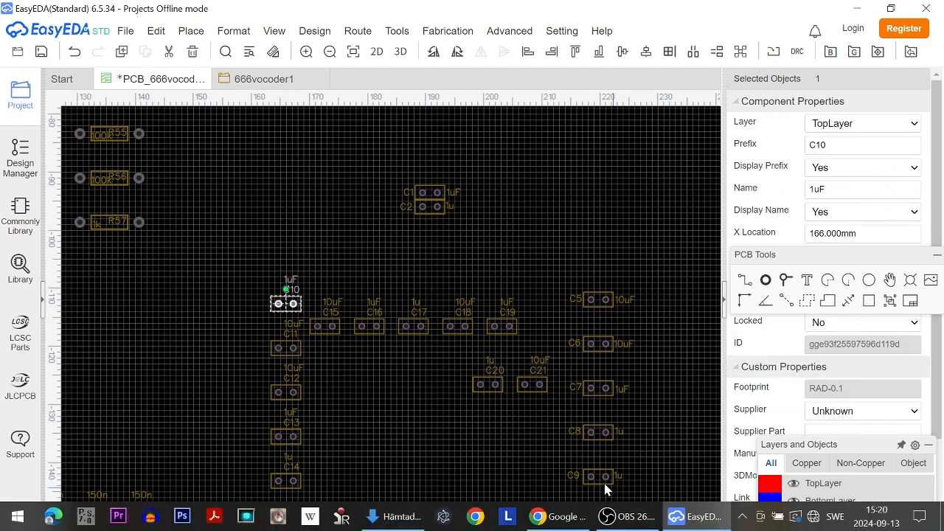
# - Stack capacitors C6, C7, C8 and C9 directly beneath C5 in a tight vertical column
pyautogui.moveTo(605, 475); pyautogui.dragTo(593, 403)
pyautogui.moveTo(652, 431); pyautogui.dragTo(601, 359)
pyautogui.moveTo(642, 402); pyautogui.dragTo(607, 319)
pyautogui.click(638, 355)
# - Change the value labels of capacitors C8 and C9 to 1uF
pyautogui.doubleClick(621, 345)
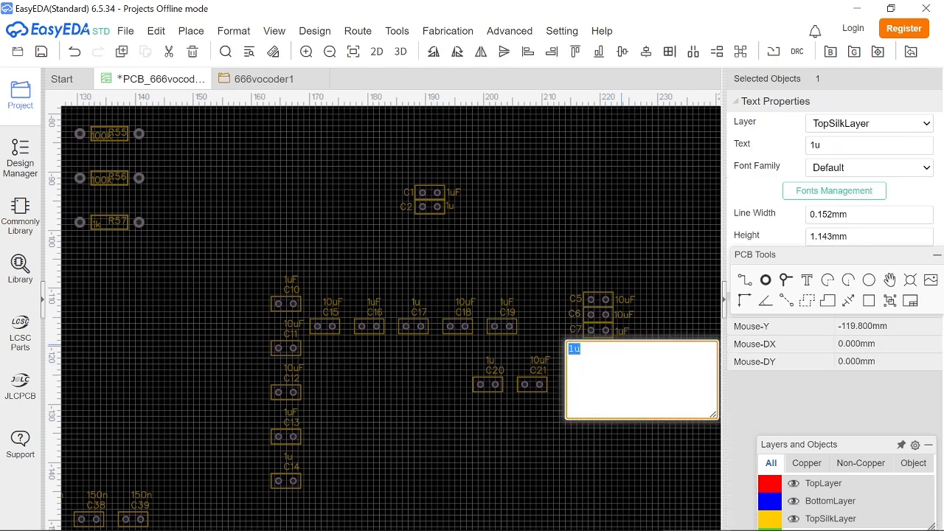
pyautogui.click(619, 346)
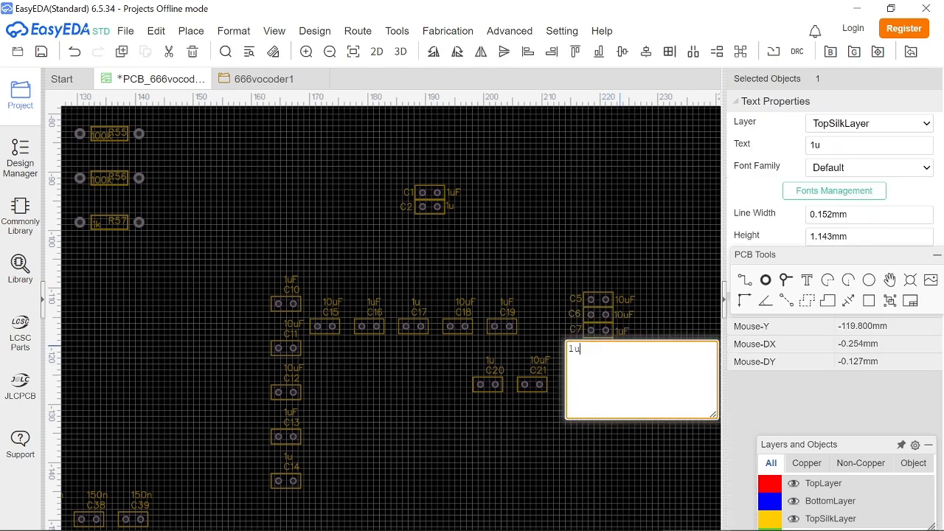
pyautogui.press('Return')
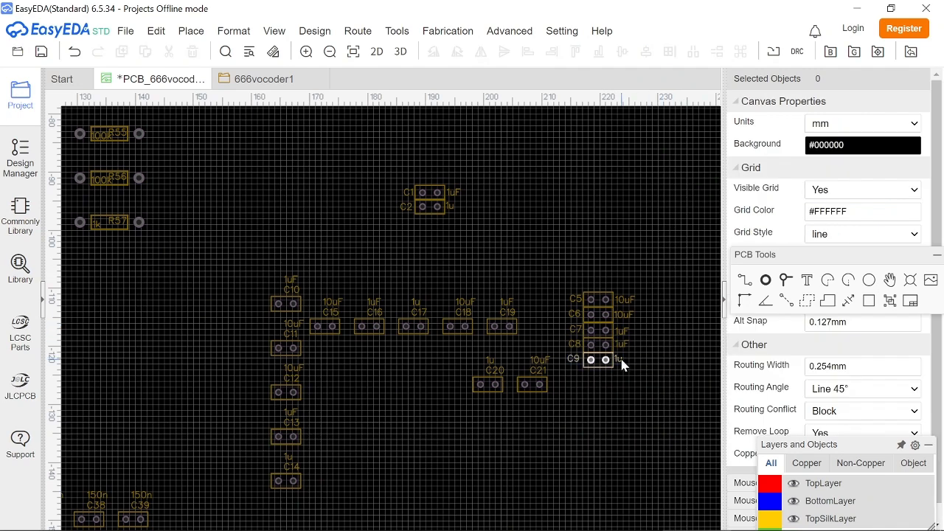
pyautogui.doubleClick(622, 355)
pyautogui.click(621, 367)
pyautogui.write('F')
pyautogui.press('Return')
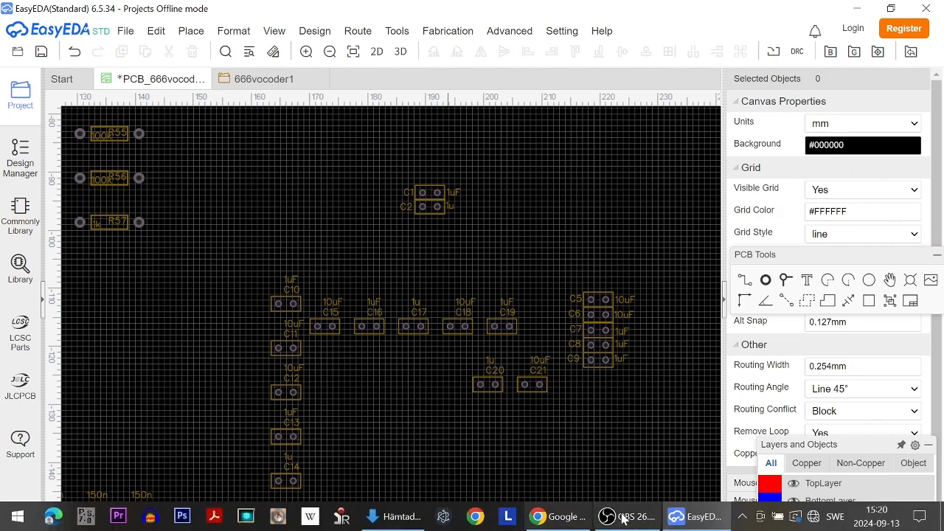
pyautogui.click(612, 517)
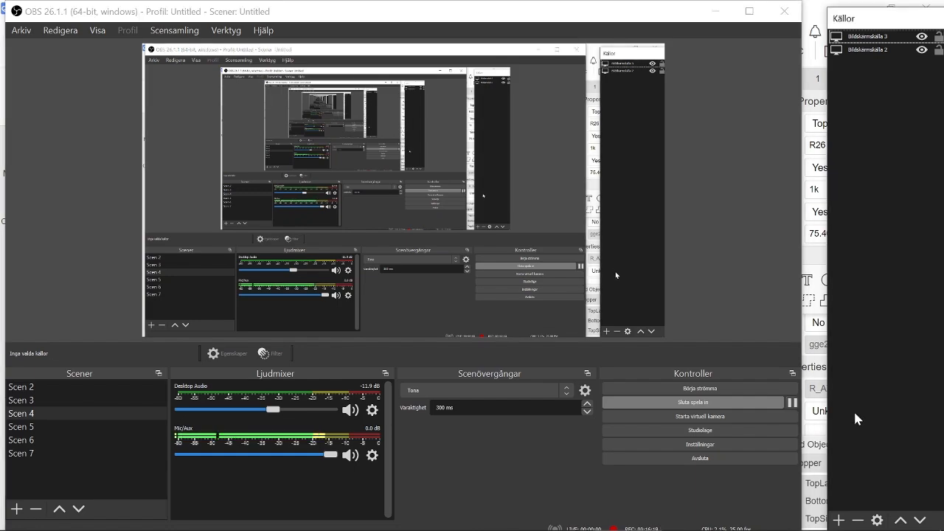
pyautogui.click(680, 517)
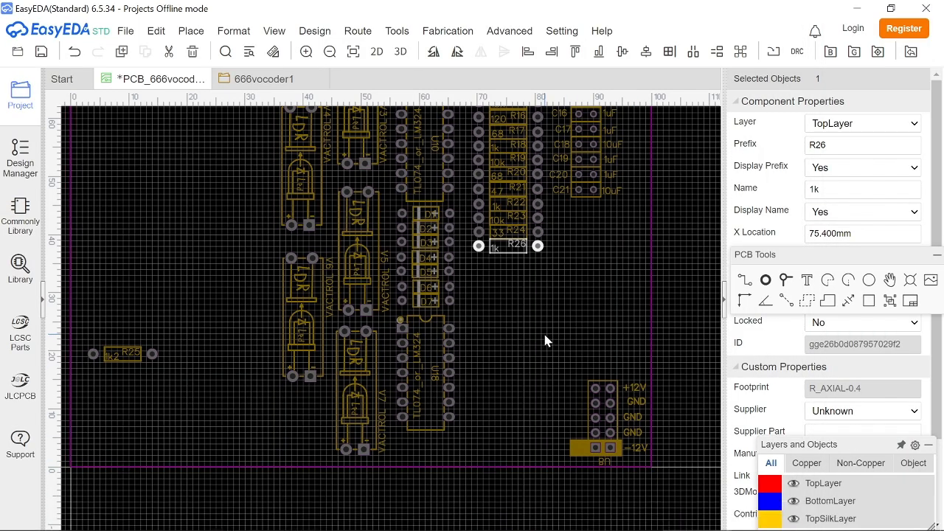
# - Open the 666vocoder1 schematic and examine the synth part's band filters, vactrols and trim resistors from BAND-0 to BAND-6
pyautogui.scroll(-5, 533, 311)
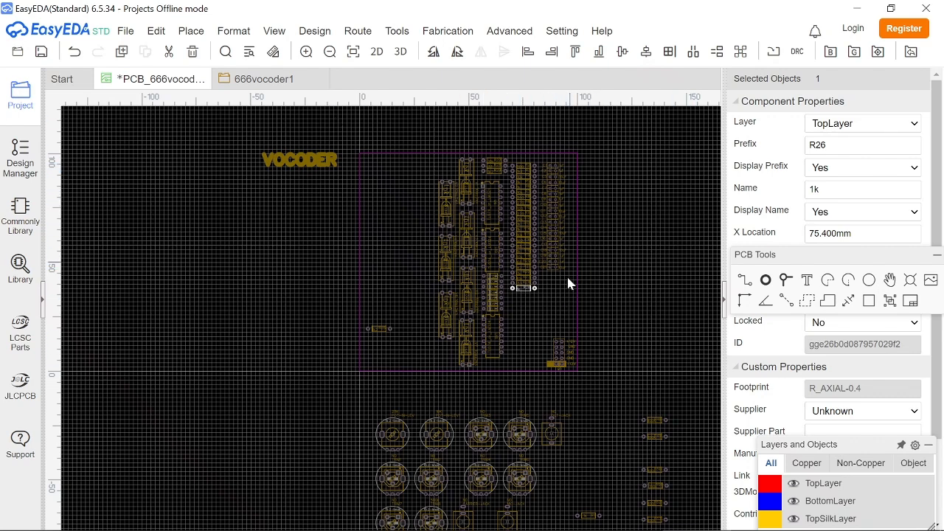
pyautogui.click(256, 81)
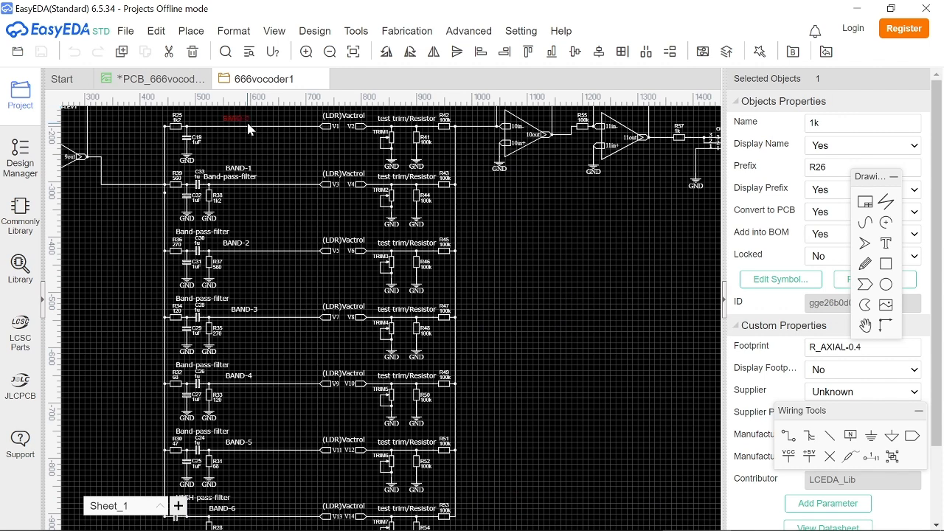
pyautogui.scroll(-3, 254, 131)
pyautogui.scroll(3, 231, 222)
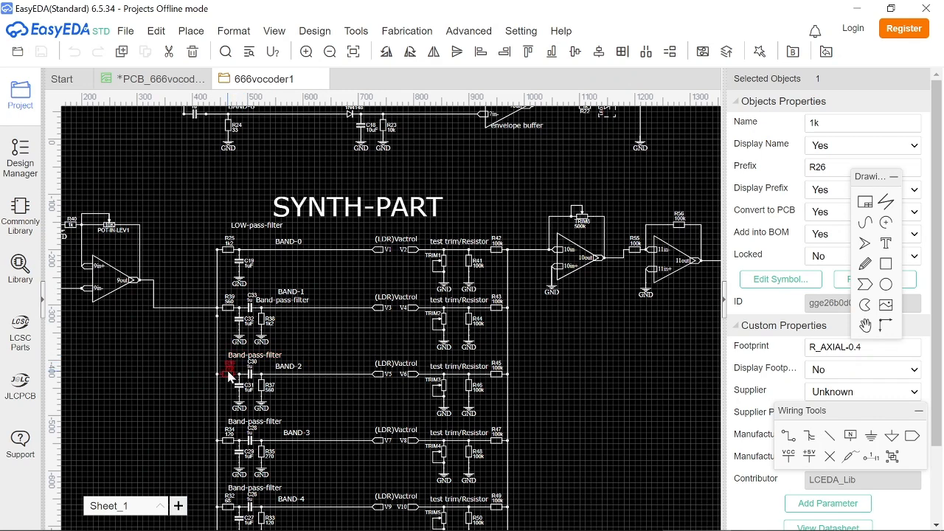
pyautogui.moveTo(322, 441); pyautogui.dragTo(347, 264, button='right')
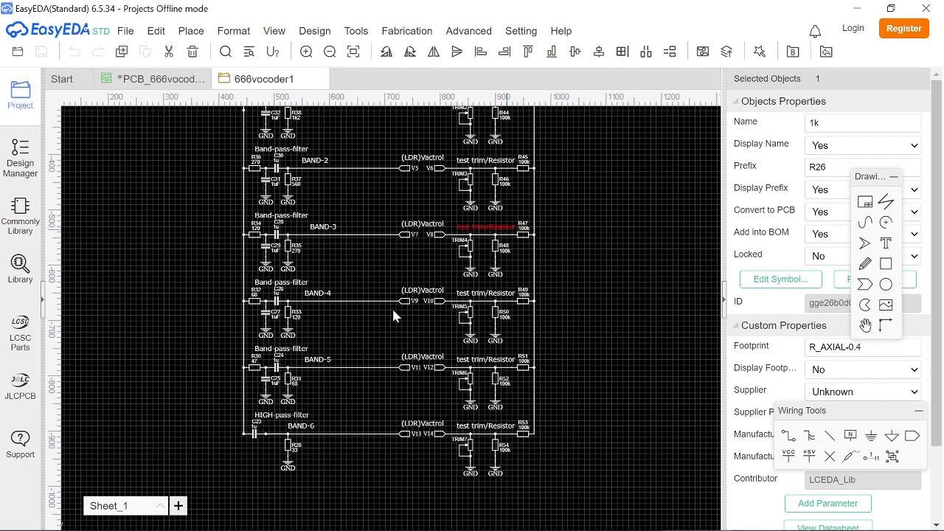
# - Return to the vocoder PCB and stack resistors R49, R50, R51 and R52 directly beneath R48 in a tight column
pyautogui.click(167, 83)
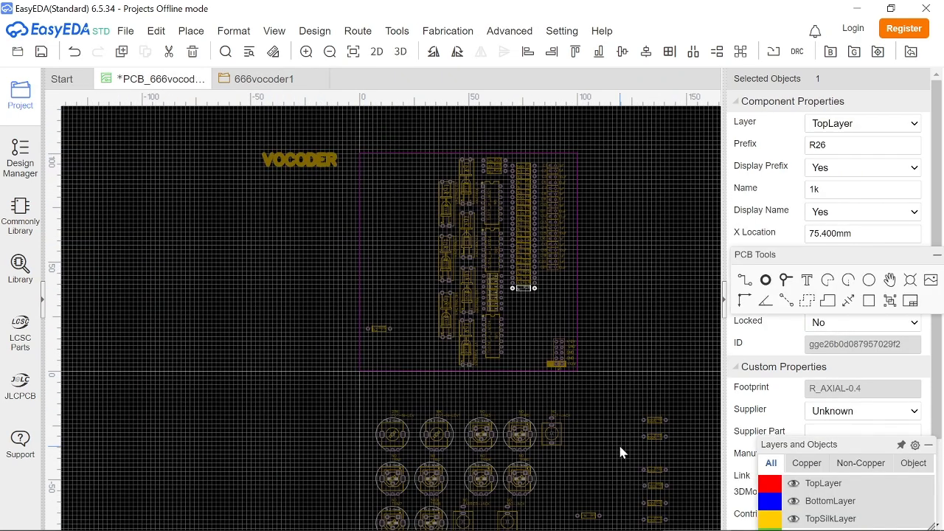
pyautogui.moveTo(620, 451); pyautogui.dragTo(519, 293, button='right')
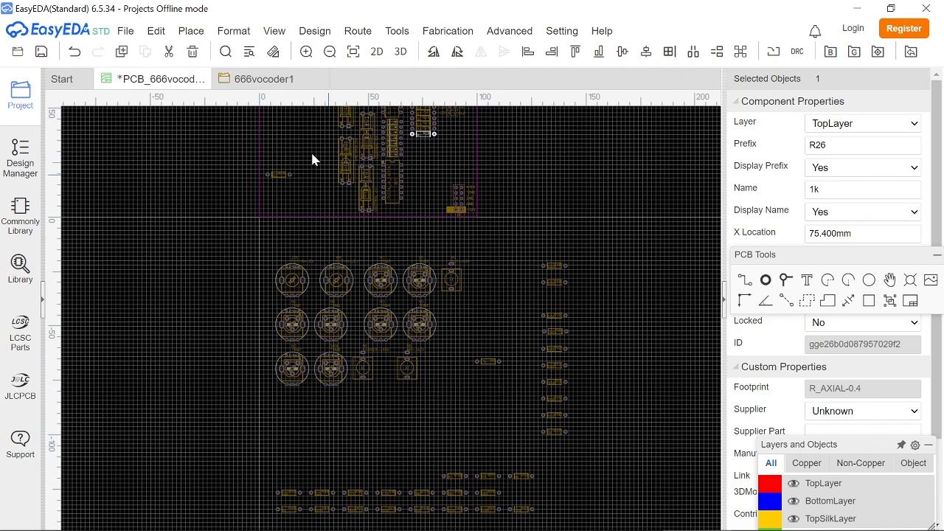
pyautogui.scroll(5, 616, 380)
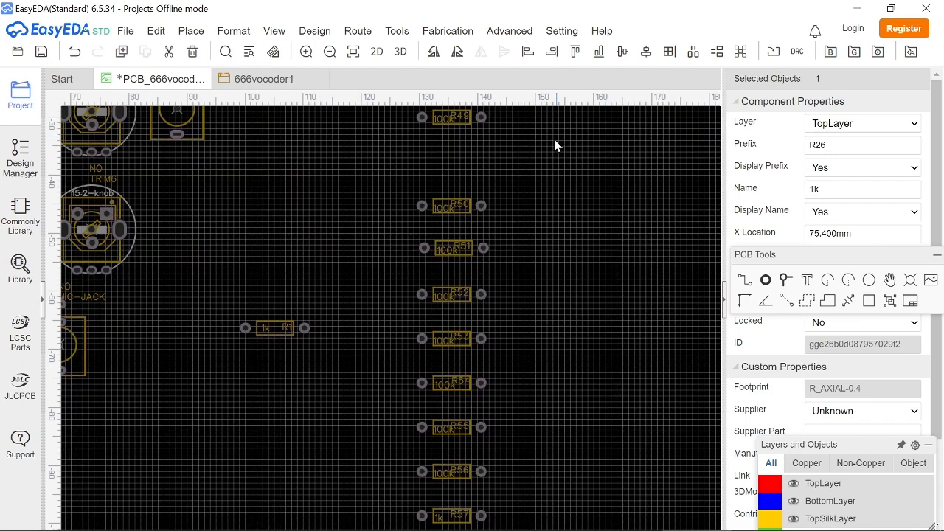
pyautogui.moveTo(556, 141); pyautogui.dragTo(569, 251, button='right')
pyautogui.click(494, 171)
pyautogui.click(495, 174)
pyautogui.moveTo(495, 174); pyautogui.dragTo(495, 207)
pyautogui.moveTo(492, 302); pyautogui.dragTo(497, 226)
pyautogui.moveTo(499, 337); pyautogui.dragTo(497, 241)
pyautogui.moveTo(494, 392); pyautogui.dragTo(495, 253)
# - Add R53 and R54 to the resistor column below R52, and stagger the column by offsetting R49, R51 and R53 to the right
pyautogui.click(493, 436)
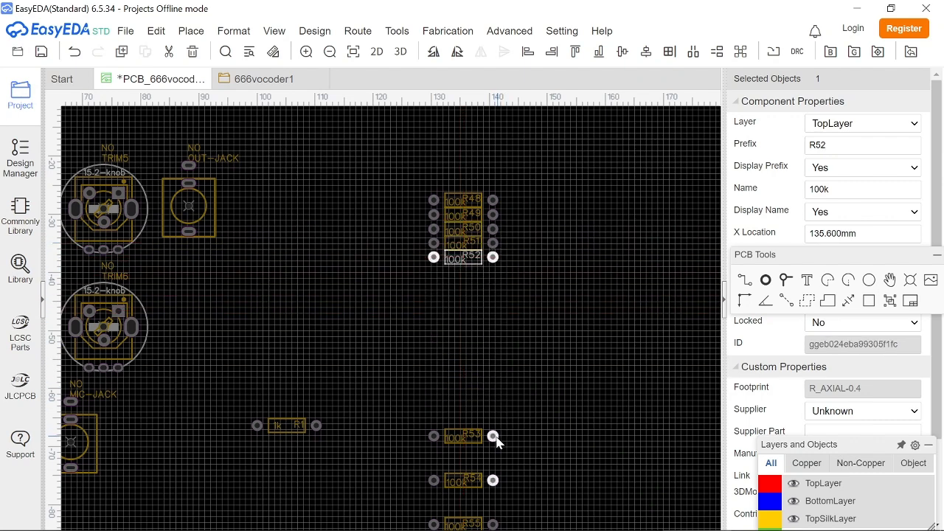
pyautogui.moveTo(495, 438); pyautogui.dragTo(497, 268)
pyautogui.moveTo(497, 484); pyautogui.dragTo(511, 214)
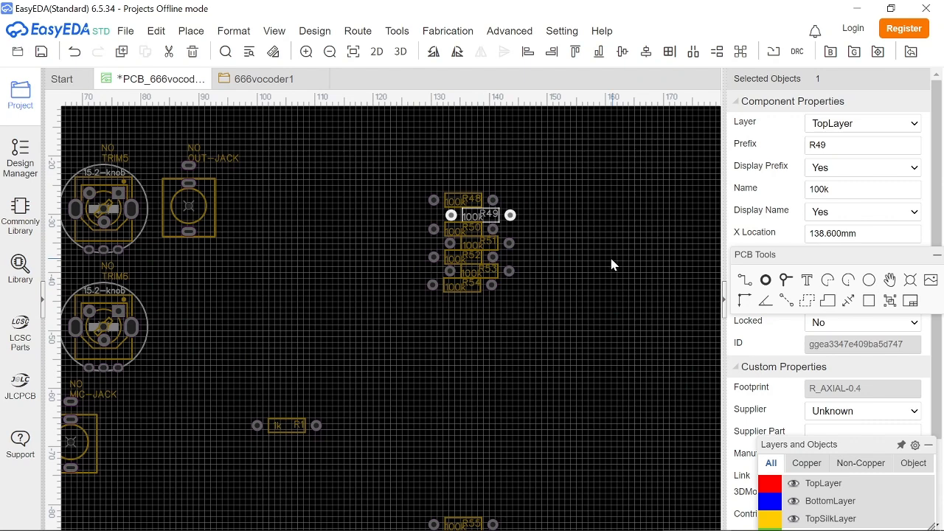
# - Stack resistors R55, R56 and R57 directly beneath R54
pyautogui.scroll(-3, 516, 431)
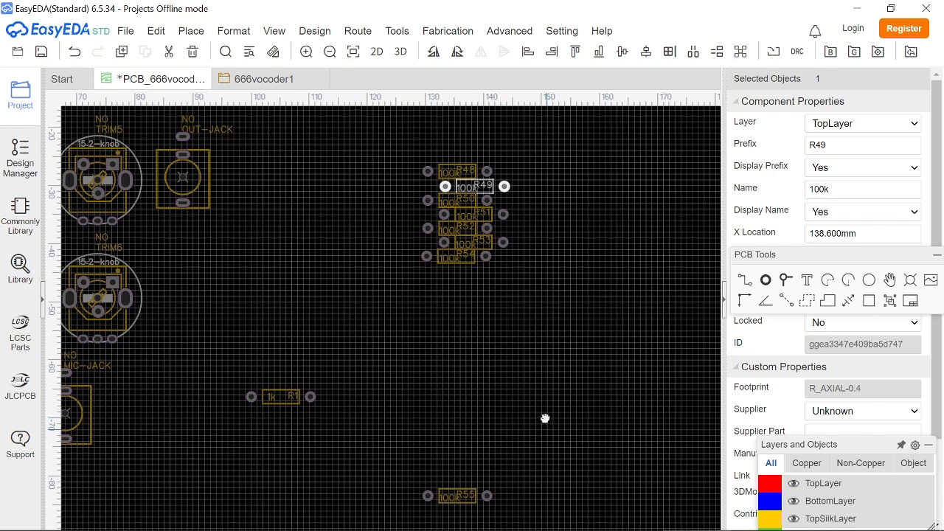
pyautogui.moveTo(484, 471); pyautogui.dragTo(483, 244)
pyautogui.moveTo(484, 513); pyautogui.dragTo(485, 257)
pyautogui.scroll(-2, 506, 327)
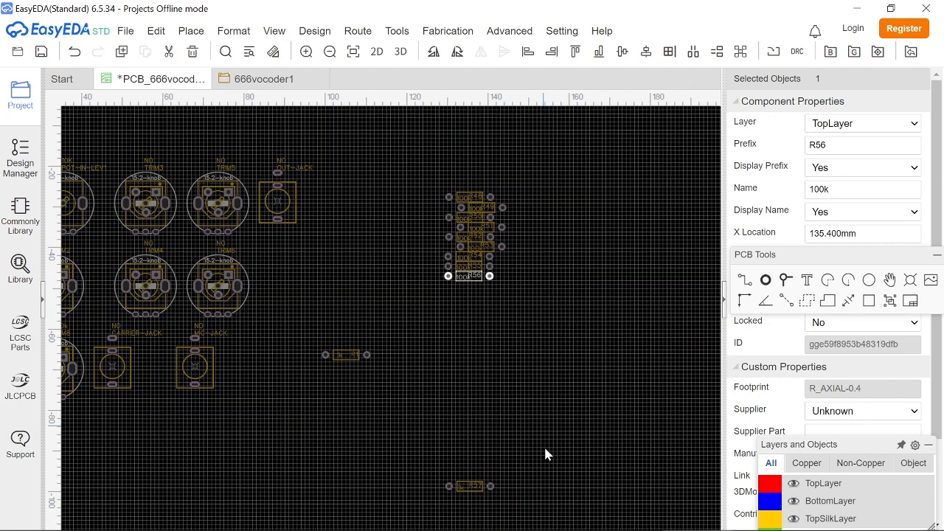
pyautogui.moveTo(491, 487); pyautogui.dragTo(492, 287)
pyautogui.click(478, 347)
# - Stack R30, R31 and R32, move the group to above the resistor rows, and add R33 and R34 directly beneath it
pyautogui.moveTo(434, 420); pyautogui.dragTo(449, 343, button='right')
pyautogui.moveTo(365, 436); pyautogui.dragTo(458, 327, button='right')
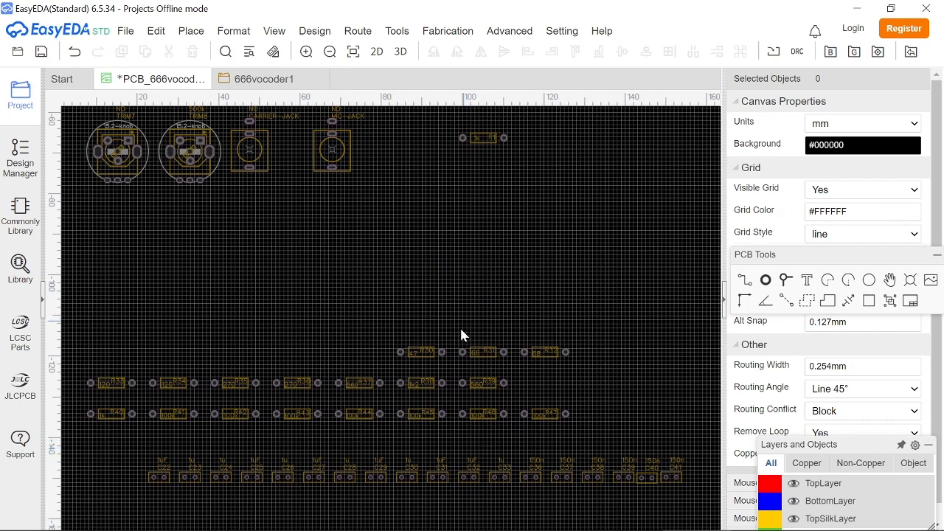
pyautogui.moveTo(447, 352); pyautogui.dragTo(501, 341)
pyautogui.moveTo(571, 354); pyautogui.dragTo(506, 361)
pyautogui.moveTo(524, 369); pyautogui.dragTo(272, 316)
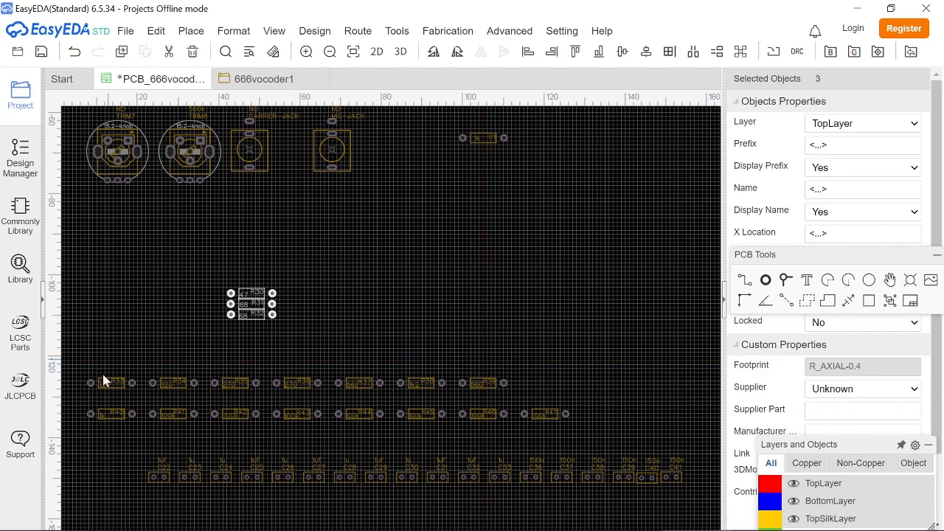
pyautogui.moveTo(134, 389); pyautogui.dragTo(272, 325)
pyautogui.moveTo(193, 381); pyautogui.dragTo(259, 335)
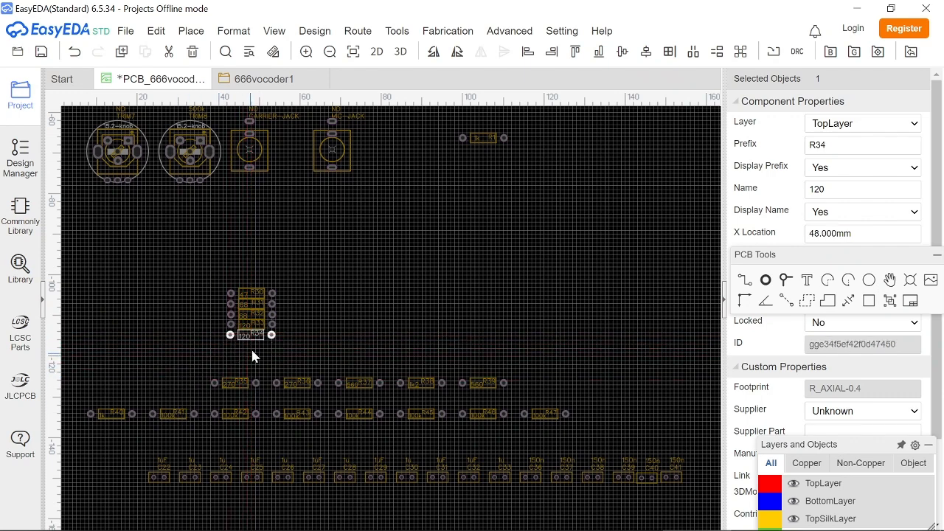
pyautogui.click(616, 517)
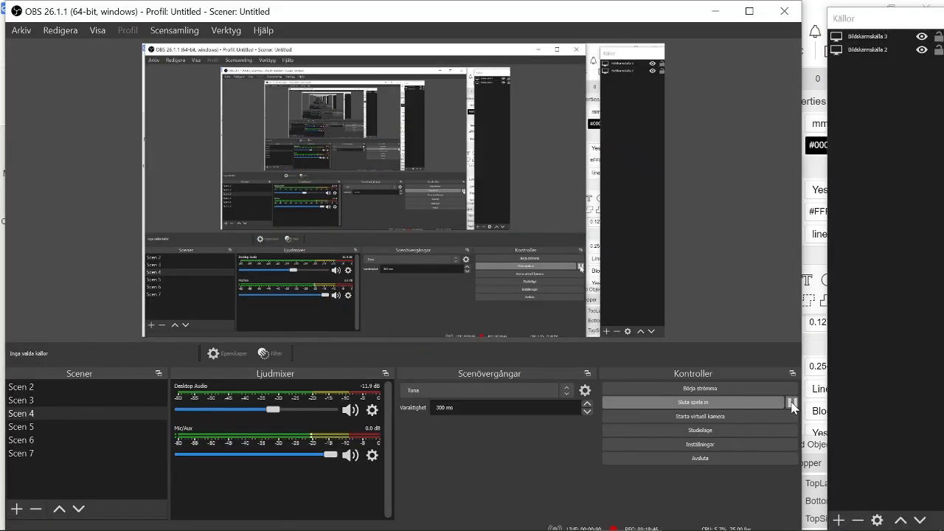
pyautogui.click(713, 11)
# - Spread the overlapping trimmers TRIM1 to TRIM8 apart in the empty area below the board outline
pyautogui.moveTo(625, 198); pyautogui.dragTo(654, 337, button='right')
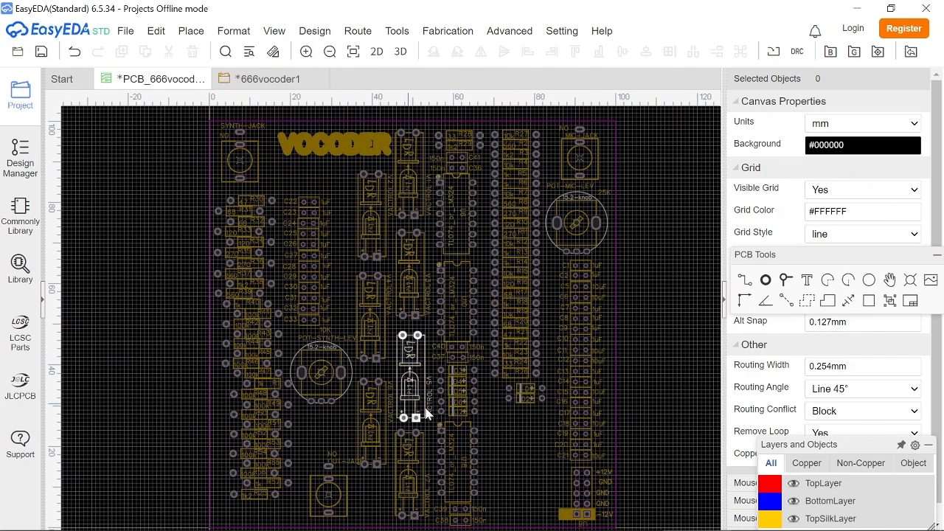
pyautogui.moveTo(660, 449); pyautogui.dragTo(635, 228, button='right')
pyautogui.moveTo(308, 435); pyautogui.dragTo(202, 429)
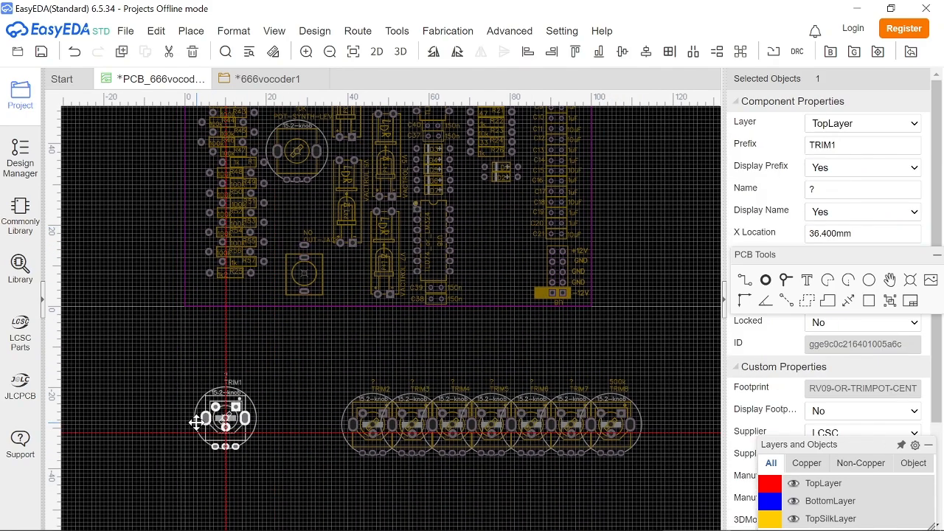
pyautogui.moveTo(354, 434); pyautogui.dragTo(286, 423)
pyautogui.moveTo(389, 431); pyautogui.dragTo(355, 419)
pyautogui.moveTo(452, 427); pyautogui.dragTo(458, 391)
pyautogui.moveTo(529, 428); pyautogui.dragTo(513, 471)
pyautogui.moveTo(571, 426); pyautogui.dragTo(546, 364)
pyautogui.moveTo(612, 426); pyautogui.dragTo(600, 468)
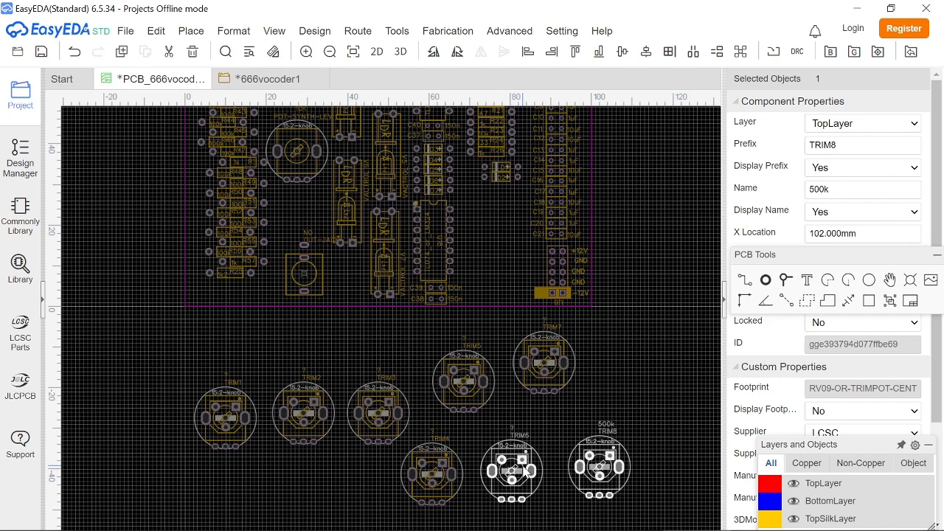
# - Show the project list and browse down through the saved projects
pyautogui.click(43, 295)
pyautogui.scroll(-10, 199, 362)
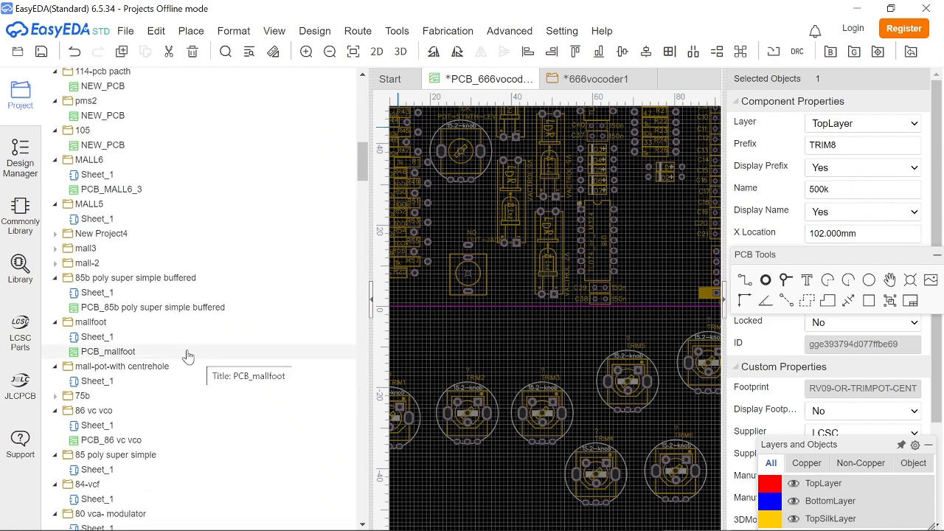
pyautogui.scroll(-5, 173, 446)
pyautogui.scroll(-10, 173, 449)
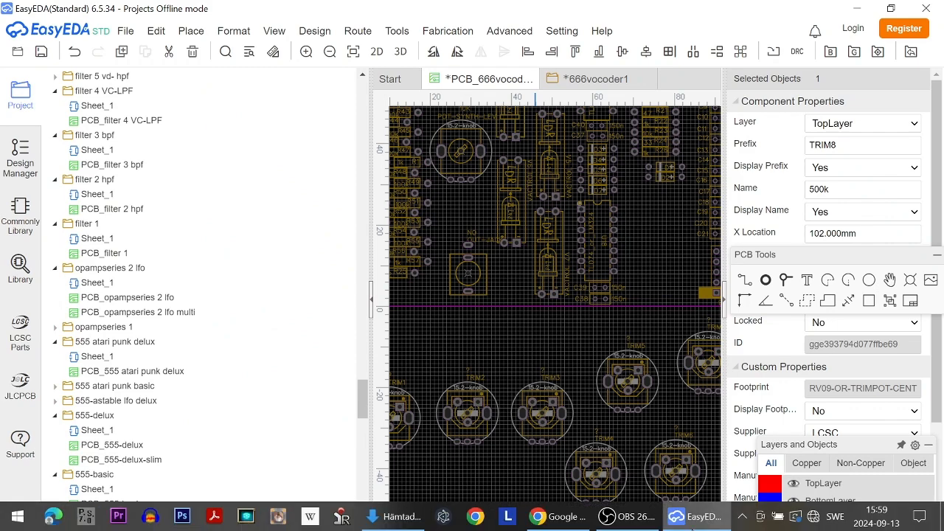
pyautogui.click(628, 516)
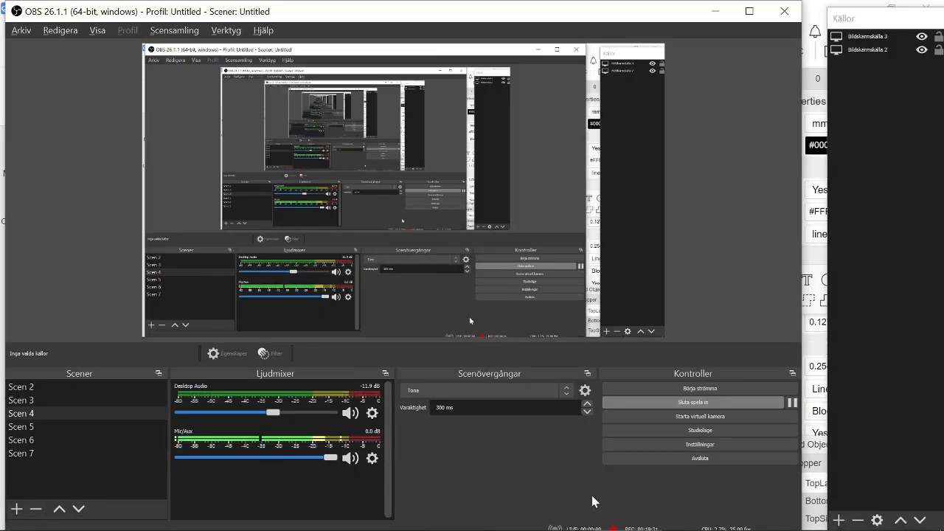
pyautogui.click(715, 13)
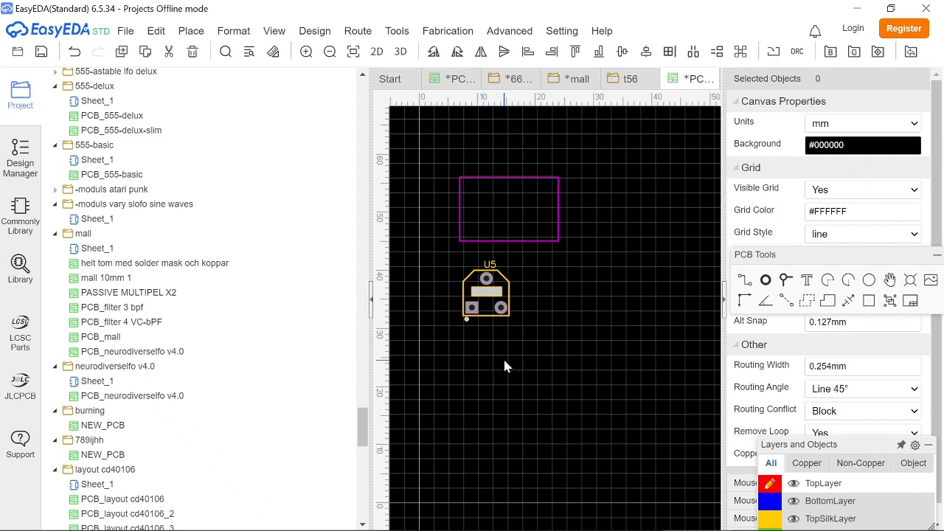
# - Save the t56 schematic with its RM065-503(50K) trimmer repositioned, and convert the schematic to a PCB
pyautogui.click(631, 79)
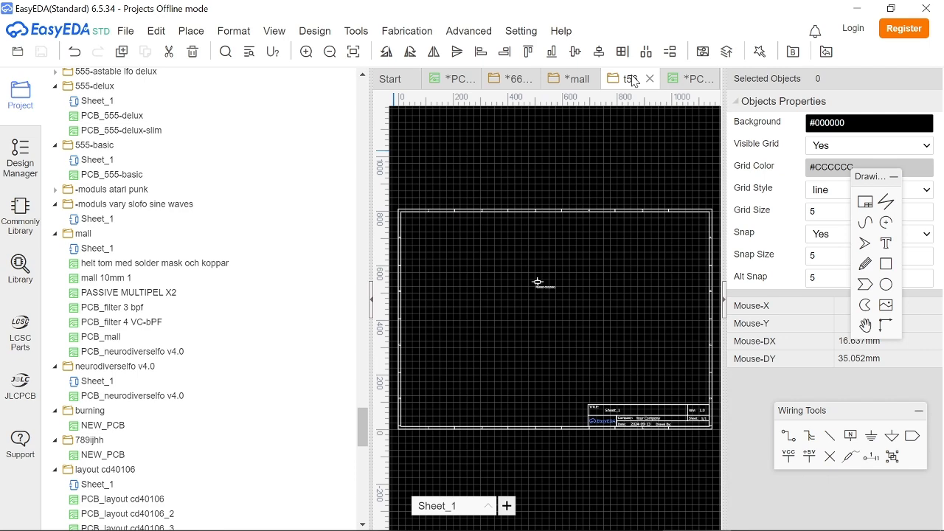
pyautogui.click(599, 214)
pyautogui.moveTo(599, 214); pyautogui.dragTo(533, 338)
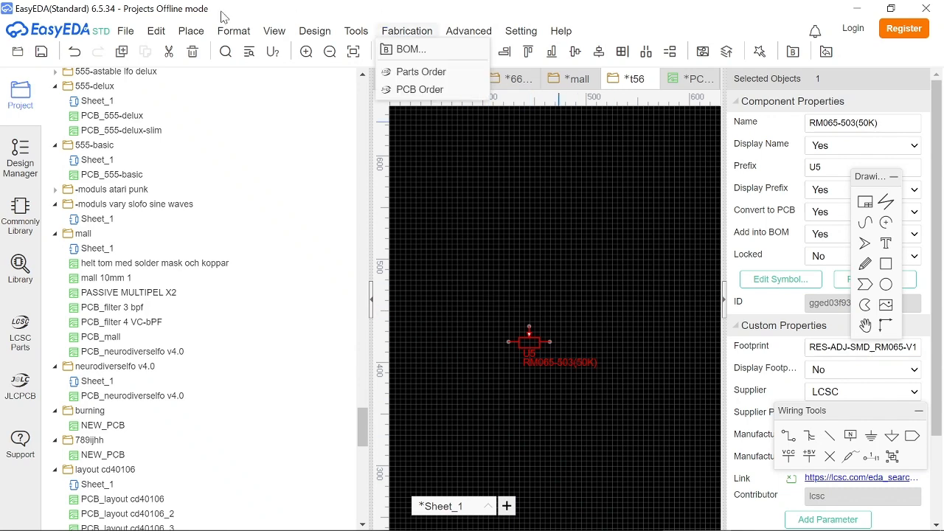
pyautogui.click(140, 86)
pyautogui.click(357, 31)
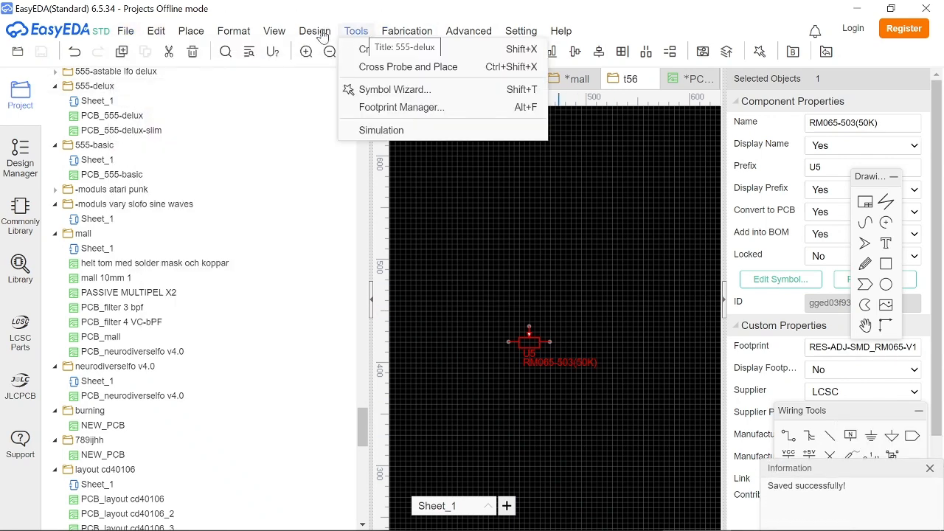
pyautogui.click(315, 31)
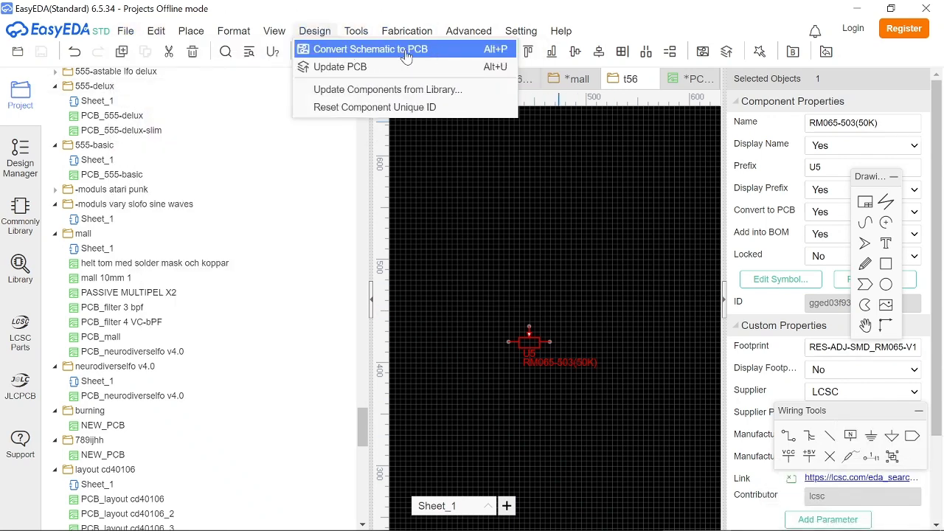
pyautogui.click(354, 50)
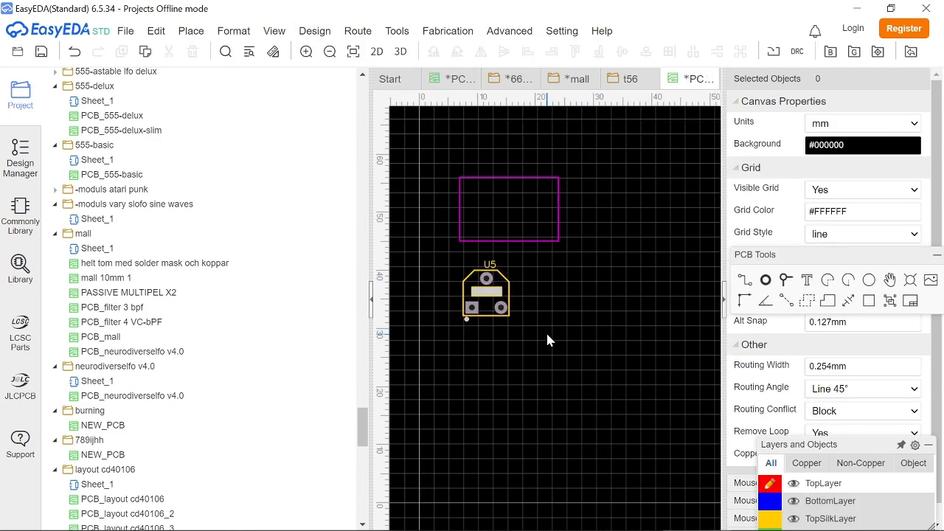
pyautogui.moveTo(543, 341); pyautogui.dragTo(438, 255)
pyautogui.hotkey('ctrl', 'c')
pyautogui.click(451, 79)
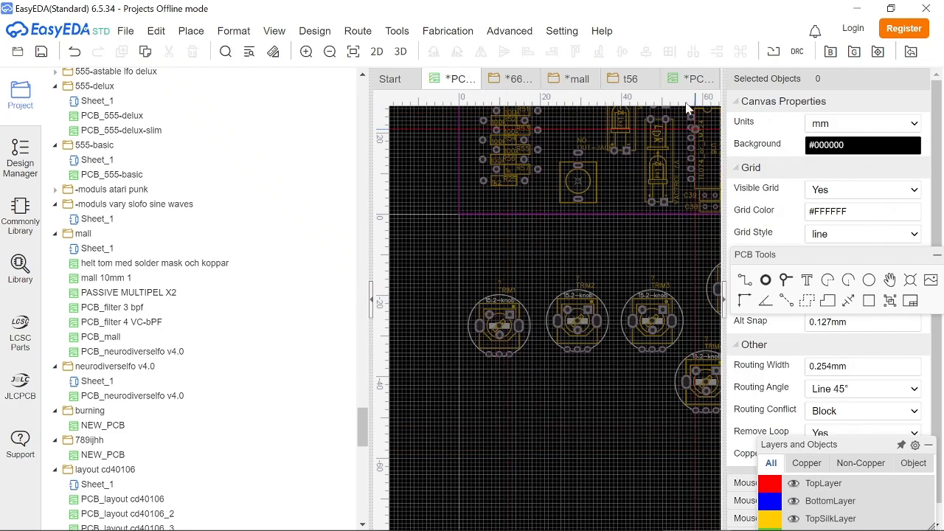
pyautogui.click(689, 79)
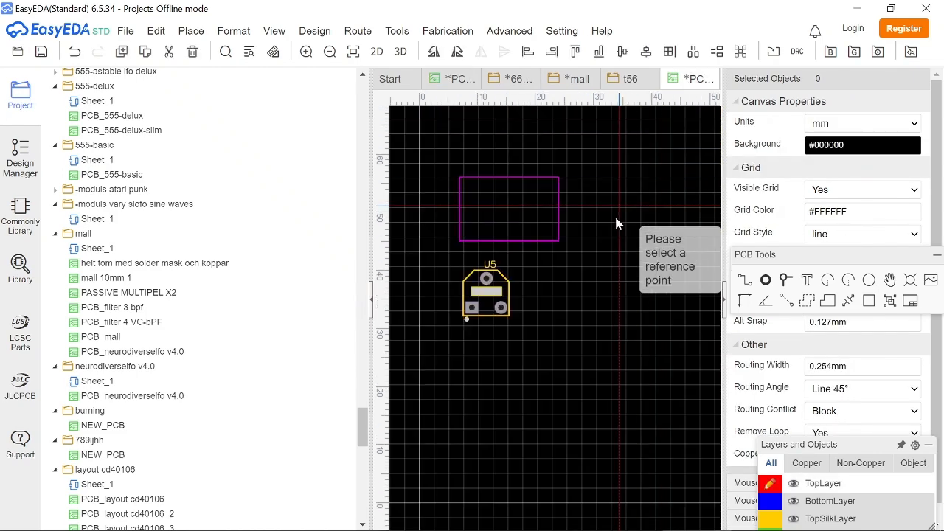
# - Copy the RM065 trimmer footprint U5 with its upper round pad as reference point and paste it below TRIM1 on the vocoder PCB
pyautogui.click(510, 313)
pyautogui.hotkey('ctrl', 'c')
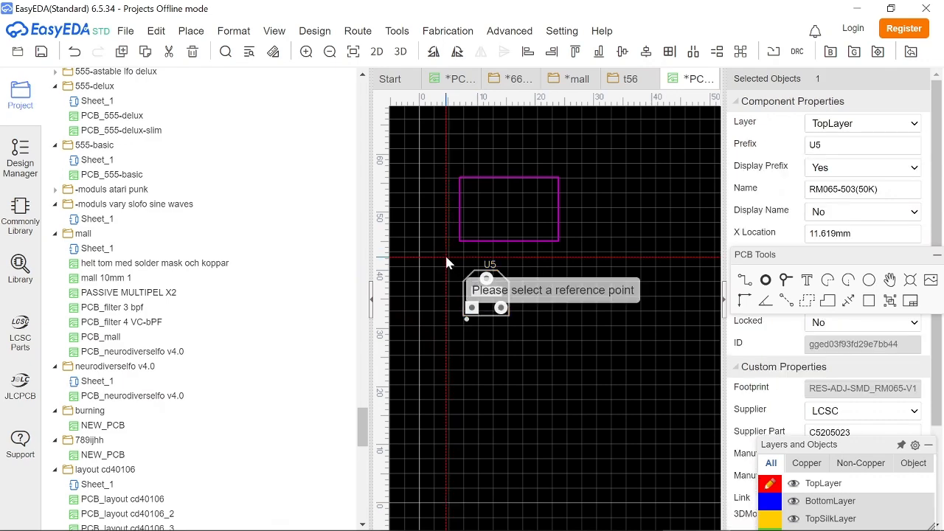
pyautogui.click(486, 278)
pyautogui.click(457, 79)
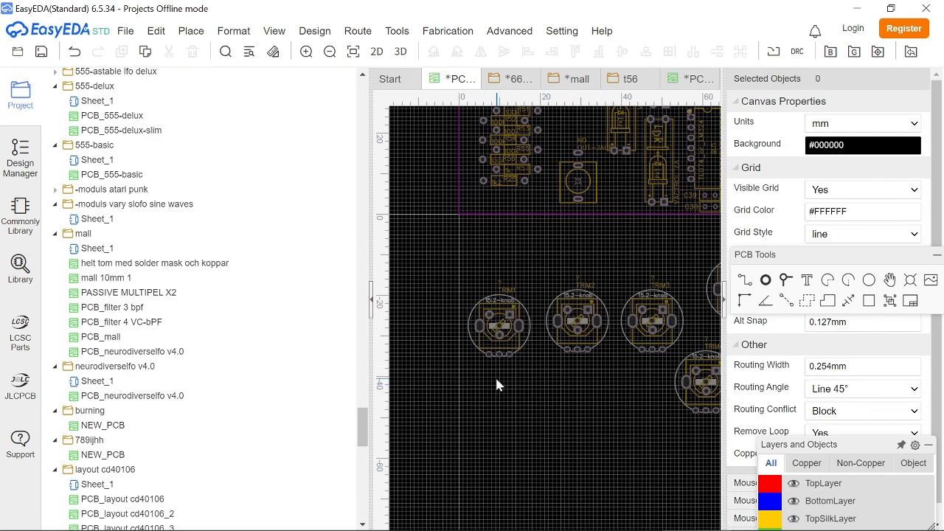
pyautogui.hotkey('ctrl', 'v')
pyautogui.click(500, 399)
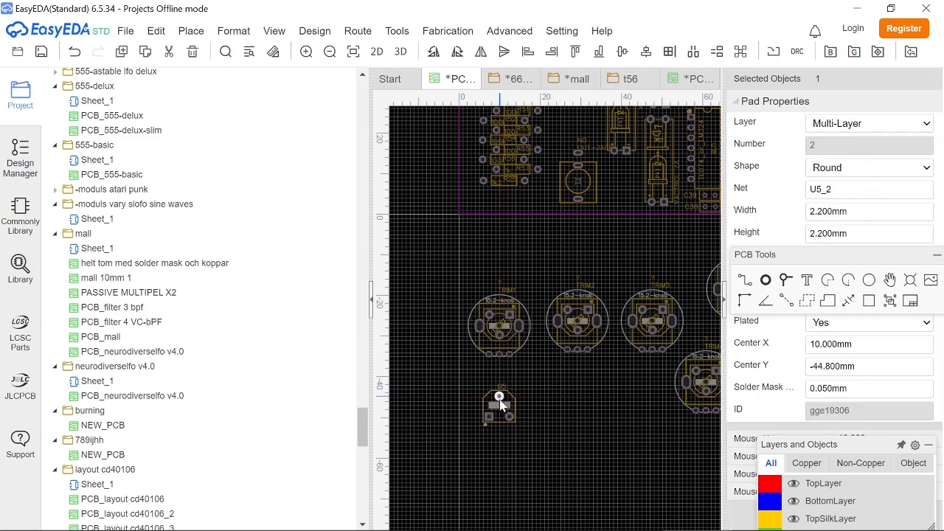
# - Paste further copies of the RM065 trimmer footprint spaced out below the remaining TRIM components
pyautogui.hotkey('ctrl', 'v')
pyautogui.click(555, 438)
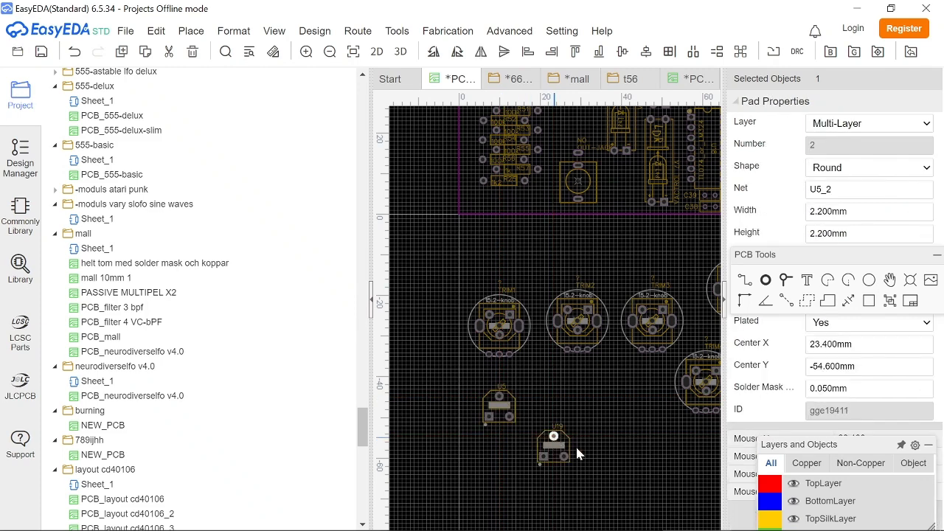
pyautogui.hotkey('ctrl', 'v')
pyautogui.click(617, 450)
pyautogui.hotkey('ctrl', 'v')
pyautogui.click(673, 474)
pyautogui.moveTo(682, 507); pyautogui.dragTo(501, 494, button='right')
pyautogui.hotkey('ctrl', 'v')
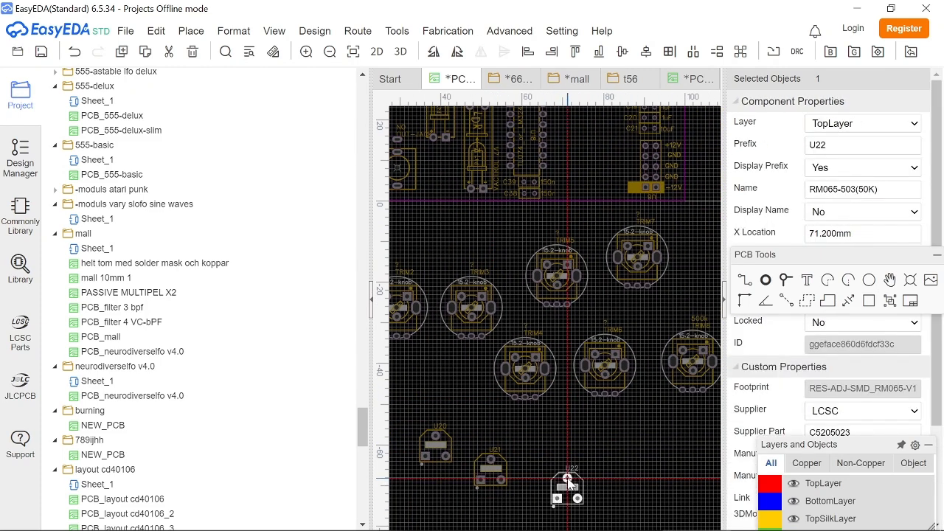
pyautogui.click(686, 481)
# - Rotate the pasted trimmer footprint U5 by 180 degrees so its orientation matches TRIM1
pyautogui.scroll(-1, 588, 448)
pyautogui.scroll(4, 589, 445)
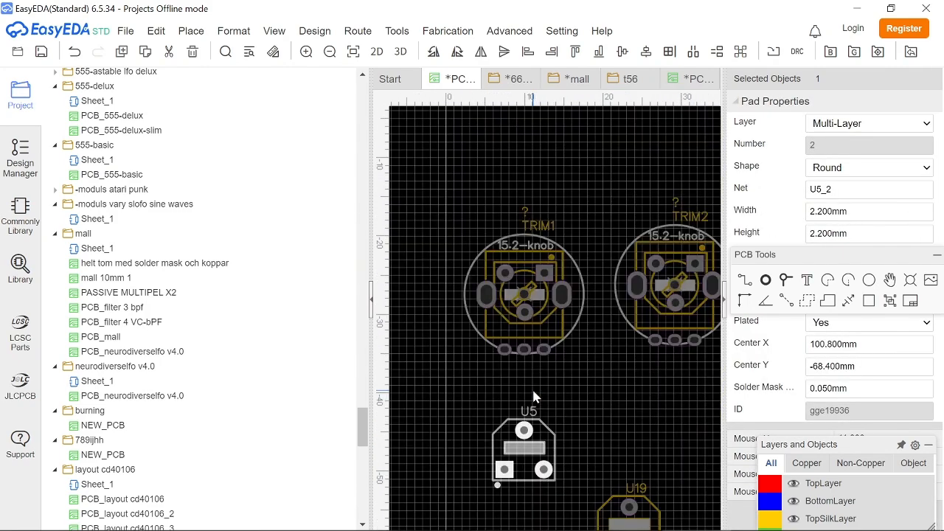
pyautogui.click(588, 393)
pyautogui.click(533, 453)
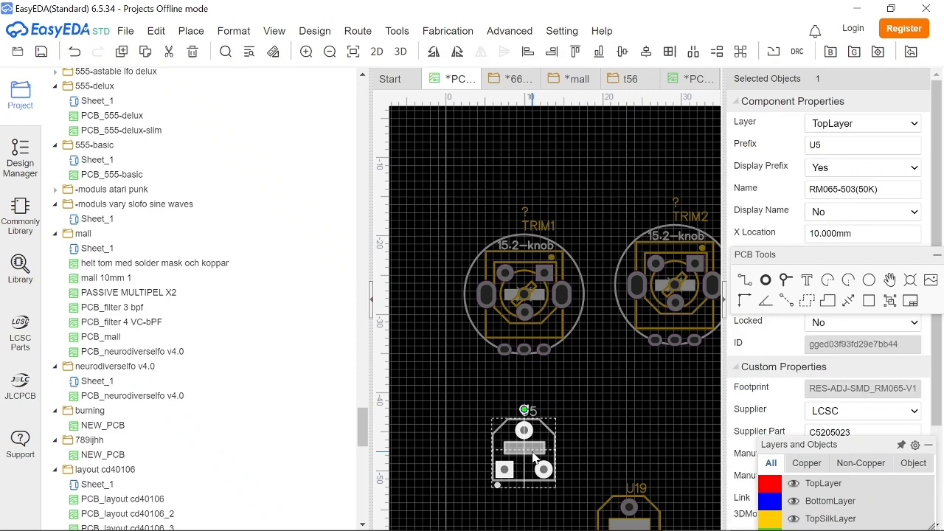
pyautogui.press('space')
pyautogui.press('space')
pyautogui.click(557, 389)
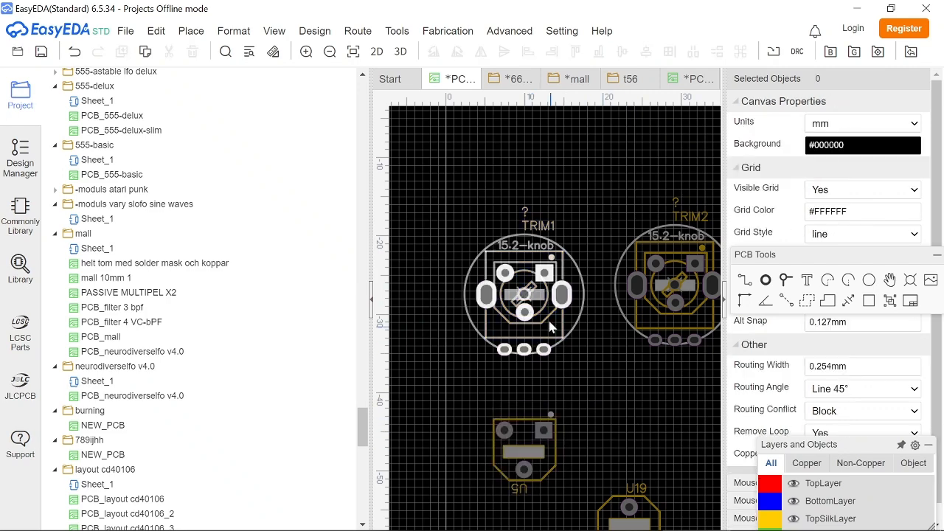
# - Assign net V2 from TRIM1's rectangular pad to the rectangular pad of U5, applying it to that pad only
pyautogui.click(545, 274)
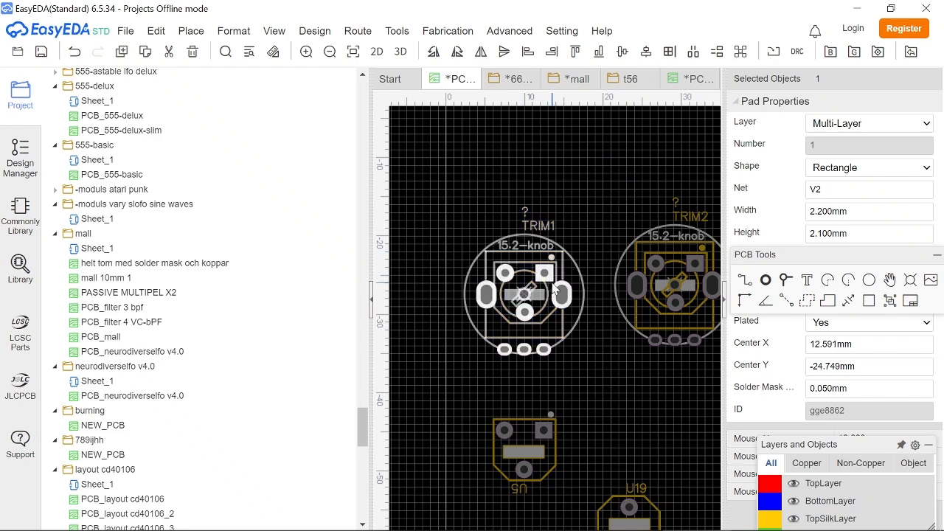
pyautogui.scroll(3, 586, 362)
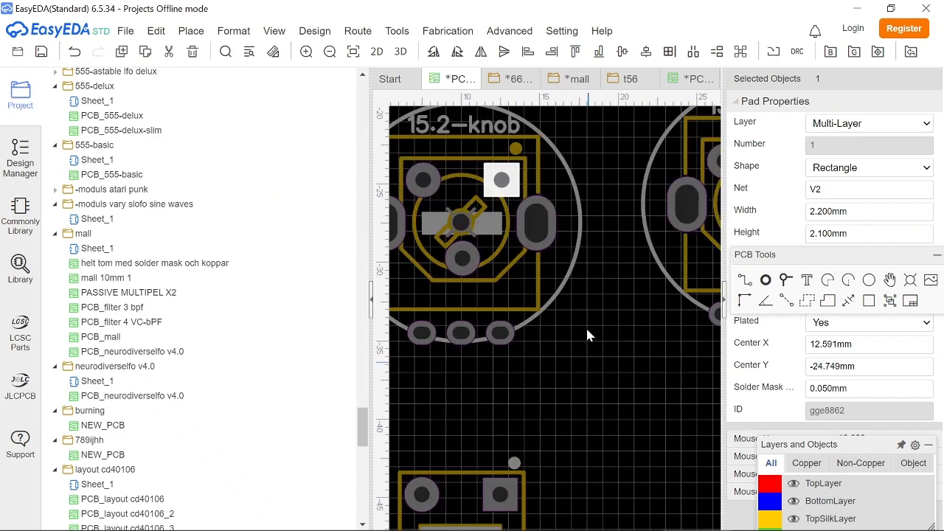
pyautogui.rightClick(512, 198)
pyautogui.click(569, 382)
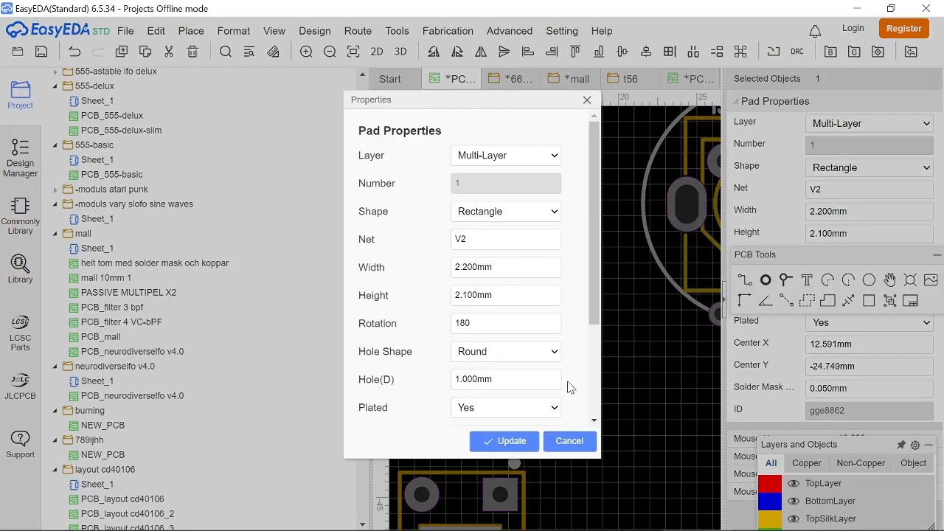
pyautogui.click(480, 241)
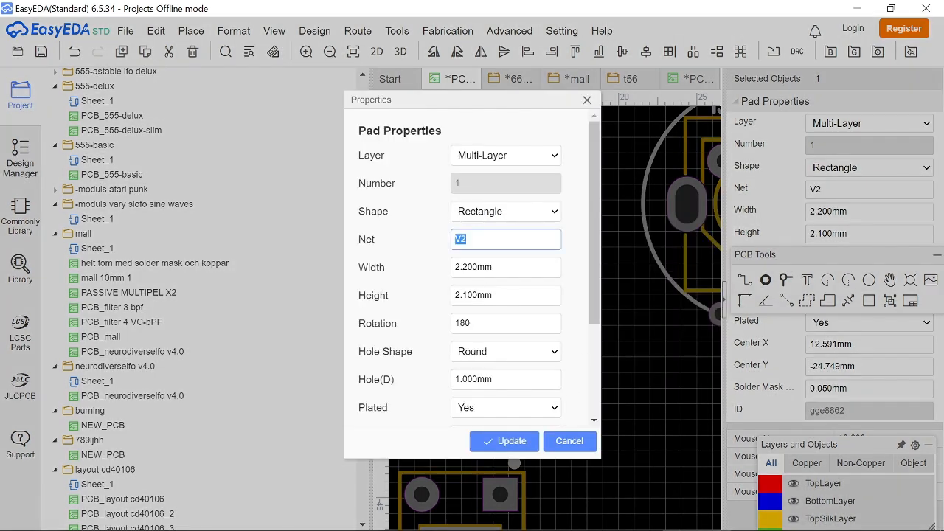
pyautogui.click(565, 446)
pyautogui.rightClick(511, 496)
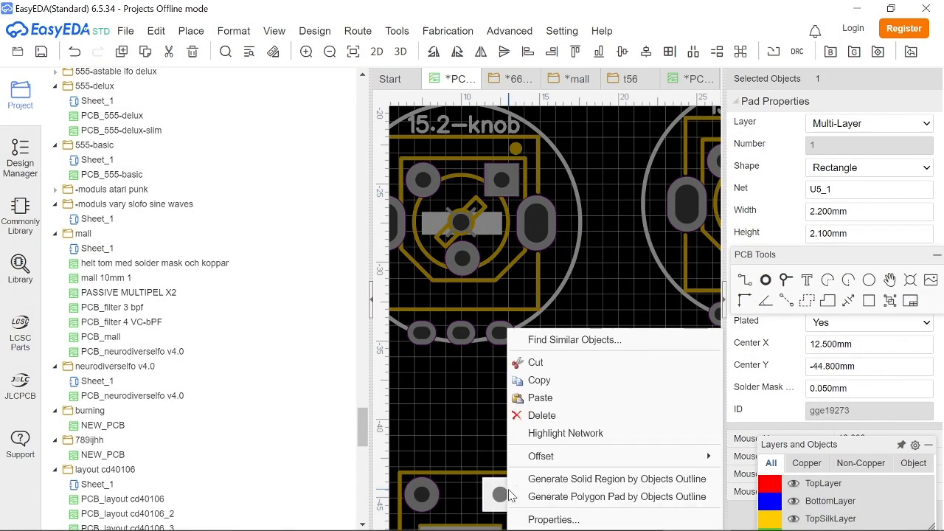
pyautogui.click(541, 515)
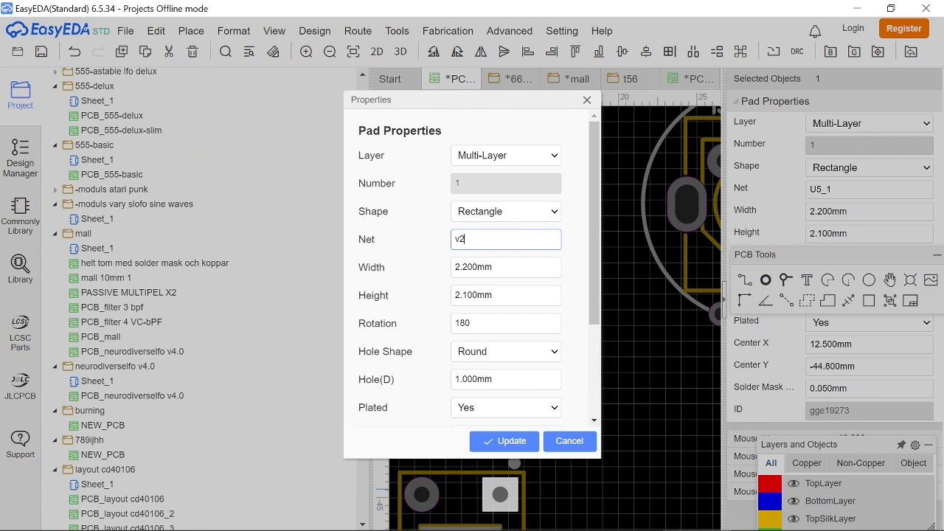
pyautogui.click(506, 440)
pyautogui.click(427, 301)
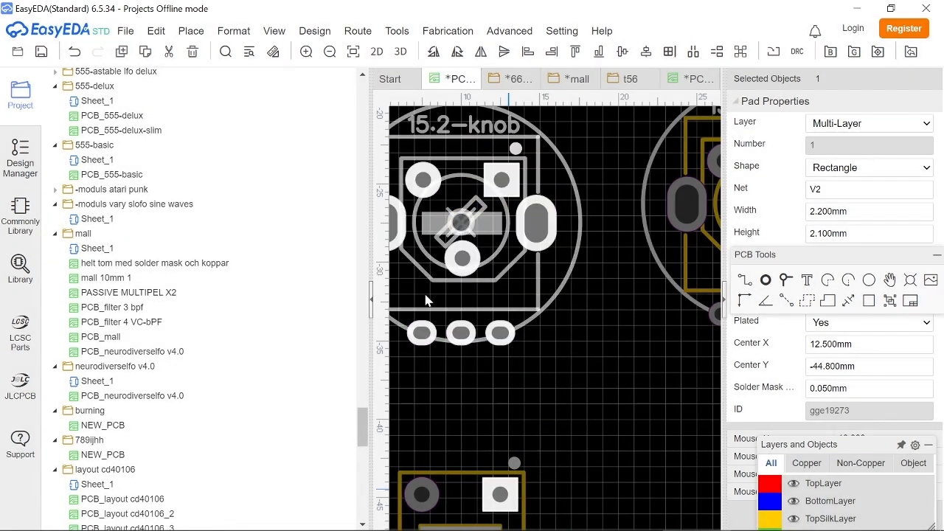
# - Copy the net GND from TRIM1's lower round pad to U5's lower round pad, applying it to that pad only
pyautogui.moveTo(538, 411); pyautogui.dragTo(569, 364, button='right')
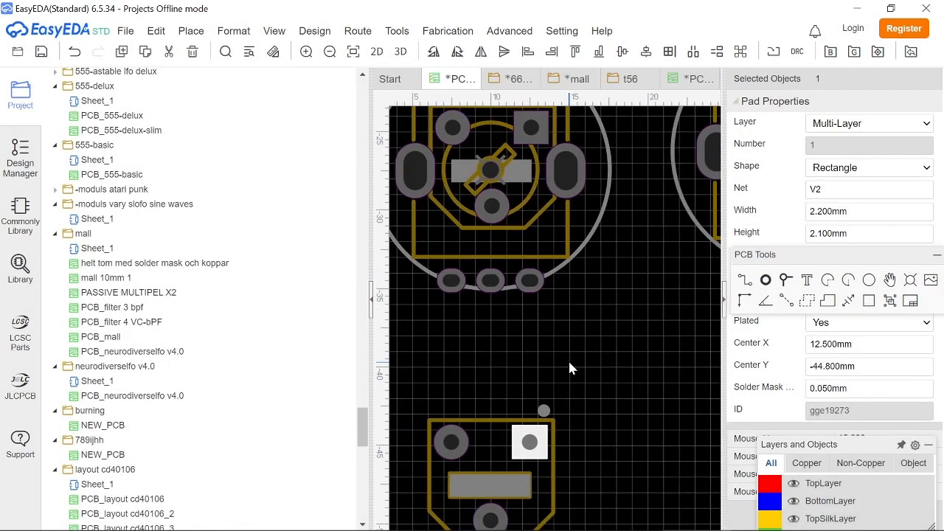
pyautogui.click(491, 208)
pyautogui.rightClick(495, 212)
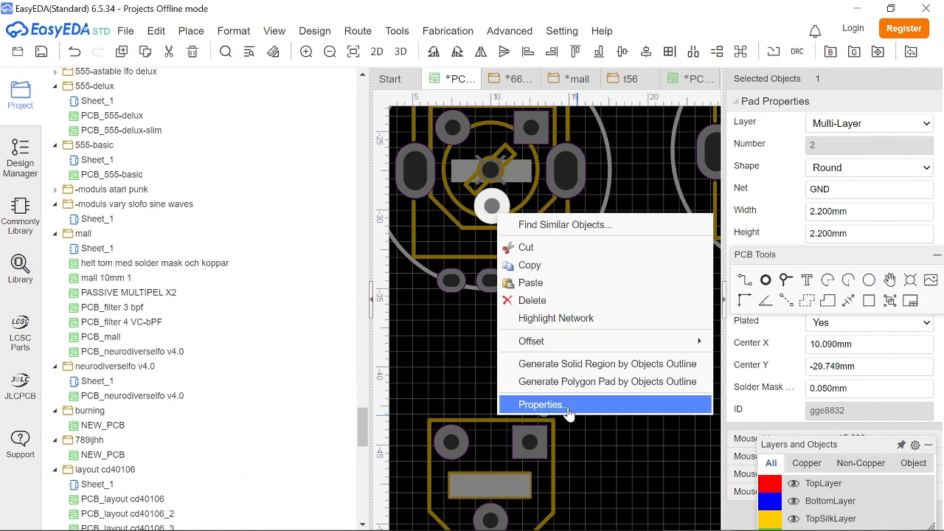
pyautogui.click(535, 409)
pyautogui.doubleClick(472, 239)
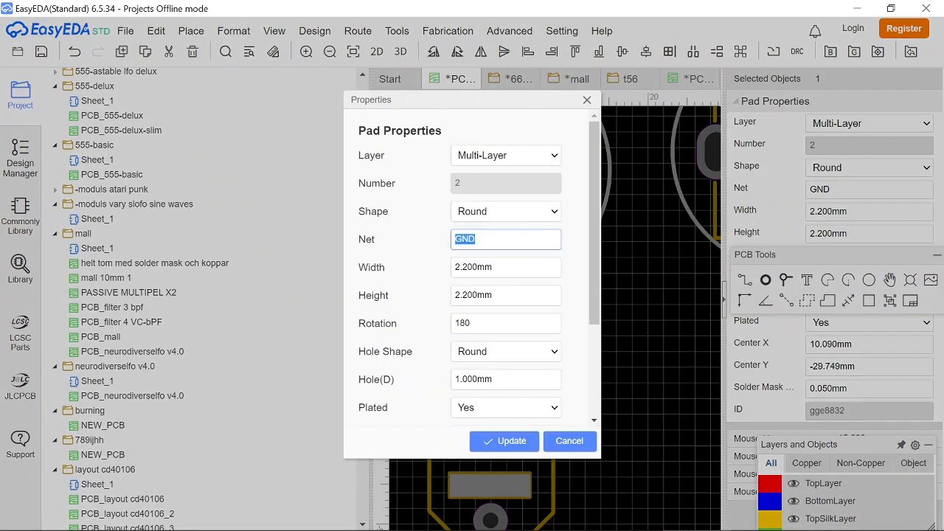
pyautogui.click(564, 441)
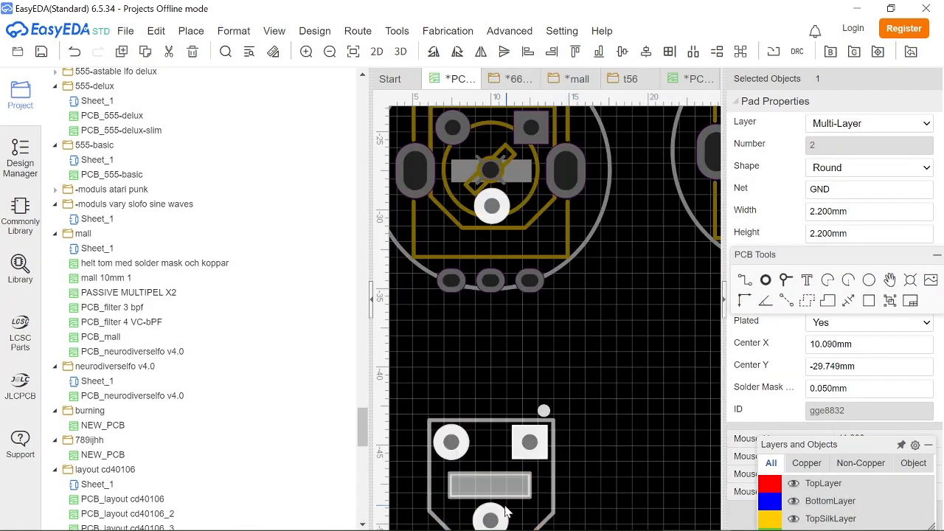
pyautogui.rightClick(493, 517)
pyautogui.click(510, 518)
pyautogui.doubleClick(472, 239)
pyautogui.click(507, 441)
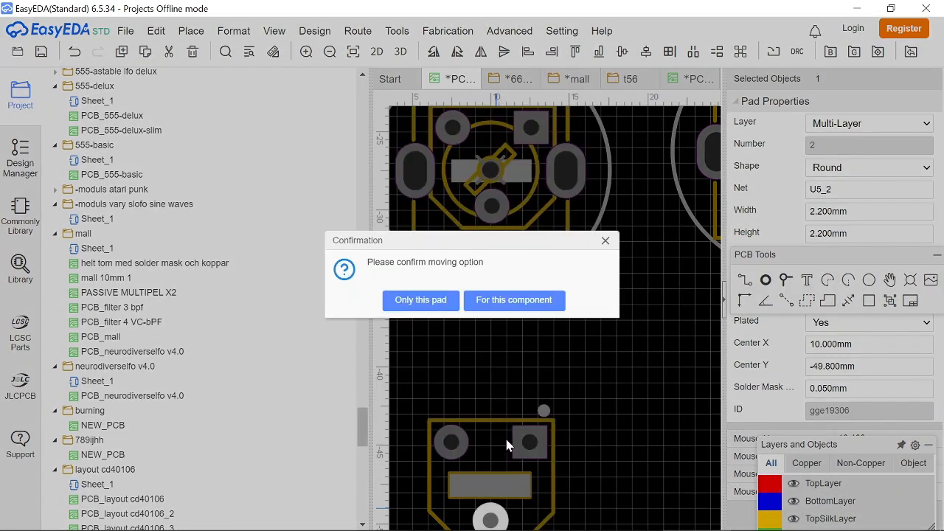
pyautogui.click(434, 304)
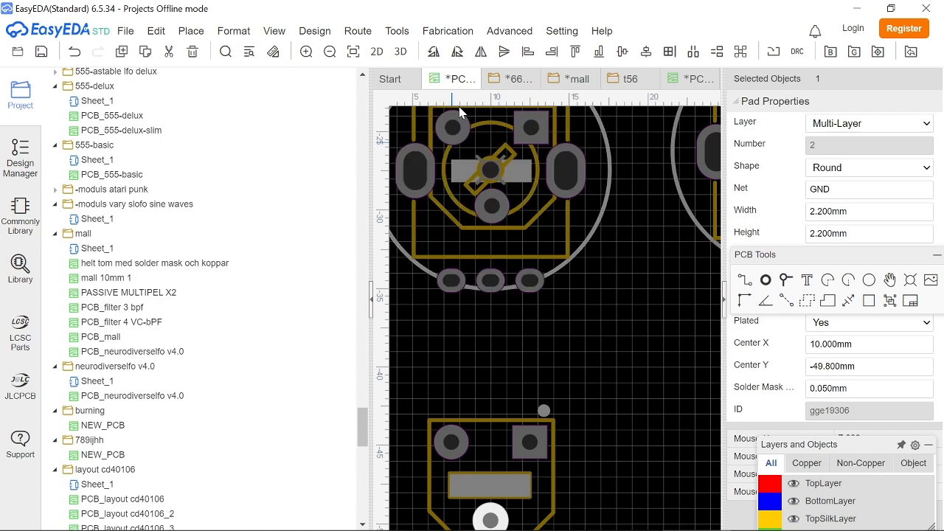
# - Copy the net GND from TRIM1's upper round pad to U5's upper round pad, applying it to that pad only
pyautogui.click(465, 130)
pyautogui.click(465, 129)
pyautogui.rightClick(465, 130)
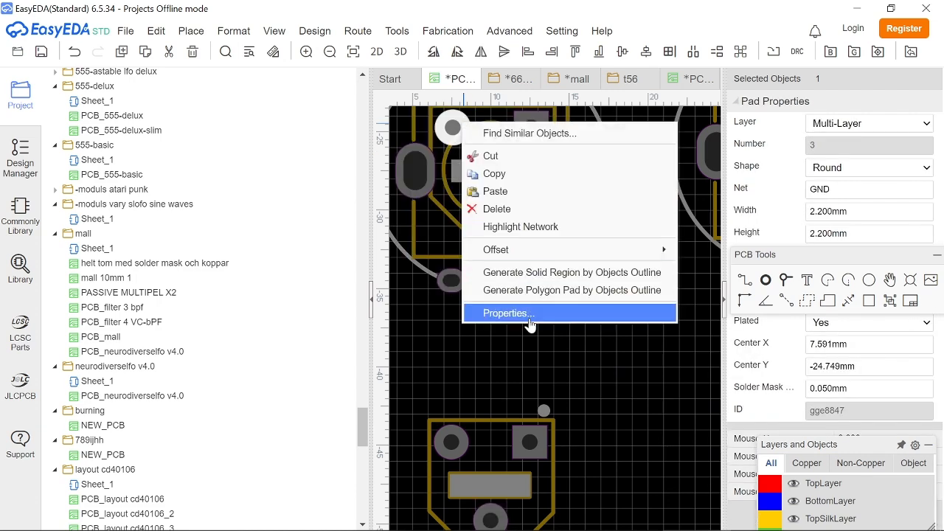
pyautogui.click(501, 312)
pyautogui.doubleClick(466, 239)
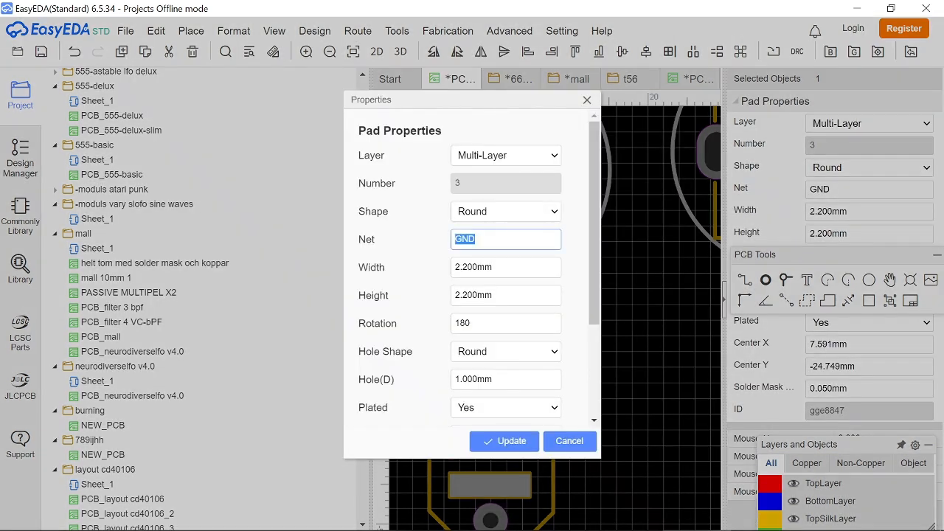
pyautogui.click(582, 441)
pyautogui.click(461, 444)
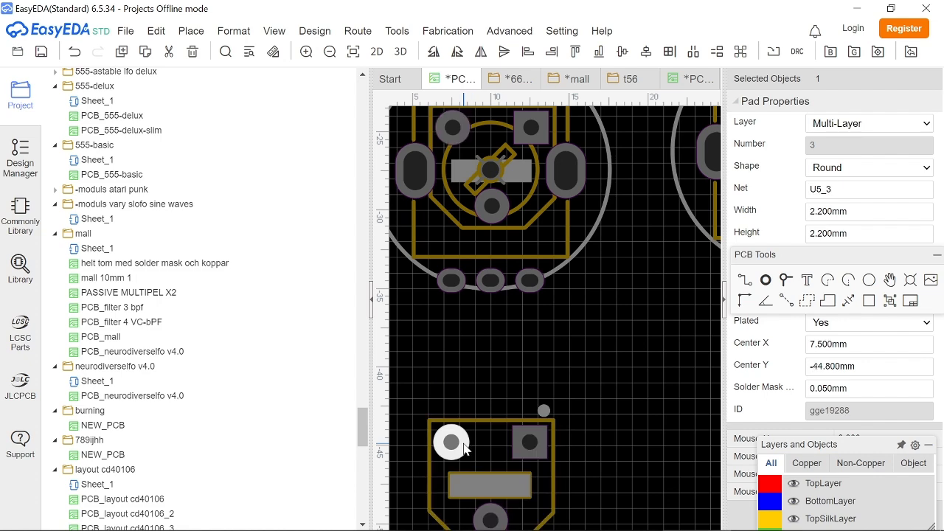
pyautogui.rightClick(465, 445)
pyautogui.click(510, 517)
pyautogui.doubleClick(466, 239)
pyautogui.click(501, 441)
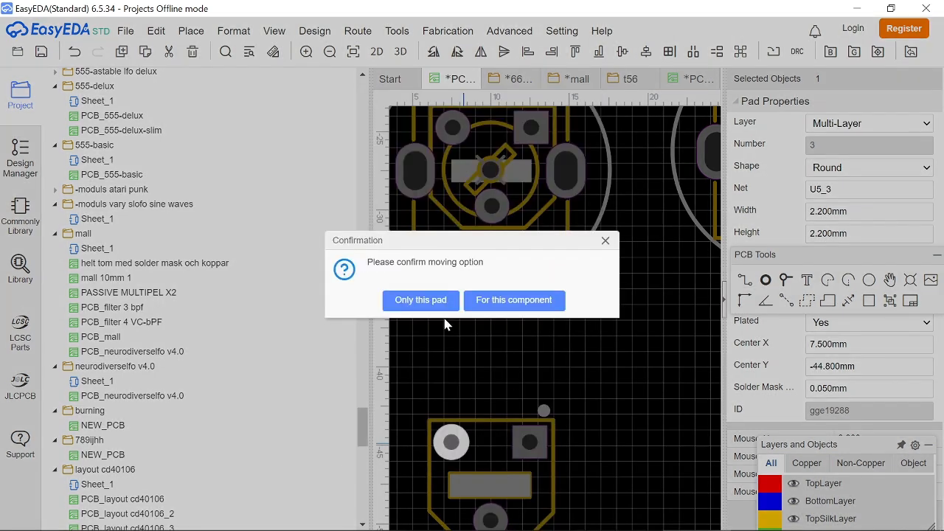
pyautogui.click(426, 298)
# - Show the ratlines and move TRIM1 slightly down and left, closer to U5
pyautogui.scroll(-2, 601, 345)
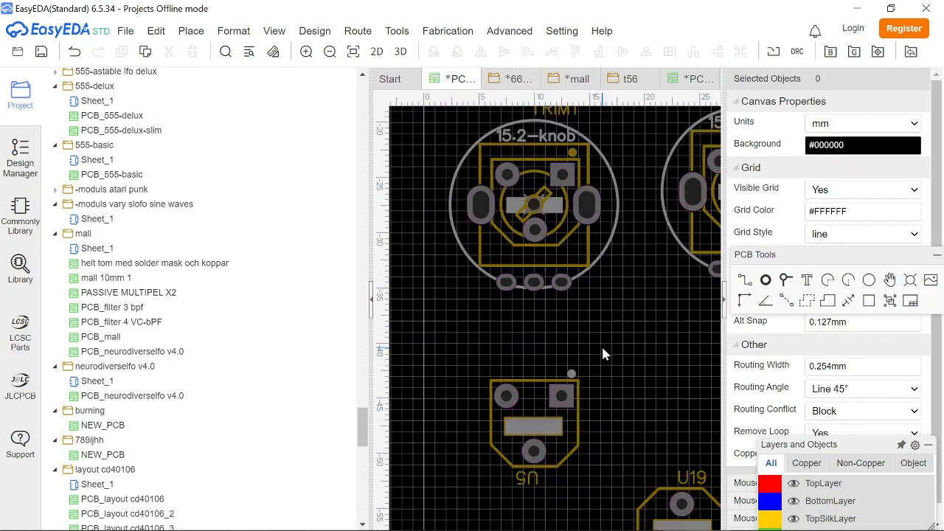
pyautogui.moveTo(818, 476)
pyautogui.click(793, 467)
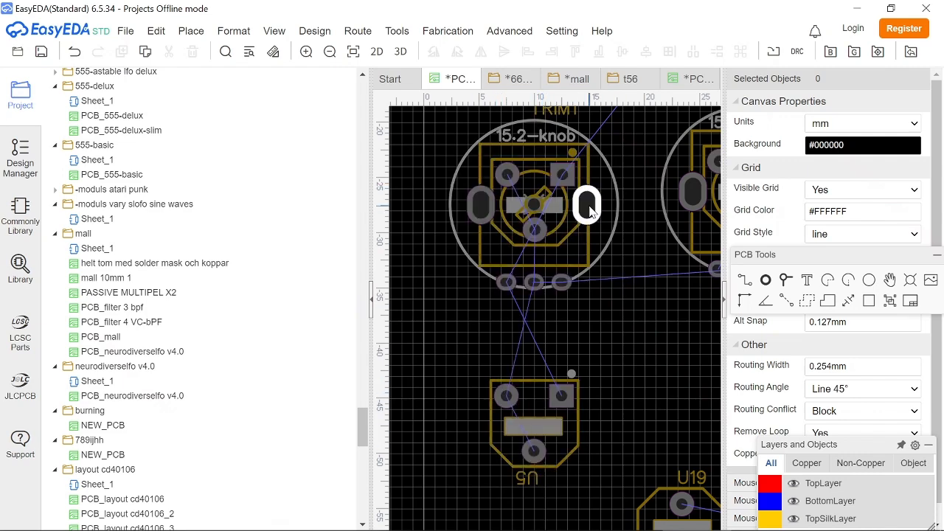
pyautogui.moveTo(587, 207); pyautogui.dragTo(541, 247)
pyautogui.moveTo(640, 393); pyautogui.dragTo(647, 386, button='right')
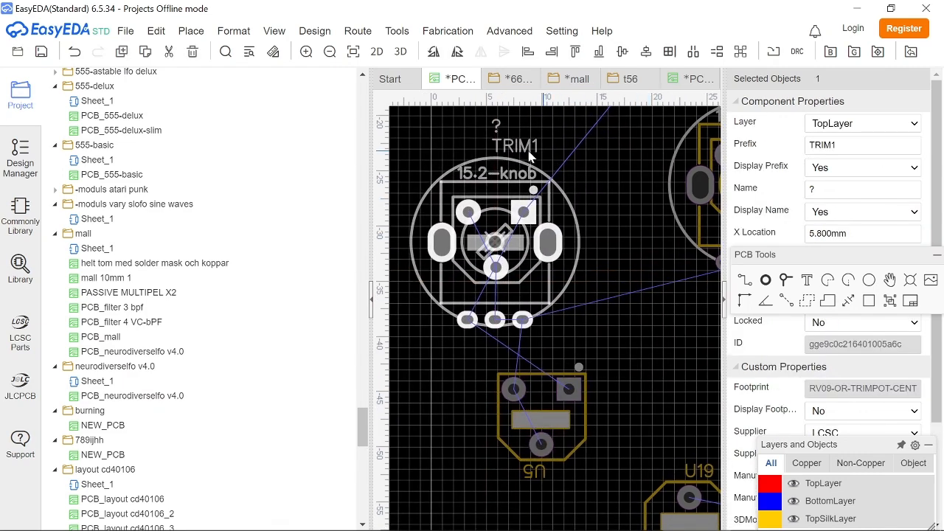
# - Display the component name of U5 and place the RM065-503(50K) label centred beneath its footprint
pyautogui.doubleClick(540, 474)
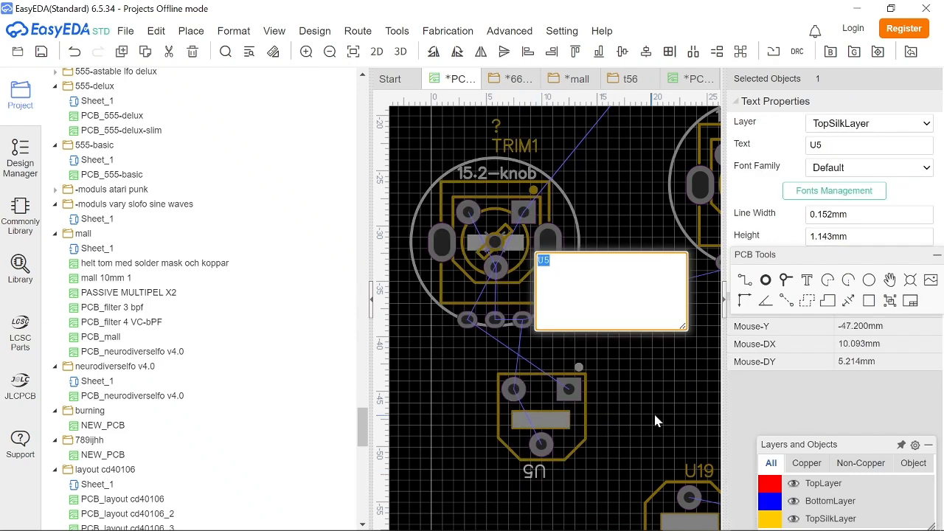
pyautogui.click(654, 416)
pyautogui.click(582, 422)
pyautogui.rightClick(581, 426)
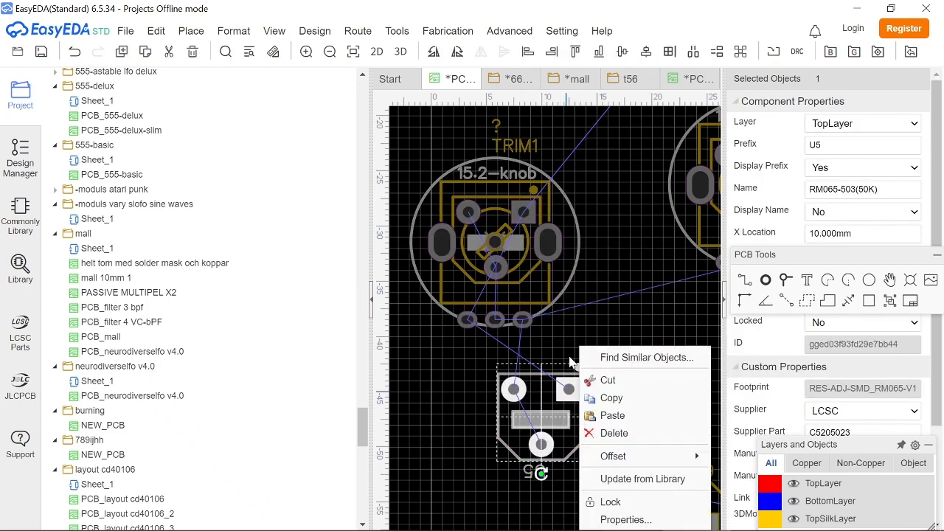
pyautogui.click(857, 219)
pyautogui.click(914, 214)
pyautogui.click(849, 225)
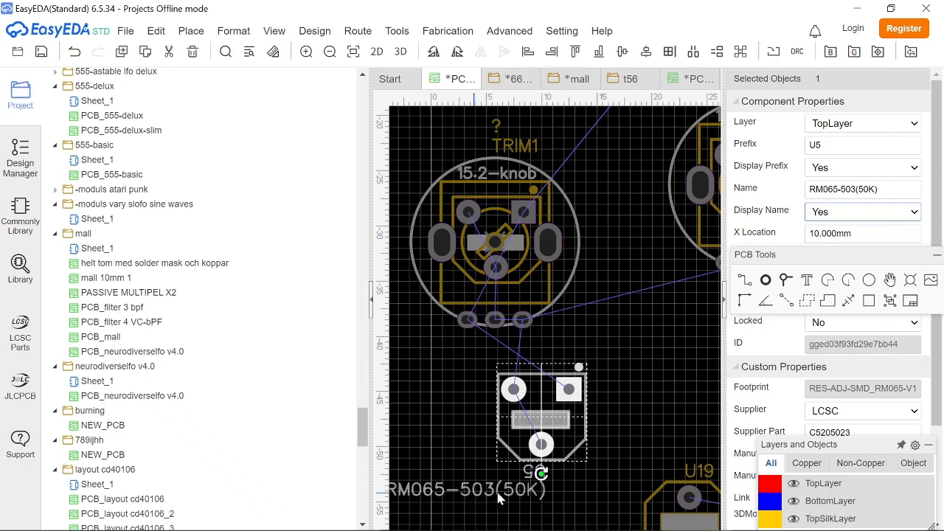
pyautogui.moveTo(481, 498); pyautogui.dragTo(551, 491)
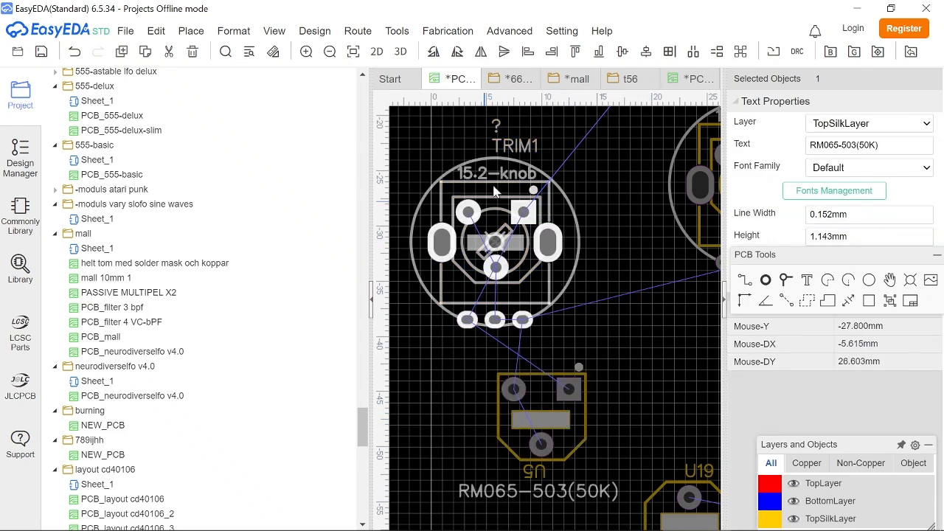
pyautogui.doubleClick(520, 145)
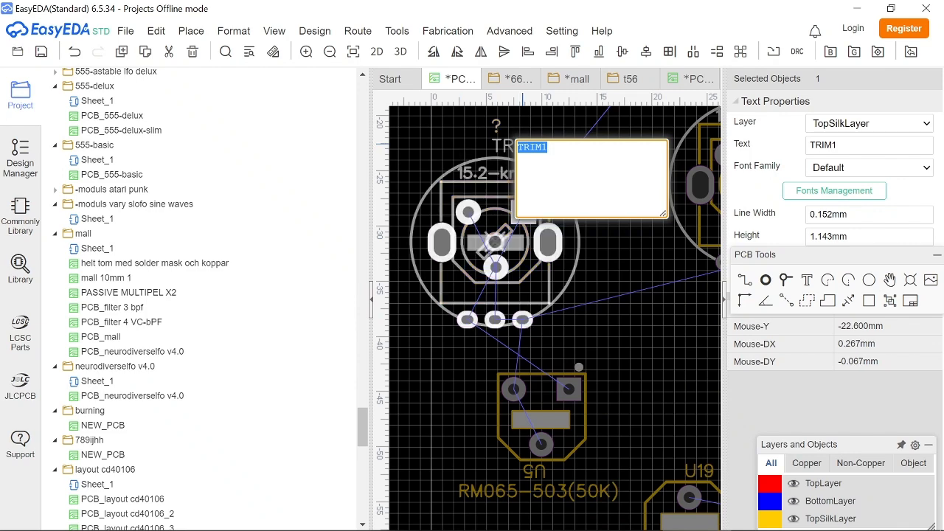
pyautogui.press('Escape')
pyautogui.rightClick(491, 145)
pyautogui.click(545, 277)
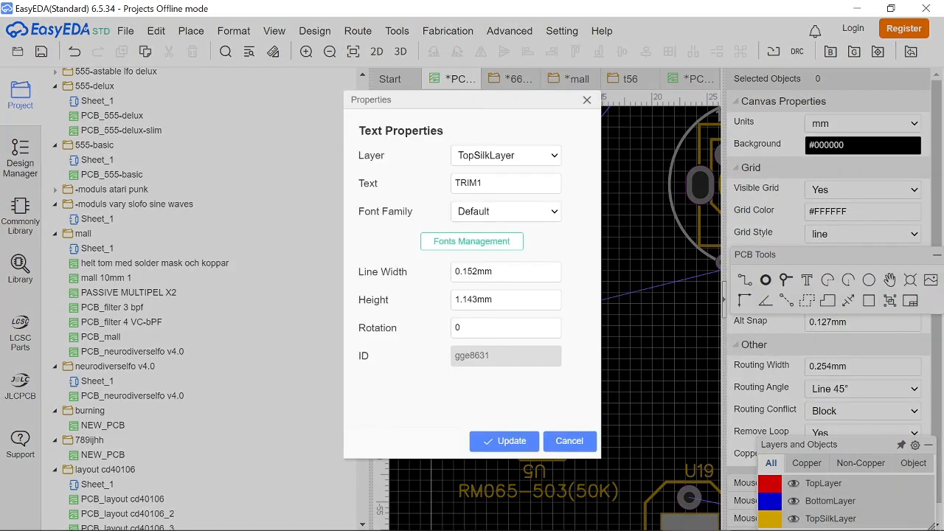
pyautogui.click(569, 441)
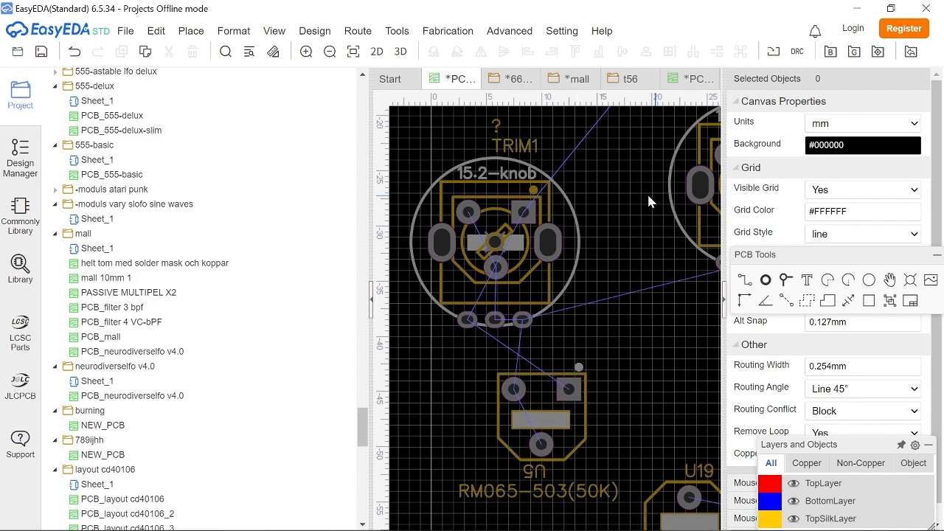
# - Set U5's component name to "?", matching the name in TRIM1's component properties
pyautogui.click(547, 240)
pyautogui.rightClick(544, 206)
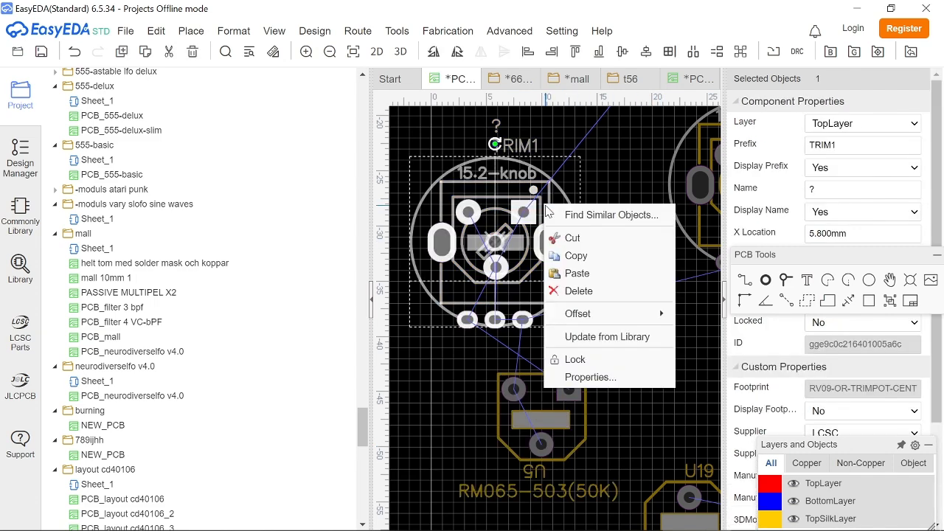
pyautogui.click(575, 378)
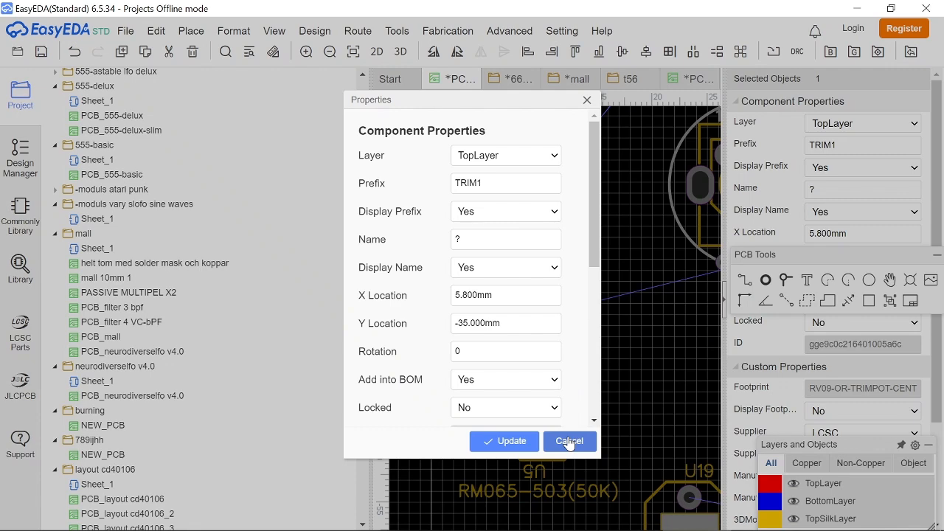
pyautogui.doubleClick(503, 239)
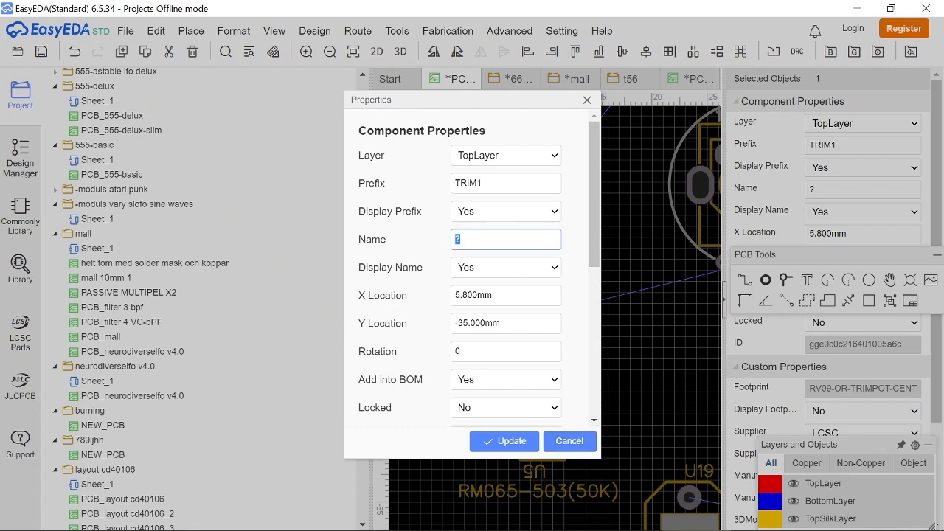
pyautogui.click(569, 440)
pyautogui.click(558, 448)
pyautogui.rightClick(552, 451)
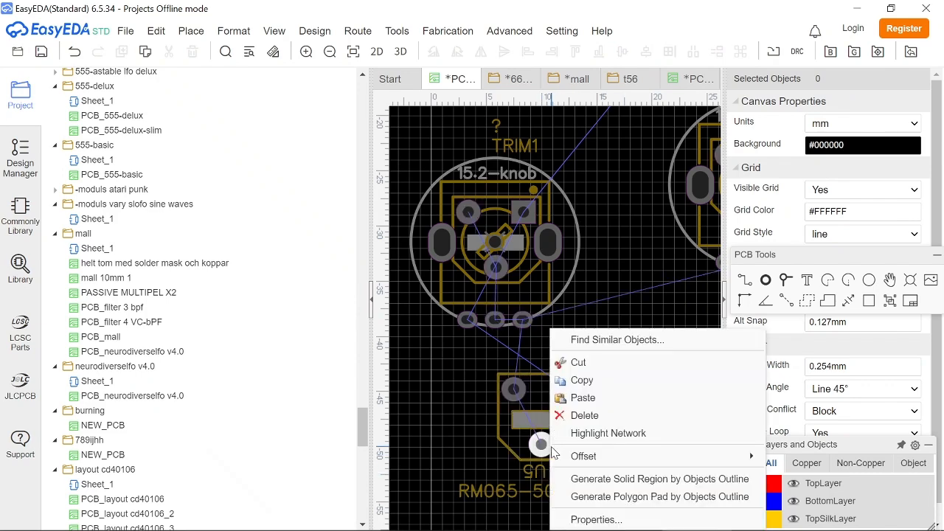
pyautogui.rightClick(511, 450)
pyautogui.click(554, 520)
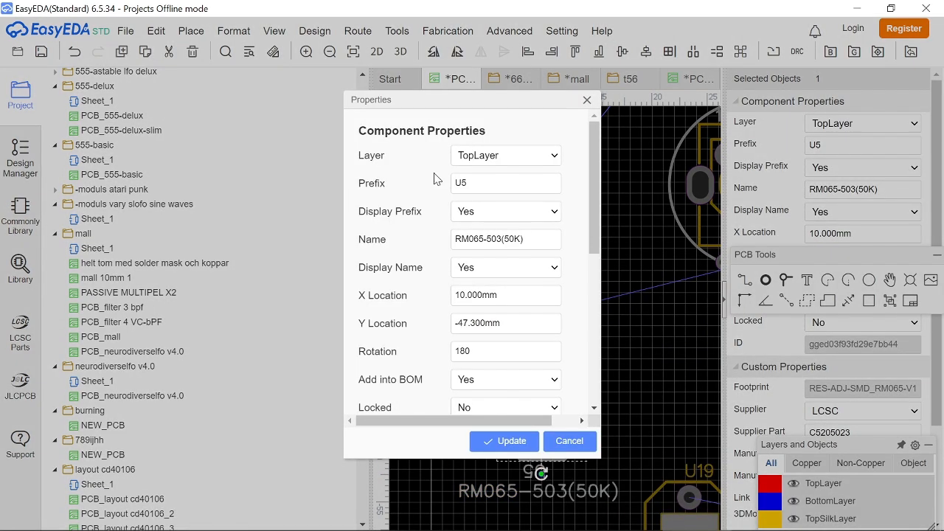
pyautogui.tripleClick(490, 239)
pyautogui.write('?')
pyautogui.click(509, 440)
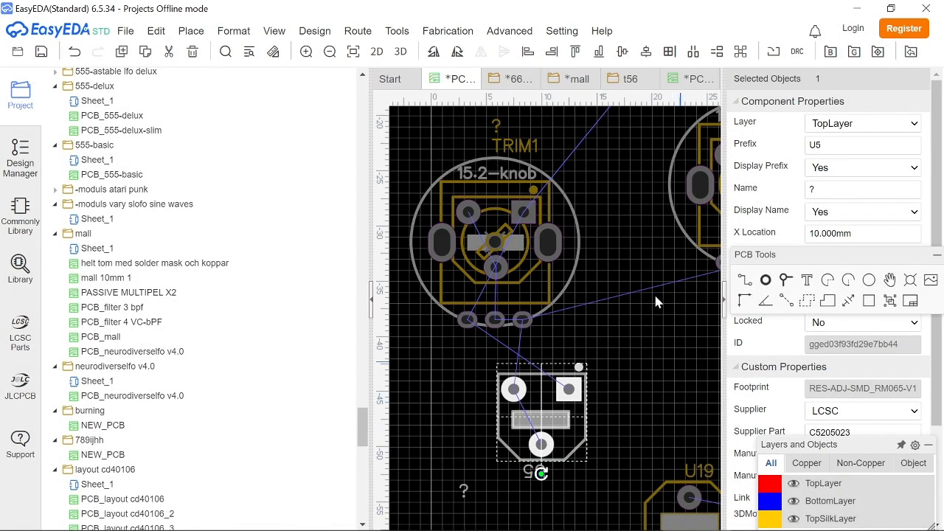
pyautogui.rightClick(514, 147)
pyautogui.press('Escape')
pyautogui.rightClick(431, 227)
pyautogui.click(457, 434)
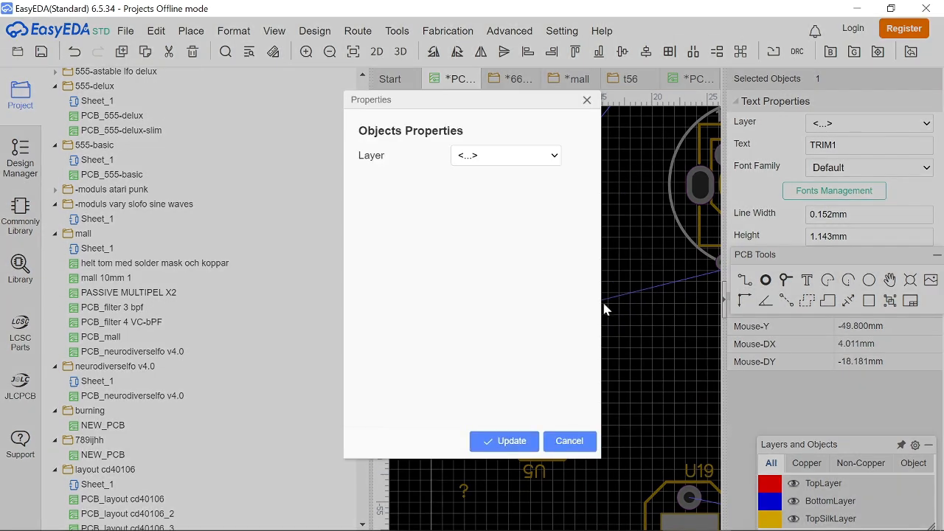
pyautogui.click(569, 440)
pyautogui.rightClick(536, 224)
pyautogui.press('Escape')
pyautogui.click(527, 223)
pyautogui.rightClick(520, 225)
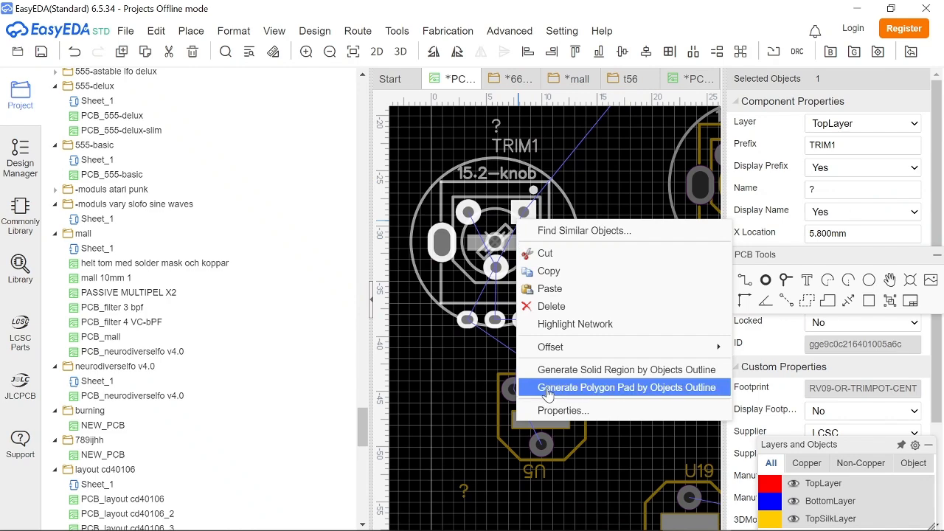
pyautogui.click(552, 412)
pyautogui.click(561, 441)
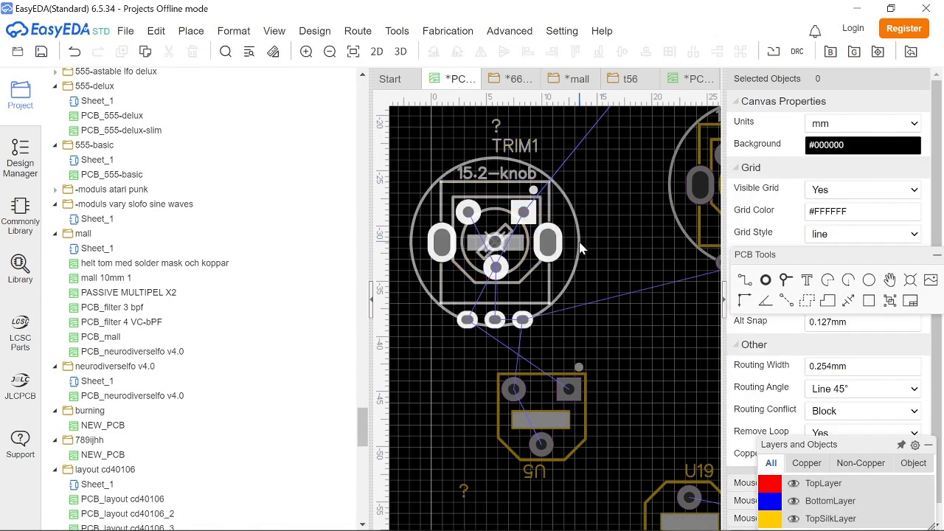
# - Copy the prefix TRIM1 from the large trimmer's label to the small U5 trimmer's label
pyautogui.click(509, 225)
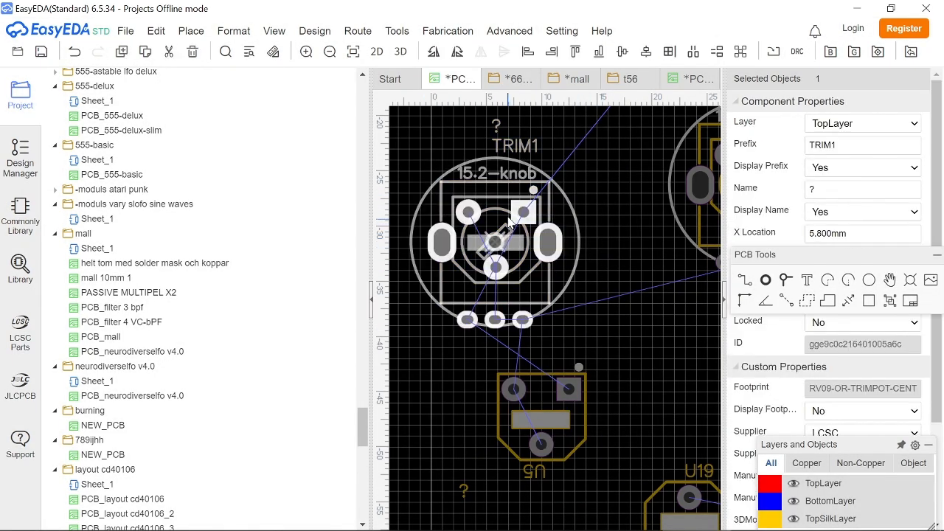
pyautogui.click(520, 151)
pyautogui.click(834, 146)
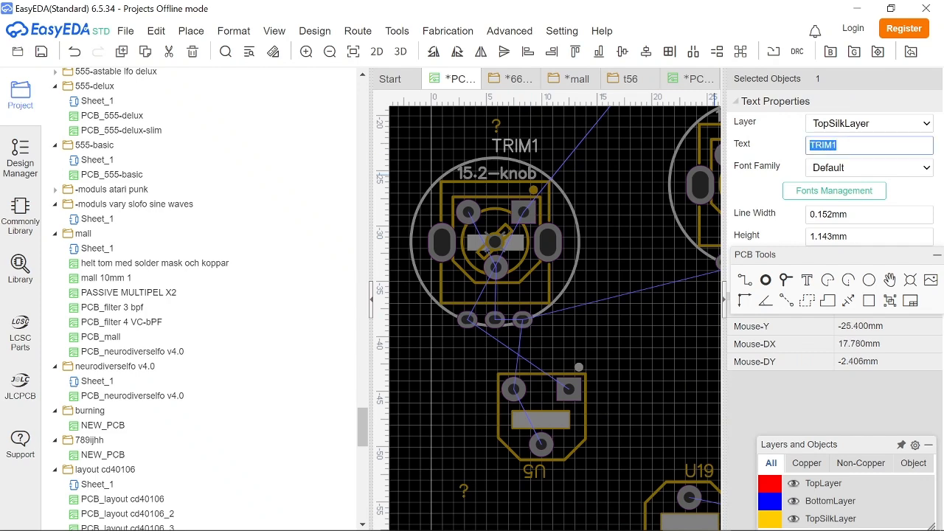
pyautogui.click(639, 475)
pyautogui.doubleClick(535, 469)
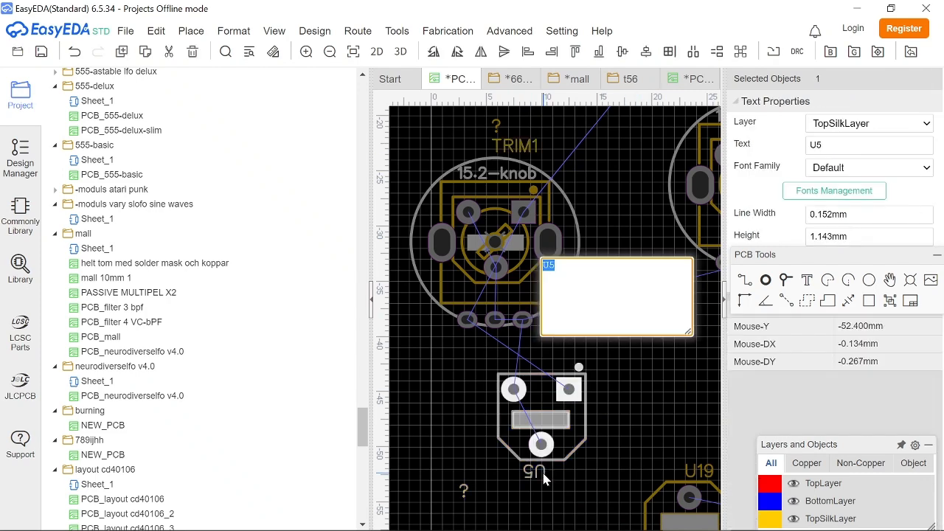
pyautogui.write('TRIM1')
pyautogui.click(640, 412)
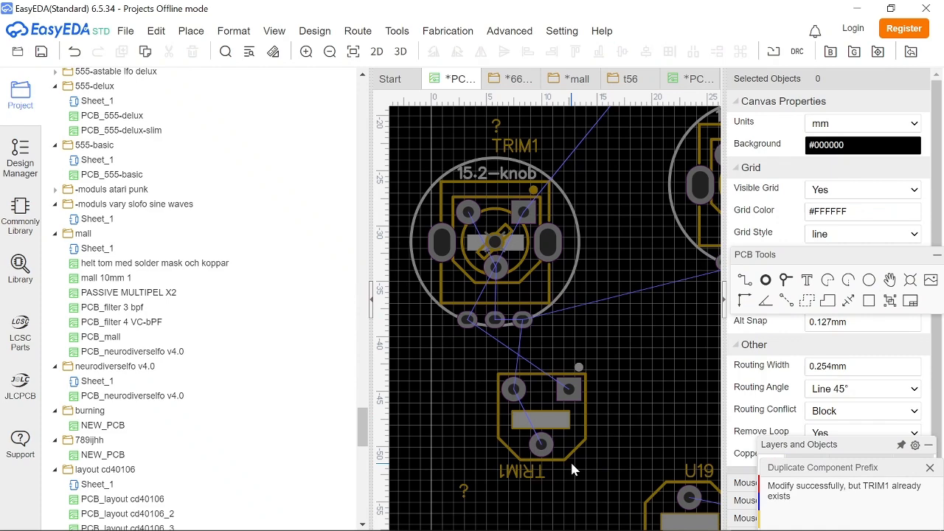
# - Unmirror the small trimmer's TRIM1 label and line it up beside the "?" label directly beneath the footprint
pyautogui.click(528, 477)
pyautogui.moveTo(579, 463); pyautogui.dragTo(558, 478)
pyautogui.moveTo(504, 469)
pyautogui.mouseDown()
pyautogui.moveTo(560, 476)
pyautogui.moveTo(513, 474)
pyautogui.mouseUp()
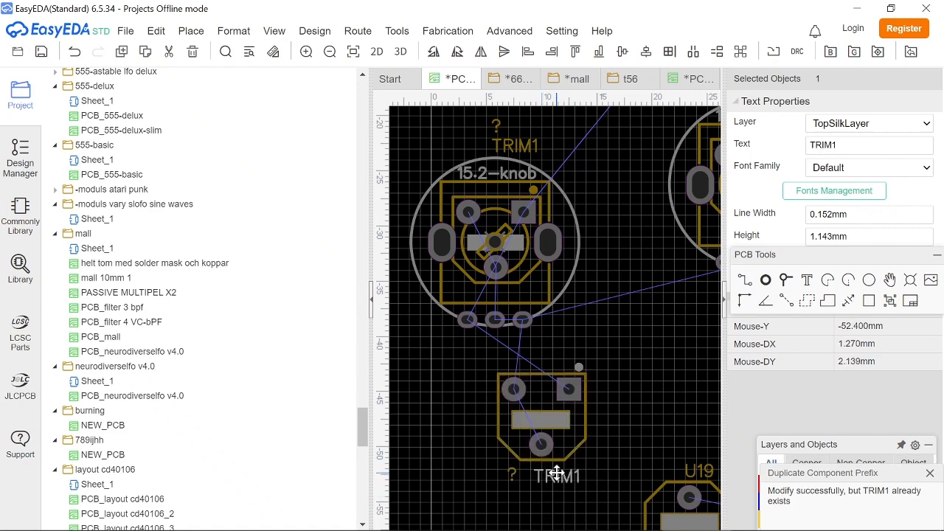
# - Move the small TRIM1 trimmer with its labels above and left of the large TRIM1, to X -4.000 mm
pyautogui.moveTo(607, 490); pyautogui.dragTo(472, 378)
pyautogui.moveTo(546, 398); pyautogui.dragTo(503, 369)
pyautogui.moveTo(558, 253); pyautogui.dragTo(561, 248)
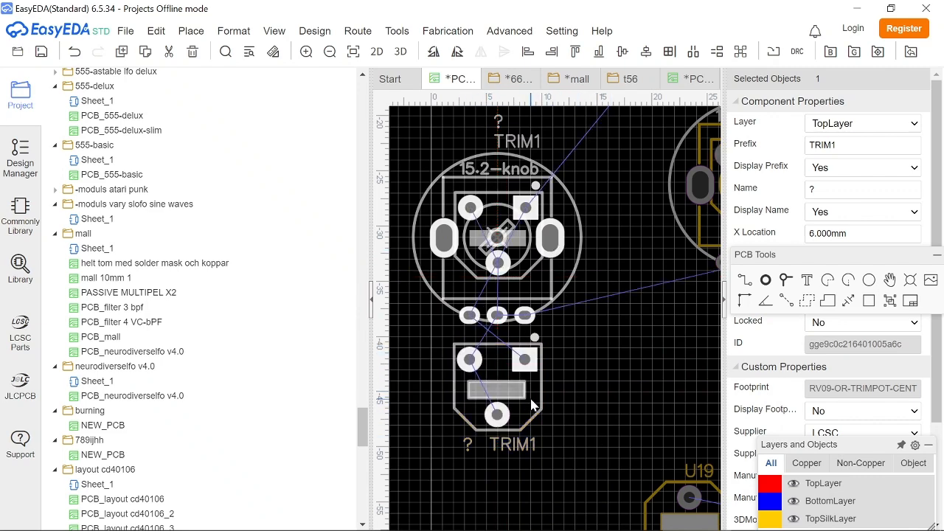
pyautogui.moveTo(569, 302); pyautogui.dragTo(660, 425, button='right')
pyautogui.moveTo(619, 488); pyautogui.dragTo(509, 192)
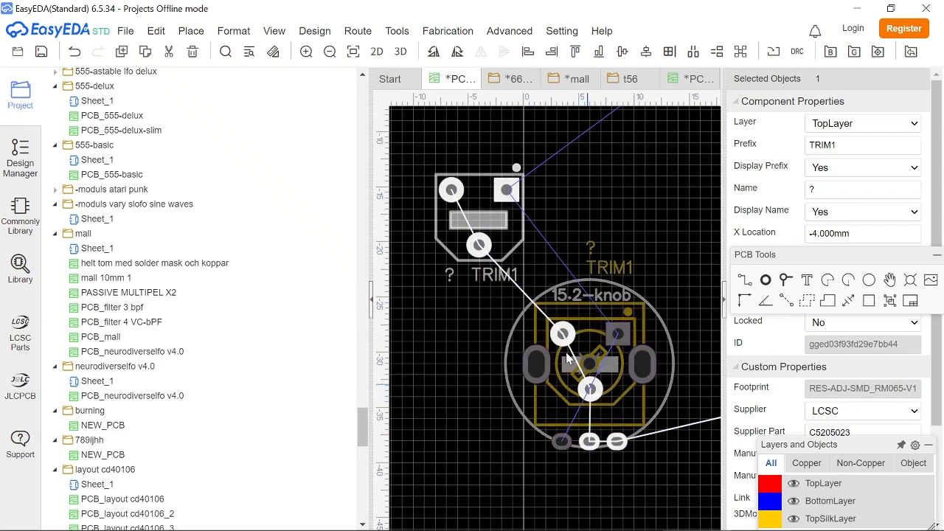
pyautogui.click(661, 247)
# - Delete the row of six spare small trimmers below the large TRIM footprints
pyautogui.scroll(-5, 684, 270)
pyautogui.moveTo(685, 271); pyautogui.dragTo(532, 340, button='right')
pyautogui.moveTo(607, 440)
pyautogui.mouseDown(button='right')
pyautogui.moveTo(596, 443)
pyautogui.moveTo(613, 434)
pyautogui.mouseUp(button='right')
pyautogui.scroll(-4, 614, 437)
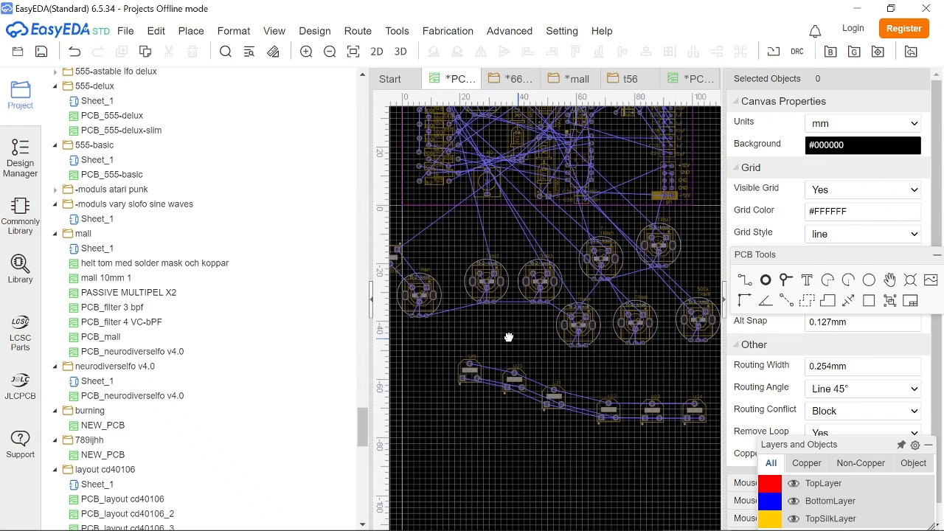
pyautogui.moveTo(471, 364); pyautogui.dragTo(435, 358)
pyautogui.press('Delete')
# - Copy the small TRIM1 trimmer and paste one copy below the large TRIM2 footprint
pyautogui.moveTo(436, 361); pyautogui.dragTo(534, 428, button='right')
pyautogui.click(477, 317)
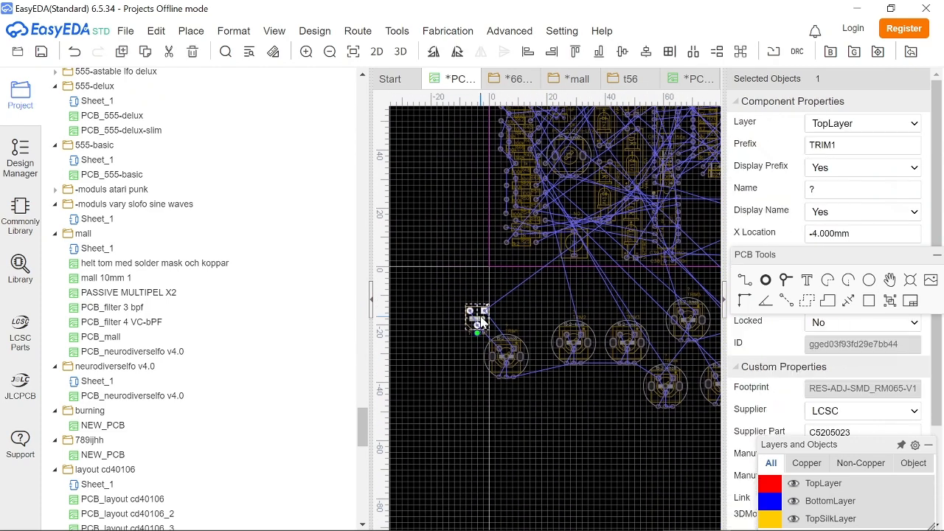
pyautogui.hotkey('ctrl', 'c')
pyautogui.hotkey('ctrl', 'v')
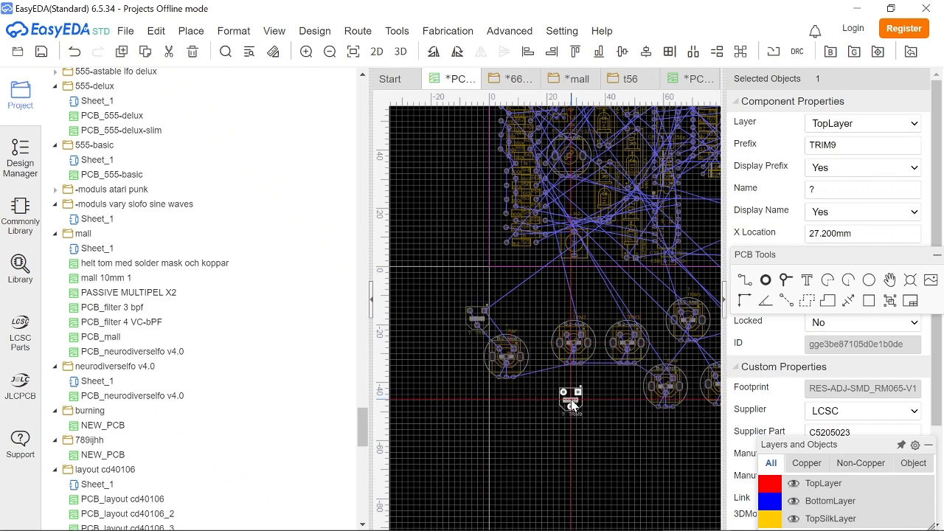
pyautogui.click(573, 406)
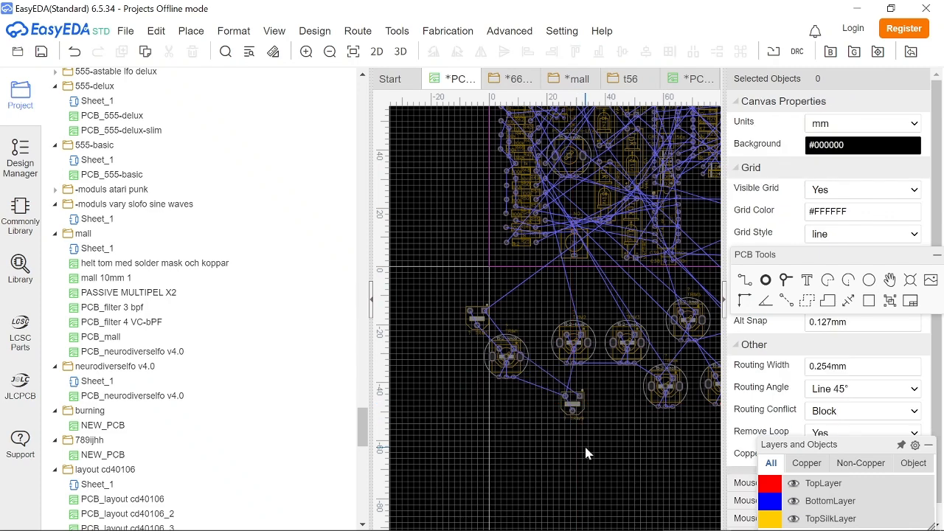
# - Spread both TRIM1 footprints, TRIM2 with the pasted small trimmer, TRIM3 and TRIM4 leftwards below the board
pyautogui.moveTo(518, 340); pyautogui.dragTo(490, 357)
pyautogui.keyDown('ctrl'); pyautogui.click(488, 317); pyautogui.keyUp('ctrl')
pyautogui.moveTo(474, 314); pyautogui.dragTo(396, 321)
pyautogui.moveTo(595, 438); pyautogui.dragTo(554, 295)
pyautogui.moveTo(589, 339); pyautogui.dragTo(483, 322)
pyautogui.click(618, 391)
pyautogui.moveTo(641, 342); pyautogui.dragTo(551, 328)
pyautogui.moveTo(678, 386); pyautogui.dragTo(623, 326)
# - Line up TRIM6 and TRIM7 in a row to the right of TRIM5, with TRIM7 outermost
pyautogui.moveTo(660, 358); pyautogui.dragTo(488, 373, button='right')
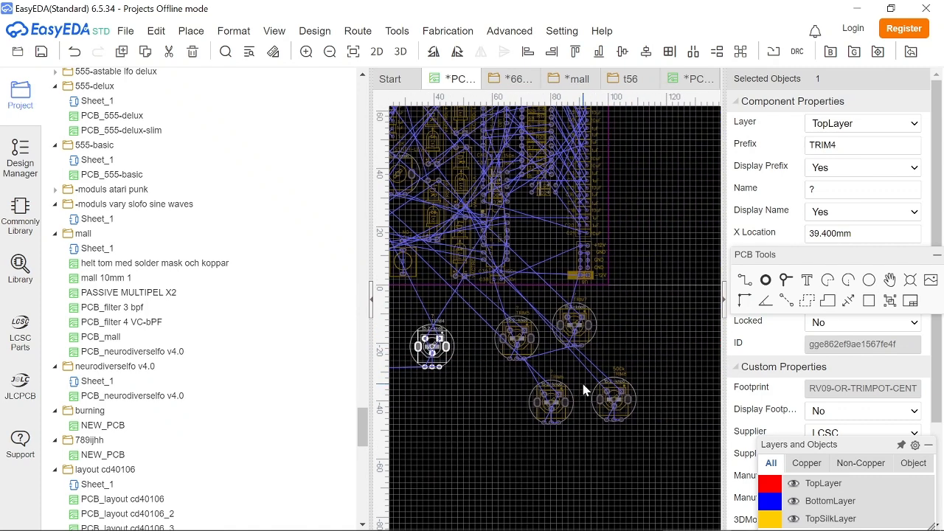
pyautogui.scroll(3, 583, 384)
pyautogui.moveTo(593, 267); pyautogui.dragTo(684, 293)
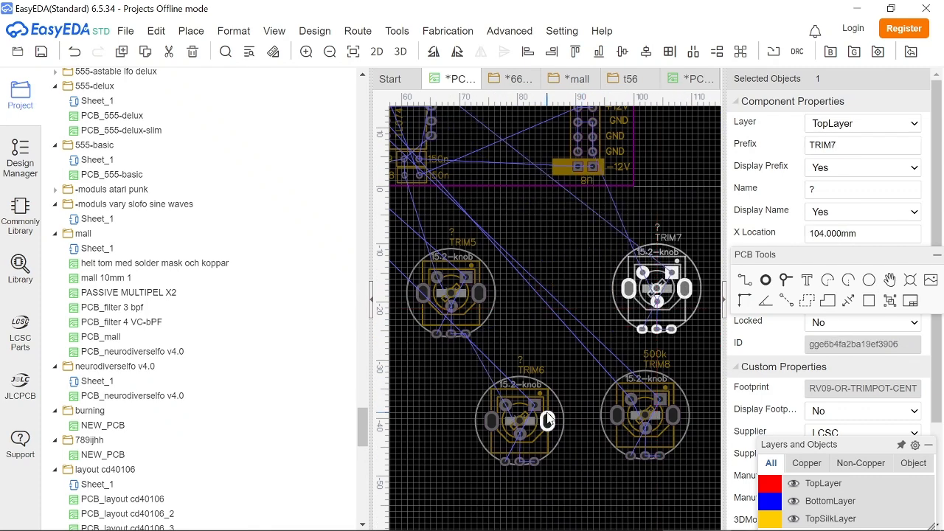
pyautogui.moveTo(548, 415); pyautogui.dragTo(594, 288)
pyautogui.moveTo(589, 376); pyautogui.dragTo(444, 376, button='right')
pyautogui.moveTo(533, 295); pyautogui.dragTo(598, 295)
# - Move the 500k TRIM8 out of the lower row and onto the board, near its lower right corner
pyautogui.moveTo(541, 427); pyautogui.dragTo(590, 149)
pyautogui.scroll(1, 527, 202)
pyautogui.scroll(-4, 528, 204)
pyautogui.moveTo(689, 301); pyautogui.dragTo(585, 271)
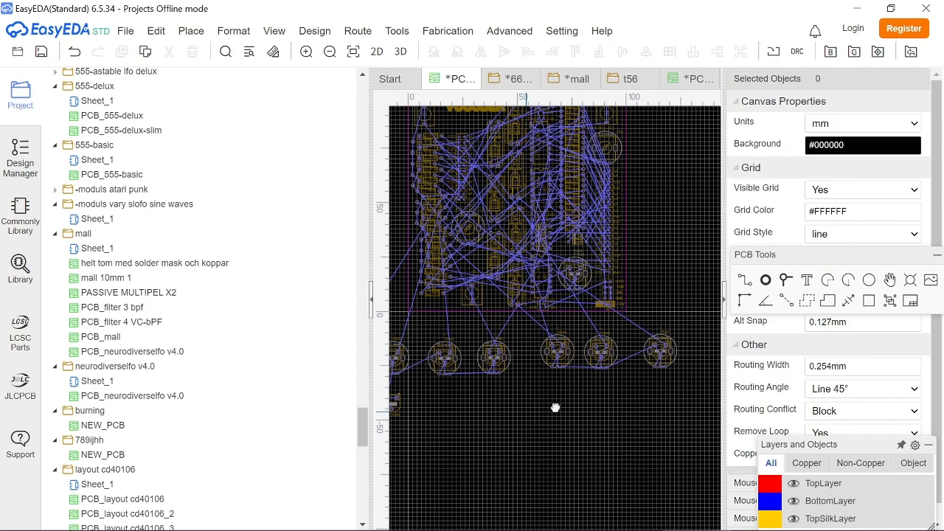
# - Copy the small TRIM9 trimmer and paste five copies, one below each large footprint from TRIM3 to TRIM7
pyautogui.moveTo(543, 411); pyautogui.dragTo(620, 401, button='right')
pyautogui.click(469, 402)
pyautogui.hotkey('ctrl', 'c')
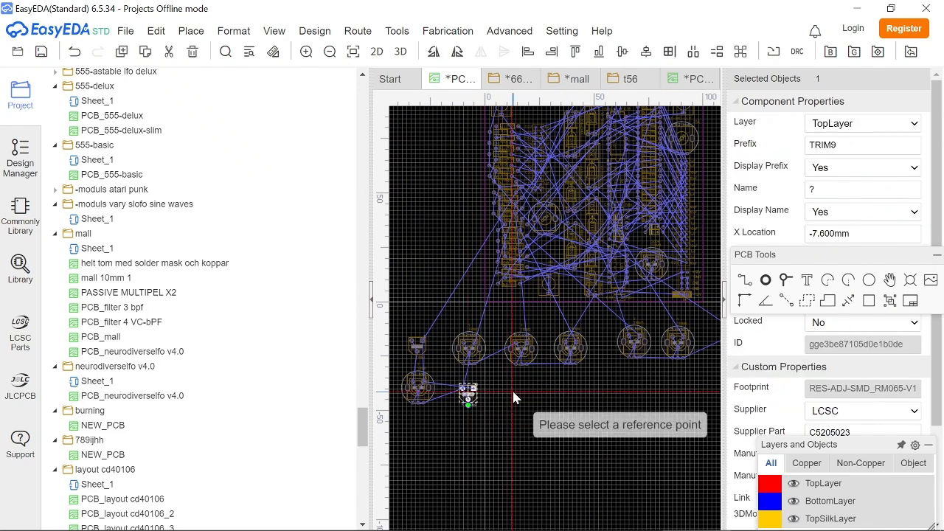
pyautogui.click(469, 395)
pyautogui.hotkey('ctrl', 'v')
pyautogui.click(516, 390)
pyautogui.hotkey('ctrl', 'v')
pyautogui.click(570, 387)
pyautogui.hotkey('ctrl', 'v')
pyautogui.click(635, 388)
pyautogui.hotkey('ctrl', 'v')
pyautogui.click(679, 387)
pyautogui.moveTo(653, 415); pyautogui.dragTo(513, 423, button='right')
pyautogui.hotkey('ctrl', 'v')
pyautogui.click(596, 396)
# - Copy the net V4 from TRIM2's square pad to TRIM9's square pad, applying it to that pad only
pyautogui.moveTo(453, 449); pyautogui.dragTo(656, 463, button='right')
pyautogui.scroll(3, 562, 452)
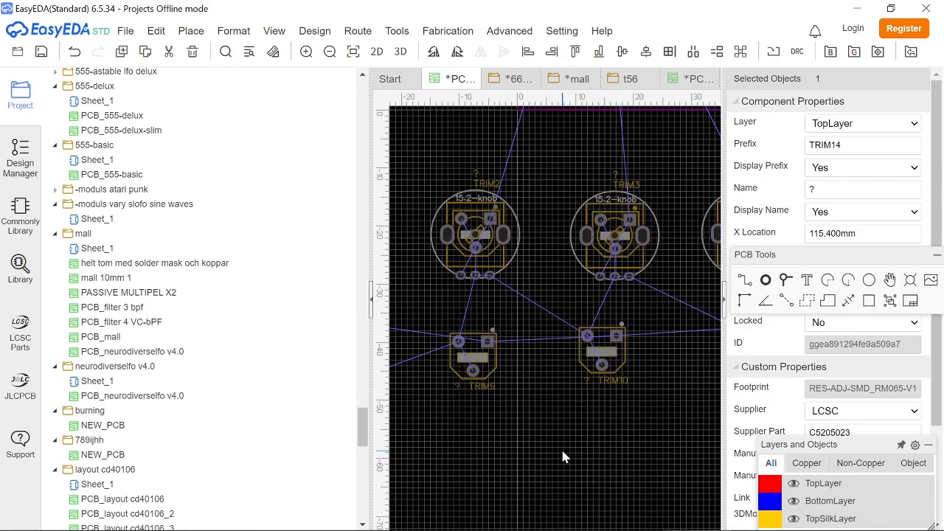
pyautogui.moveTo(489, 317); pyautogui.dragTo(596, 375, button='right')
pyautogui.scroll(2, 594, 375)
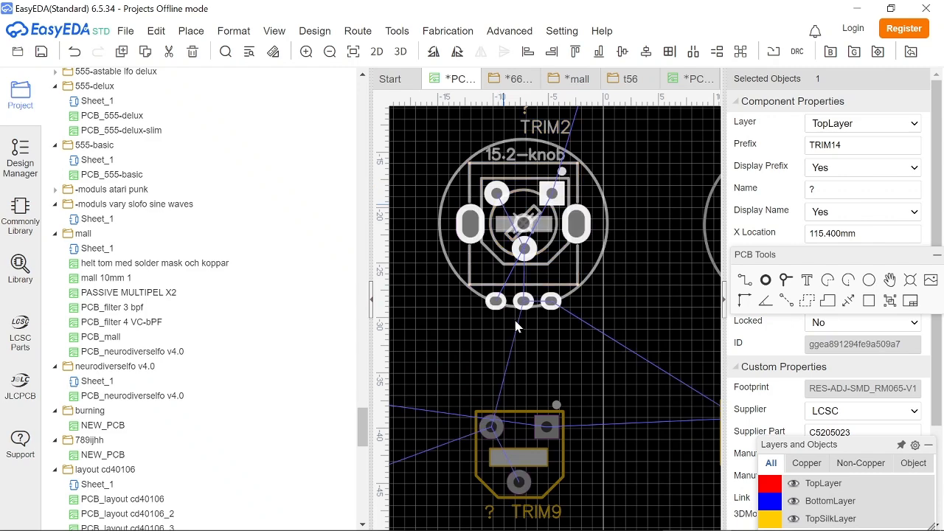
pyautogui.click(563, 204)
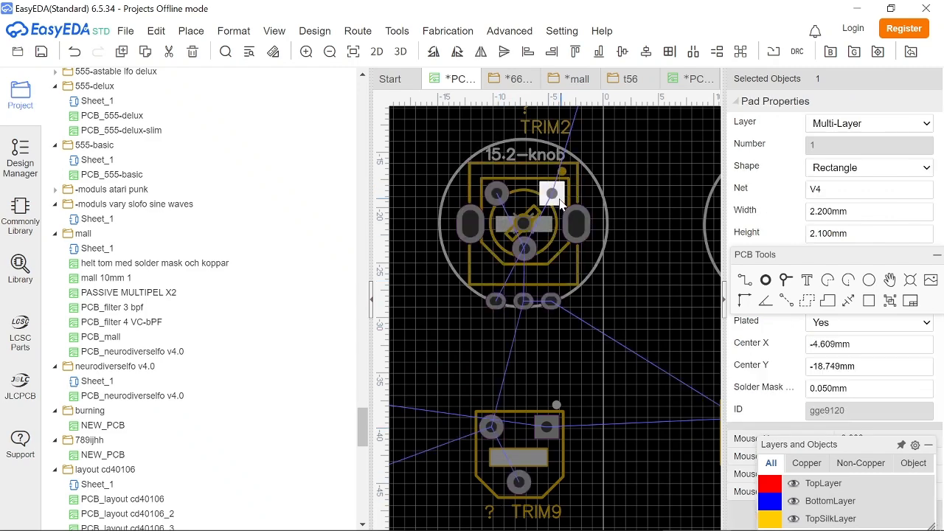
pyautogui.rightClick(559, 199)
pyautogui.click(597, 387)
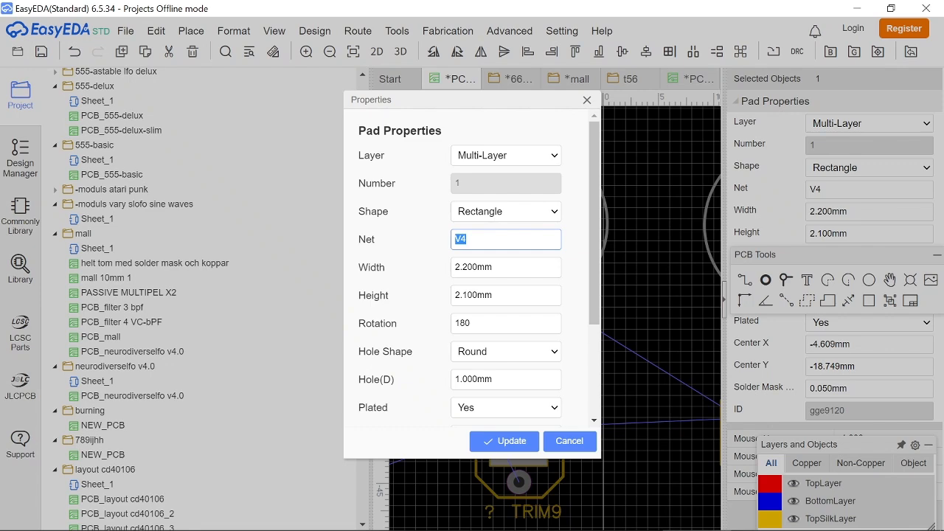
pyautogui.click(579, 441)
pyautogui.rightClick(557, 432)
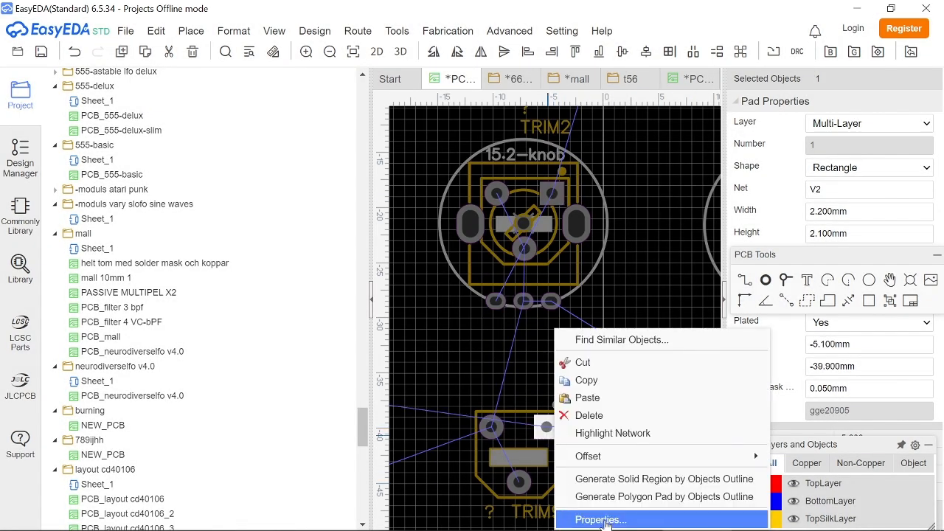
pyautogui.click(600, 517)
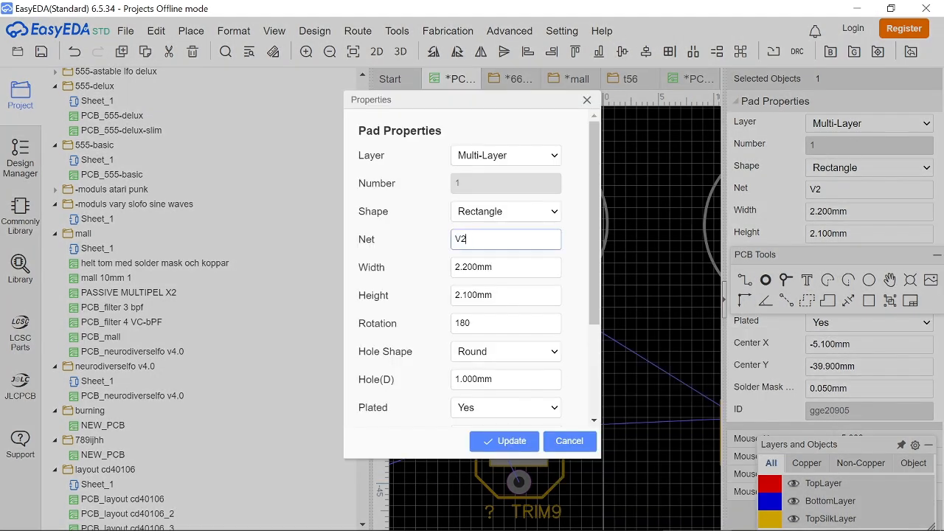
pyautogui.click(506, 441)
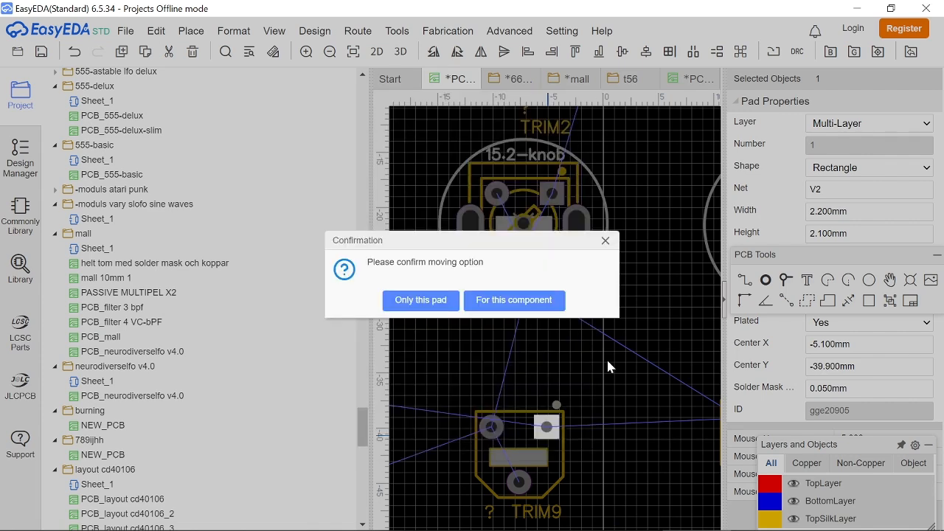
pyautogui.click(415, 307)
# - Check the net of TRIM3's square pad
pyautogui.moveTo(660, 320); pyautogui.dragTo(438, 315, button='right')
pyautogui.moveTo(460, 384); pyautogui.dragTo(546, 370, button='right')
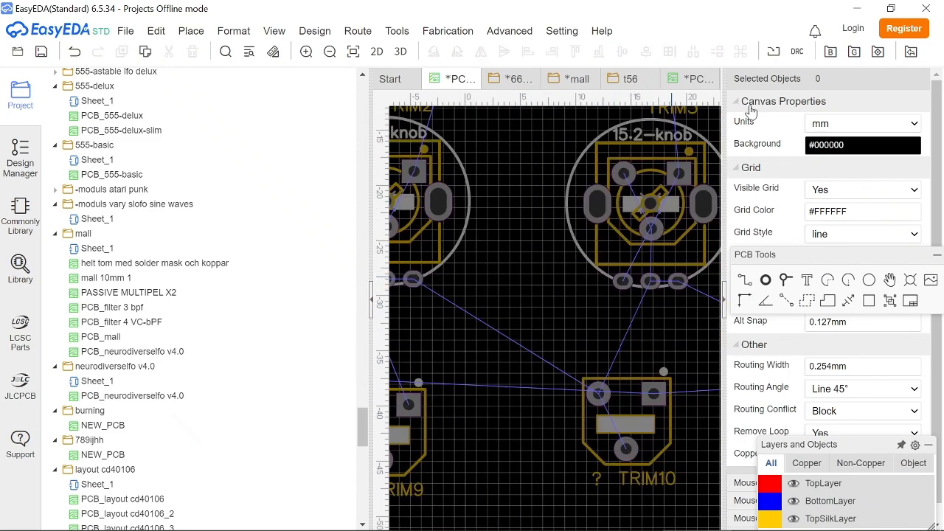
pyautogui.click(679, 172)
pyautogui.moveTo(671, 315); pyautogui.dragTo(536, 287, button='right')
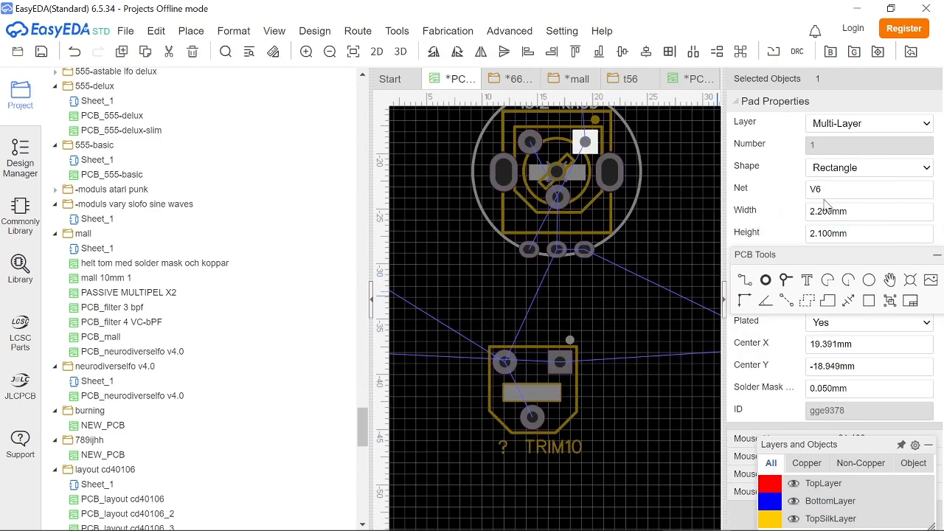
pyautogui.keyDown('ctrl'); pyautogui.click(562, 363); pyautogui.keyUp('ctrl')
pyautogui.rightClick(562, 363)
pyautogui.click(587, 518)
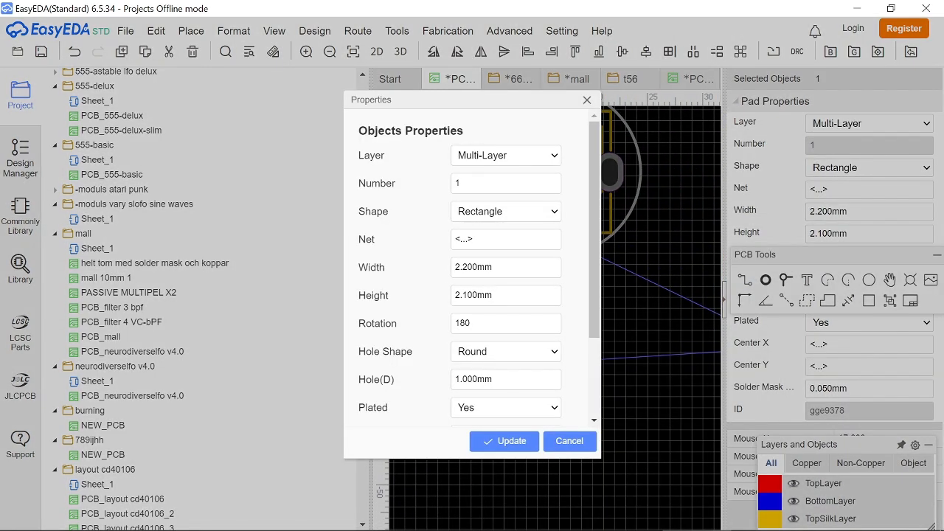
pyautogui.click(579, 443)
pyautogui.click(647, 420)
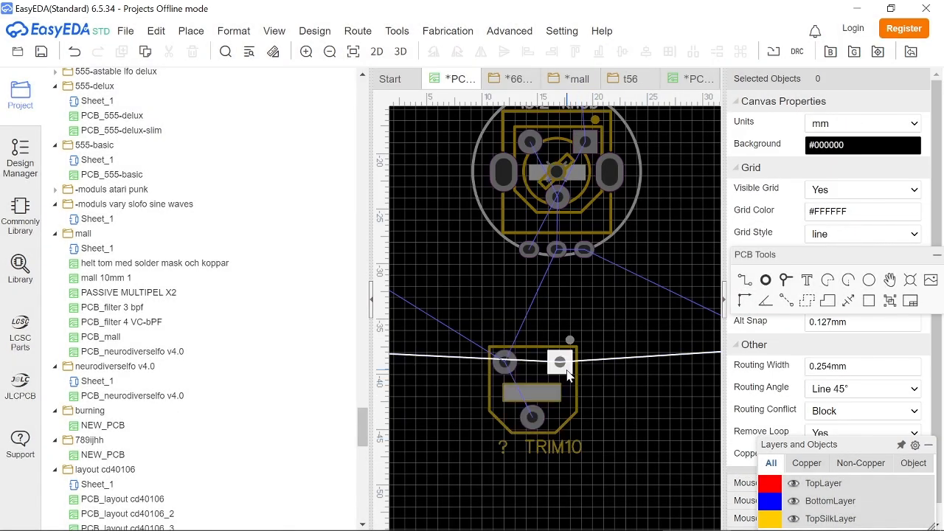
# - Set the net of TRIM10's square pad to V6, matching TRIM3
pyautogui.rightClick(567, 372)
pyautogui.click(590, 517)
pyautogui.doubleClick(466, 238)
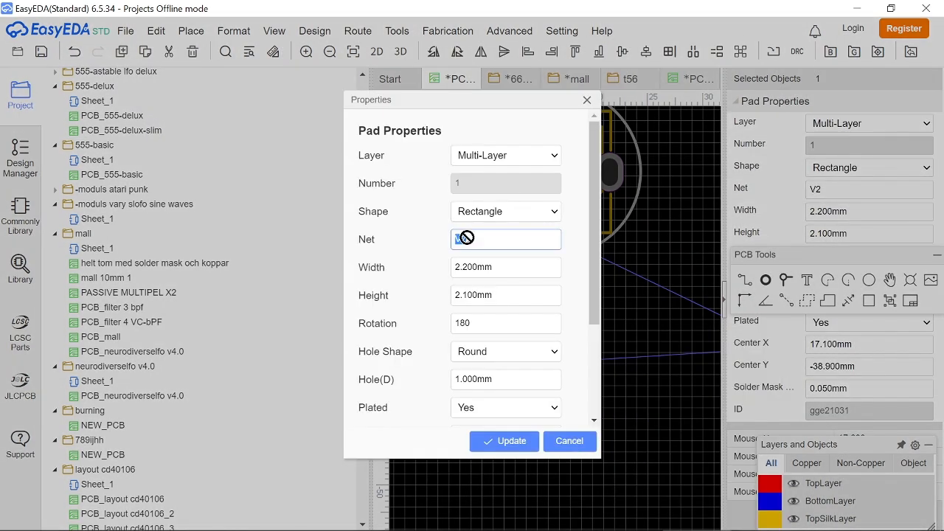
pyautogui.click(512, 436)
# - Set the net of TRIM11's square pad to V8, matching TRIM4, applying it to that pad only
pyautogui.moveTo(627, 418); pyautogui.dragTo(441, 431, button='right')
pyautogui.moveTo(569, 469); pyautogui.dragTo(521, 478, button='right')
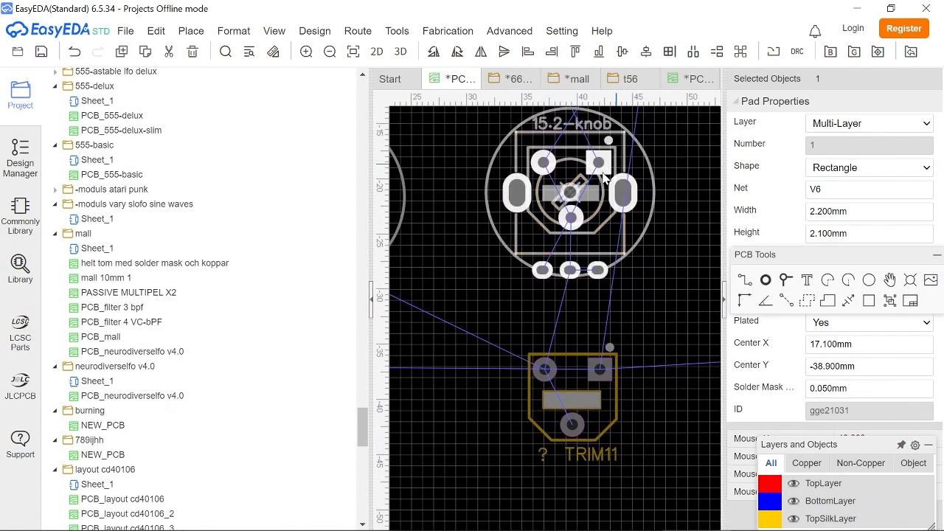
pyautogui.click(598, 162)
pyautogui.rightClick(603, 375)
pyautogui.click(596, 375)
pyautogui.rightClick(598, 383)
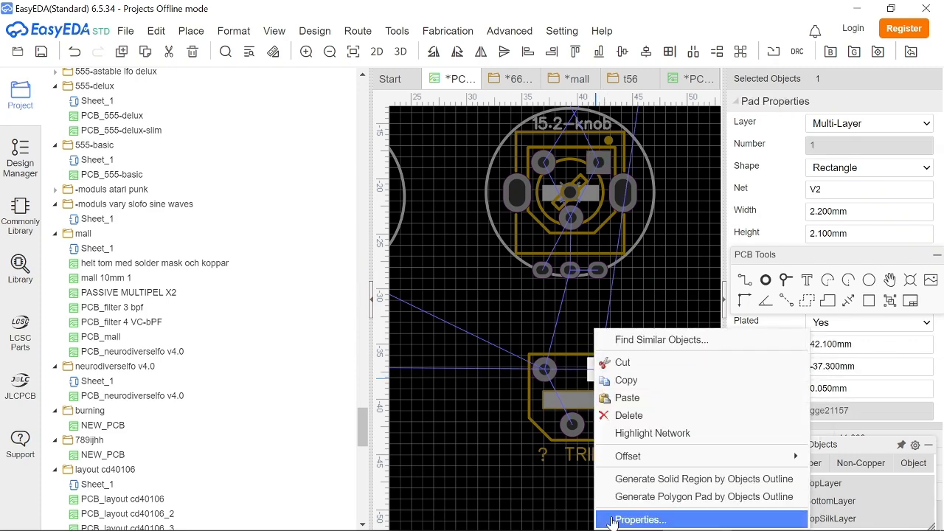
pyautogui.click(633, 516)
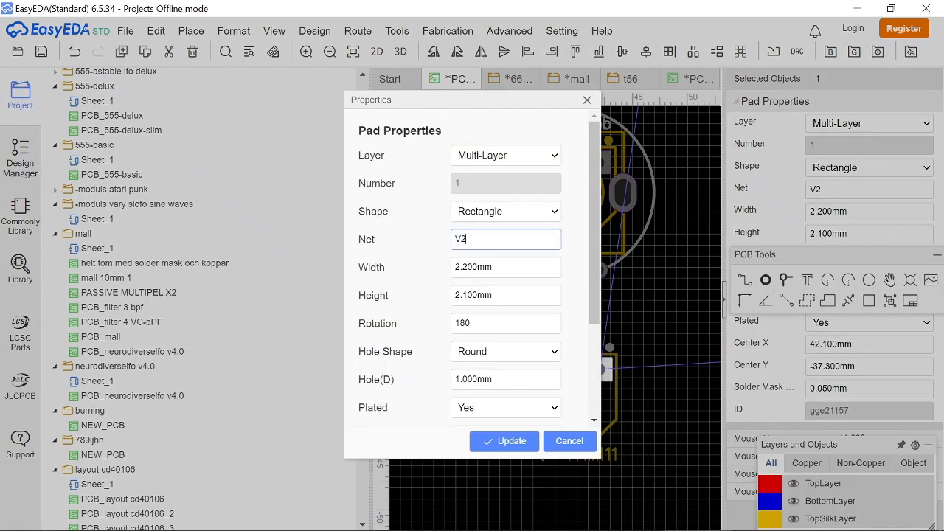
pyautogui.write('8')
pyautogui.click(509, 441)
pyautogui.click(438, 300)
# - Set the net of TRIM12's square pad to V10, matching TRIM5, applying it to that pad only
pyautogui.moveTo(609, 309); pyautogui.dragTo(406, 323, button='right')
pyautogui.moveTo(568, 326); pyautogui.dragTo(467, 327, button='right')
pyautogui.click(612, 151)
pyautogui.click(606, 364)
pyautogui.rightClick(611, 376)
pyautogui.click(649, 519)
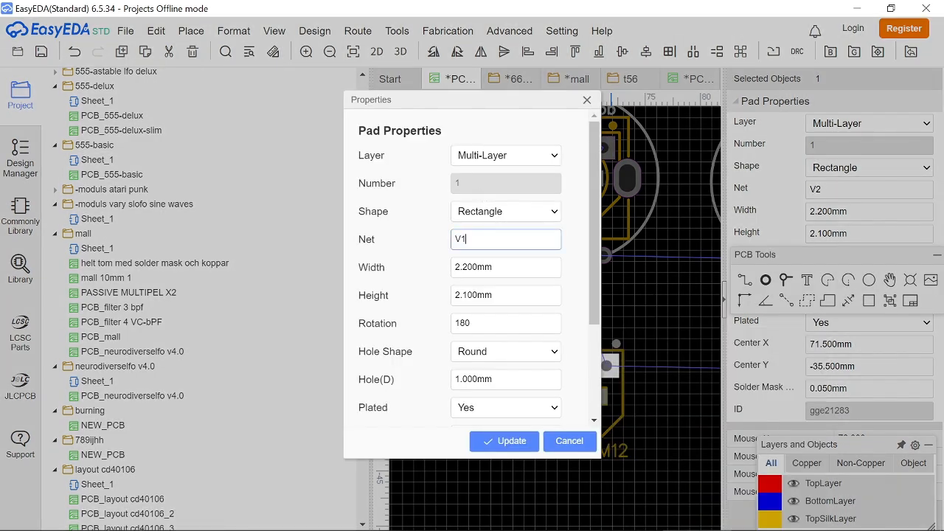
pyautogui.click(508, 440)
pyautogui.click(449, 300)
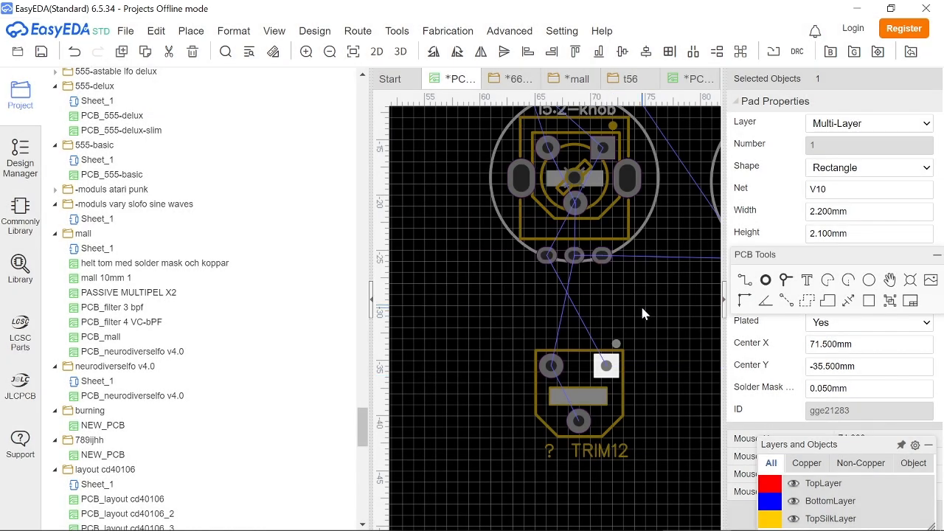
# - Set the net of TRIM13's square pad to V12, matching the large trimmer directly above it
pyautogui.moveTo(640, 308); pyautogui.dragTo(454, 319, button='right')
pyautogui.click(604, 161)
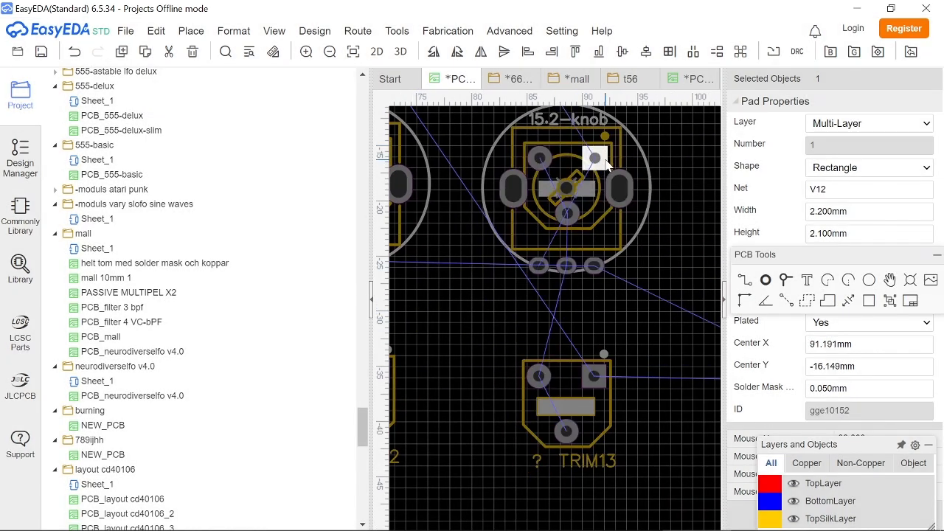
pyautogui.click(595, 377)
pyautogui.rightClick(596, 378)
pyautogui.click(639, 520)
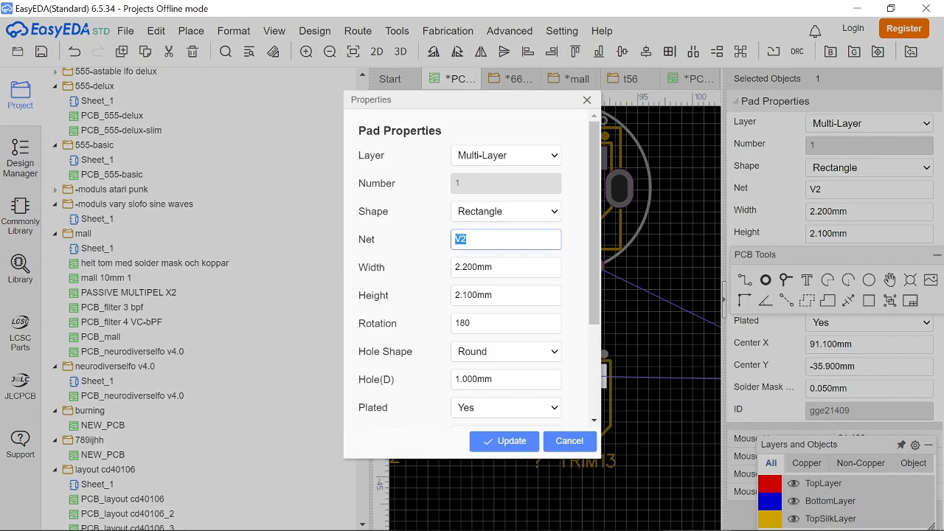
pyautogui.click(504, 441)
pyautogui.click(664, 339)
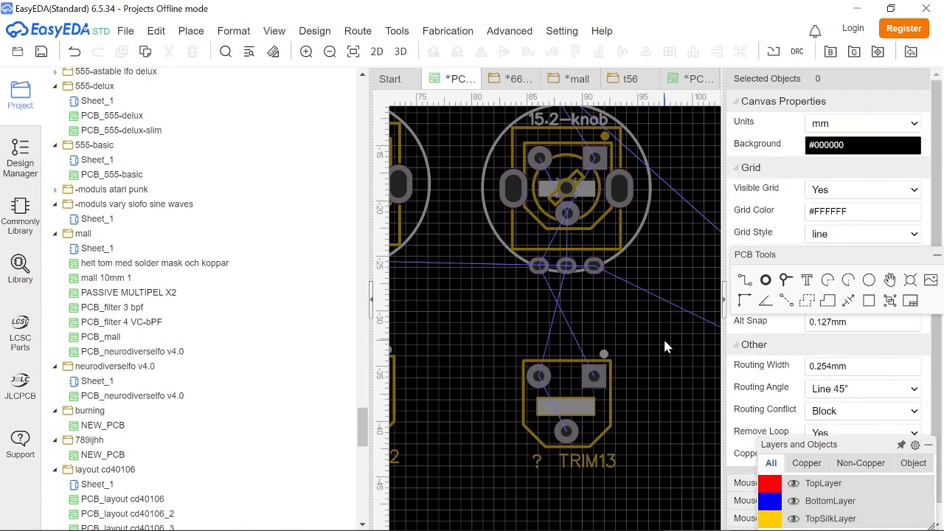
# - Set the net of TRIM14's square pad to V14, matching the large trimmer directly above it
pyautogui.moveTo(665, 339); pyautogui.dragTo(440, 339, button='right')
pyautogui.moveTo(633, 312); pyautogui.dragTo(567, 328, button='right')
pyautogui.click(596, 397)
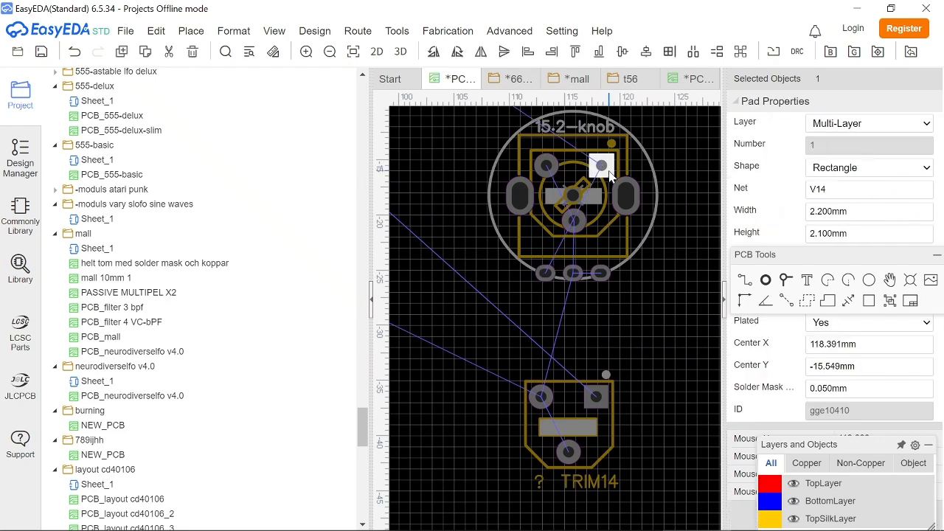
pyautogui.rightClick(601, 401)
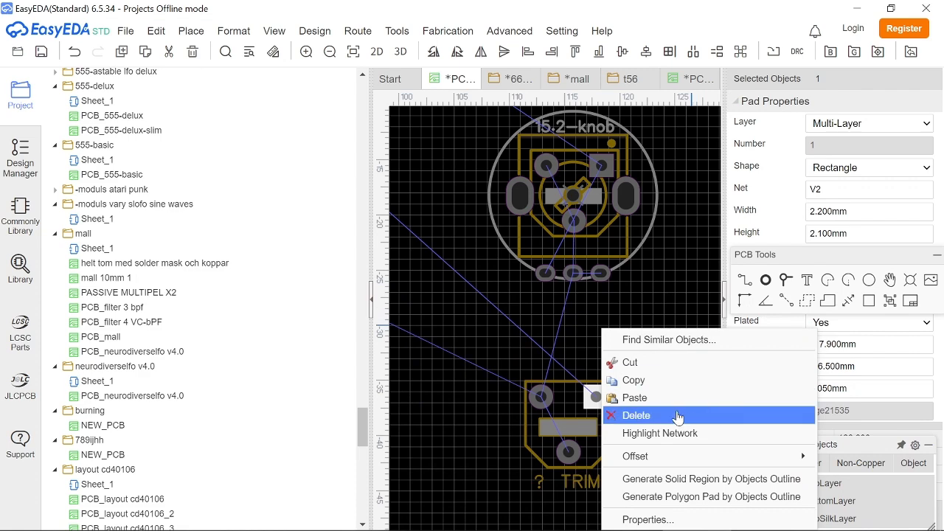
pyautogui.click(661, 291)
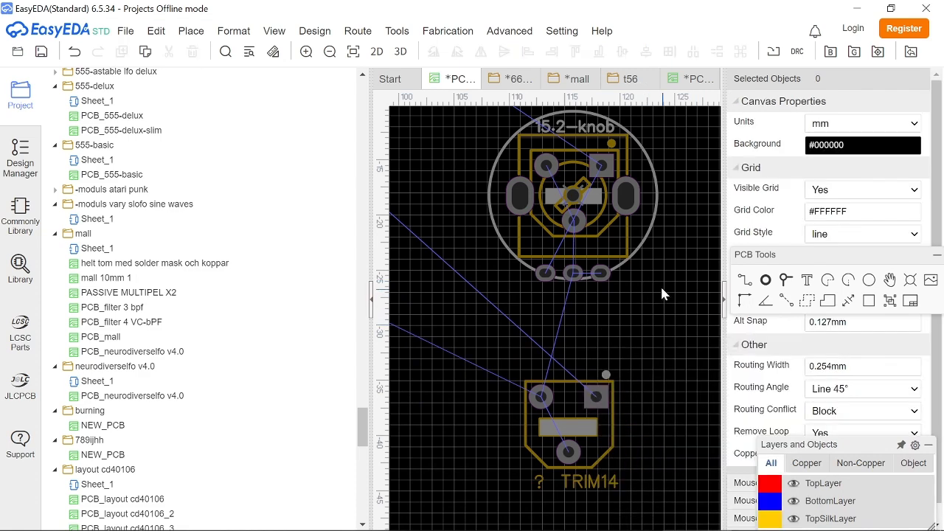
pyautogui.rightClick(599, 402)
pyautogui.click(647, 518)
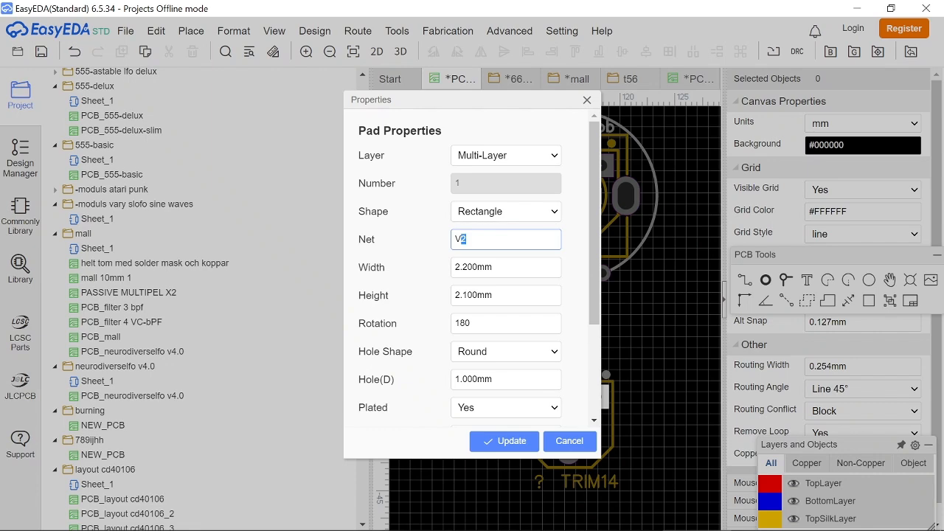
pyautogui.click(512, 439)
pyautogui.click(432, 302)
pyautogui.click(638, 308)
# - Save the PCB layout with the updated trimmer nets
pyautogui.scroll(-4, 637, 308)
pyautogui.moveTo(550, 392); pyautogui.dragTo(679, 399, button='right')
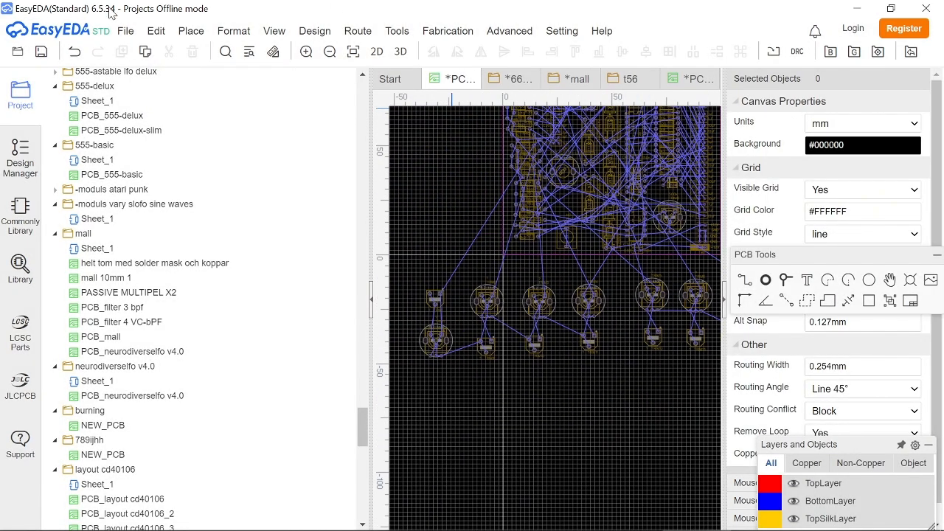
pyautogui.click(125, 30)
pyautogui.click(148, 89)
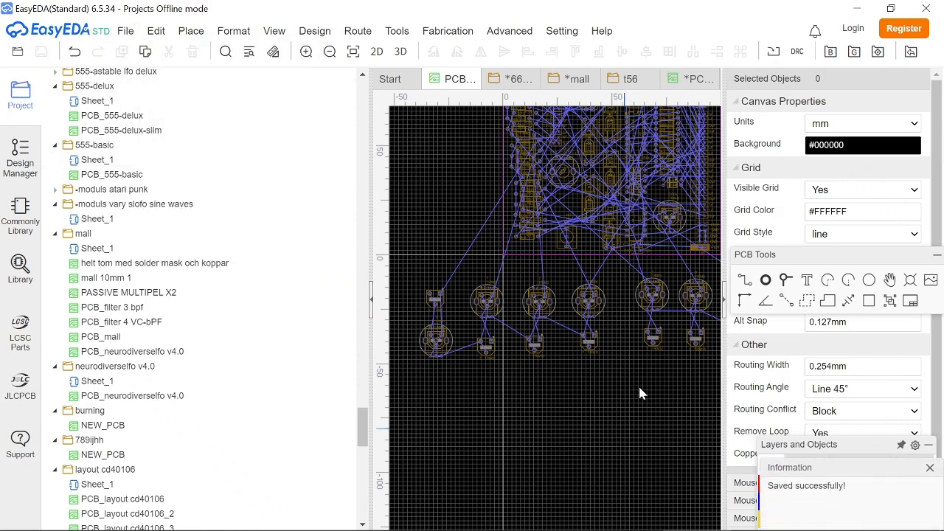
# - Delete the four large trimmer footprints above the small trimmers TRIM11 to TRIM14, starting with the rightmost
pyautogui.scroll(-3, 636, 383)
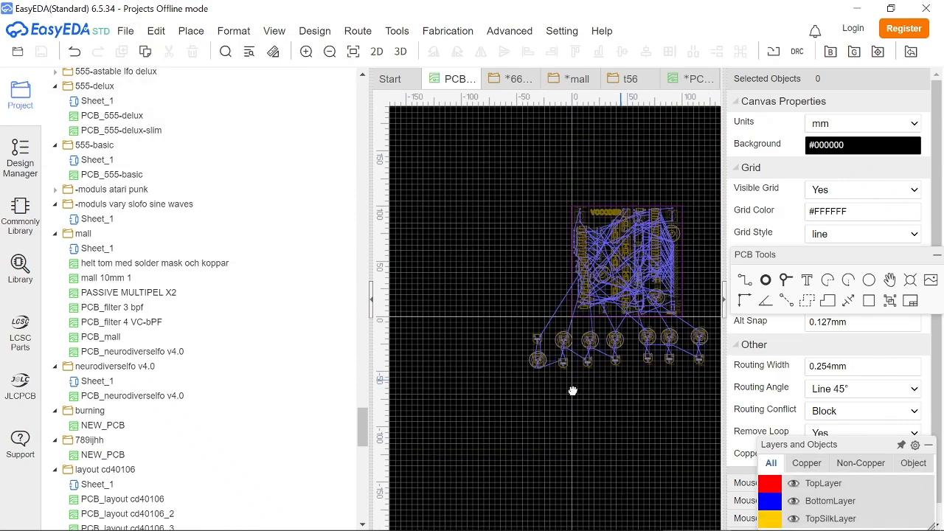
pyautogui.scroll(5, 618, 383)
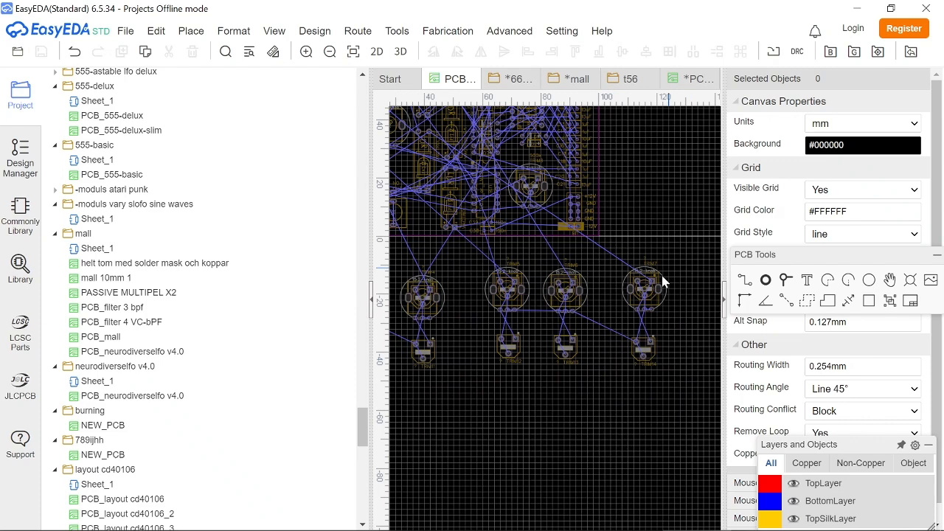
pyautogui.click(659, 291)
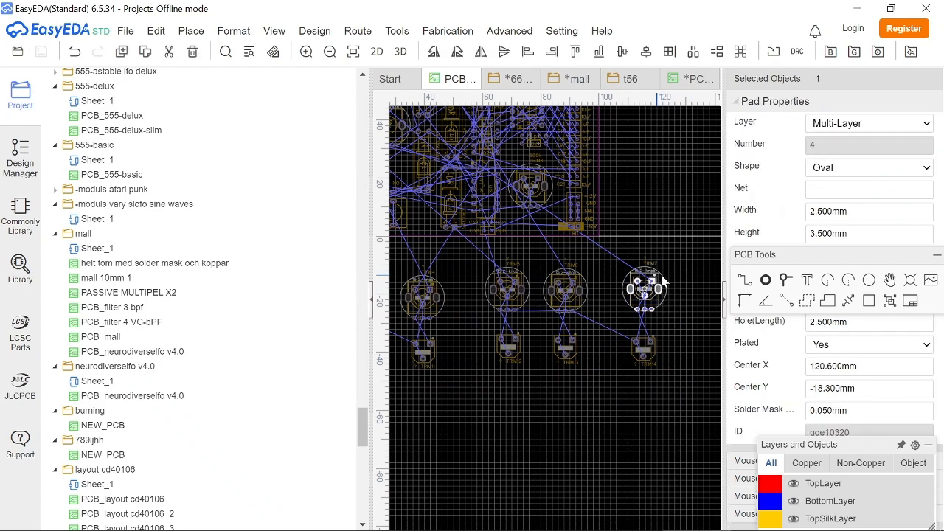
pyautogui.click(660, 293)
pyautogui.press('Delete')
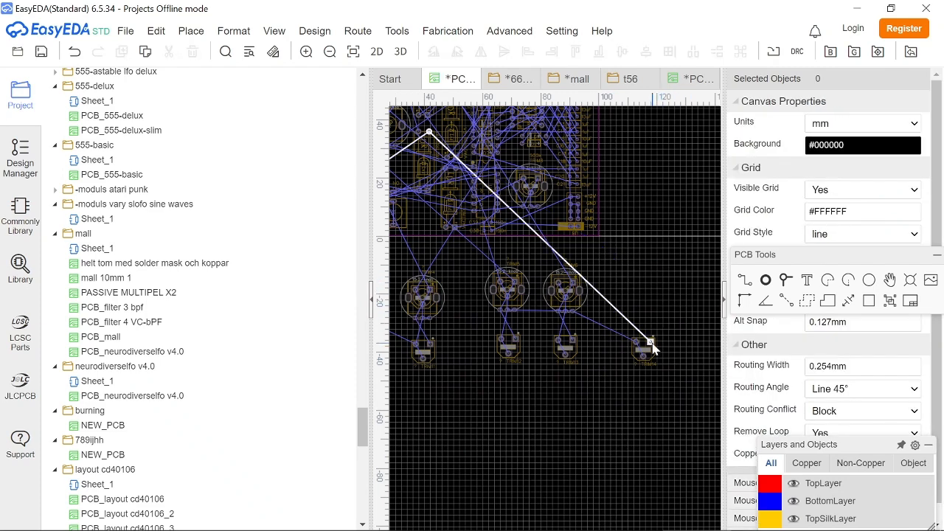
pyautogui.click(580, 293)
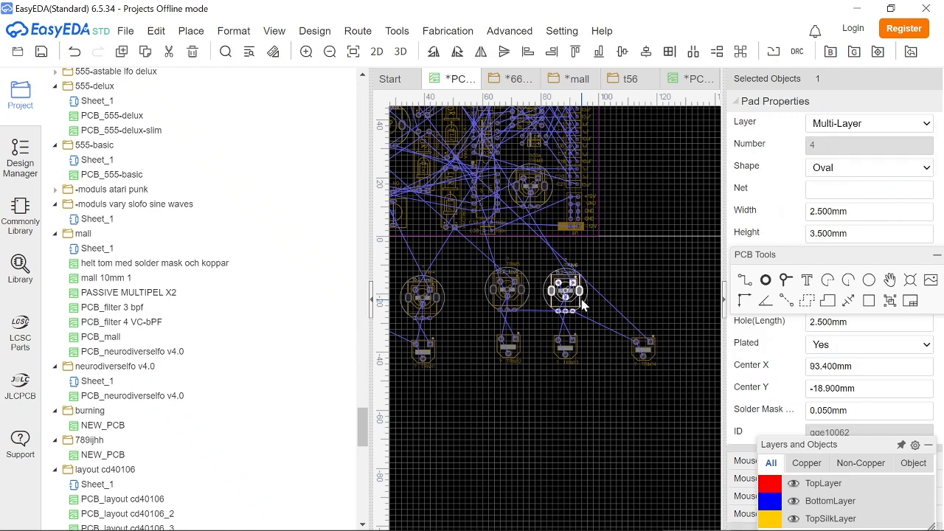
pyautogui.click(582, 299)
pyautogui.press('Delete')
pyautogui.click(519, 298)
pyautogui.press('Delete')
pyautogui.click(434, 308)
pyautogui.press('Delete')
# - Delete the three remaining large trimmer footprints in the row below the board, keeping the small trimmers
pyautogui.moveTo(443, 385); pyautogui.dragTo(612, 398, button='right')
pyautogui.click(539, 326)
pyautogui.press('Delete')
pyautogui.click(469, 319)
pyautogui.press('Delete')
pyautogui.moveTo(440, 312); pyautogui.dragTo(523, 434, button='right')
pyautogui.click(558, 371)
pyautogui.press('Delete')
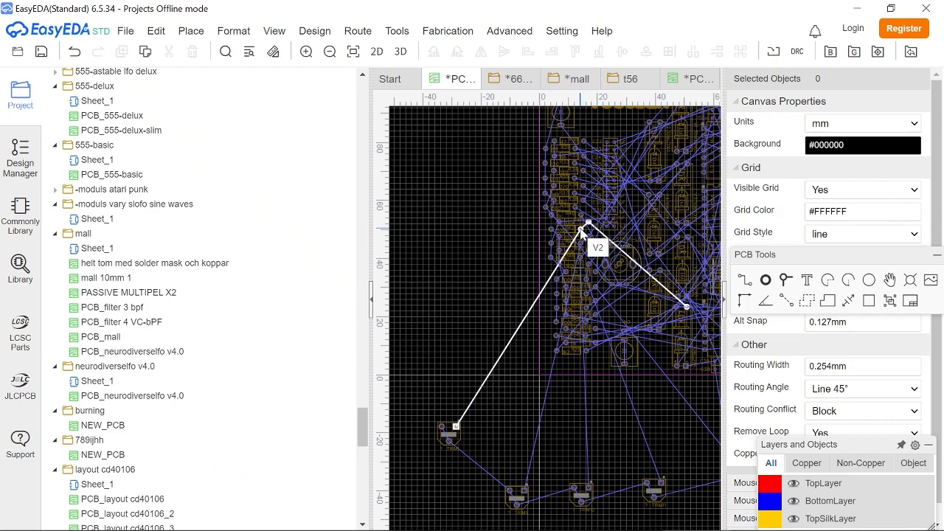
# - Move the lower resistors of the left column down to the board's bottom edge, and fit SYNTH-JACK, rotated a quarter turn, into the upper left corner
pyautogui.moveTo(593, 351); pyautogui.dragTo(555, 287)
pyautogui.moveTo(481, 146); pyautogui.dragTo(465, 236, button='right')
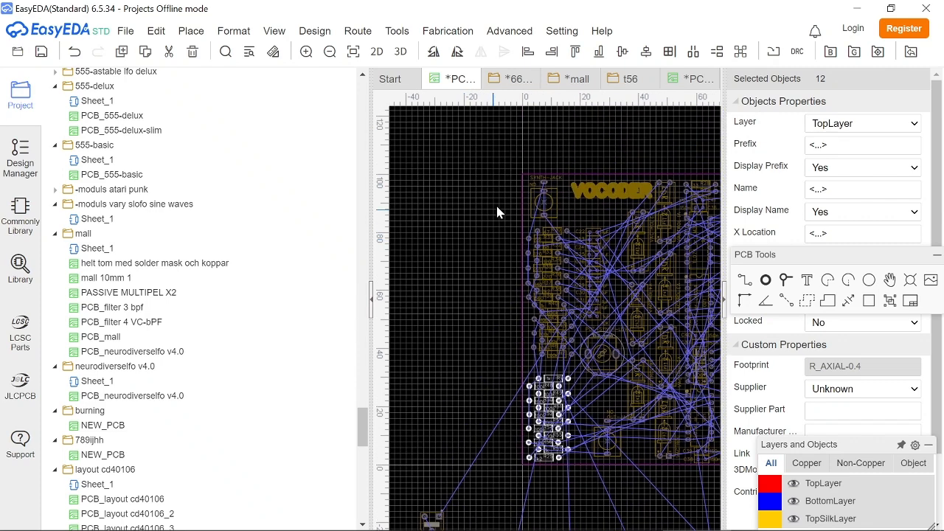
pyautogui.click(553, 209)
pyautogui.press('space')
pyautogui.press('space')
pyautogui.press('space')
pyautogui.moveTo(546, 202); pyautogui.dragTo(540, 190)
pyautogui.click(540, 221)
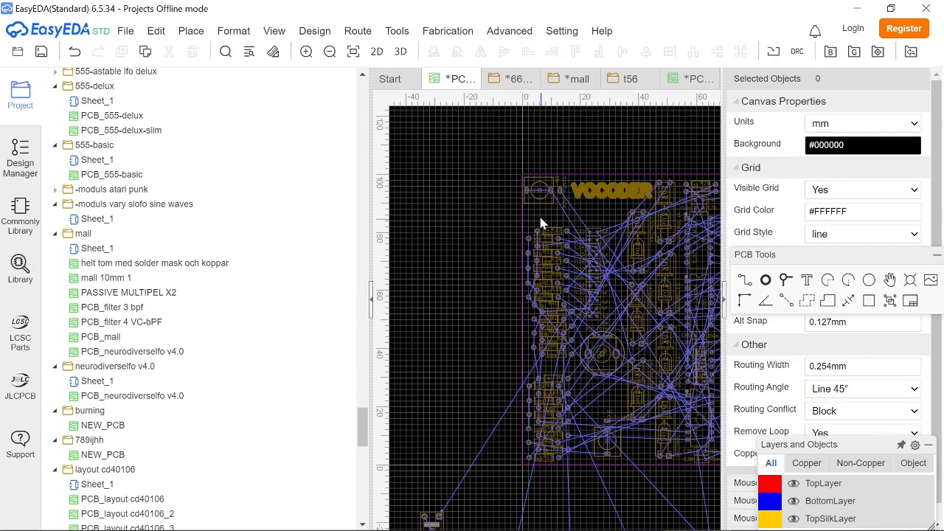
# - Move the upper group of resistors in the left column up to just below SYNTH-JACK
pyautogui.moveTo(571, 367); pyautogui.dragTo(534, 314)
pyautogui.moveTo(519, 226); pyautogui.dragTo(518, 227)
pyautogui.click(558, 218)
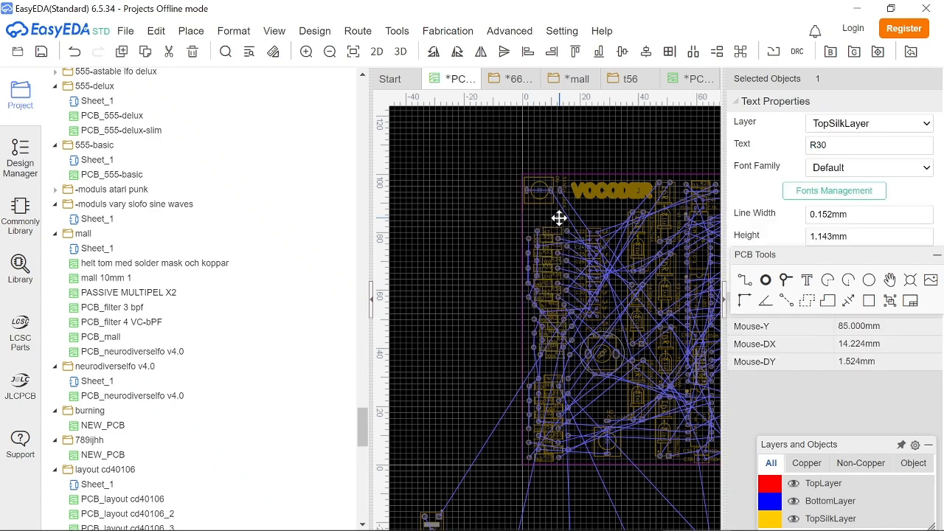
pyautogui.click(566, 263)
pyautogui.moveTo(572, 368); pyautogui.dragTo(536, 217)
pyautogui.click(472, 299)
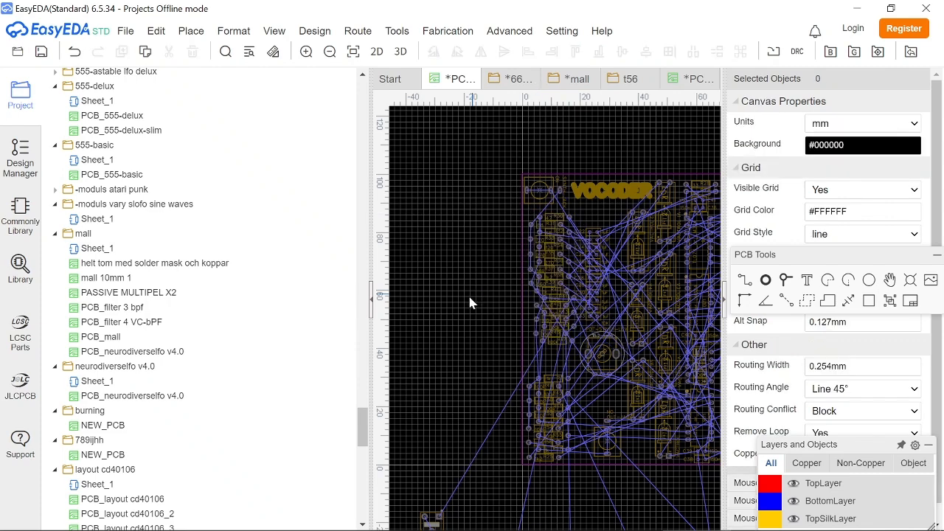
# - Bring TRIM1 next to the board's left edge and shift the lowest resistors of the upper group down to the lower group
pyautogui.moveTo(439, 520); pyautogui.dragTo(475, 345)
pyautogui.moveTo(573, 352); pyautogui.dragTo(539, 341)
pyautogui.moveTo(480, 346)
pyautogui.mouseDown()
pyautogui.moveTo(533, 318)
pyautogui.moveTo(557, 323)
pyautogui.moveTo(476, 323)
pyautogui.moveTo(474, 336)
pyautogui.mouseUp()
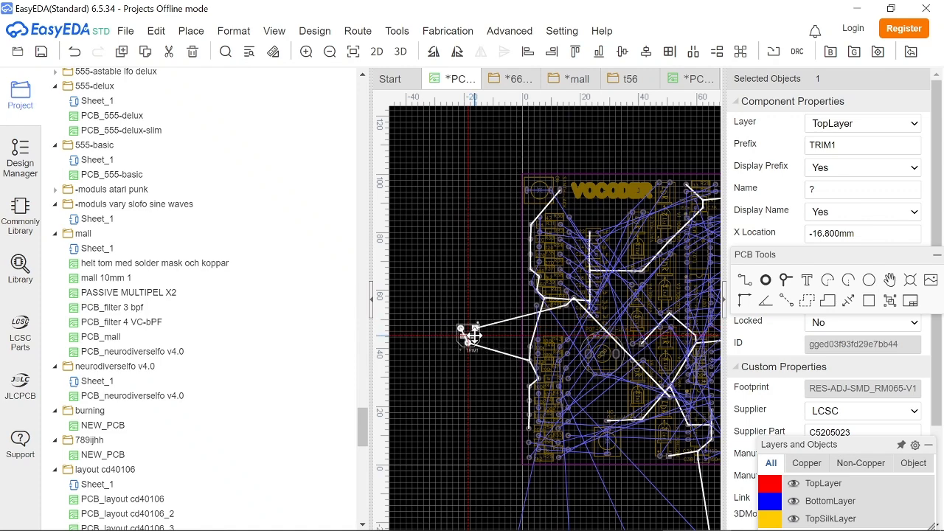
pyautogui.click(617, 323)
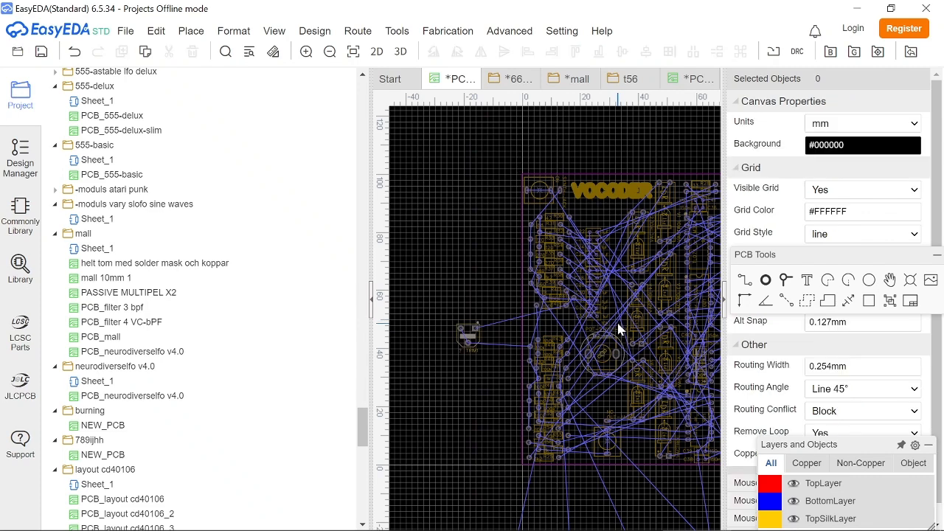
# - Move the capacitor column up over the VOCODER title and POT-SYNTH-LEV out below the board's lower left corner
pyautogui.moveTo(590, 230); pyautogui.dragTo(597, 181)
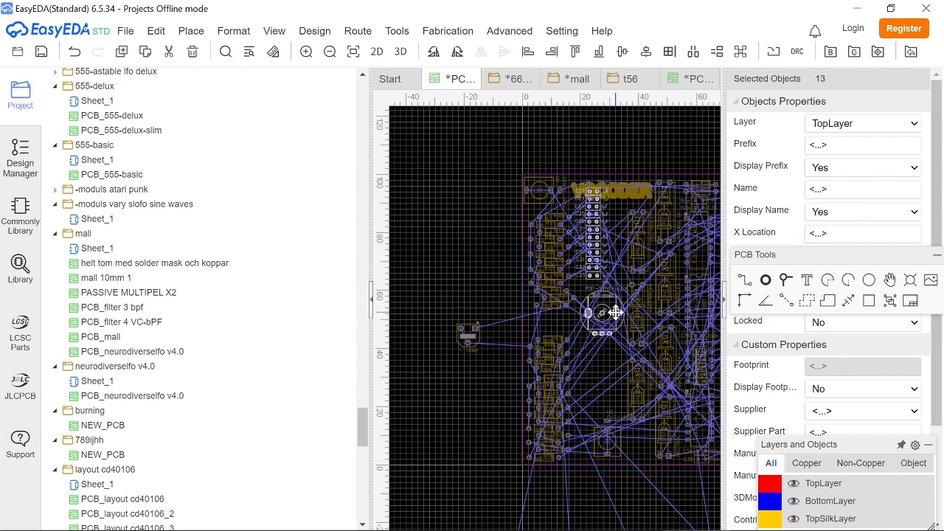
pyautogui.click(622, 165)
pyautogui.moveTo(616, 311); pyautogui.dragTo(571, 516)
# - Place TRIM1 in the free space below the capacitor column, at X 26.8 mm
pyautogui.moveTo(471, 334); pyautogui.dragTo(602, 298)
pyautogui.moveTo(643, 512); pyautogui.dragTo(583, 343, button='right')
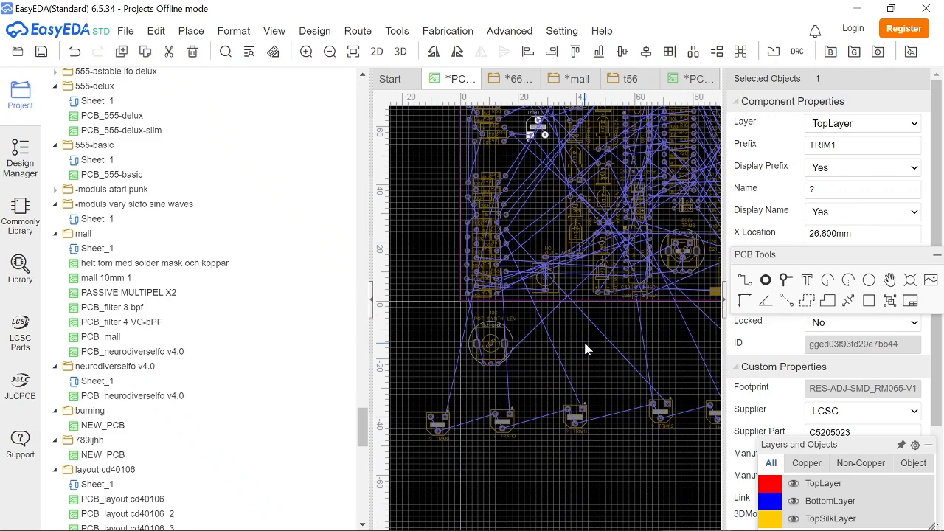
pyautogui.scroll(-3, 595, 461)
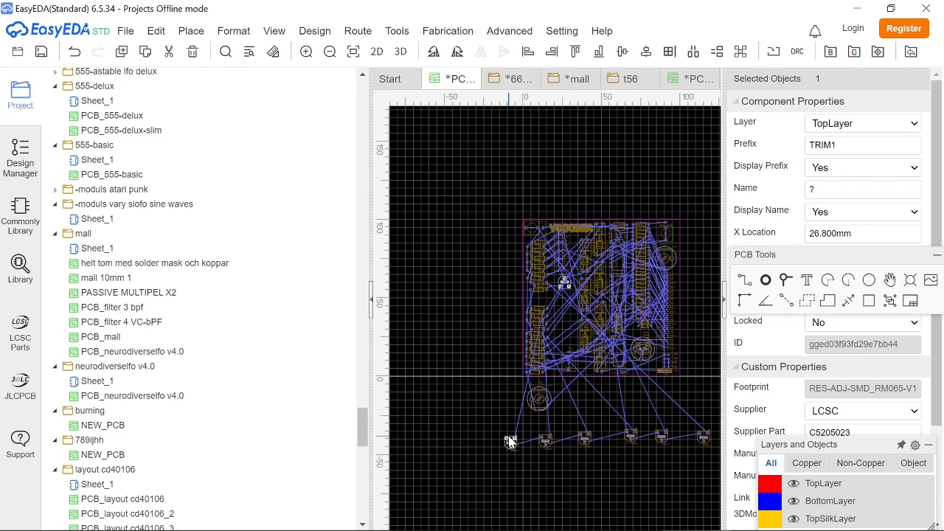
# - Rotate the six trimmers in the row below the board by 180 degrees, and place TRIM10 directly below TRIM9
pyautogui.click(510, 443)
pyautogui.click(546, 441)
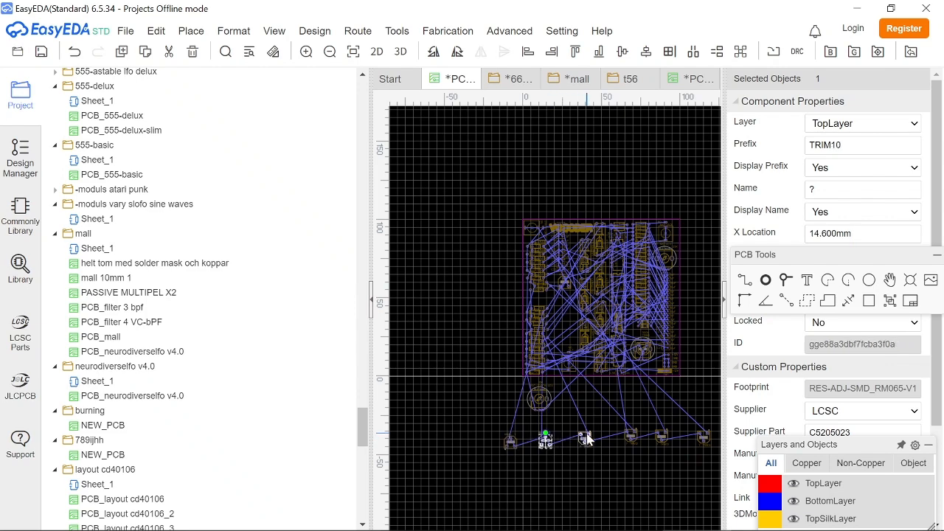
pyautogui.click(585, 439)
pyautogui.click(632, 439)
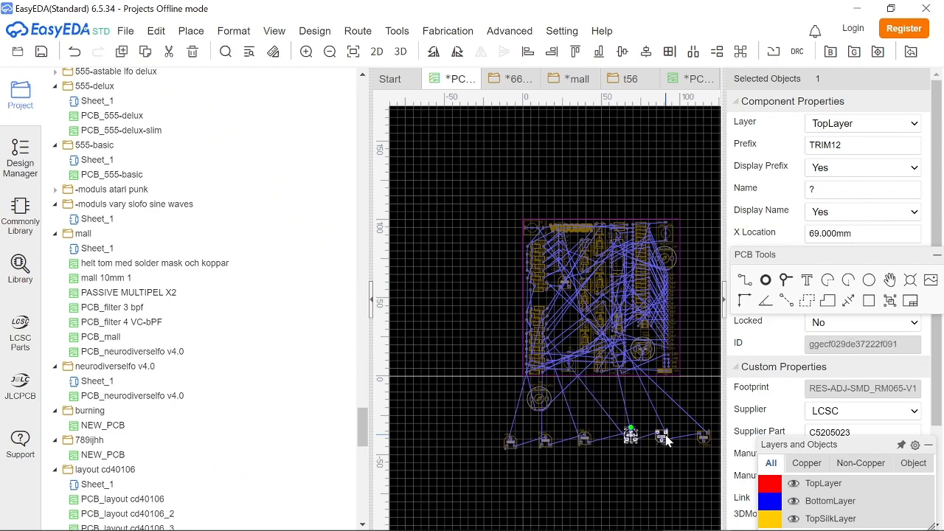
pyautogui.click(666, 439)
pyautogui.click(704, 439)
pyautogui.moveTo(543, 446); pyautogui.dragTo(511, 459)
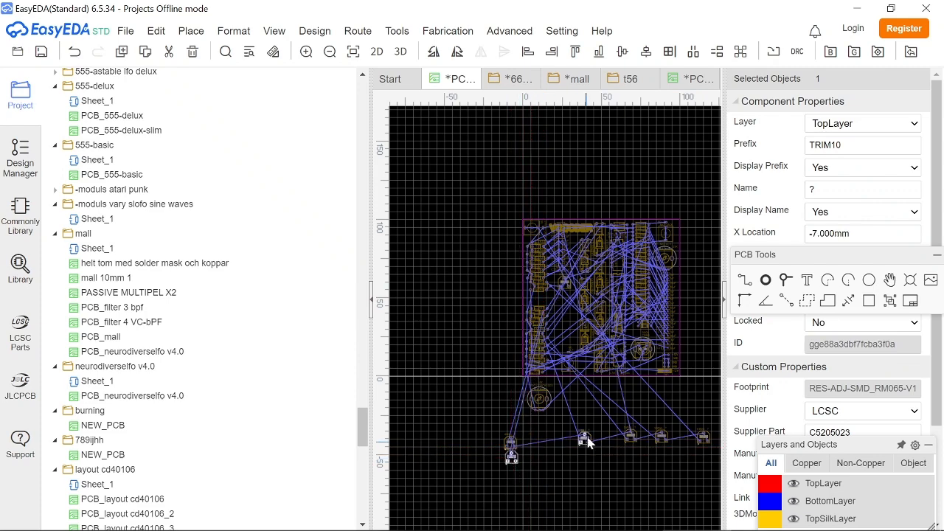
# - Turn the designator texts of TRIM9, TRIM10 and TRIM11 upright
pyautogui.scroll(6, 514, 461)
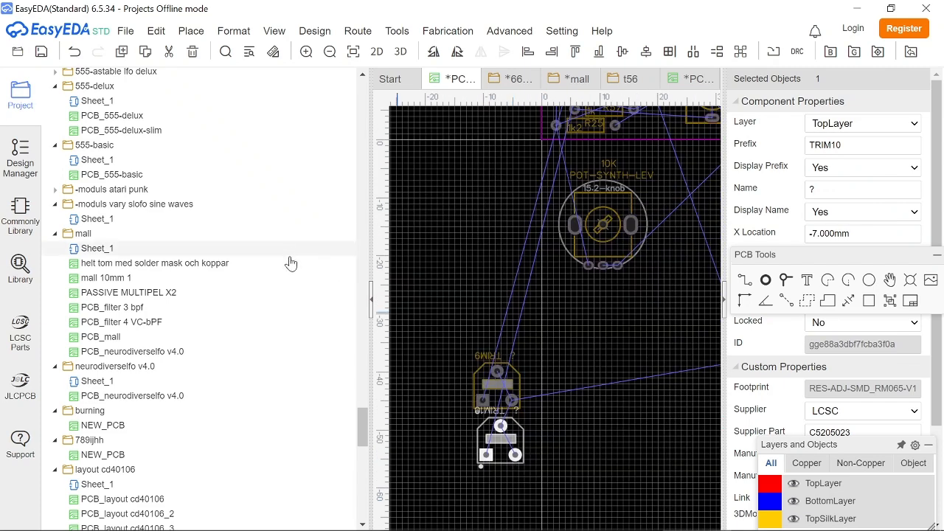
pyautogui.click(371, 301)
pyautogui.click(331, 357)
pyautogui.press('space')
pyautogui.press('space')
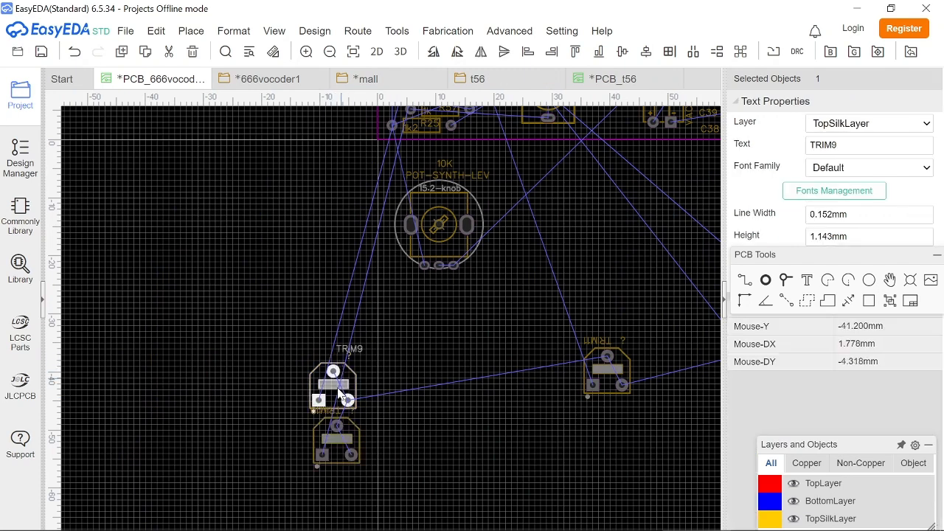
pyautogui.click(337, 409)
pyautogui.press('space')
pyautogui.press('space')
pyautogui.click(603, 342)
pyautogui.press('space')
pyautogui.press('space')
pyautogui.moveTo(603, 336); pyautogui.dragTo(603, 340)
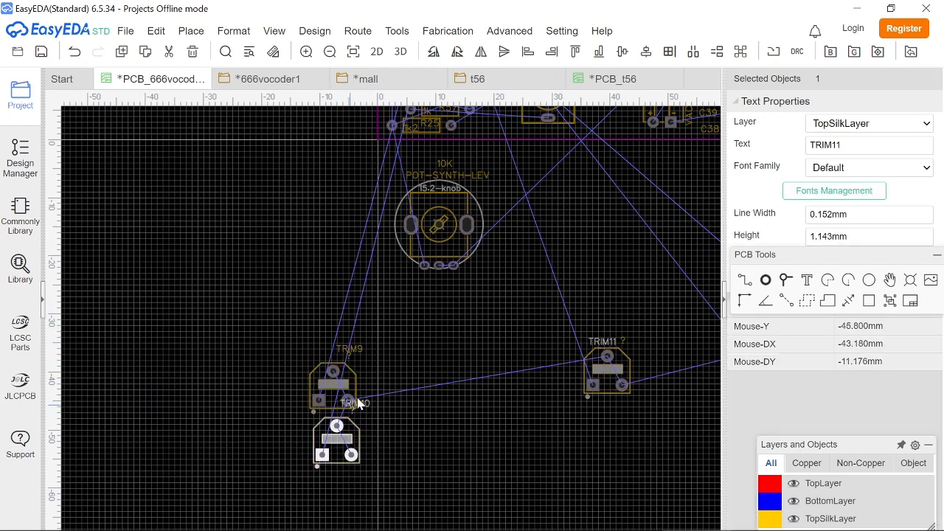
# - Place TRIM10's designator vertically along its right side and move TRIM9 down close to TRIM10
pyautogui.moveTo(359, 404)
pyautogui.mouseDown()
pyautogui.moveTo(392, 432)
pyautogui.moveTo(353, 418)
pyautogui.mouseUp()
pyautogui.press('space')
pyautogui.press('space')
pyautogui.press('space')
pyautogui.click(390, 423)
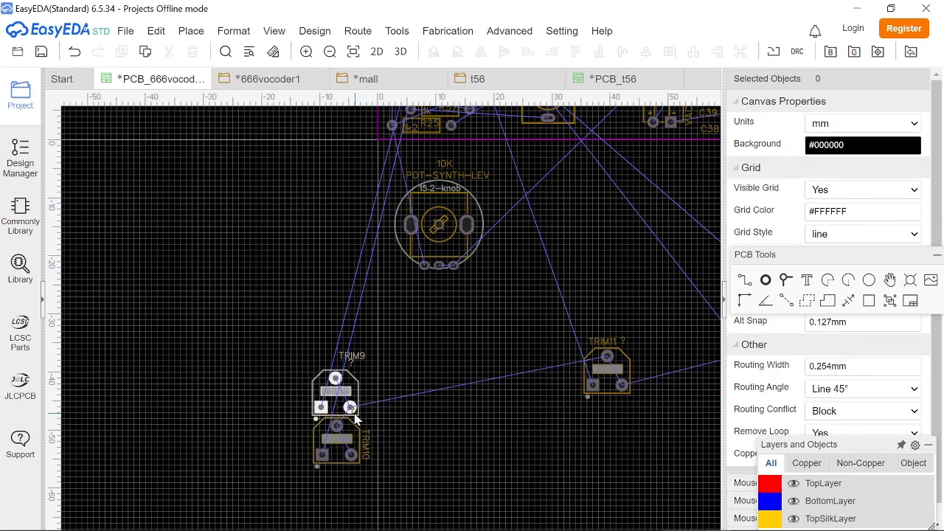
pyautogui.click(367, 425)
# - Rotate TRIM9's designator to vertical and place it along the trimmer's right side
pyautogui.moveTo(365, 358); pyautogui.dragTo(388, 380)
pyautogui.press('space')
pyautogui.press('space')
pyautogui.click(353, 365)
pyautogui.click(617, 467)
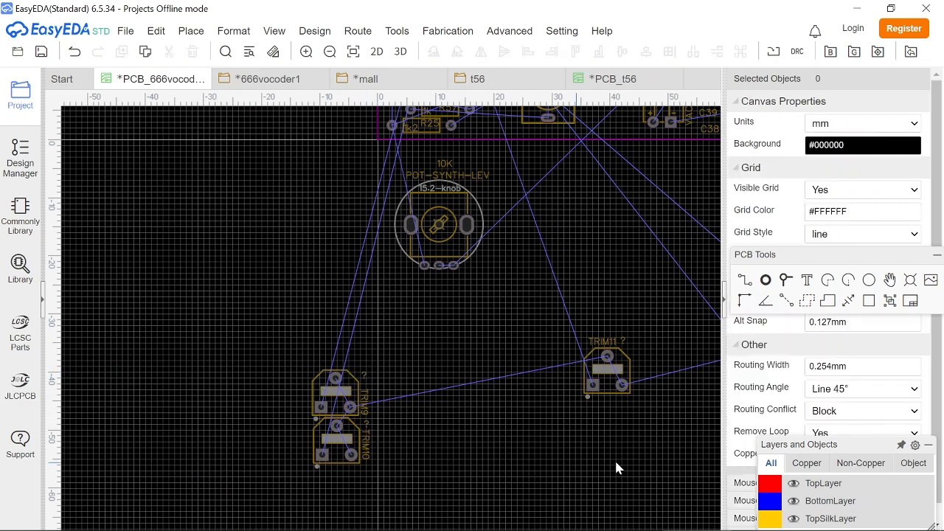
# - Set TRIM11's designator vertically along its right side and move the trimmer directly below TRIM10
pyautogui.click(625, 343)
pyautogui.moveTo(609, 343); pyautogui.dragTo(652, 360)
pyautogui.press('space')
pyautogui.click(582, 344)
pyautogui.moveTo(569, 375); pyautogui.dragTo(338, 488)
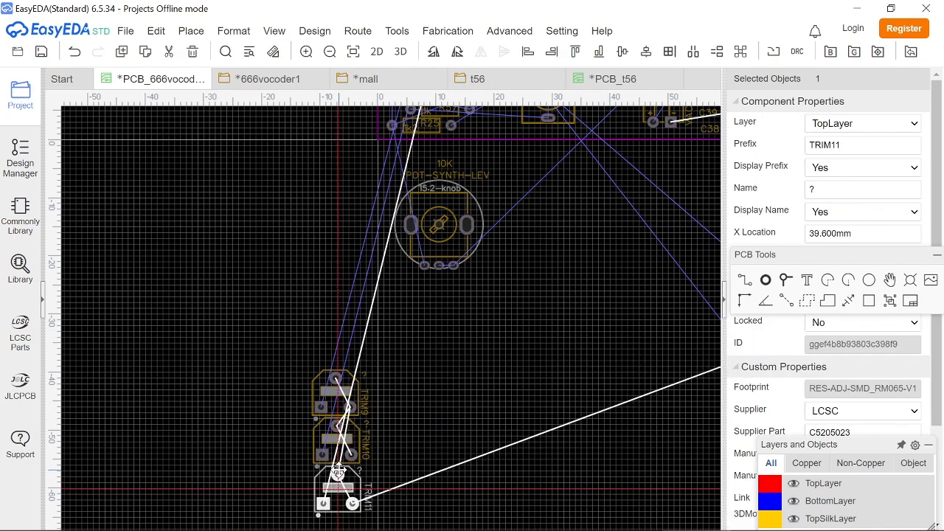
# - Move the stack of TRIM9, TRIM10 and TRIM11 onto the board directly below TRIM1
pyautogui.moveTo(389, 520); pyautogui.dragTo(319, 342)
pyautogui.moveTo(366, 402); pyautogui.dragTo(603, 192)
pyautogui.scroll(-5, 632, 402)
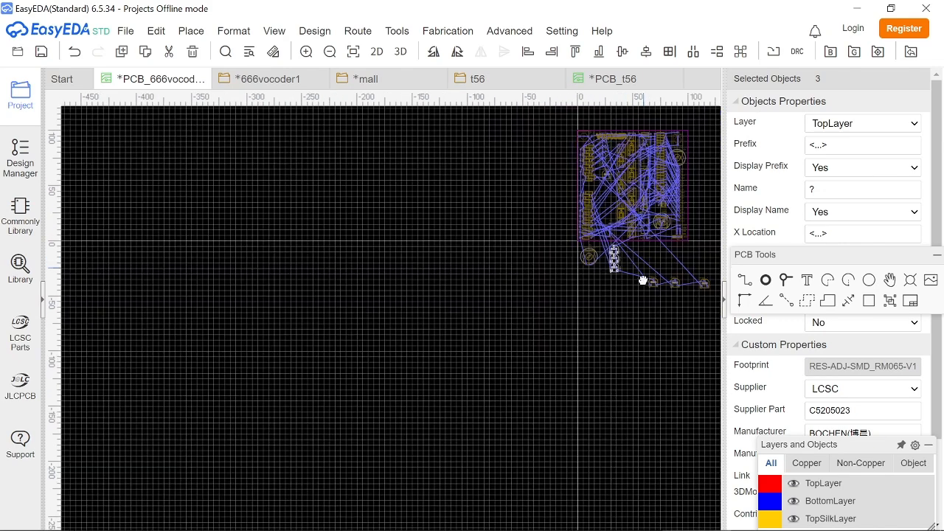
pyautogui.scroll(5, 634, 402)
pyautogui.moveTo(632, 181); pyautogui.dragTo(633, 347, button='right')
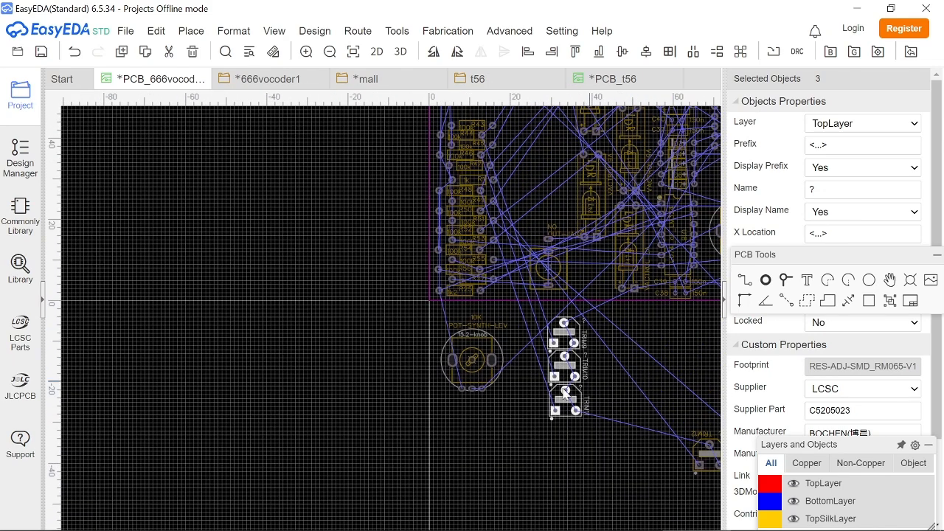
pyautogui.moveTo(564, 329); pyautogui.dragTo(538, 127)
pyautogui.moveTo(572, 214); pyautogui.dragTo(587, 359, button='right')
pyautogui.moveTo(551, 188)
pyautogui.mouseDown()
pyautogui.moveTo(563, 202)
pyautogui.moveTo(567, 188)
pyautogui.mouseUp()
pyautogui.moveTo(583, 365); pyautogui.dragTo(555, 224)
# - Move the OUT-JACK label from above the output jack to below it
pyautogui.moveTo(575, 400); pyautogui.dragTo(559, 436)
pyautogui.click(569, 373)
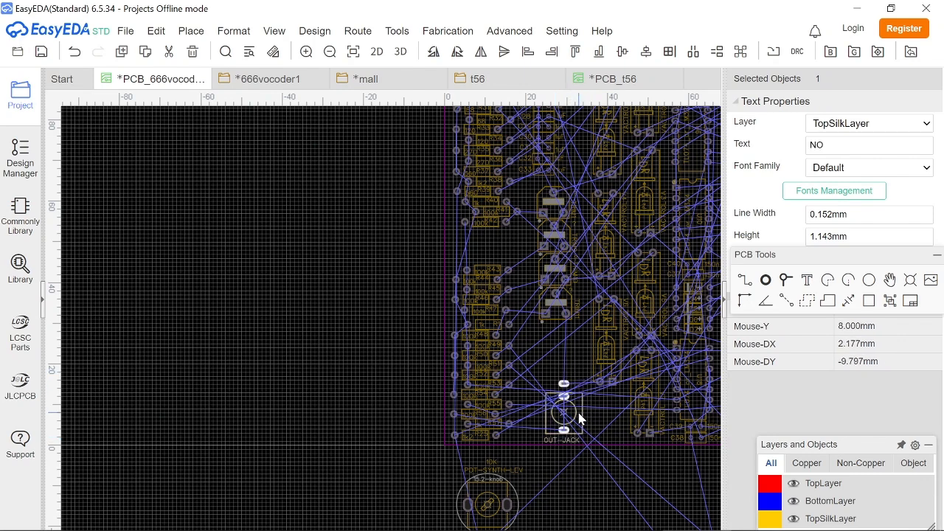
pyautogui.click(561, 472)
# - Rotate the designators of TRIM12 and TRIM13 to vertical and place them along the right side of each trimmer
pyautogui.moveTo(542, 460); pyautogui.dragTo(386, 327, button='right')
pyautogui.moveTo(502, 417); pyautogui.dragTo(611, 426)
pyautogui.press('space')
pyautogui.press('space')
pyautogui.press('space')
pyautogui.press('space')
pyautogui.press('space')
pyautogui.press('space')
pyautogui.press('space')
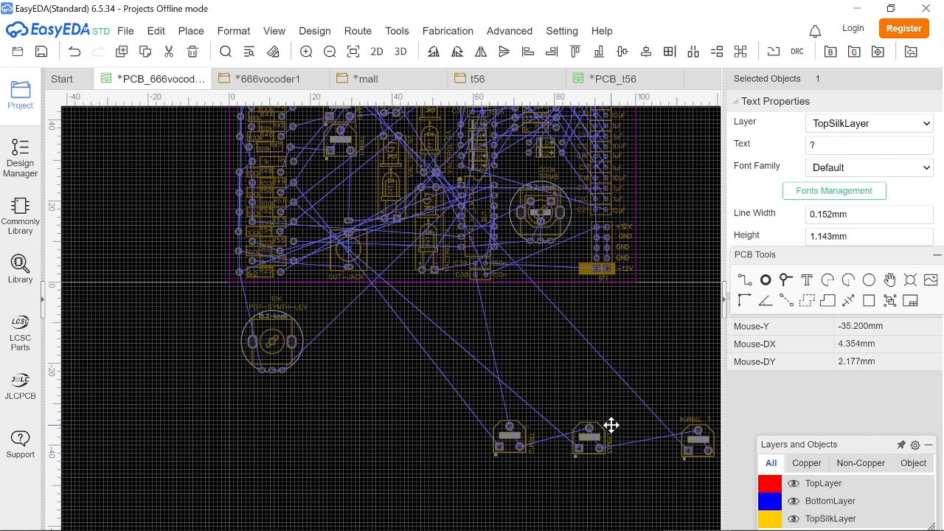
pyautogui.click(636, 440)
# - Place TRIM14's designator vertically along its right side with the value text above it
pyautogui.moveTo(690, 481); pyautogui.dragTo(522, 458, button='right')
pyautogui.moveTo(523, 397); pyautogui.dragTo(540, 407)
pyautogui.press('space')
pyautogui.click(548, 403)
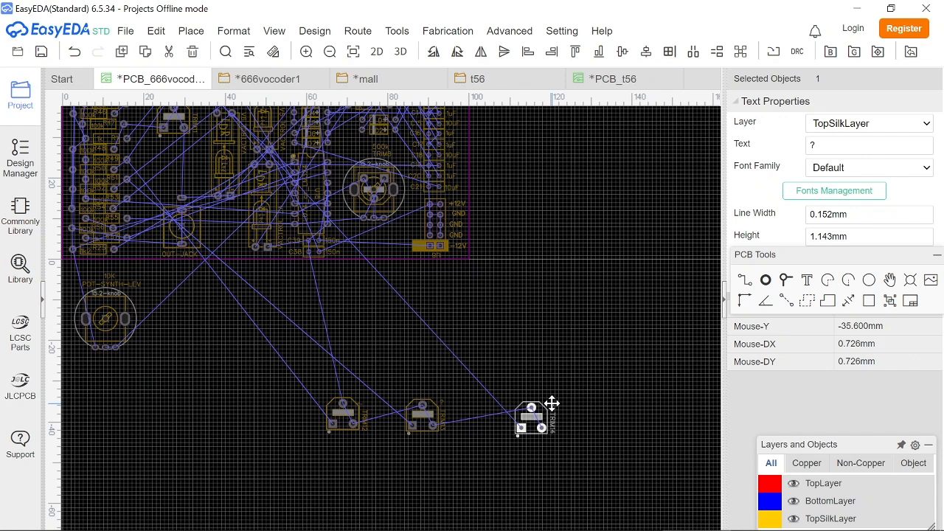
pyautogui.click(578, 443)
# - Stack TRIM12 above TRIM13 and TRIM14 below it in one vertical column
pyautogui.moveTo(531, 409); pyautogui.dragTo(422, 441)
pyautogui.click(463, 500)
pyautogui.moveTo(348, 418); pyautogui.dragTo(422, 377)
pyautogui.click(422, 467)
pyautogui.click(424, 448)
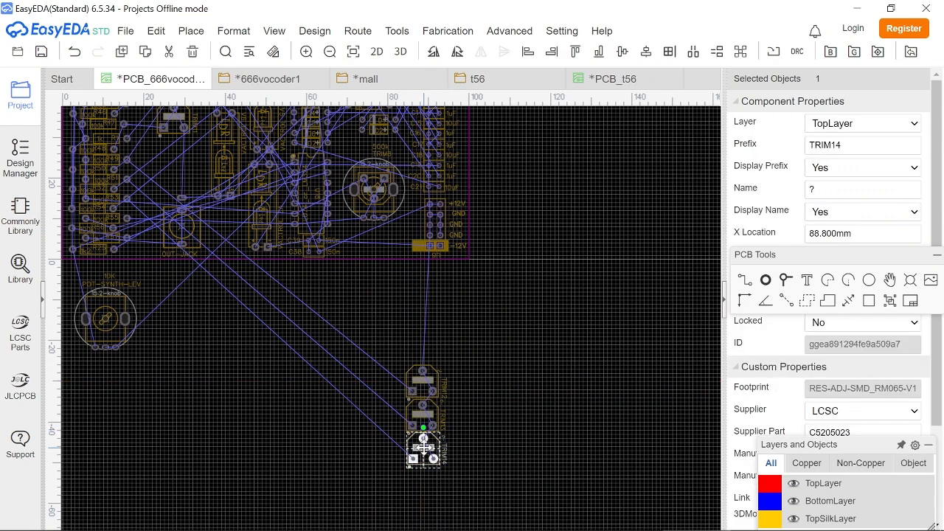
pyautogui.moveTo(424, 447); pyautogui.dragTo(423, 447)
# - Nudge TRIM14 into line with TRIM12 and TRIM13 at X 88.6 mm
pyautogui.moveTo(466, 484); pyautogui.dragTo(405, 333)
pyautogui.scroll(5, 405, 435)
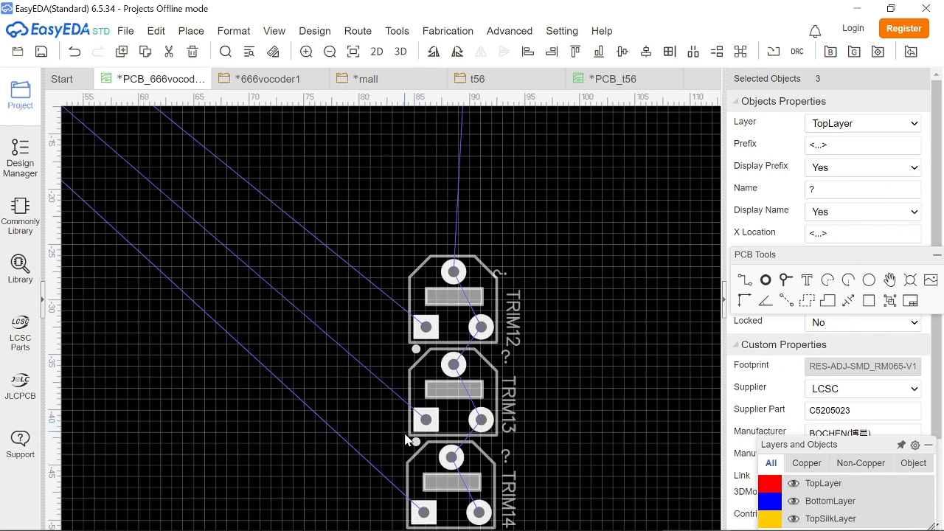
pyautogui.click(455, 461)
pyautogui.click(366, 444)
pyautogui.click(453, 457)
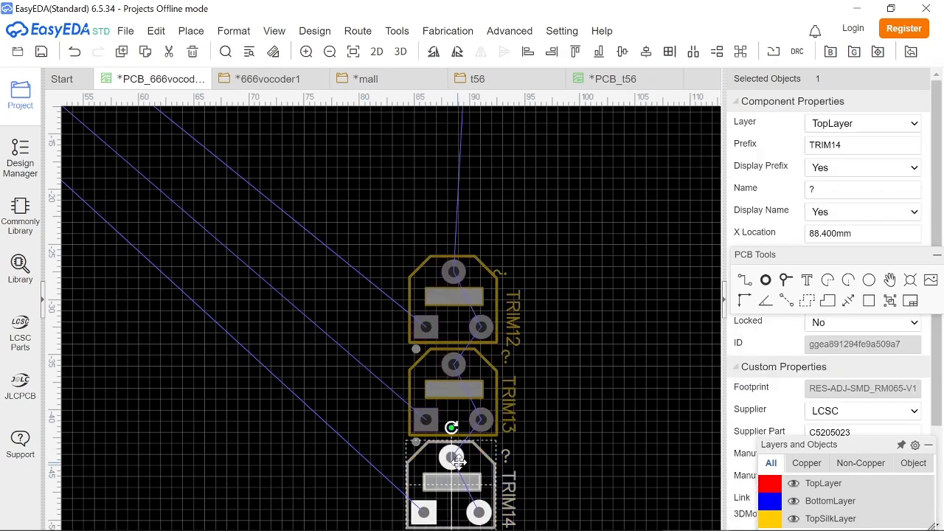
pyautogui.moveTo(453, 457); pyautogui.dragTo(455, 458)
pyautogui.click(552, 457)
# - Move the stack of TRIM12, TRIM13 and TRIM14 onto the board directly below TRIM11
pyautogui.scroll(-6, 567, 491)
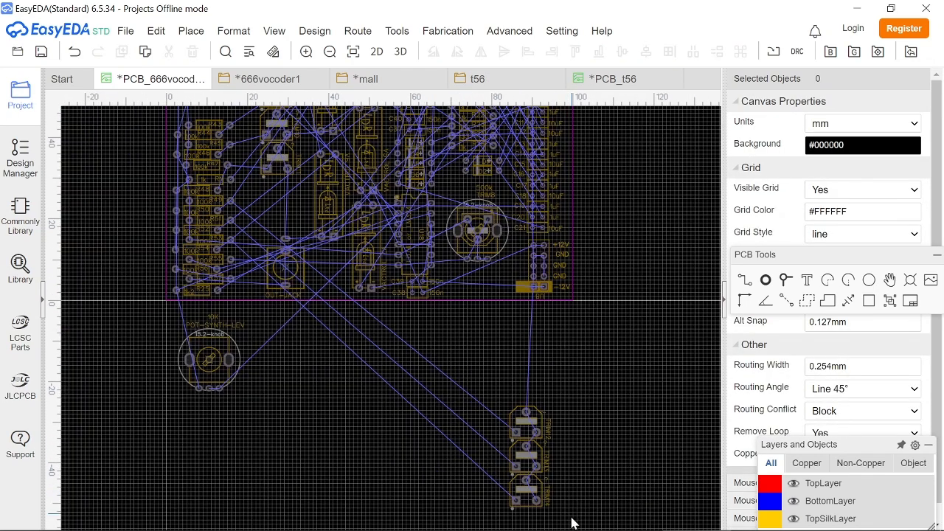
pyautogui.moveTo(573, 523); pyautogui.dragTo(494, 378)
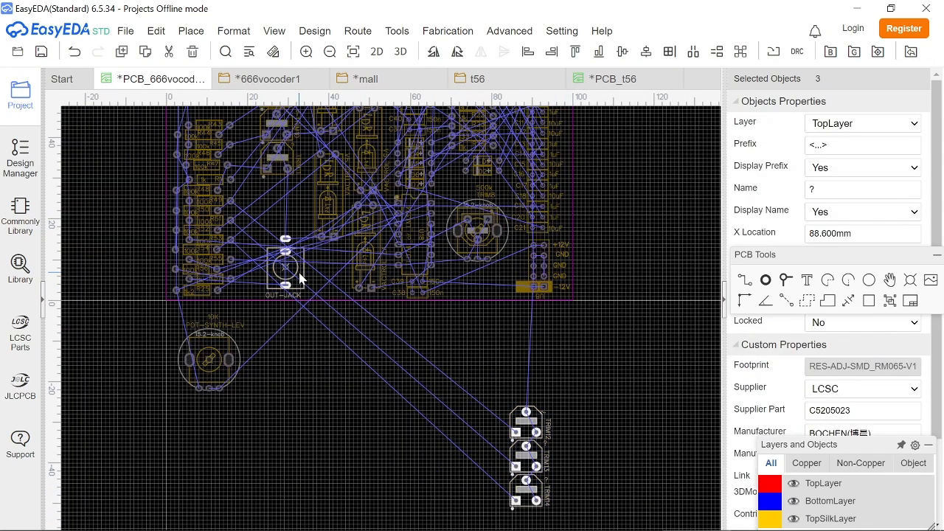
pyautogui.moveTo(520, 424); pyautogui.dragTo(284, 201)
# - Move the output jack right to the board's bottom edge and set its OUT-JACK label vertically beside it
pyautogui.moveTo(305, 279); pyautogui.dragTo(363, 259)
pyautogui.press('space')
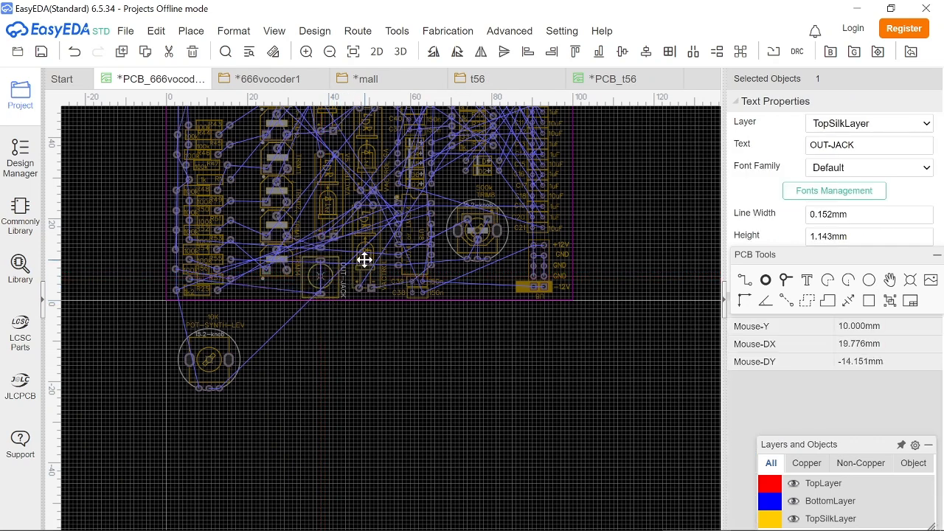
pyautogui.click(478, 347)
# - Rotate TRIM8 a quarter turn and move it down beside the power header, at X 80.6 mm
pyautogui.moveTo(490, 189); pyautogui.dragTo(508, 256)
pyautogui.press('space')
pyautogui.press('space')
pyautogui.click(495, 233)
pyautogui.press('space')
pyautogui.press('space')
pyautogui.press('space')
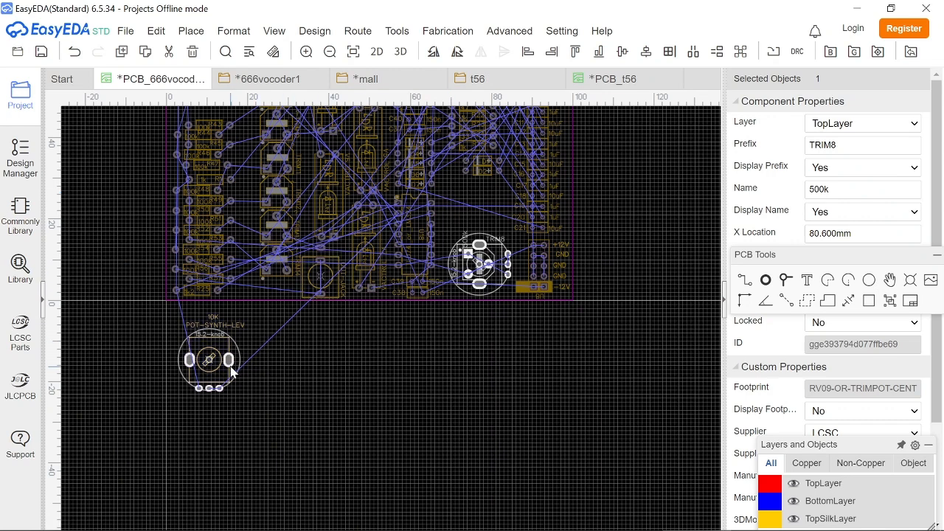
# - Move POT-SYNTH-LEV onto the board directly above TRIM8 and rotate it a quarter turn
pyautogui.moveTo(230, 364); pyautogui.dragTo(518, 189)
pyautogui.press('space')
# - Rotate the jack in the board's upper right corner and move it to the top edge, with POT-MIC-LEV close below at X 93 mm
pyautogui.moveTo(600, 242); pyautogui.dragTo(639, 452, button='right')
pyautogui.moveTo(597, 230); pyautogui.dragTo(607, 230)
pyautogui.click(608, 197)
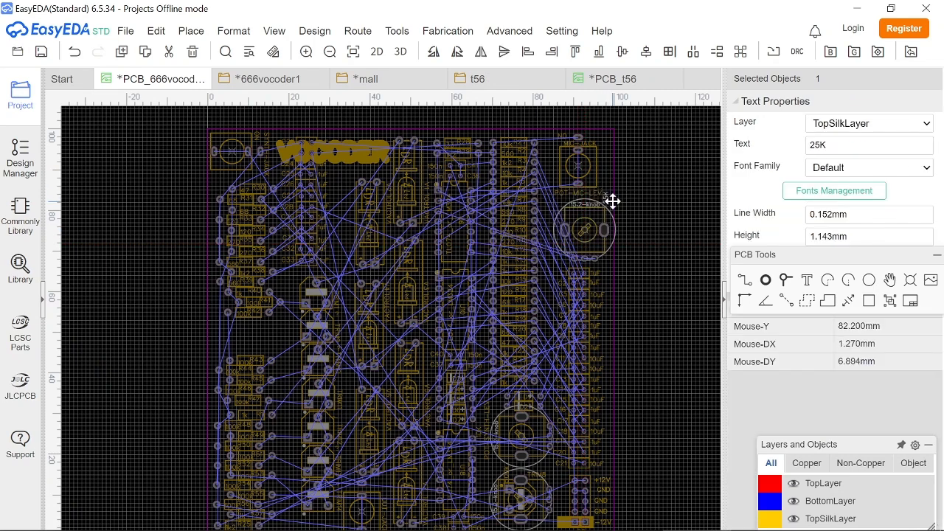
pyautogui.click(598, 166)
pyautogui.moveTo(598, 166); pyautogui.dragTo(589, 135)
pyautogui.click(589, 148)
pyautogui.press('space')
pyautogui.moveTo(593, 213); pyautogui.dragTo(596, 202)
pyautogui.moveTo(654, 292); pyautogui.dragTo(652, 236, button='right')
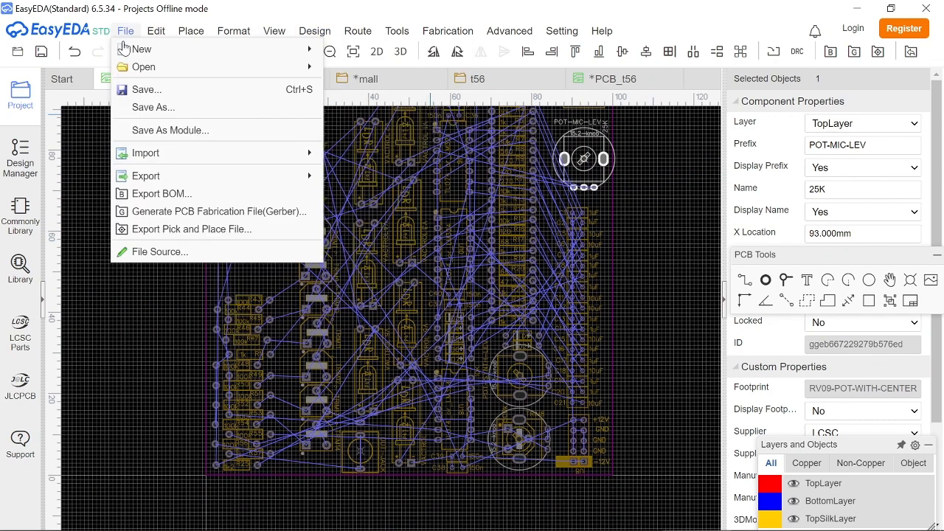
# - Save the board and run the auto router on the cloud server for all layers with real-time display
pyautogui.click(133, 86)
pyautogui.moveTo(358, 31)
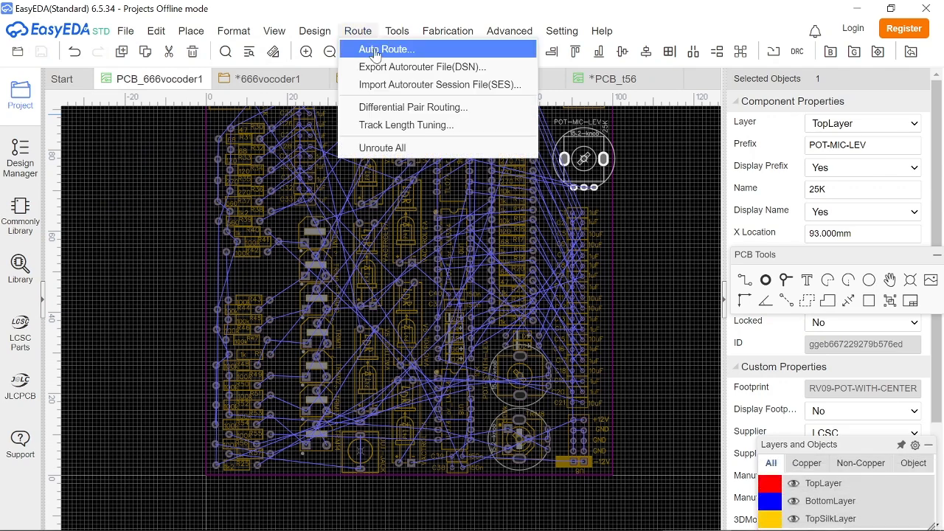
pyautogui.click(376, 50)
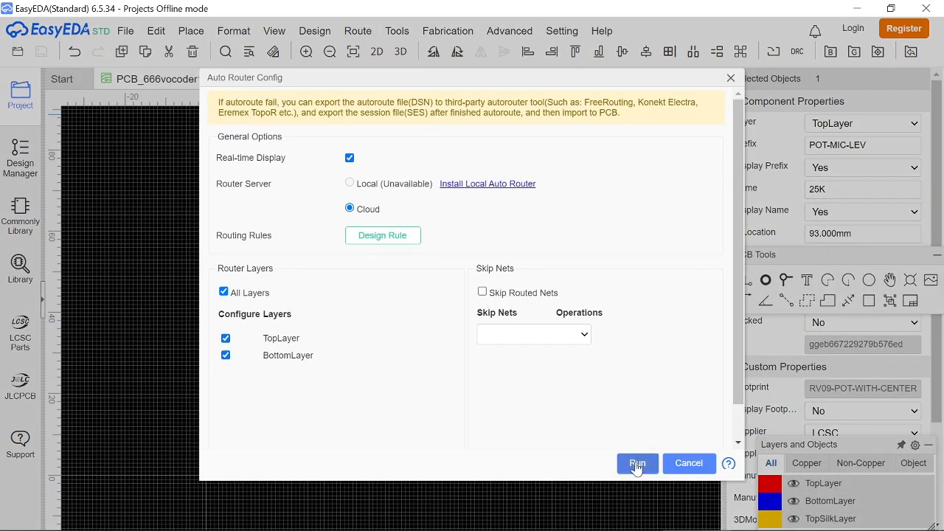
pyautogui.click(637, 463)
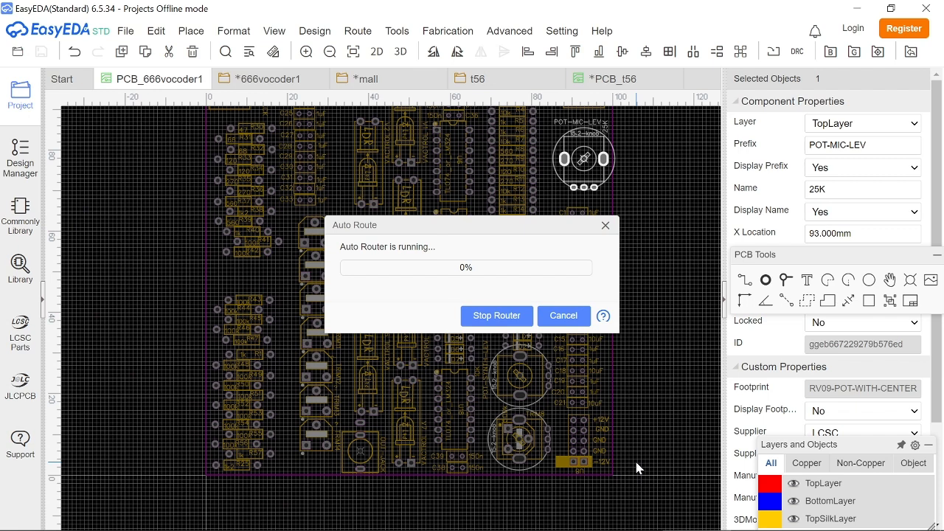
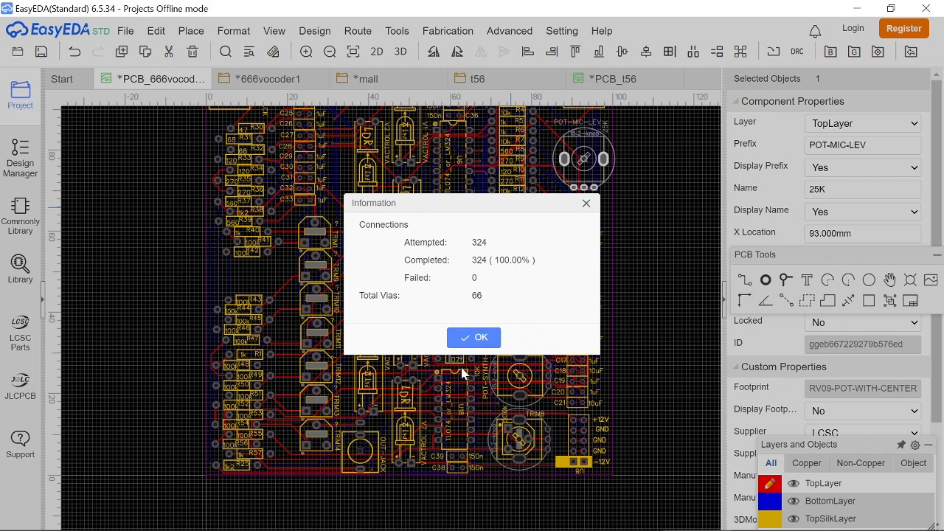
# - Close the routing report and move the VOCODER silkscreen text off the capacitors into the gap between R42 and R43
pyautogui.click(483, 337)
pyautogui.moveTo(677, 165); pyautogui.dragTo(677, 251, button='right')
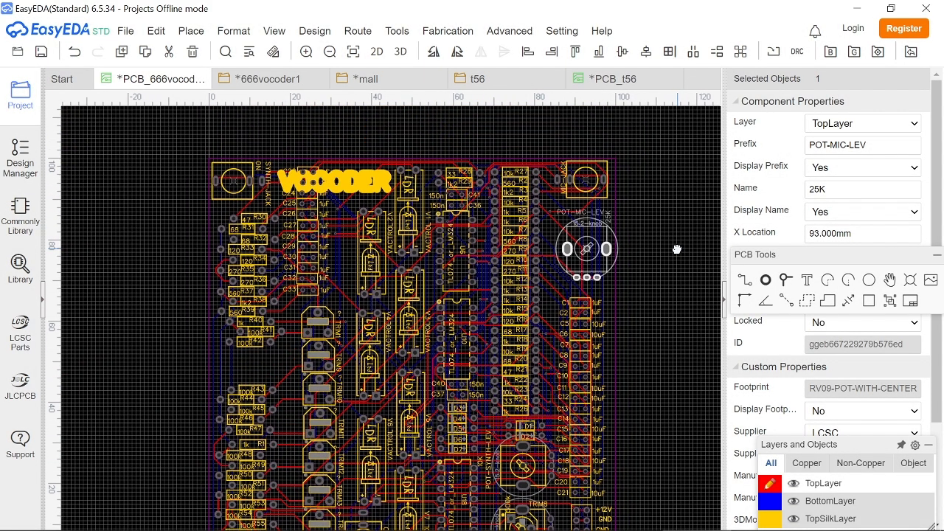
pyautogui.click(337, 193)
pyautogui.moveTo(345, 193); pyautogui.dragTo(253, 366)
# - Set the VOCODER text's height to 3 mm and line width to 1 mm, and fit it inside the board's left edge
pyautogui.doubleClick(253, 367)
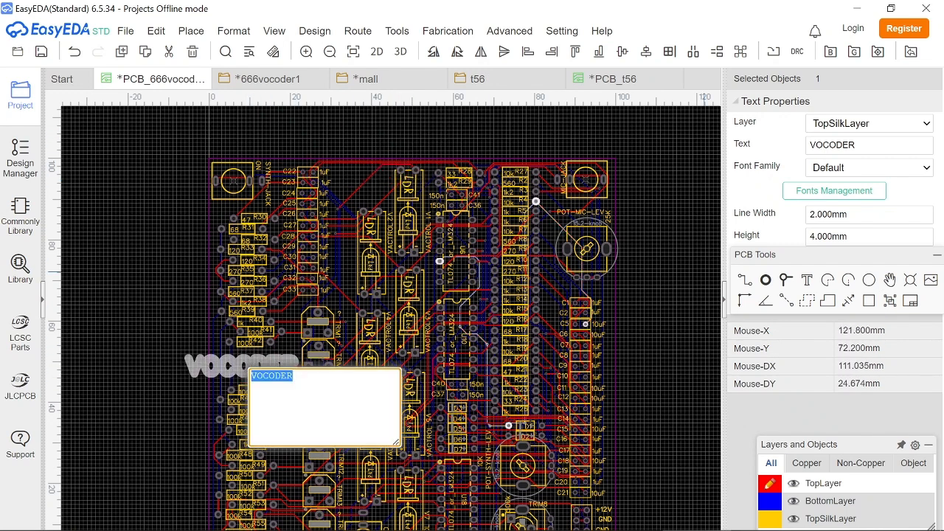
pyautogui.click(834, 236)
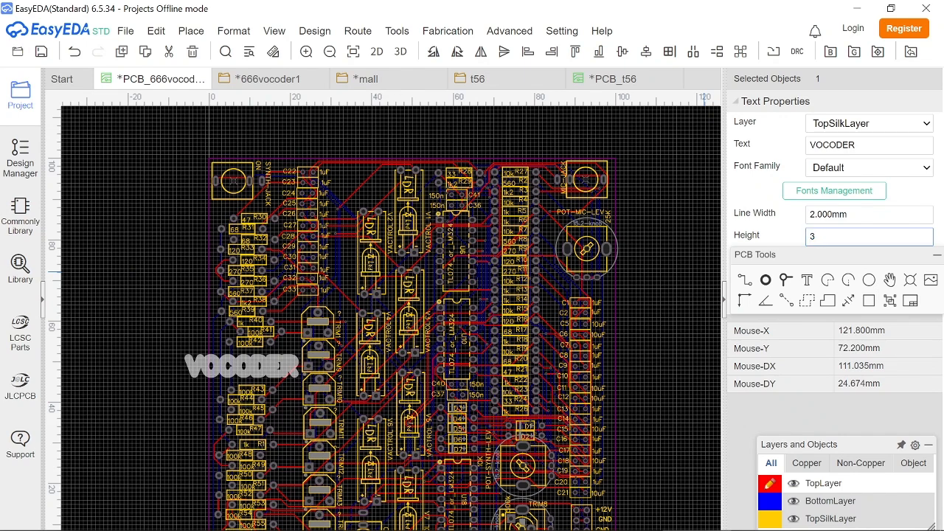
pyautogui.click(833, 215)
pyautogui.write('1')
pyautogui.click(665, 275)
pyautogui.moveTo(233, 366); pyautogui.dragTo(262, 360)
pyautogui.click(677, 340)
# - Check the routed board from top to bottom and save it
pyautogui.moveTo(657, 406); pyautogui.dragTo(657, 259, button='right')
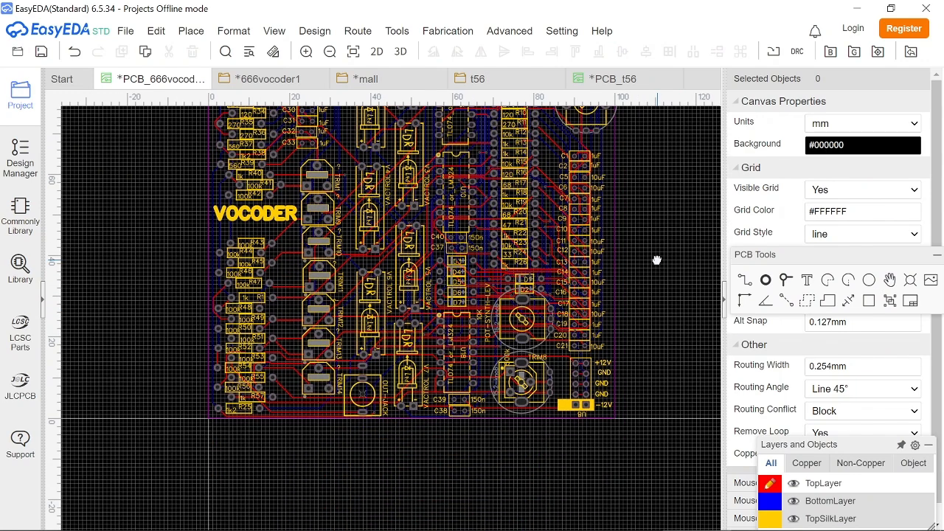
pyautogui.moveTo(648, 237); pyautogui.dragTo(656, 374, button='right')
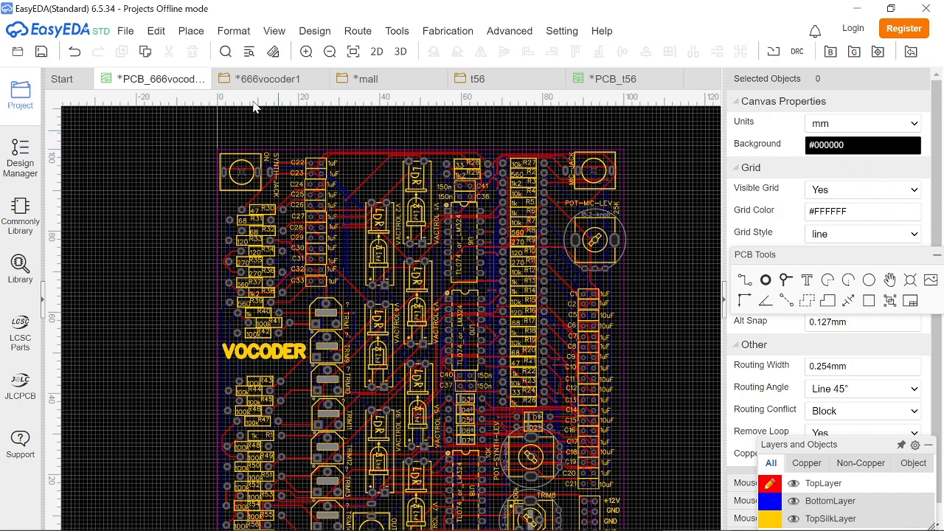
pyautogui.click(126, 31)
pyautogui.click(133, 89)
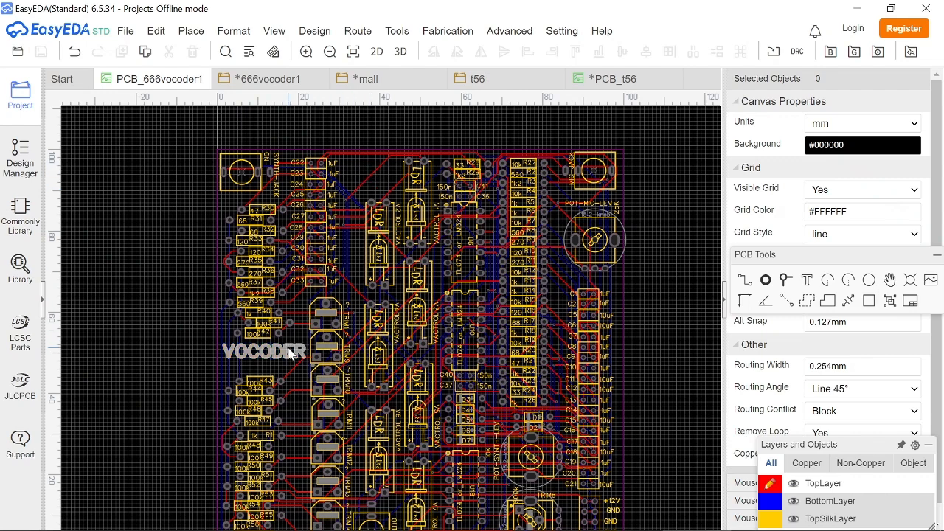
# - Copy the VOCODER text to the free area beside C22 at the board's upper edge and change the copy to 666
pyautogui.click(360, 175)
pyautogui.moveTo(359, 174); pyautogui.dragTo(362, 175)
pyautogui.click(273, 353)
pyautogui.hotkey('ctrl', 'c')
pyautogui.hotkey('ctrl', 'v')
pyautogui.click(355, 174)
pyautogui.doubleClick(355, 174)
pyautogui.write('c')
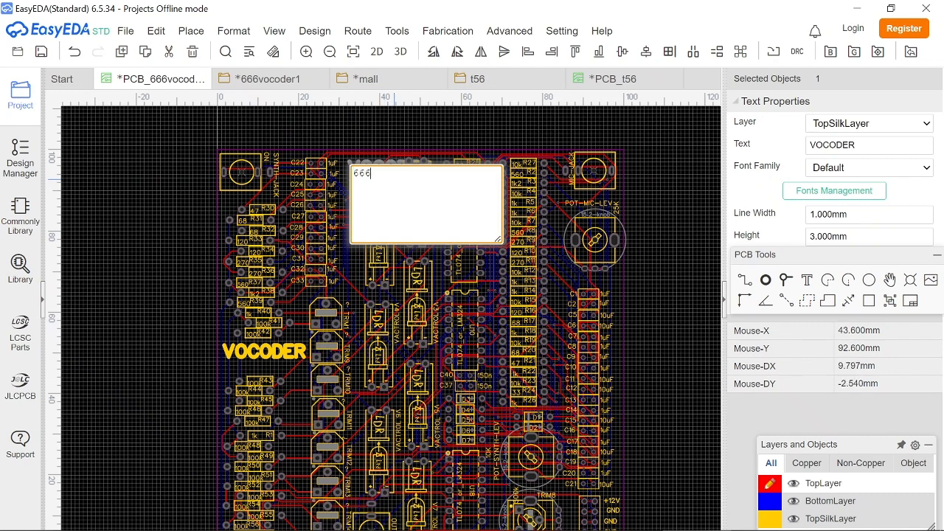
pyautogui.press('Return')
pyautogui.moveTo(356, 165); pyautogui.dragTo(349, 161)
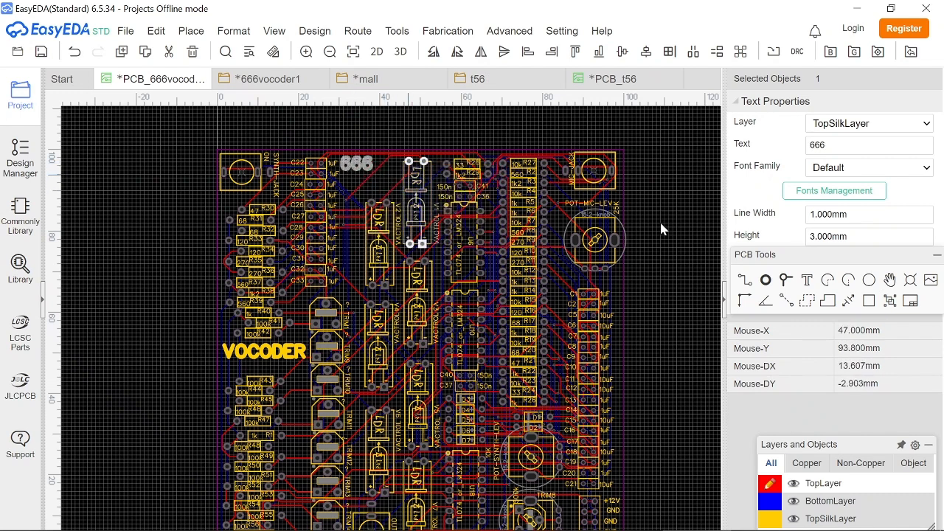
# - Set the 666 text's line width to 0.5 mm
pyautogui.click(840, 214)
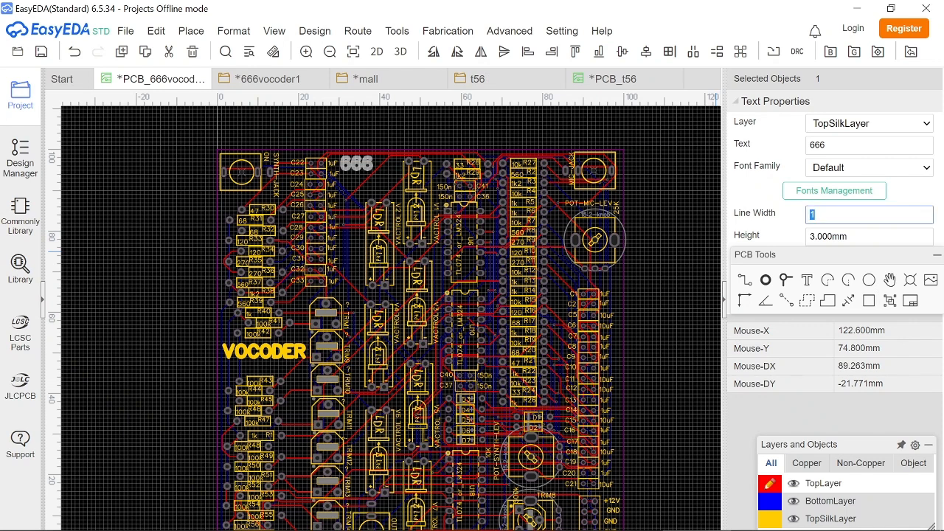
pyautogui.write('.5')
pyautogui.press('Return')
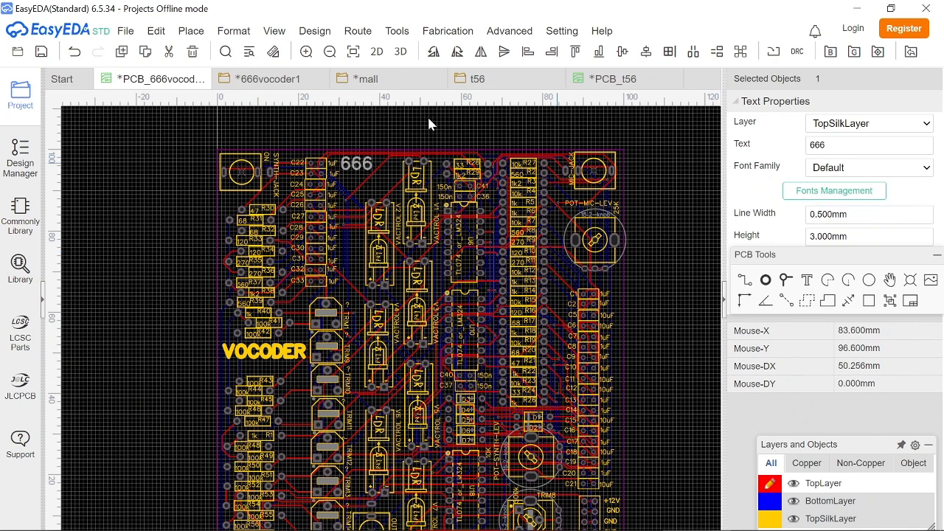
# - Duplicate the 666 text just below itself and change the copy to "NErding"
pyautogui.hotkey('ctrl', 'c')
pyautogui.click(364, 179)
pyautogui.hotkey('ctrl', 'v')
pyautogui.click(351, 188)
pyautogui.doubleClick(357, 181)
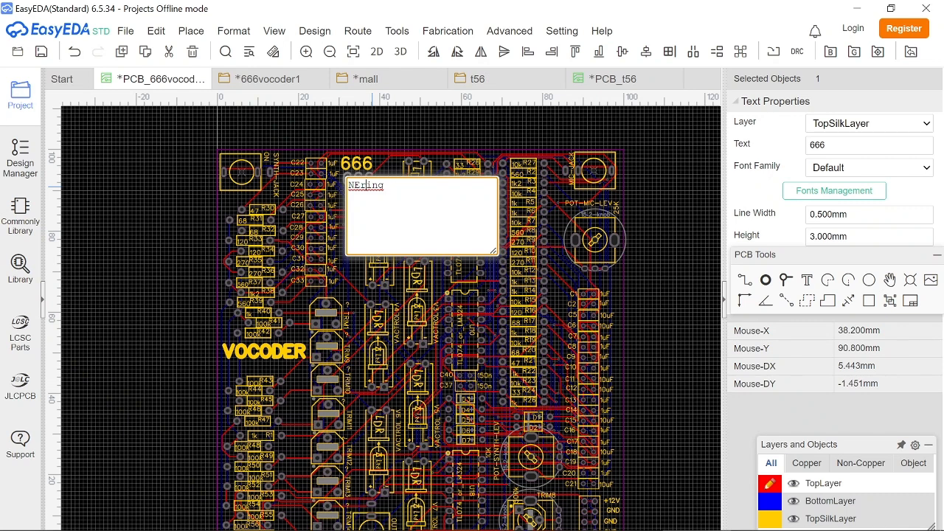
pyautogui.click(441, 131)
pyautogui.click(378, 181)
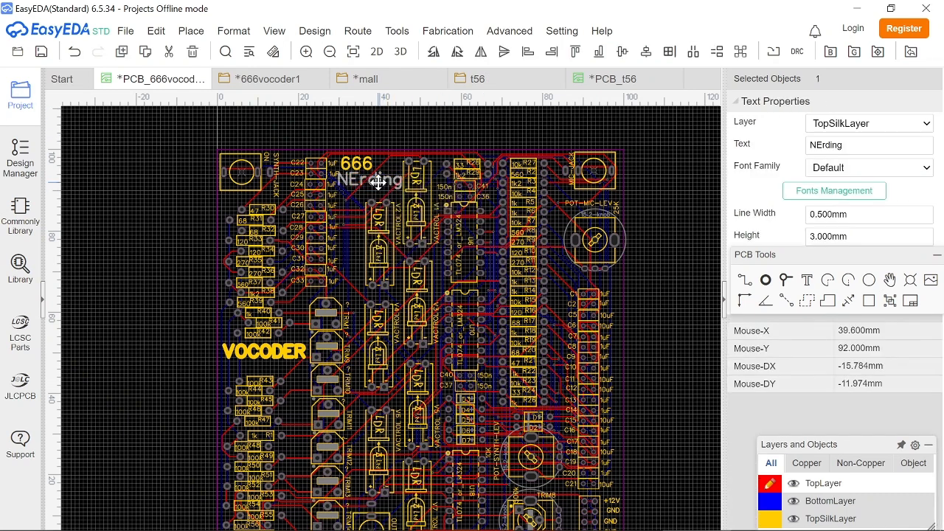
# - Set the NErding text's height to 2 mm and place it directly below 666
pyautogui.doubleClick(377, 181)
pyautogui.click(815, 236)
pyautogui.write('2')
pyautogui.press('Return')
pyautogui.moveTo(374, 181); pyautogui.dragTo(376, 179)
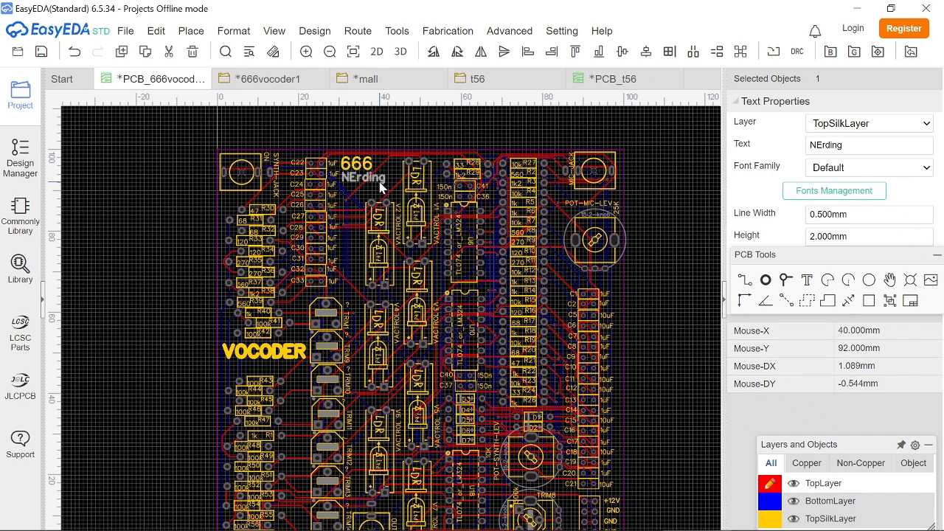
# - Paste two copies of the NErding text below it and change the one nearer VACTROL 1 to "anD"
pyautogui.hotkey('ctrl', 'c')
pyautogui.hotkey('ctrl', 'v')
pyautogui.click(369, 189)
pyautogui.hotkey('ctrl', 'v')
pyautogui.click(340, 199)
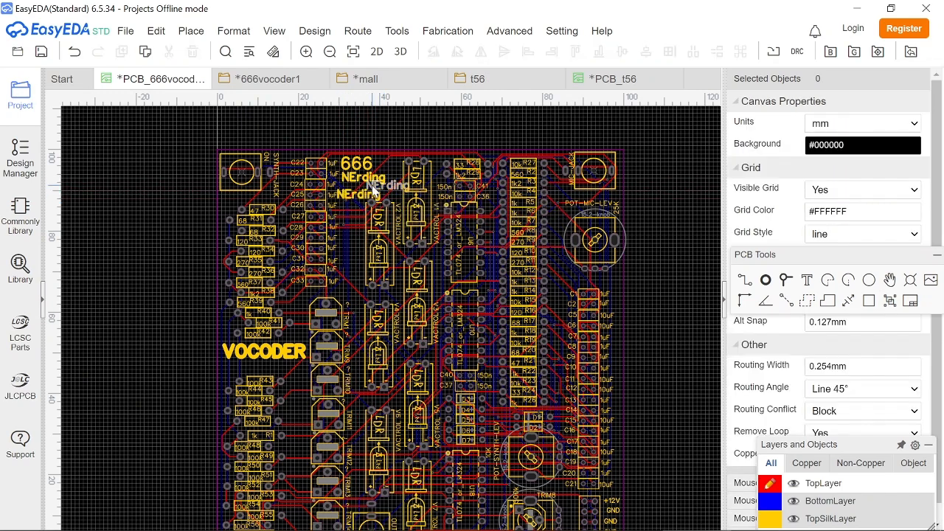
pyautogui.doubleClick(373, 186)
pyautogui.write('anD')
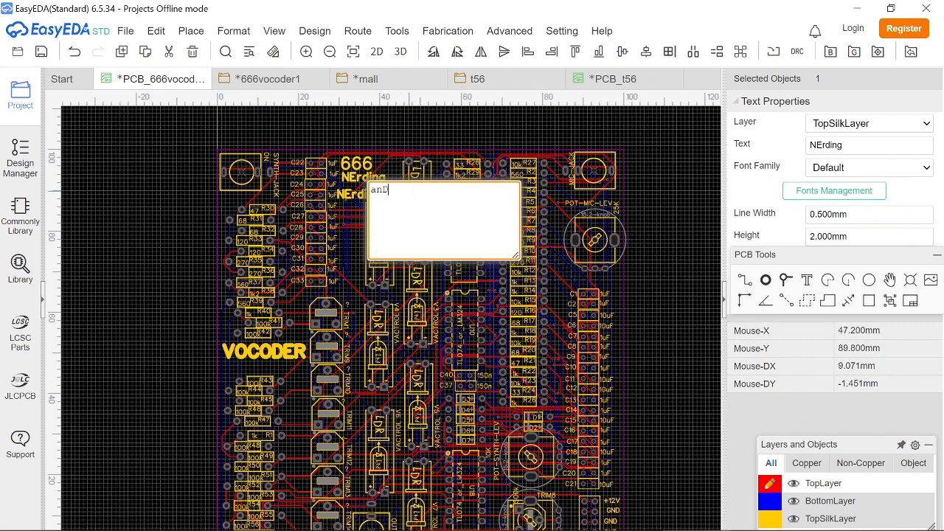
pyautogui.press('Return')
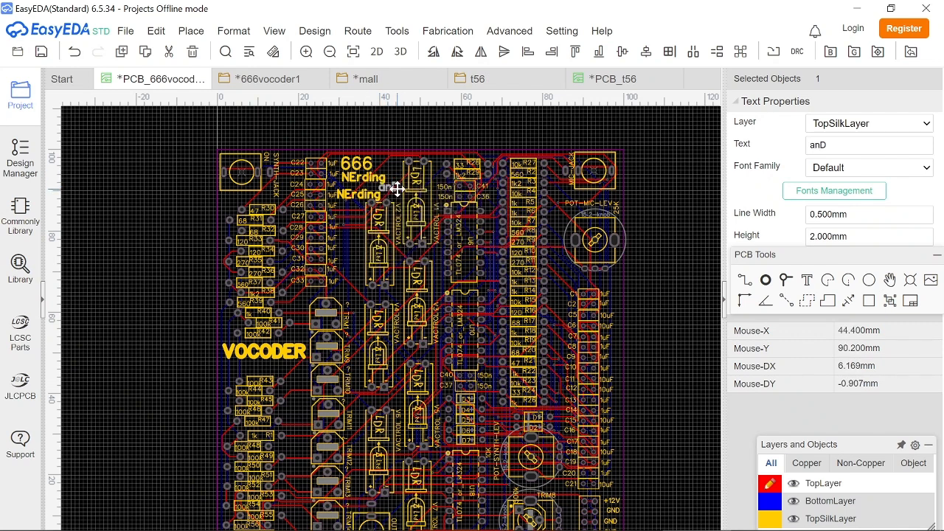
# - Change the lower NErding copy's text to "HOARding"
pyautogui.click(360, 193)
pyautogui.doubleClick(360, 193)
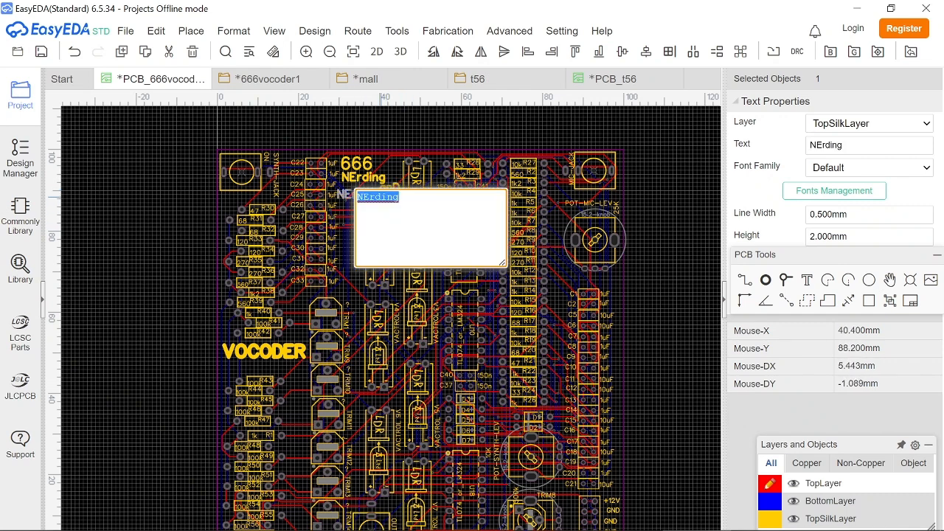
pyautogui.write('hcaDING')
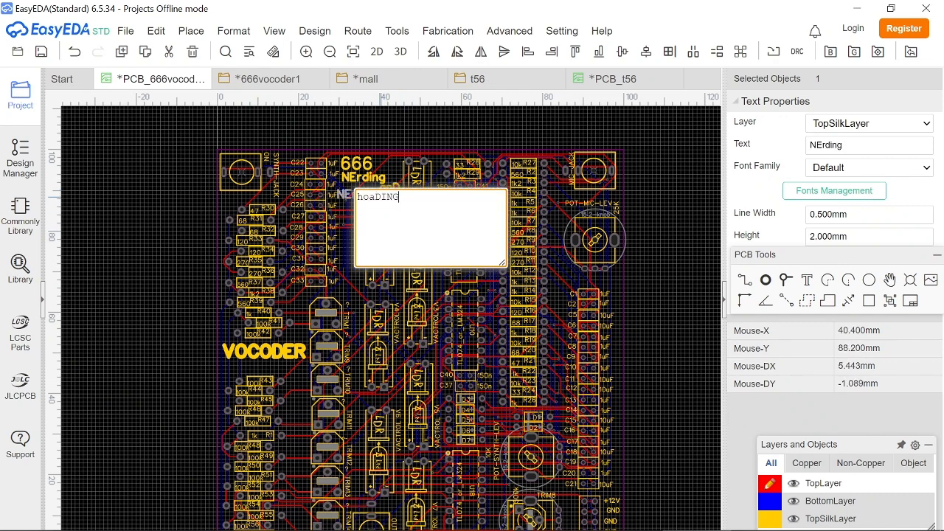
pyautogui.press('Return')
pyautogui.doubleClick(377, 199)
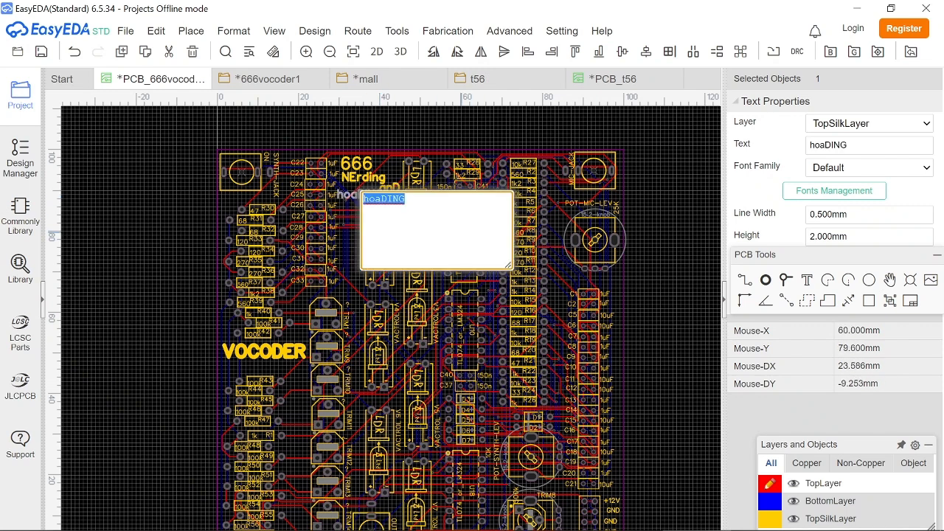
pyautogui.write('HOAR')
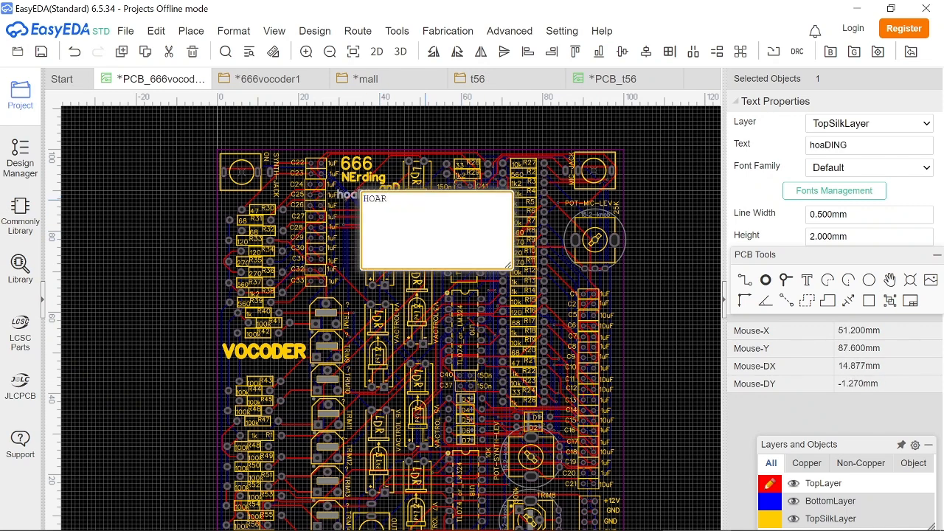
pyautogui.write('ding')
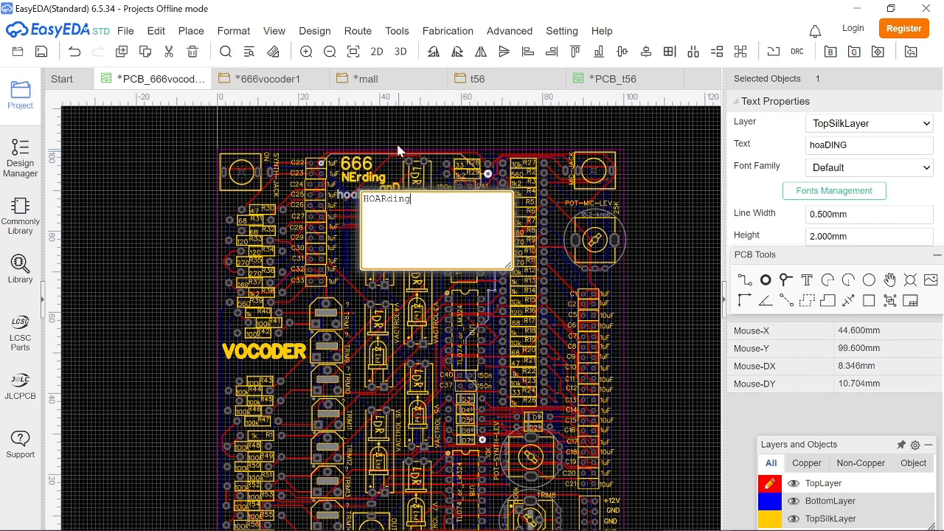
pyautogui.click(339, 215)
# - Set the HOARding text's height to 1.5 mm
pyautogui.click(353, 195)
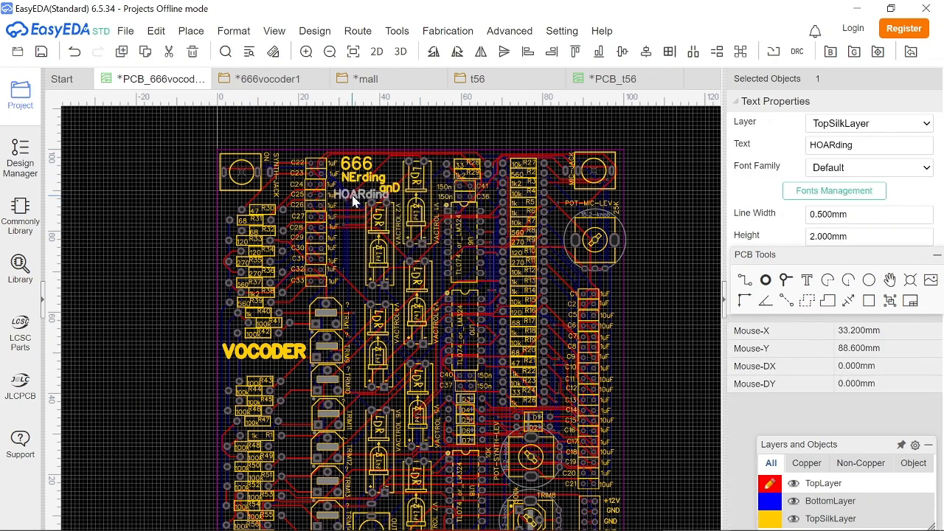
pyautogui.doubleClick(352, 195)
pyautogui.click(869, 236)
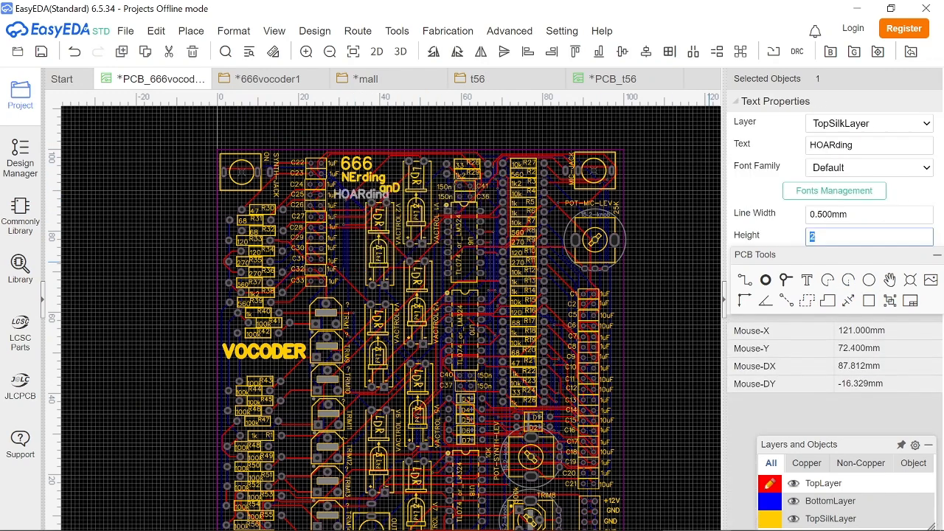
pyautogui.write('1.5')
pyautogui.press('Return')
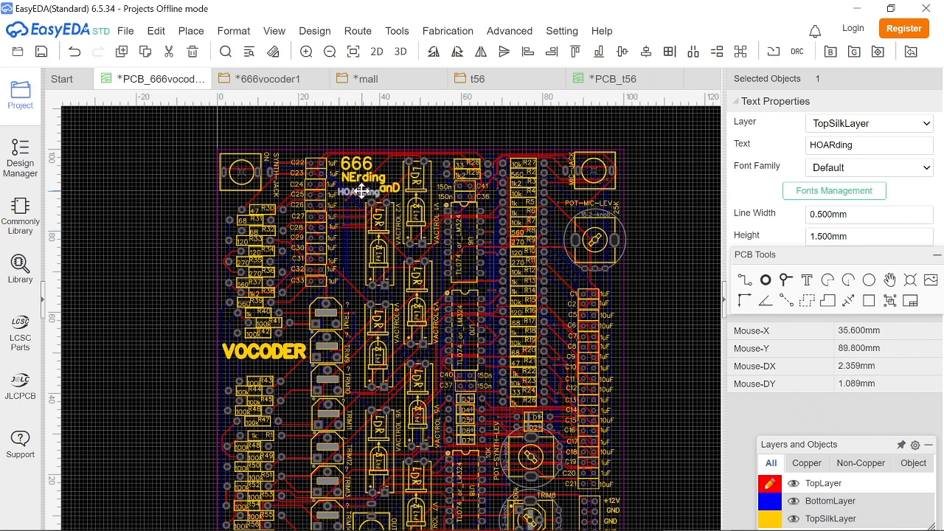
# - Rotate the anD text a quarter turn beside the end of NErding and place HOARding directly beneath NErding
pyautogui.moveTo(362, 188); pyautogui.dragTo(406, 186)
pyautogui.press('space')
pyautogui.click(367, 193)
pyautogui.click(423, 119)
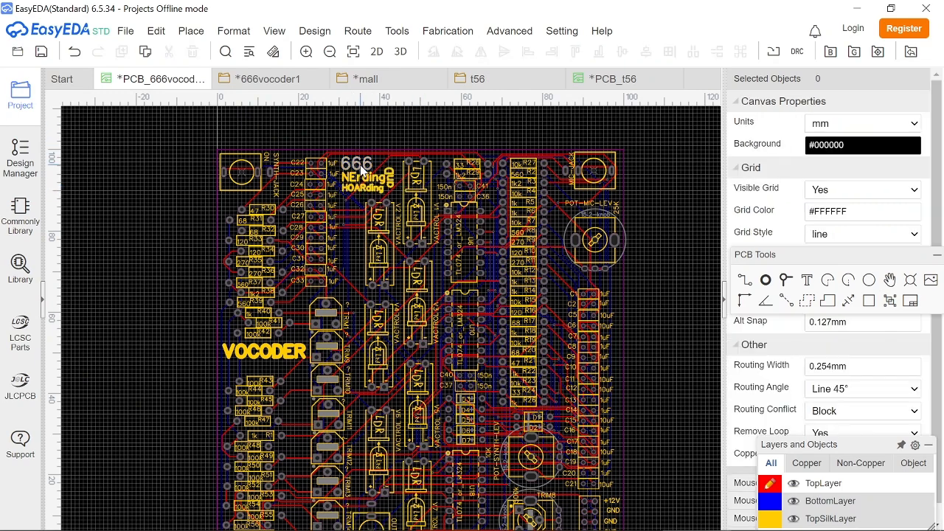
# - Spread the digits of the 666 text apart with spaces and set its height to 2 mm
pyautogui.click(363, 164)
pyautogui.doubleClick(363, 165)
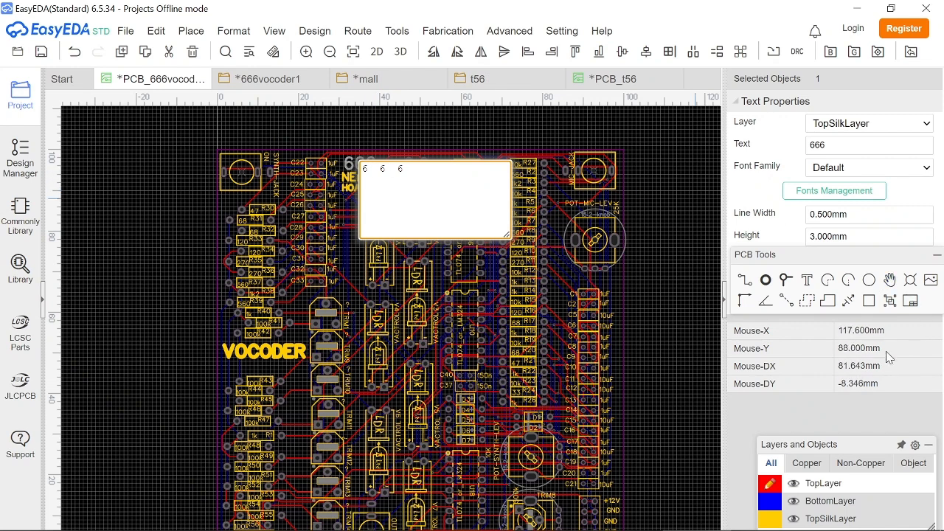
pyautogui.click(840, 236)
pyautogui.write('2')
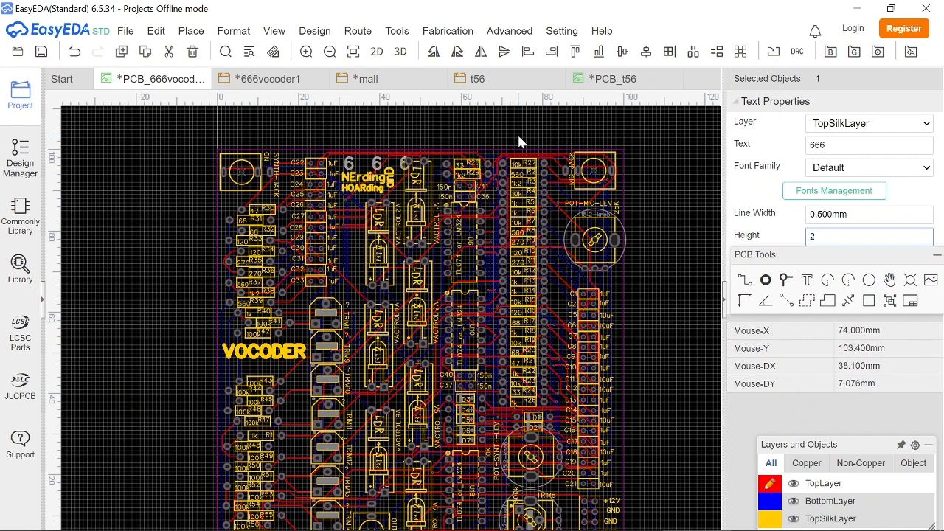
pyautogui.press('Return')
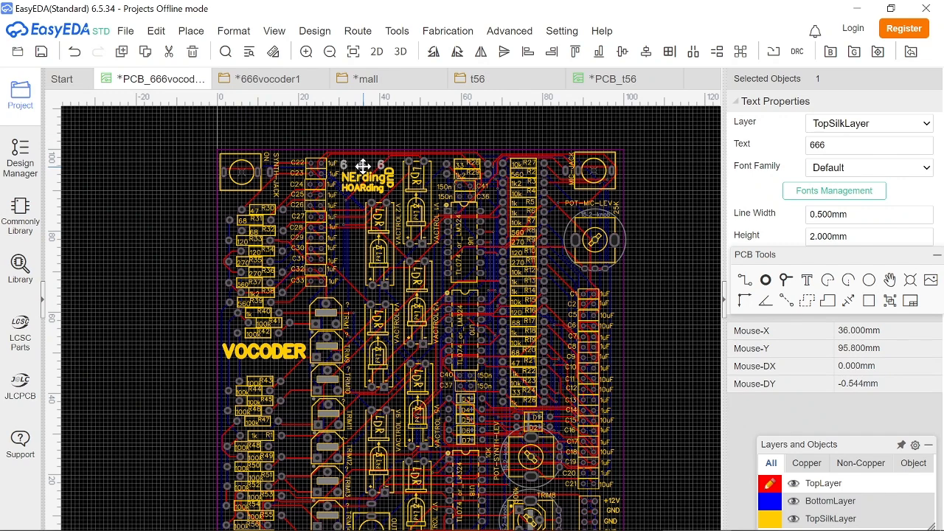
pyautogui.click(402, 118)
# - Copy the HOARding text next to VOCODER, change the copy to "Quick n' Dirty" and arrange it above VOCODER
pyautogui.click(251, 344)
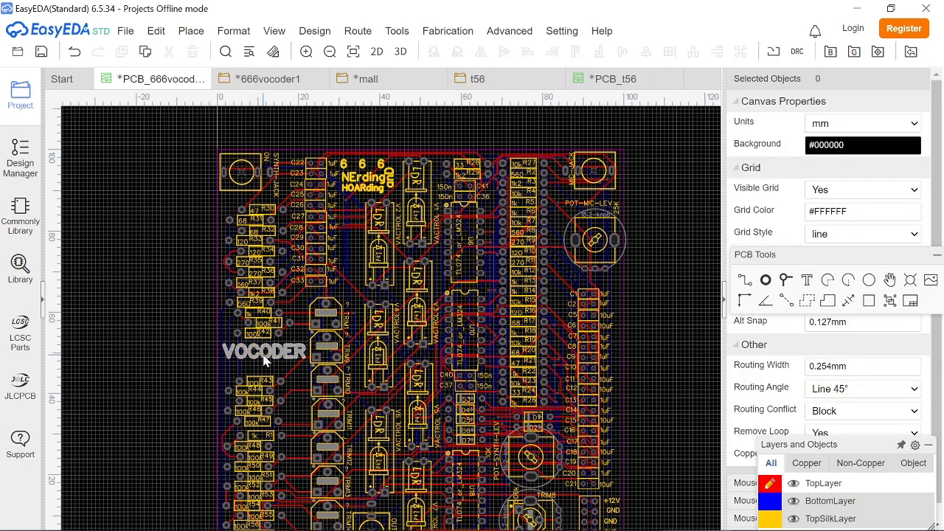
pyautogui.click(371, 189)
pyautogui.hotkey('ctrl', 'c')
pyautogui.hotkey('ctrl', 'v')
pyautogui.click(236, 372)
pyautogui.doubleClick(232, 376)
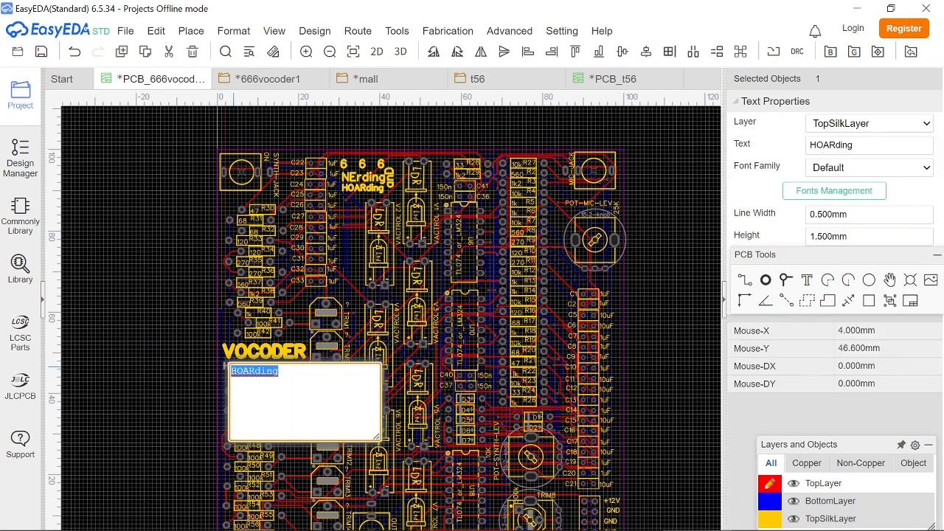
pyautogui.write("Quick n' Dirty")
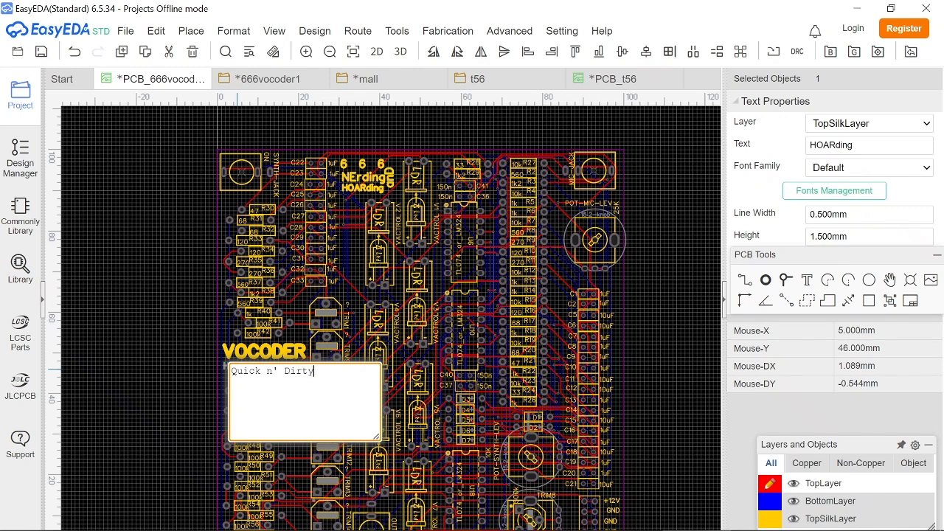
pyautogui.press('Return')
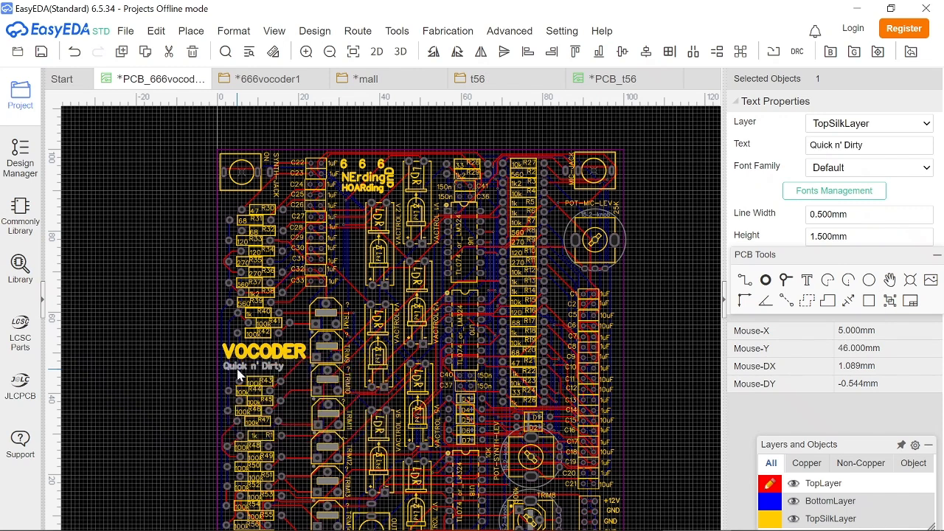
pyautogui.moveTo(250, 368)
pyautogui.mouseDown()
pyautogui.moveTo(256, 347)
pyautogui.moveTo(267, 371)
pyautogui.mouseUp()
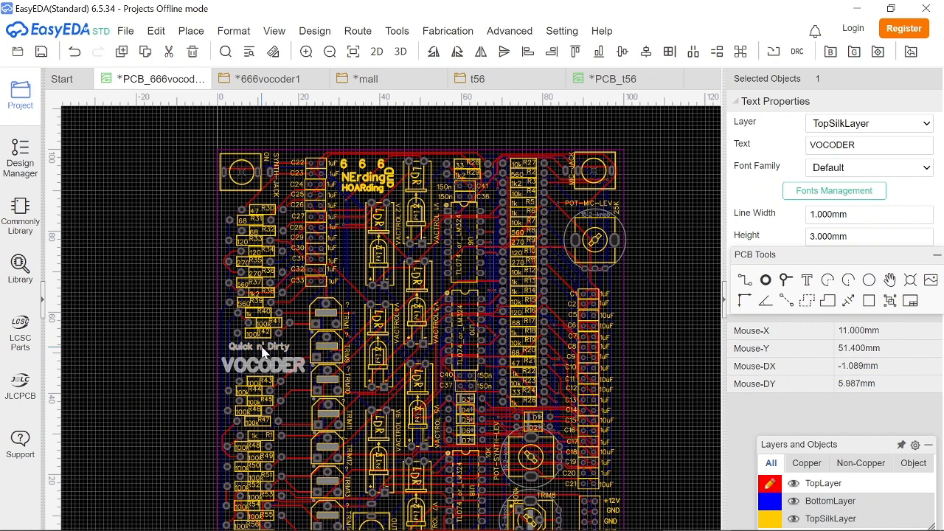
# - Spread the letters of the "Quick n' Dirty" text apart with spaces and shift it toward the board's edge above VOCODER
pyautogui.doubleClick(262, 350)
pyautogui.click(267, 352)
pyautogui.click(278, 350)
pyautogui.click(291, 351)
pyautogui.click(304, 351)
pyautogui.click(317, 351)
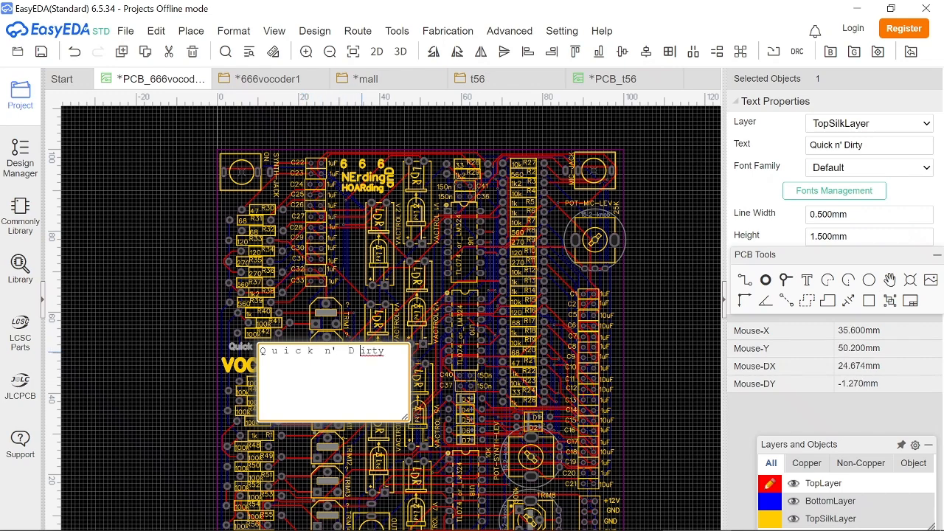
pyautogui.click(129, 322)
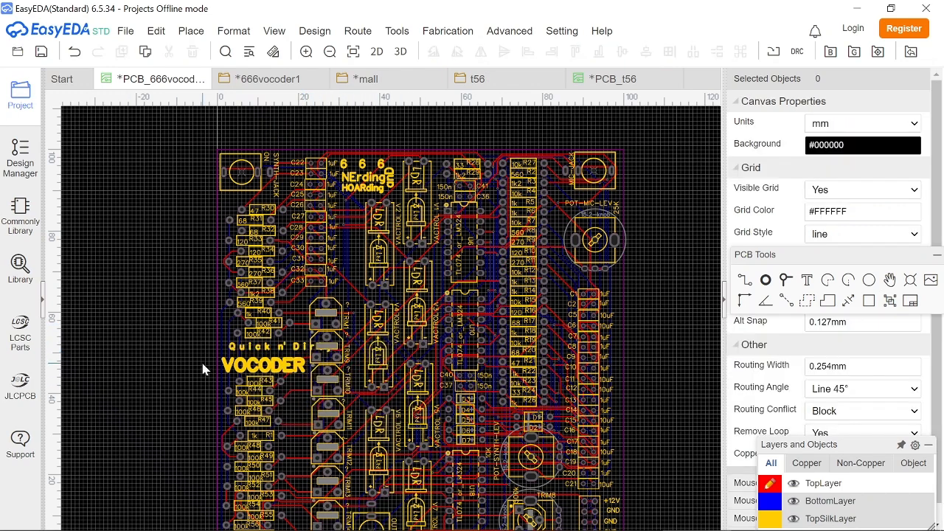
pyautogui.moveTo(268, 349); pyautogui.dragTo(256, 348)
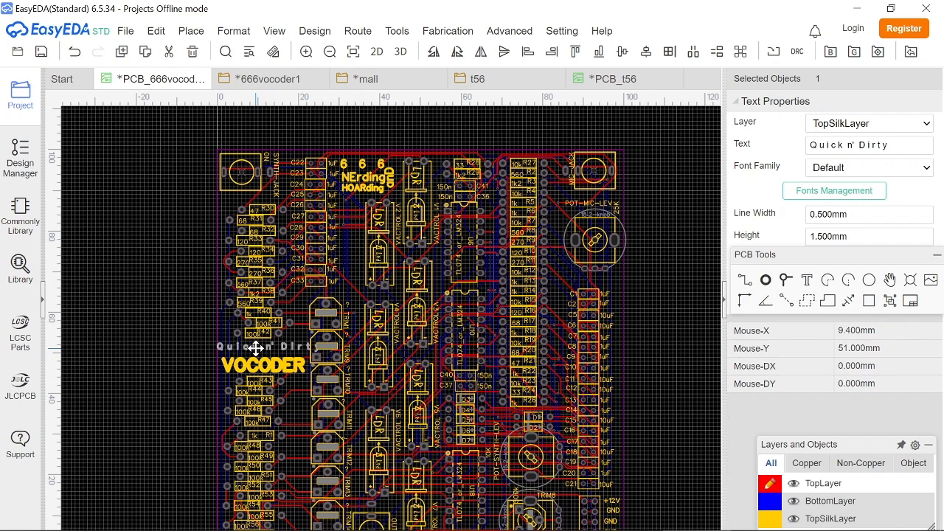
# - Set the height of the spaced-out "Quick n' Dirty" text to 1.2 mm
pyautogui.doubleClick(258, 348)
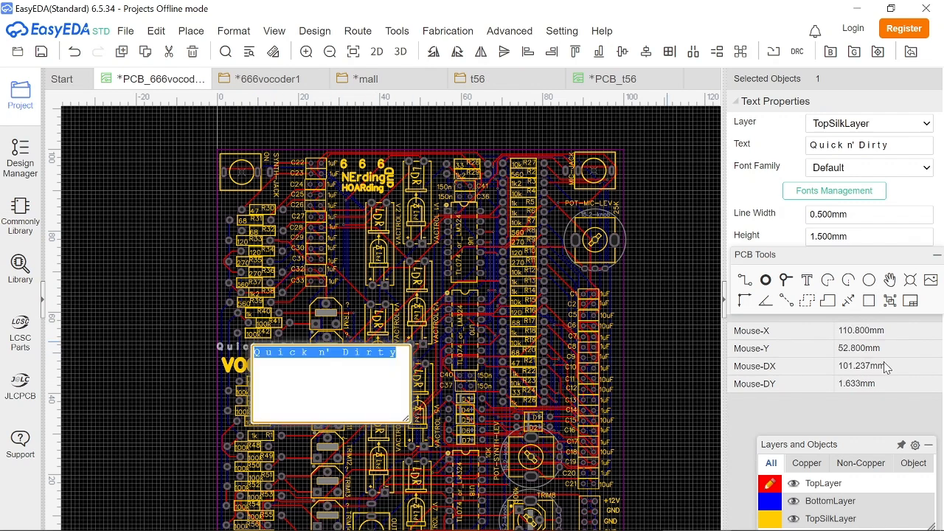
pyautogui.click(817, 236)
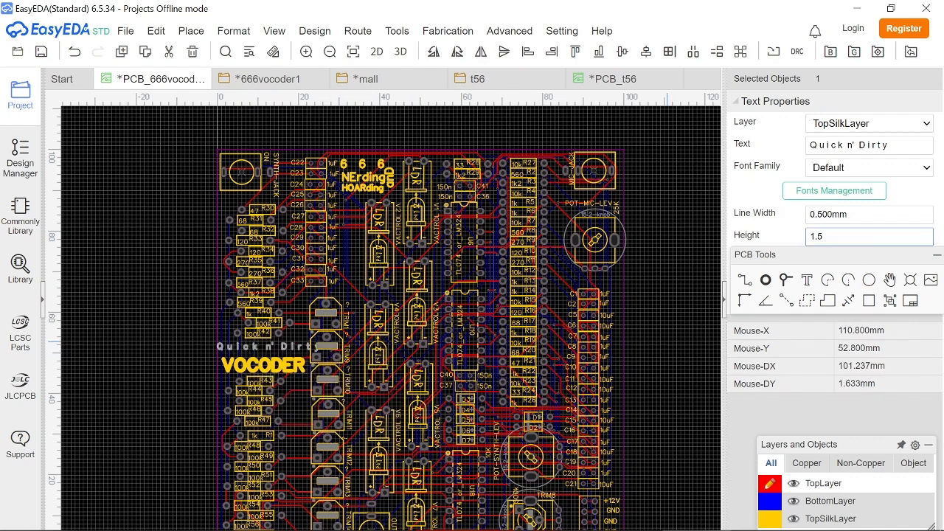
pyautogui.write('1.2')
pyautogui.press('Return')
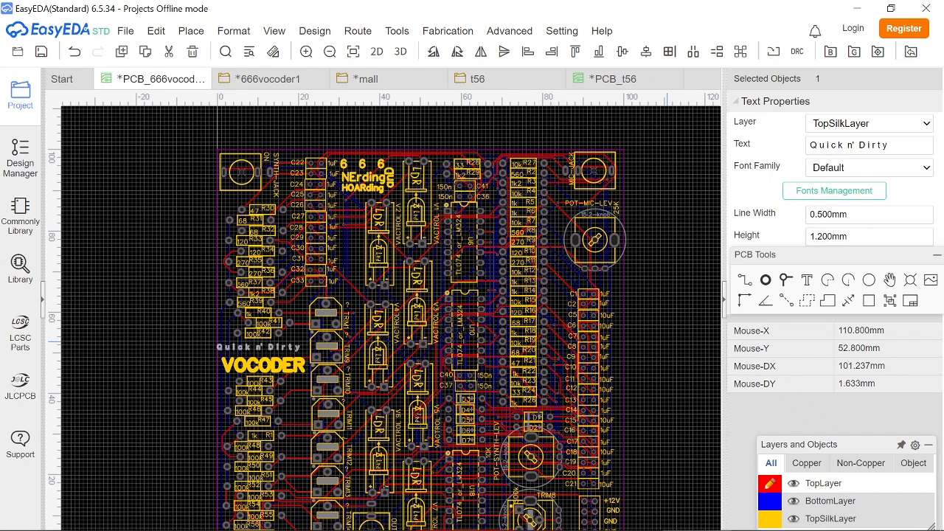
# - Widen the word gap in the "Quick n' Dirty" text with extra spacing and place it directly above VOCODER
pyautogui.doubleClick(261, 353)
pyautogui.click(350, 353)
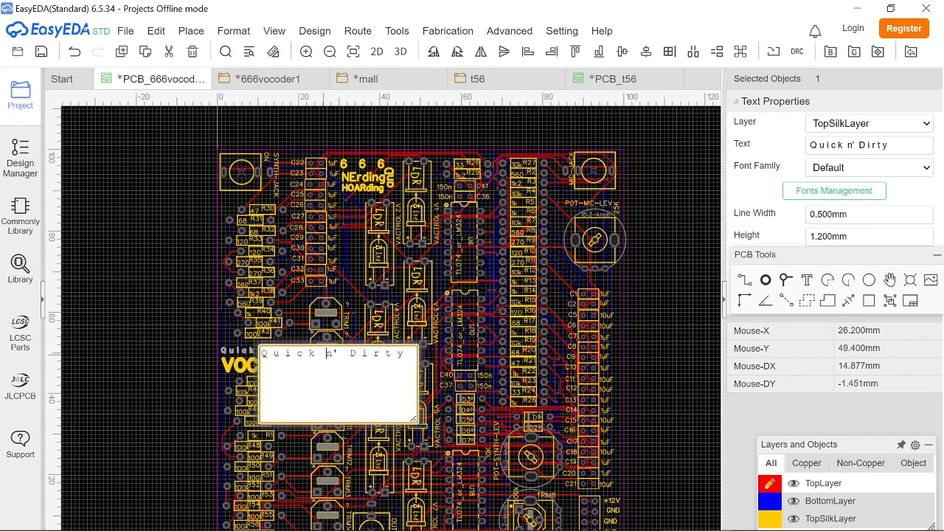
pyautogui.click(148, 326)
pyautogui.click(254, 352)
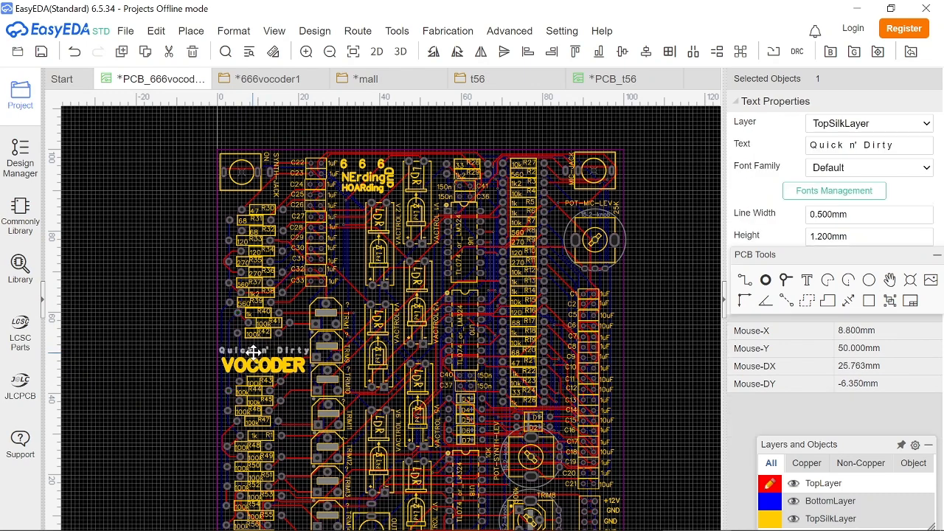
# - Save the PCB and start exporting its BOM with the preselected properties
pyautogui.click(229, 303)
pyautogui.click(125, 31)
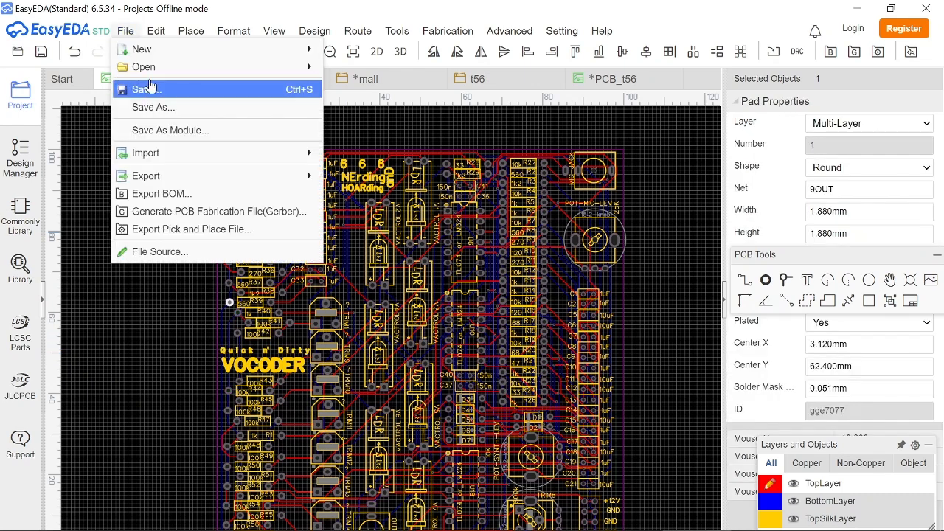
pyautogui.click(146, 195)
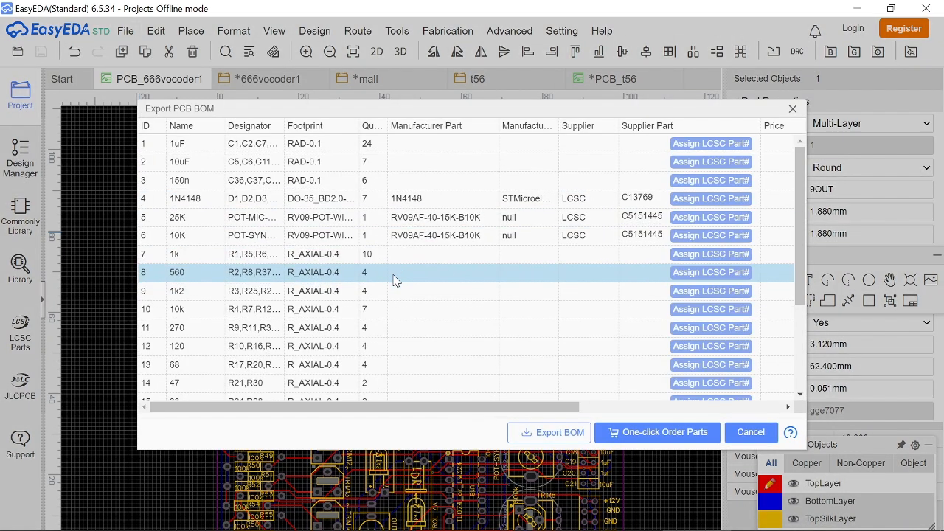
pyautogui.click(560, 432)
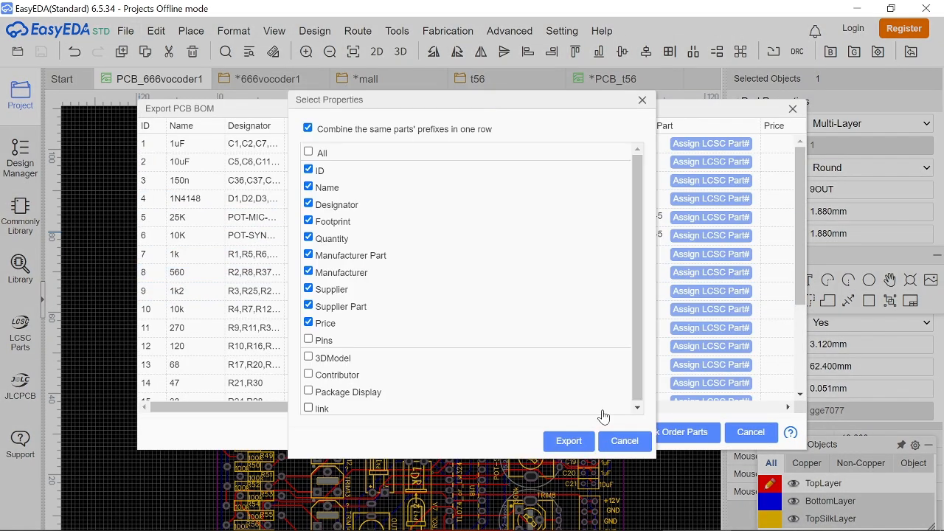
pyautogui.click(566, 441)
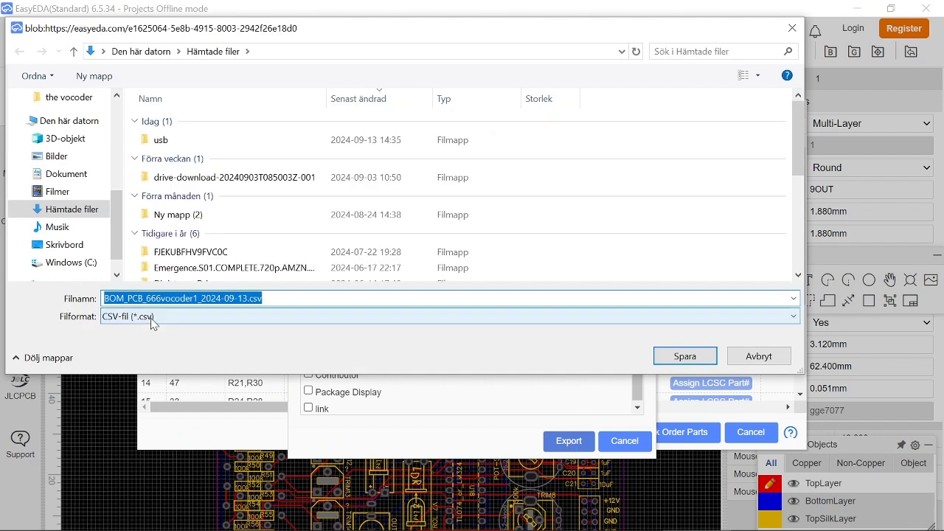
# - Save BOM_PCB_666vocoder1_2024-09-13.csv in "the vocoder" folder under hobby, __Hands on, _000-harder moduls, and close the BOM export
pyautogui.click(150, 318)
pyautogui.click(167, 324)
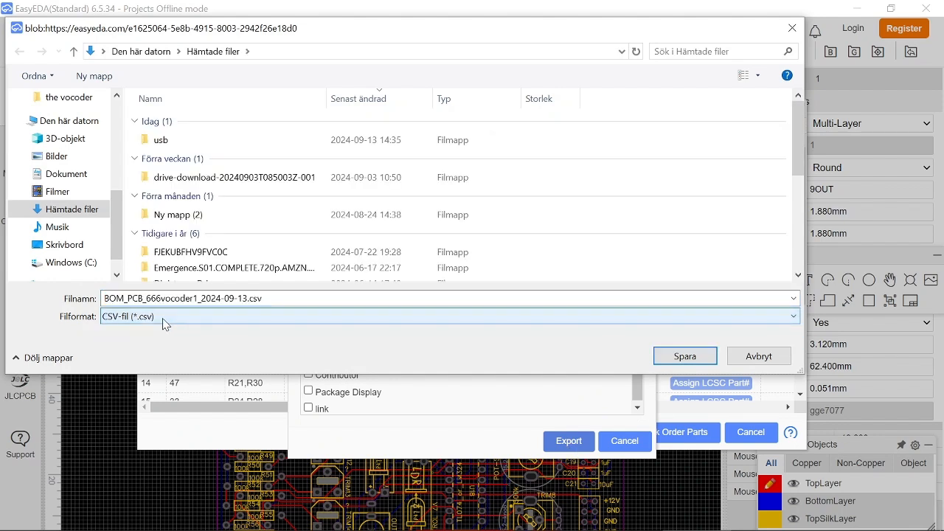
pyautogui.click(59, 138)
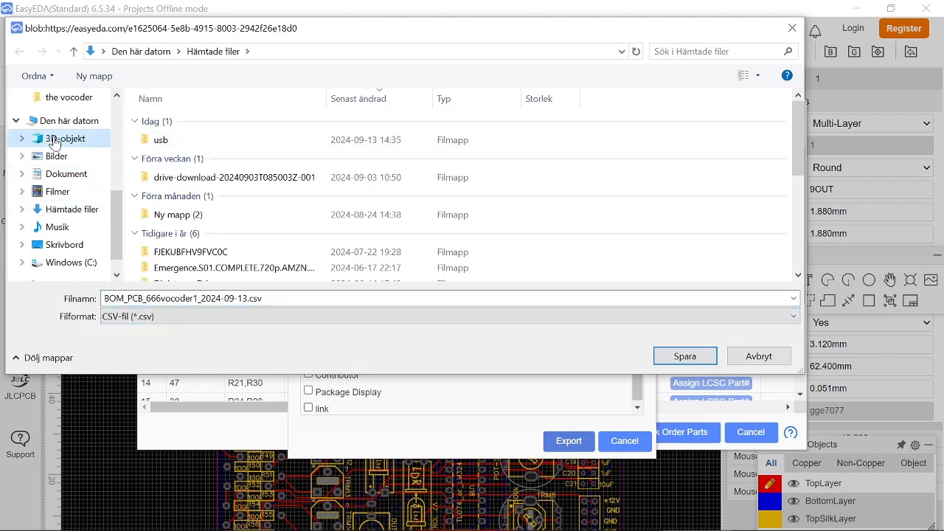
pyautogui.doubleClick(258, 133)
pyautogui.doubleClick(361, 150)
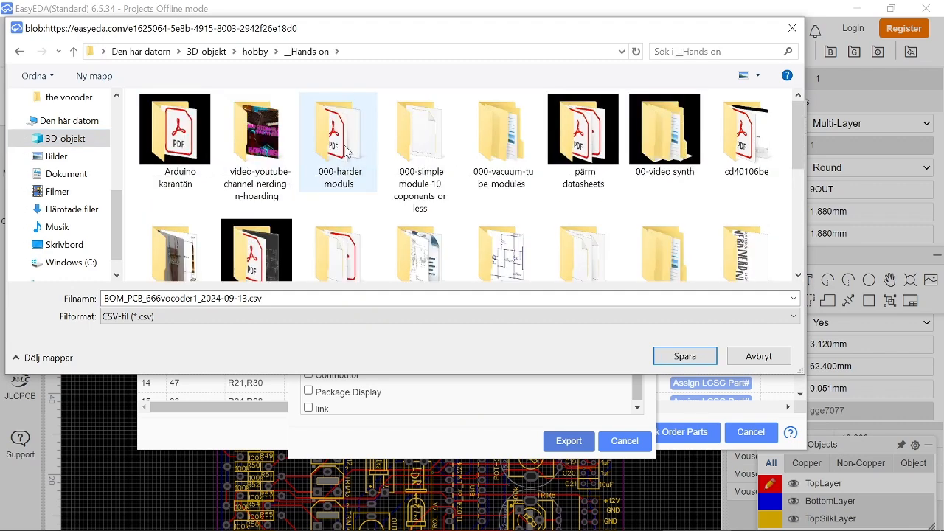
pyautogui.doubleClick(360, 148)
pyautogui.doubleClick(497, 156)
pyautogui.rightClick(368, 155)
pyautogui.click(263, 189)
pyautogui.click(684, 360)
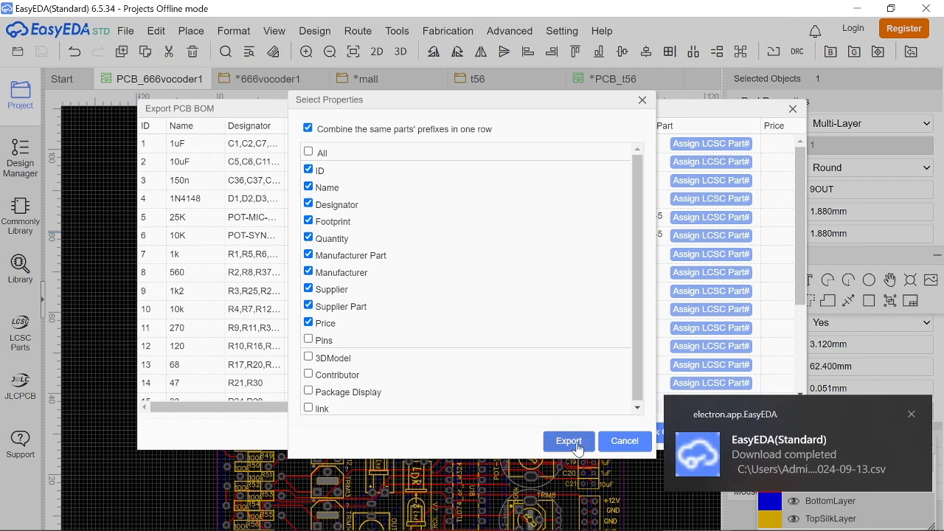
pyautogui.click(642, 101)
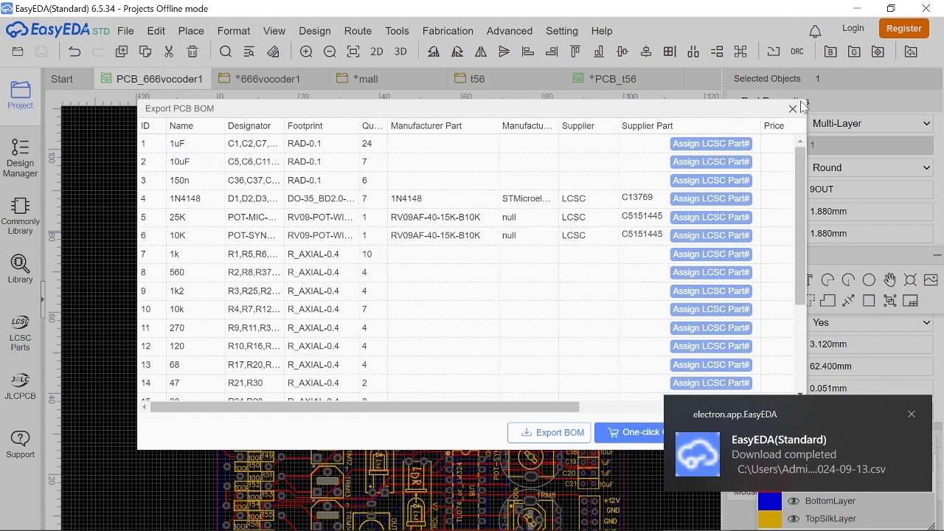
pyautogui.click(793, 105)
# - Start generating the PCB fabrication files with a design rule check and preview the board in the Gerber viewer
pyautogui.click(125, 30)
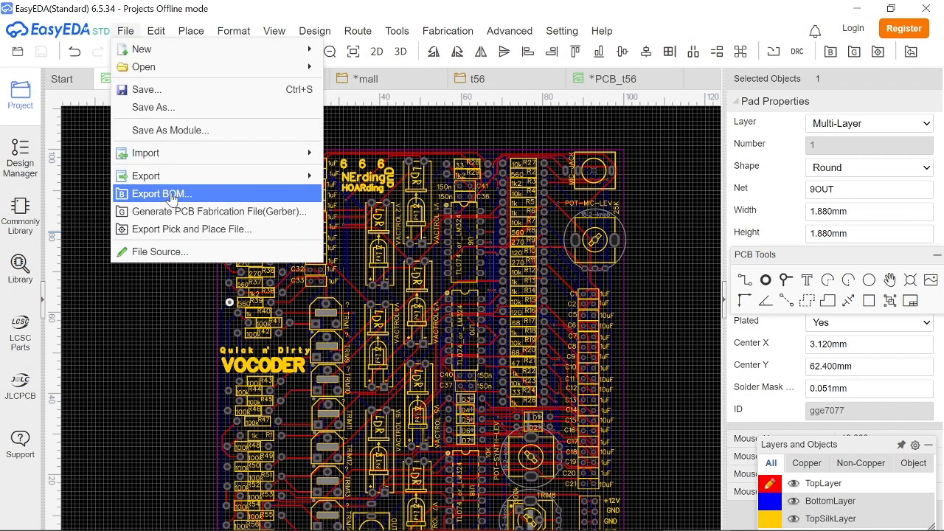
pyautogui.click(171, 212)
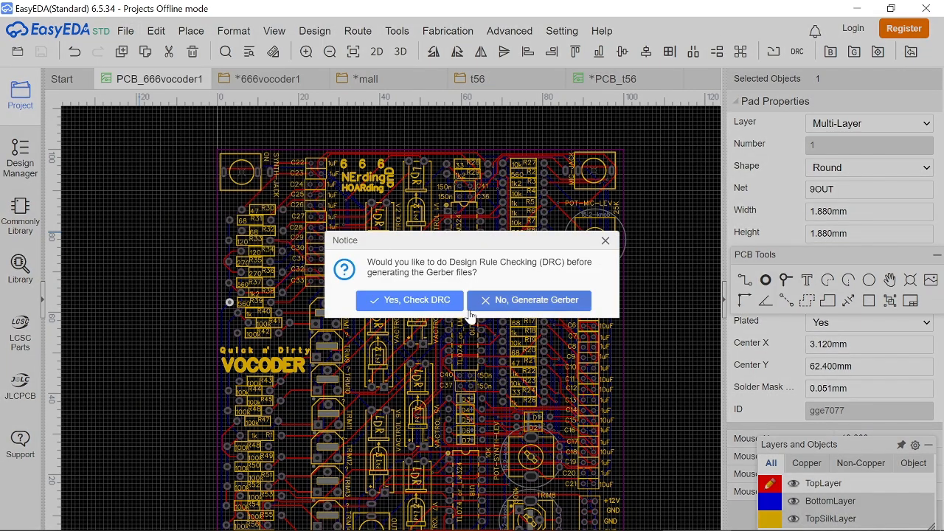
pyautogui.click(431, 302)
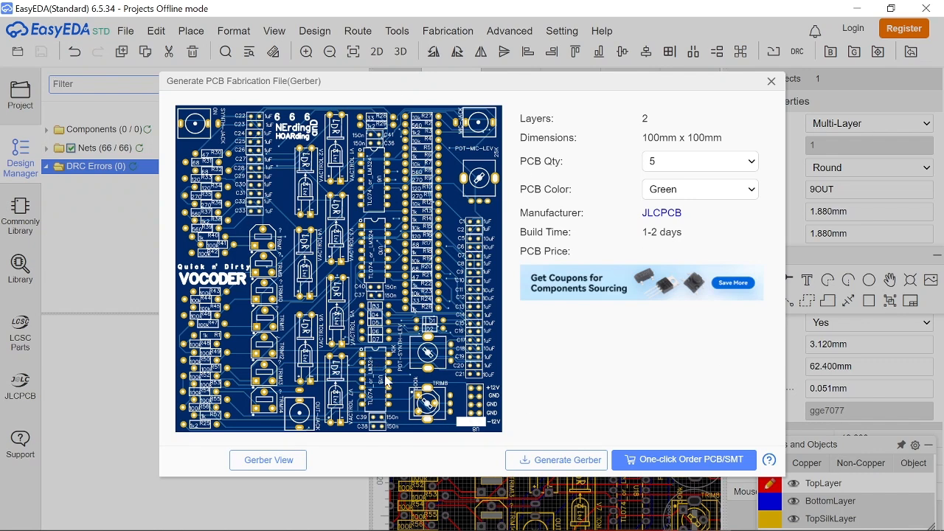
pyautogui.click(268, 459)
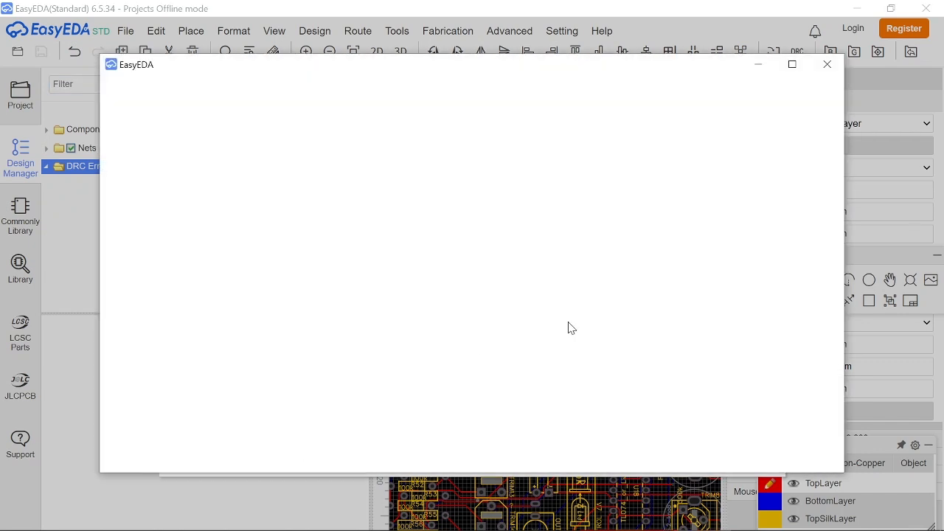
pyautogui.scroll(-10, 655, 259)
pyautogui.click(827, 64)
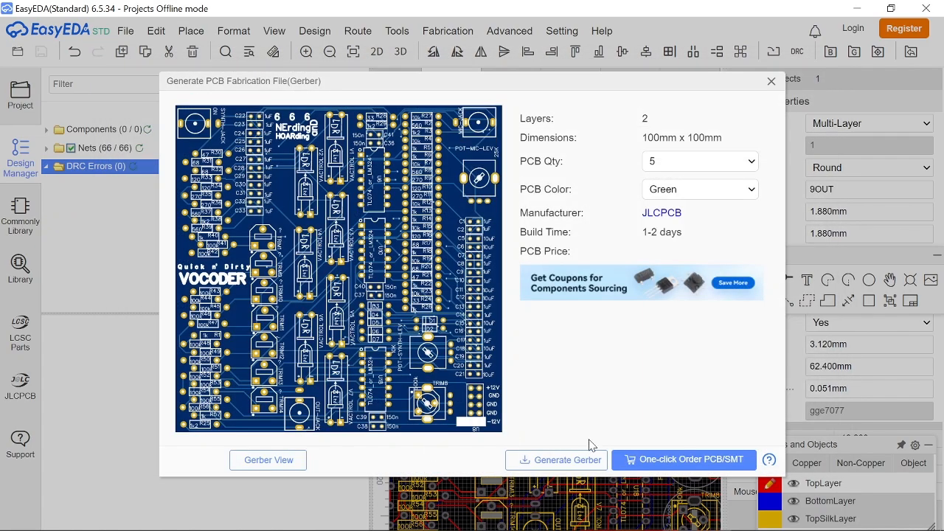
# - Generate the Gerber archive, save it as Gerber_PCB_666vocoder1.zip in "the vocoder" folder, and minimize the PCB editor
pyautogui.click(569, 461)
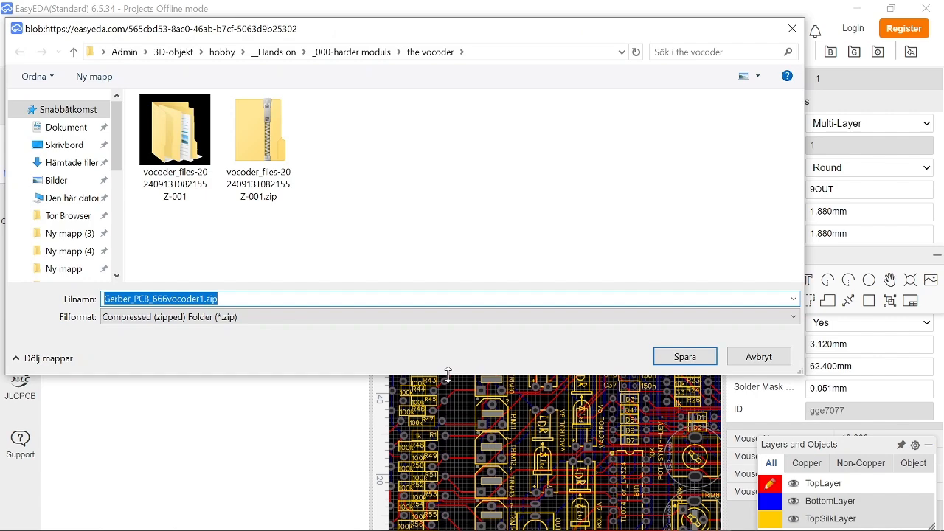
pyautogui.click(684, 357)
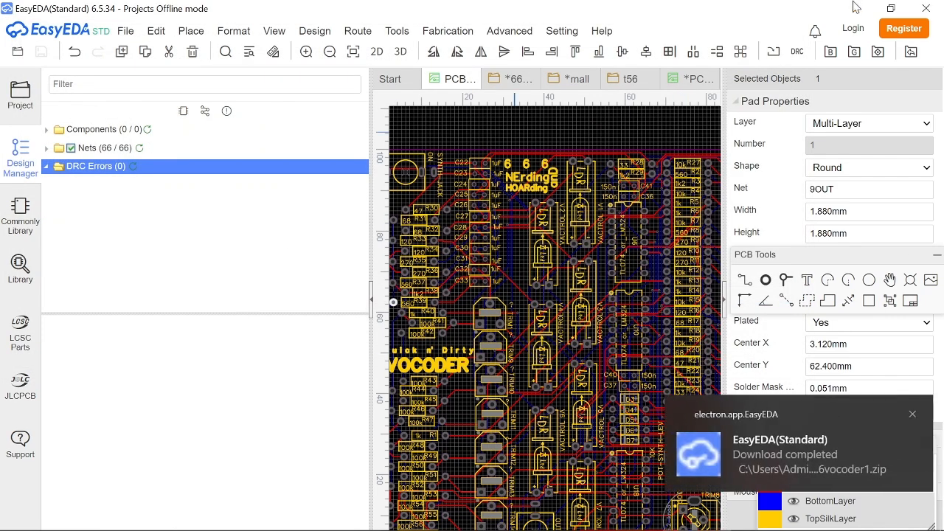
pyautogui.click(860, 11)
pyautogui.click(856, 8)
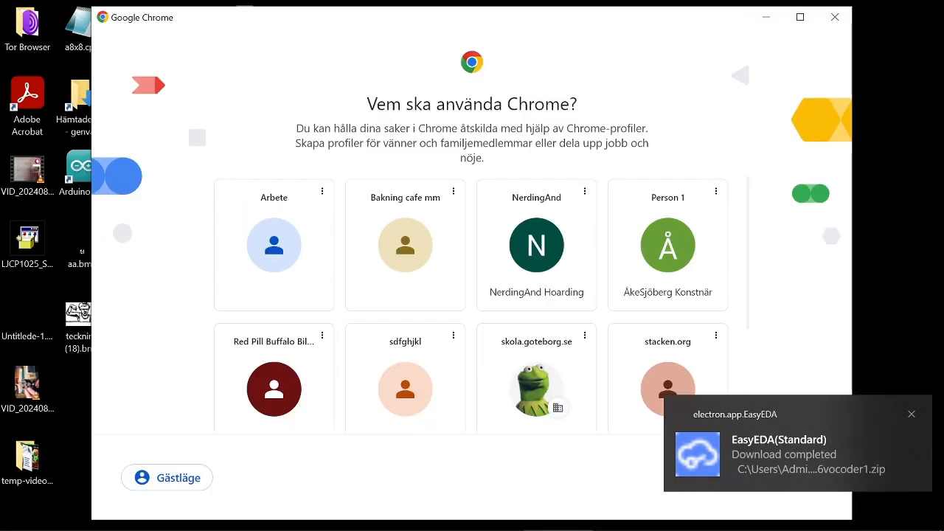
# - Open Chrome with the NerdingAnd profile and search the web for "jclpcb"
pyautogui.click(537, 233)
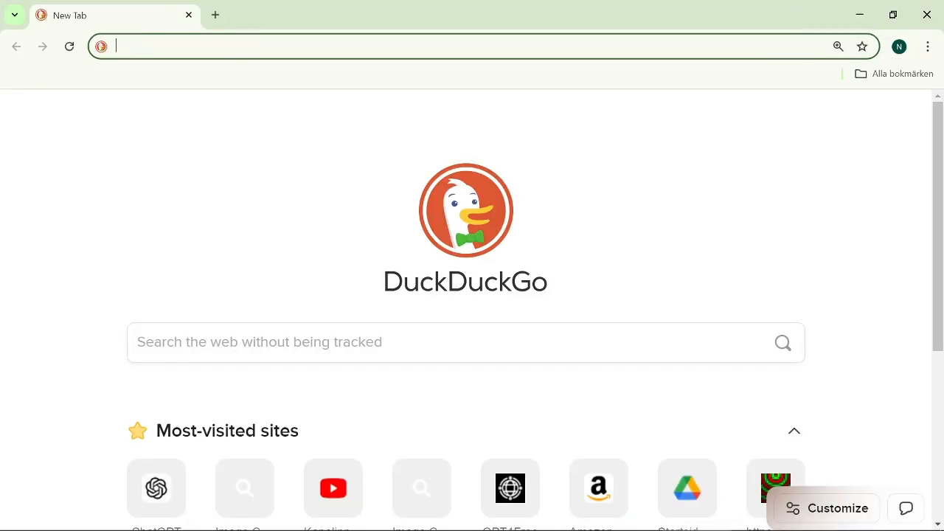
pyautogui.click(223, 47)
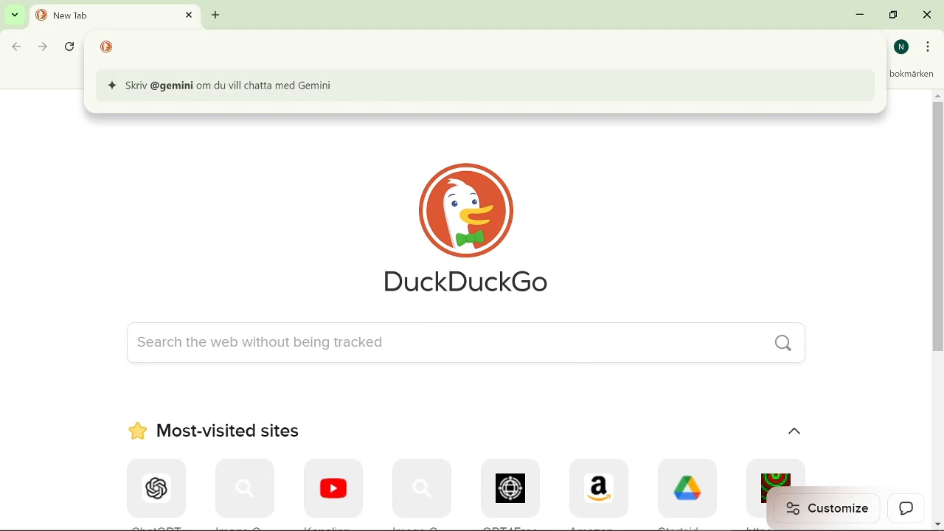
pyautogui.write('jcl')
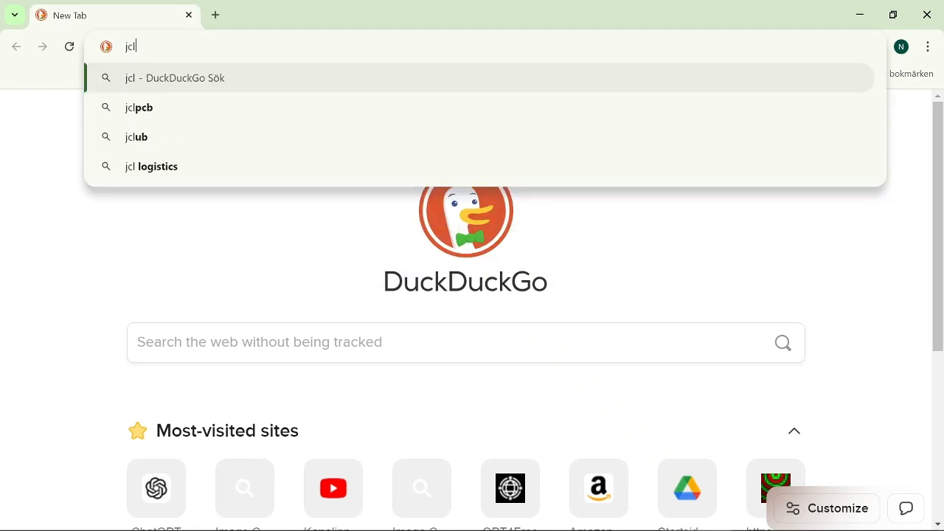
pyautogui.press('Down')
pyautogui.press('Return')
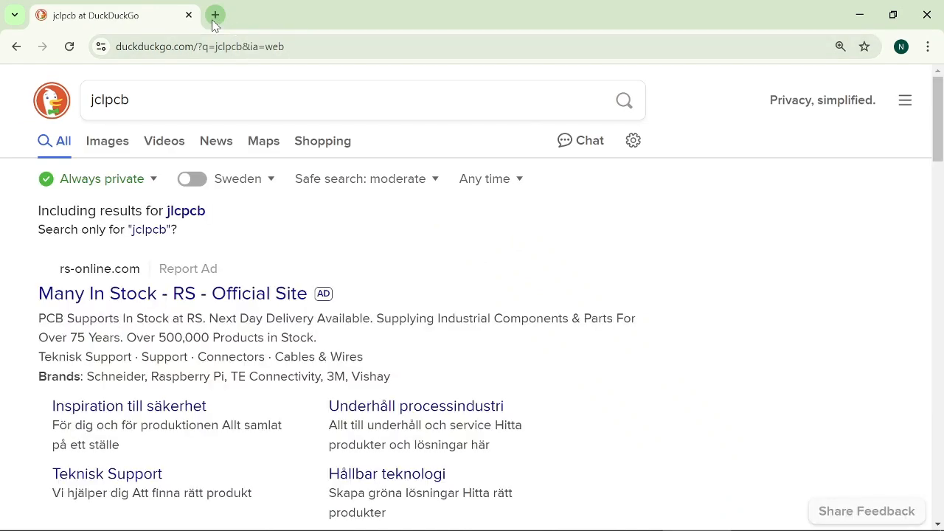
# - Open the official JLCPCB site from the search results and accept only essential cookies
pyautogui.scroll(-5, 227, 236)
pyautogui.click(236, 221)
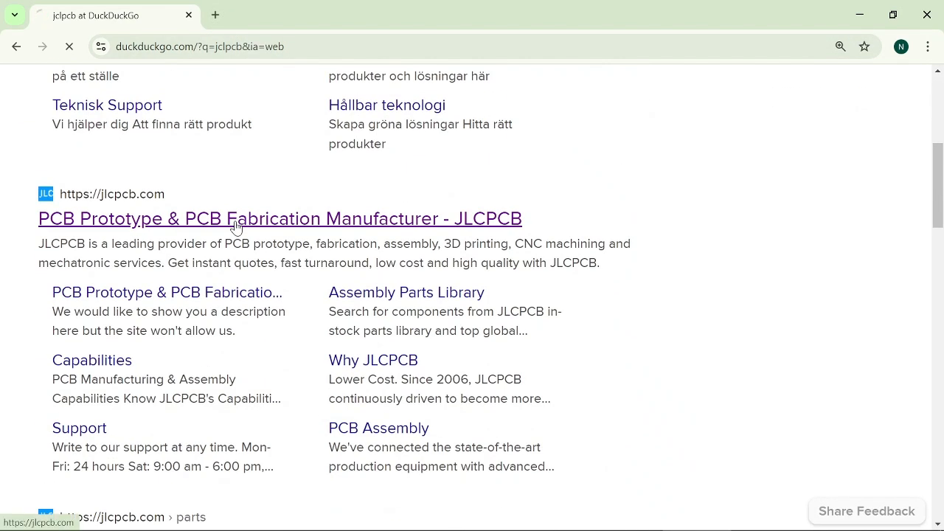
pyautogui.scroll(-5, 231, 227)
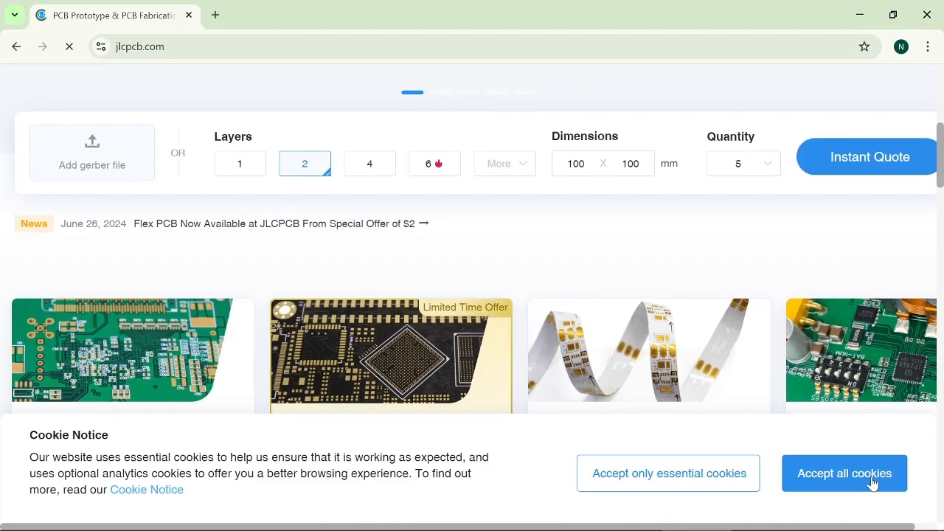
pyautogui.click(653, 480)
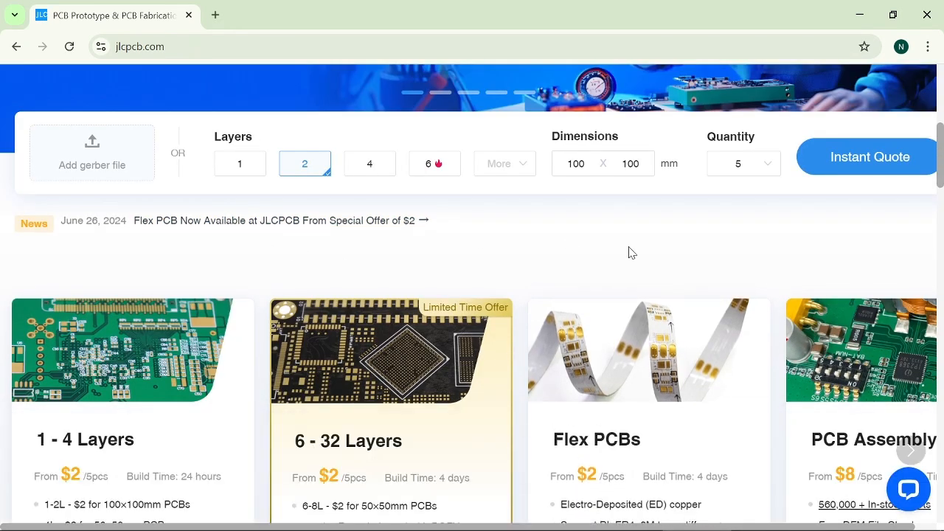
# - Upload vocoder_files-20240913T082155Z-001.zip from "the vocoder" folder as the Gerber file for a JLCPCB quote
pyautogui.click(92, 159)
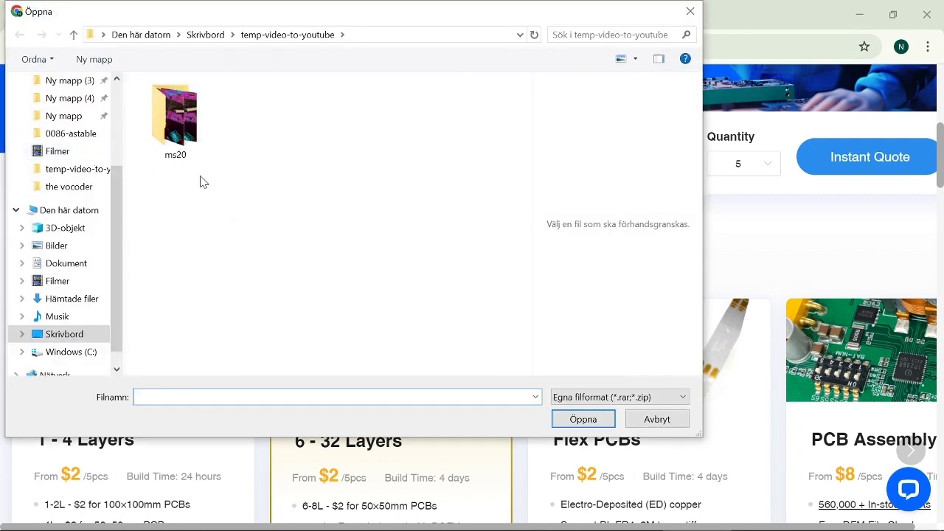
pyautogui.click(70, 187)
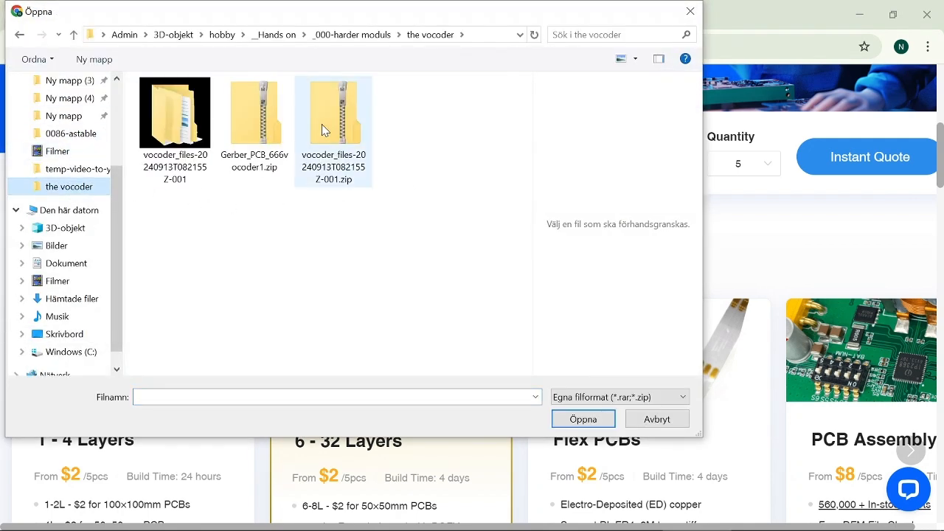
pyautogui.doubleClick(331, 131)
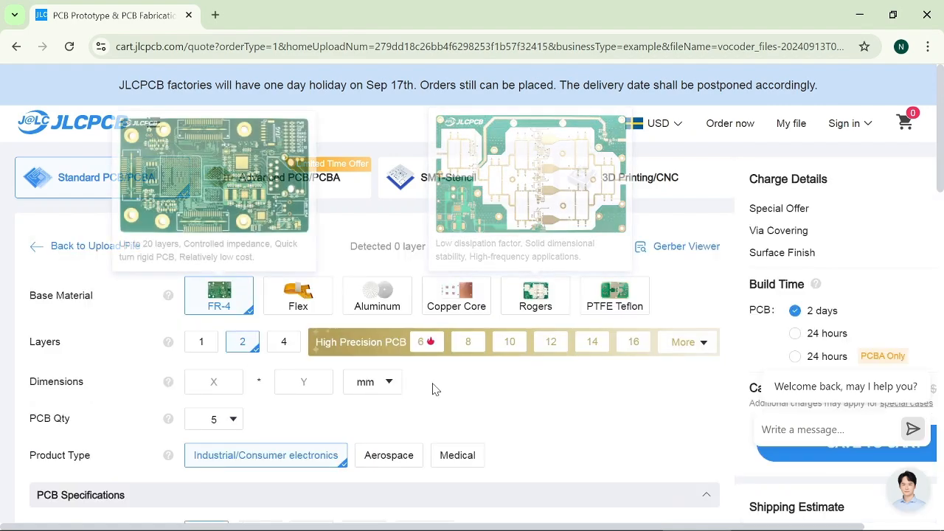
# - Request the Gerber Viewer for the uploaded file and sign in to JLCPCB with the Google account
pyautogui.click(695, 247)
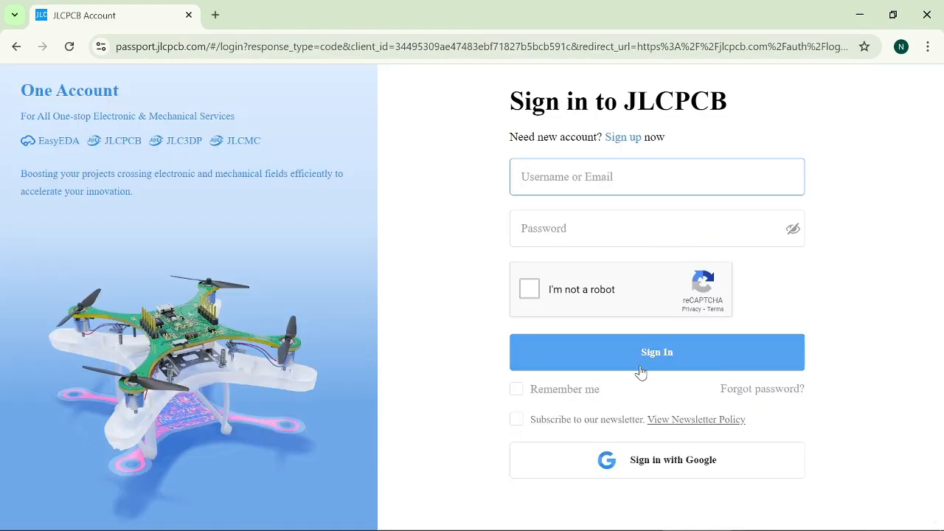
pyautogui.click(681, 459)
pyautogui.click(556, 244)
pyautogui.click(585, 371)
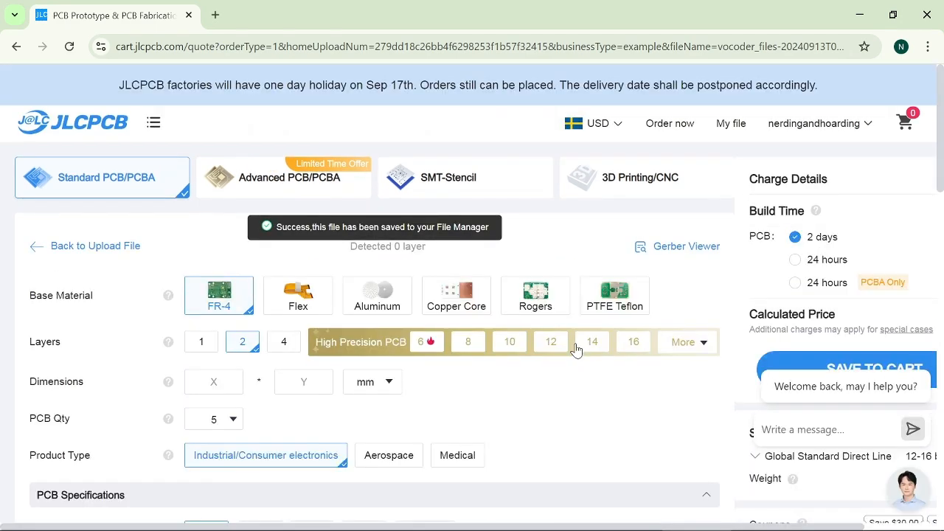
# - Try to preview the uploaded archive in the Gerber Viewer, and return to the quote page
pyautogui.click(708, 248)
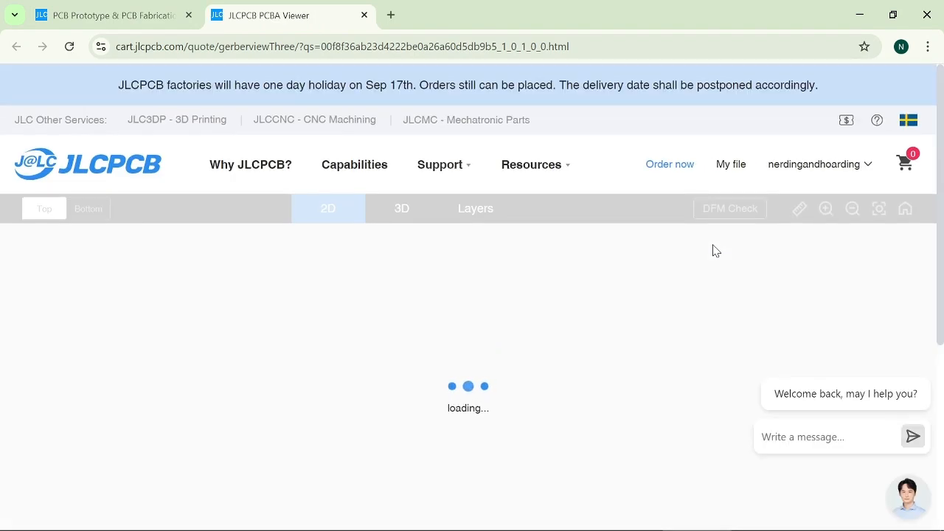
pyautogui.click(118, 17)
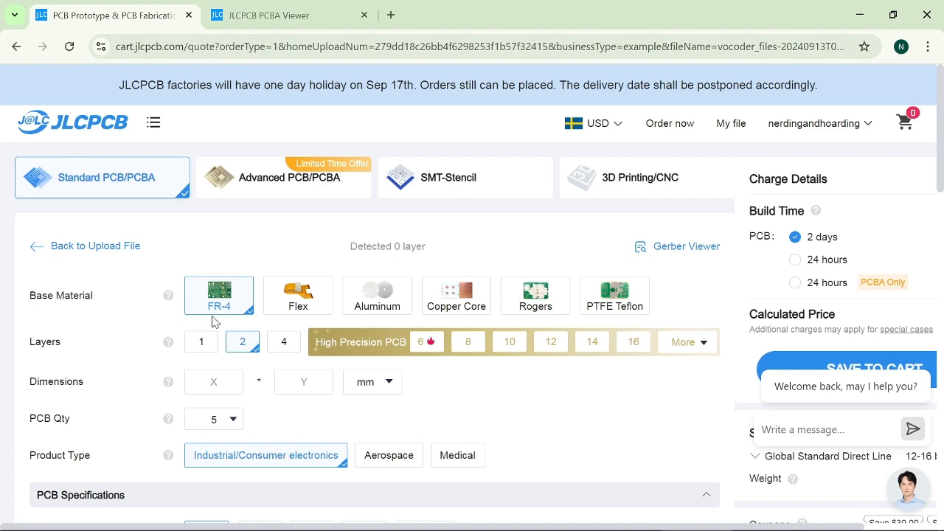
pyautogui.click(265, 15)
pyautogui.scroll(-3, 639, 376)
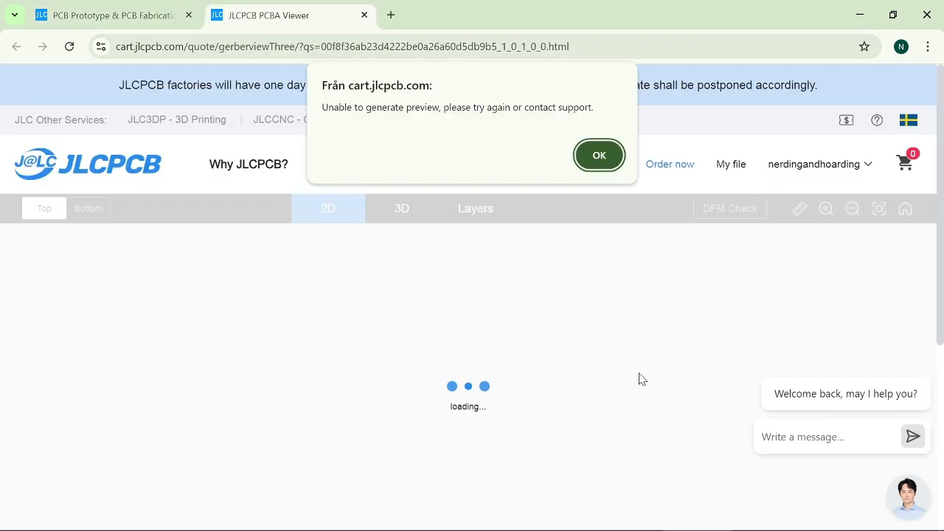
pyautogui.click(599, 155)
pyautogui.click(130, 16)
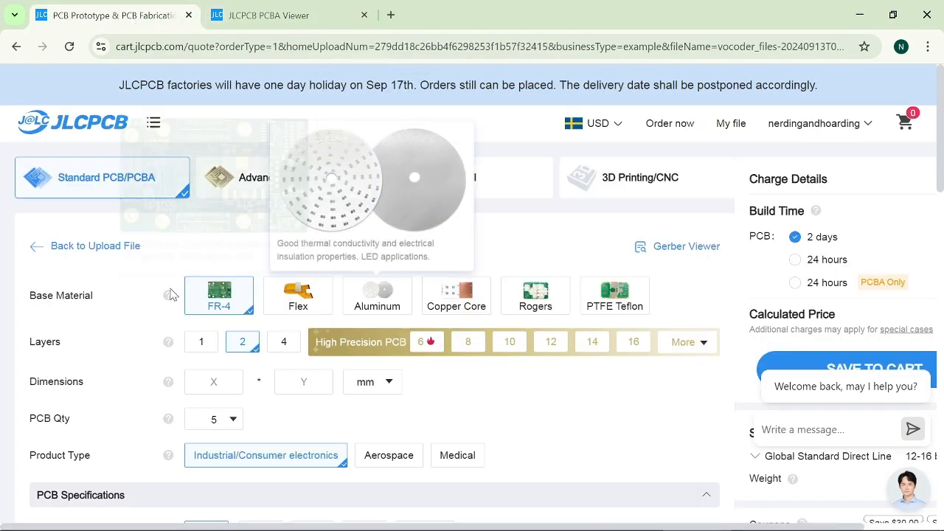
# - Go back to the file upload and add the vocoder board's Gerber archive in place of the previous file
pyautogui.click(85, 248)
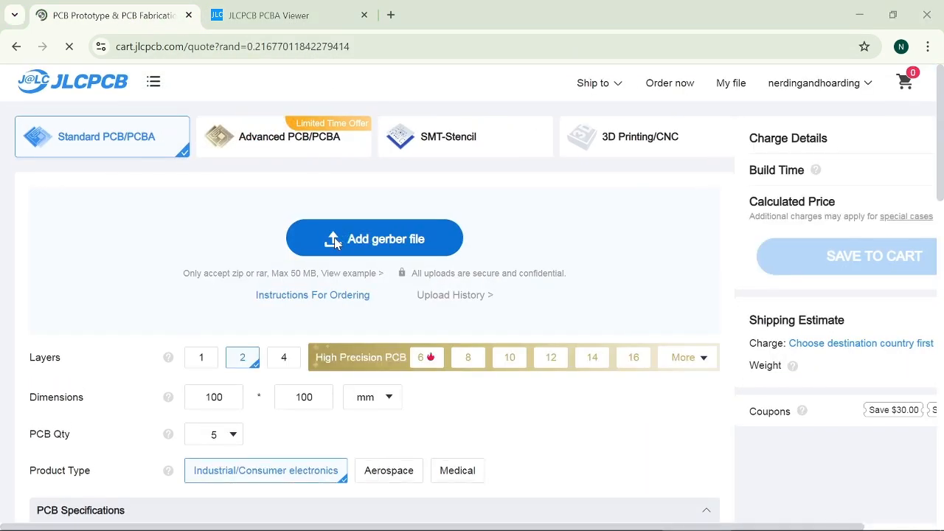
pyautogui.click(336, 242)
pyautogui.doubleClick(346, 148)
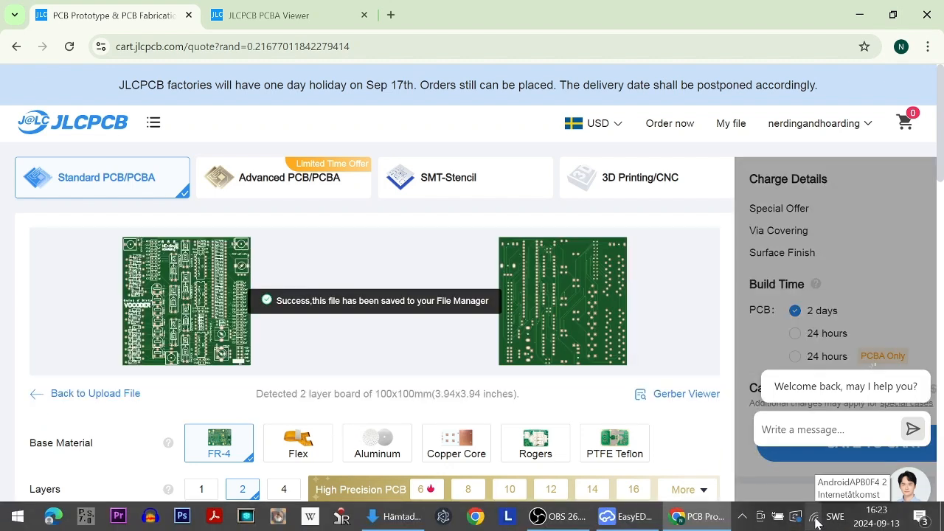
# - Open the board in the Gerber Viewer and inspect it in 2D and from both sides in 3D
pyautogui.click(697, 396)
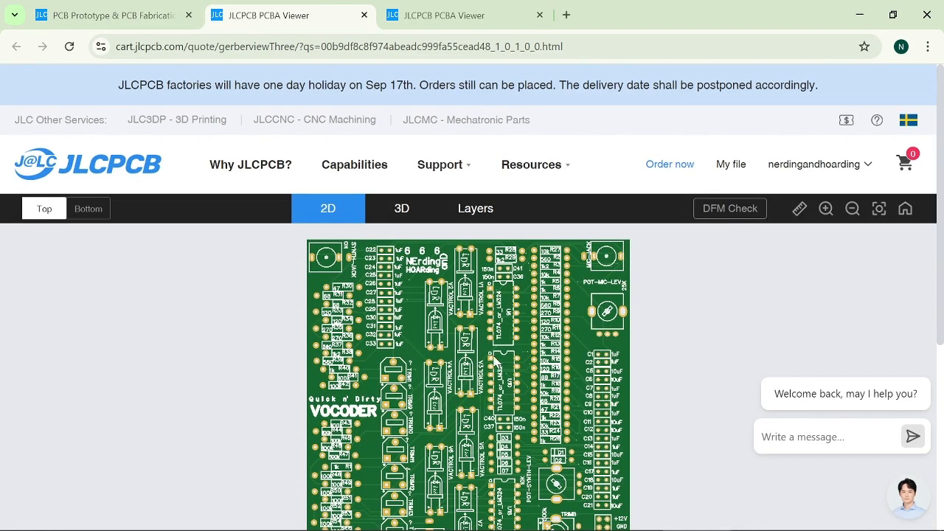
pyautogui.click(426, 217)
pyautogui.moveTo(568, 435); pyautogui.dragTo(600, 446)
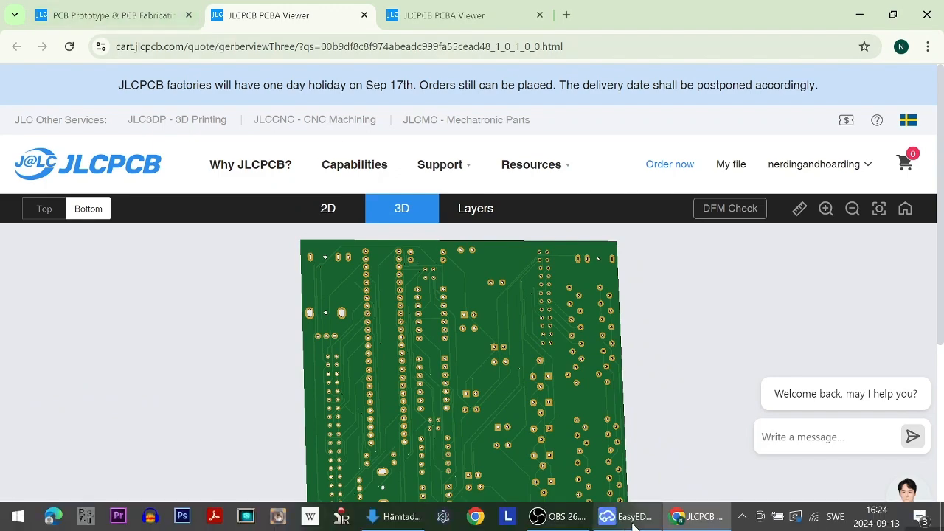
# - Switch to EasyEDA and hide the TopLayer, BottomLayer, TopSilkLayer and BottomSilkLayer of the vocoder PCB
pyautogui.click(625, 521)
pyautogui.moveTo(833, 464)
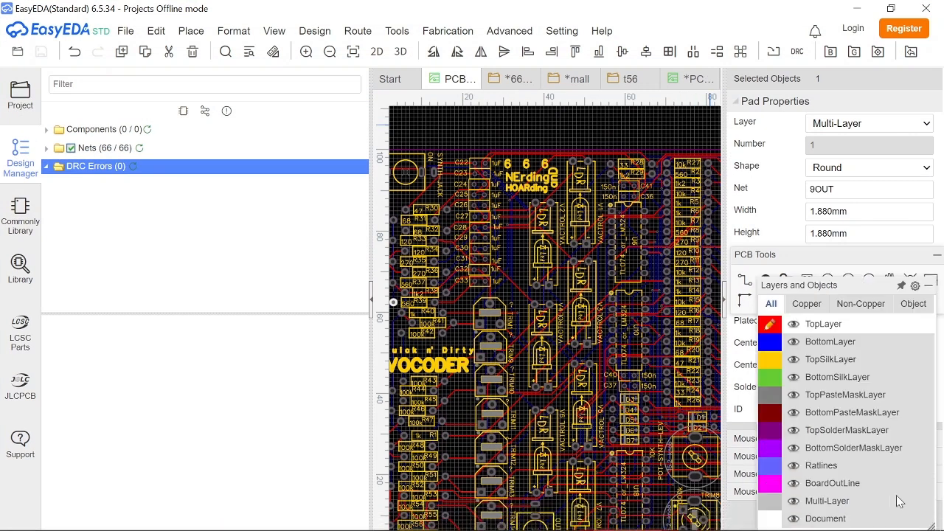
pyautogui.click(794, 324)
pyautogui.click(794, 342)
pyautogui.click(793, 359)
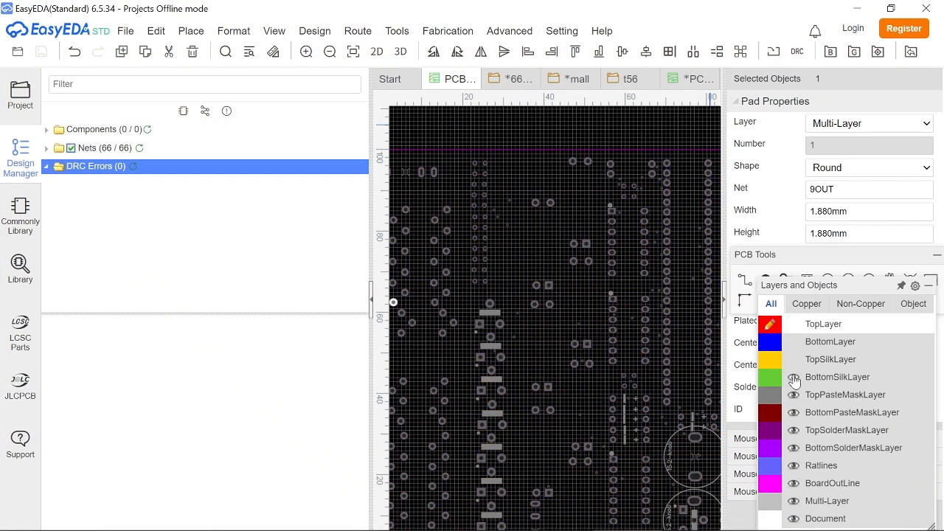
pyautogui.click(794, 377)
pyautogui.scroll(-3, 552, 336)
pyautogui.scroll(1, 552, 337)
pyautogui.scroll(-1, 552, 336)
pyautogui.click(532, 153)
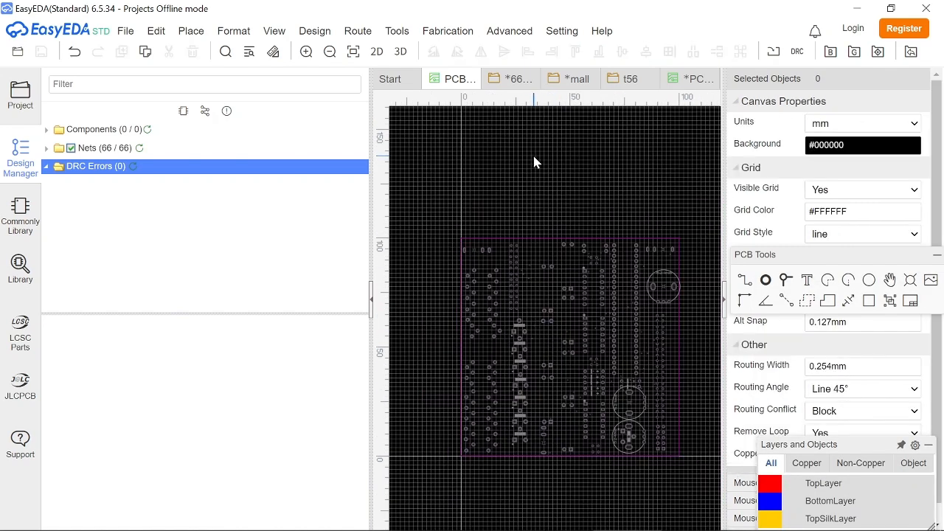
# - Switch to Chrome, search for "bing image creator" in a new tab and open Bing's Image Creator
pyautogui.moveTo(305, 525)
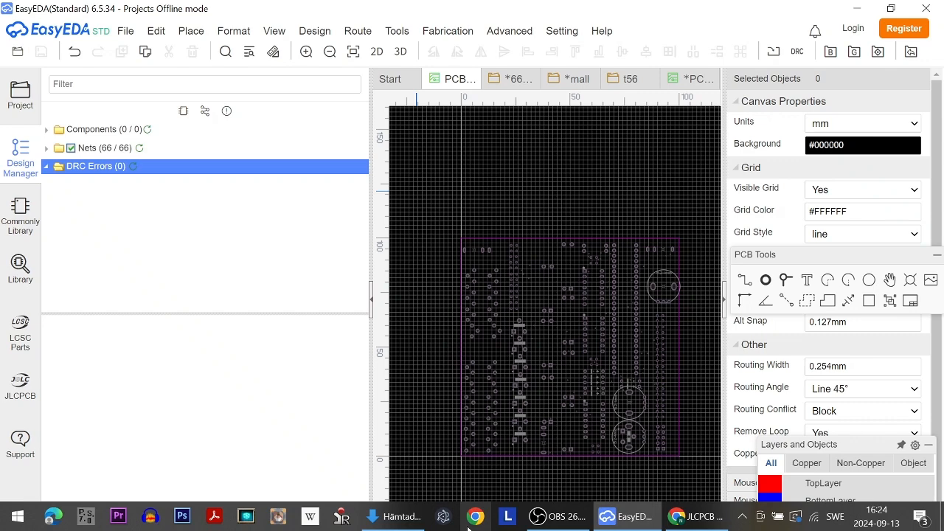
pyautogui.click(639, 457)
pyautogui.click(565, 15)
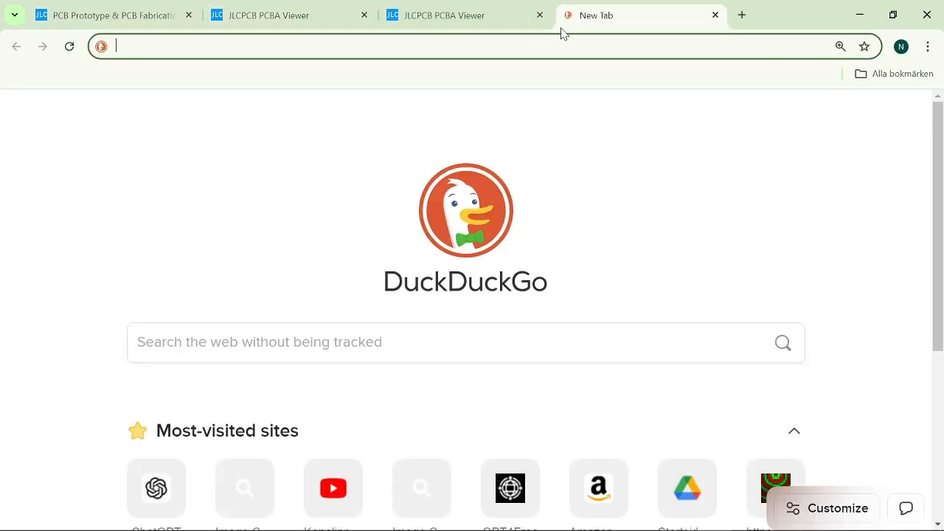
pyautogui.write('bing')
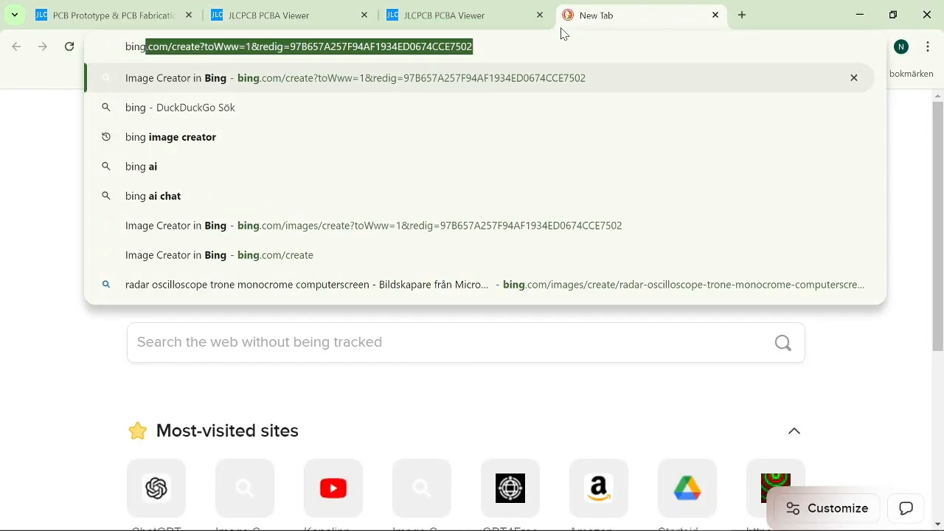
pyautogui.write(' image creator')
pyautogui.press('Return')
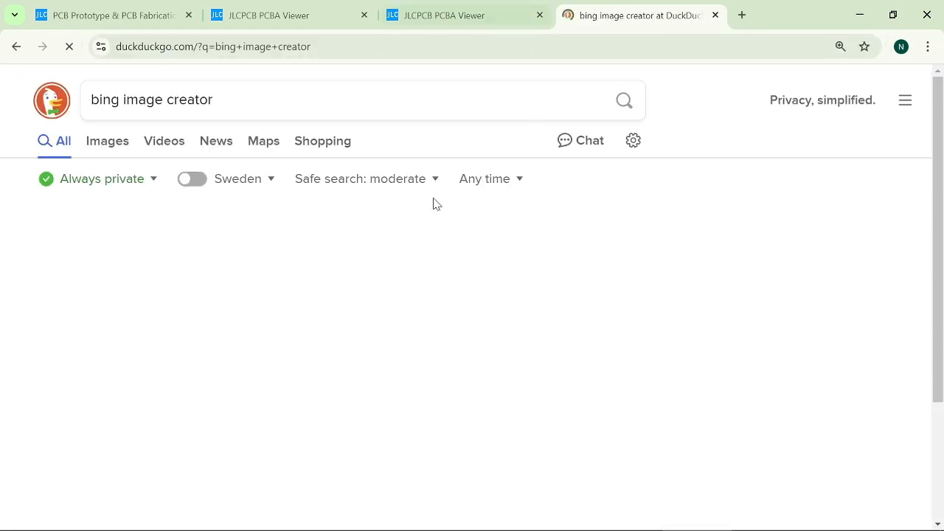
pyautogui.click(173, 245)
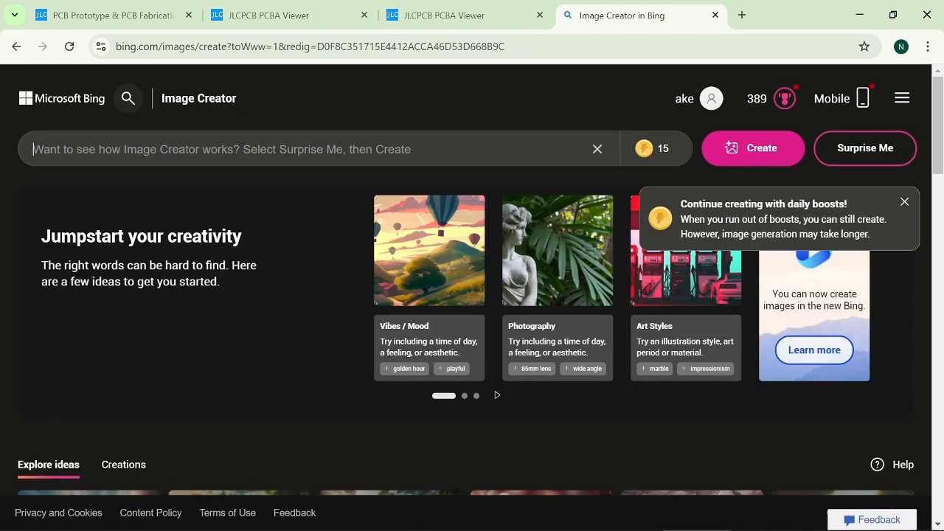
# - Generate AI images from the prompt "robot singing in space'" and return to the browser to view them
pyautogui.write('robot')
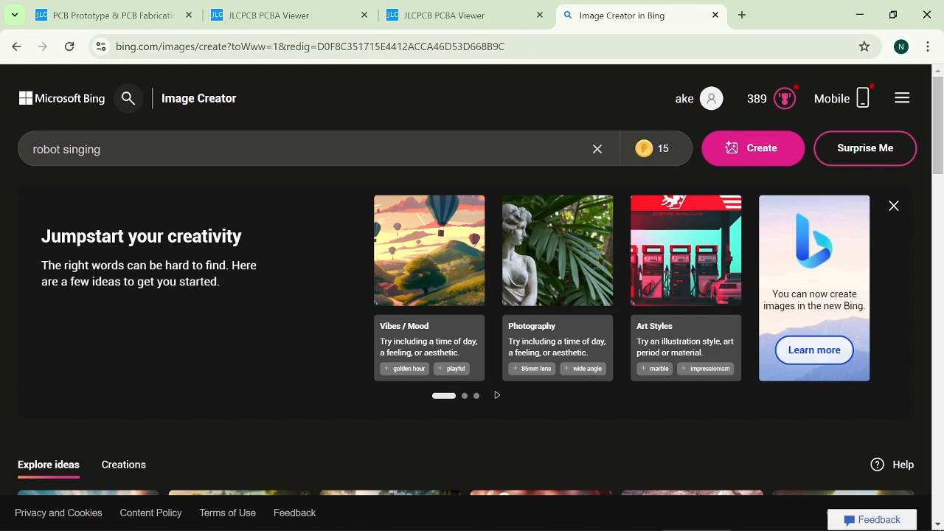
pyautogui.write(" singing in space'")
pyautogui.press('Return')
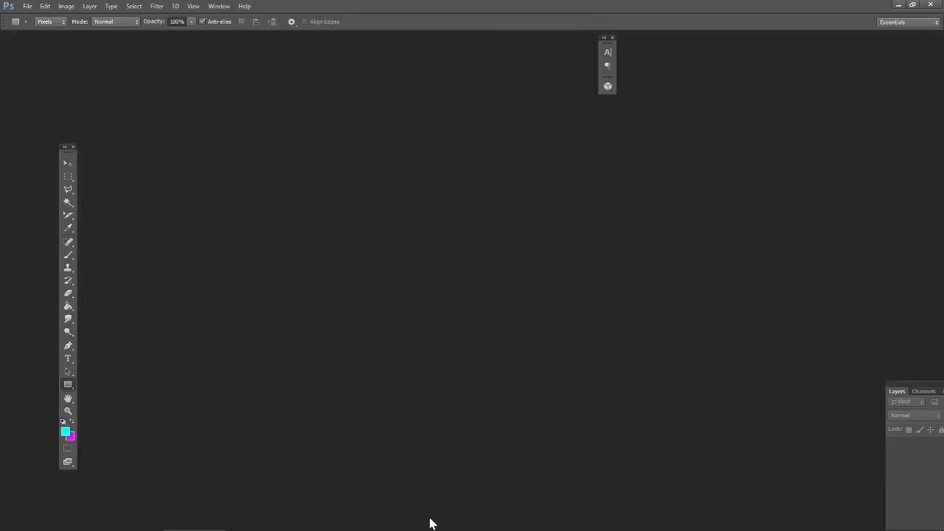
pyautogui.click(719, 523)
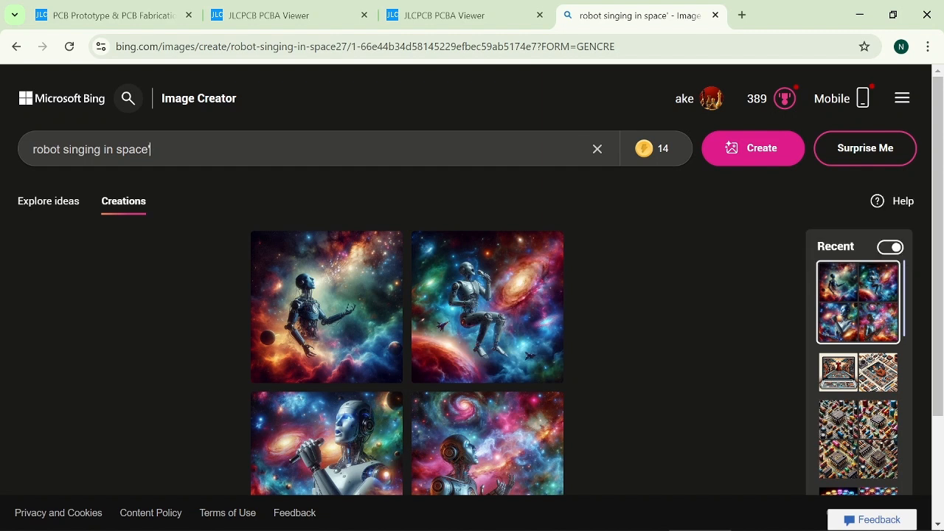
# - Change the prompt to "1960 robot singing in space" and generate a new set of images
pyautogui.click(33, 150)
pyautogui.write('1960')
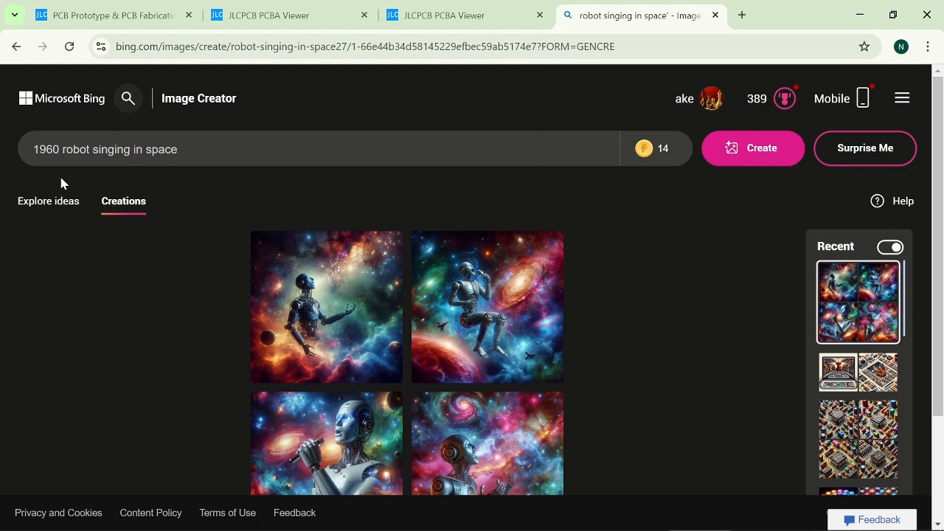
pyautogui.press('Return')
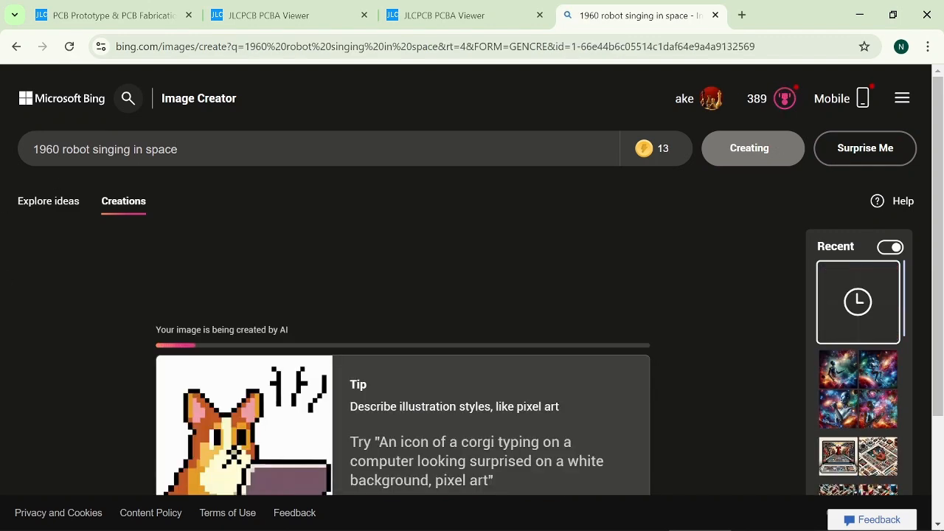
# - Browse the generated images and copy the one of the robot standing beside a microphone on a planet
pyautogui.scroll(-2, 291, 419)
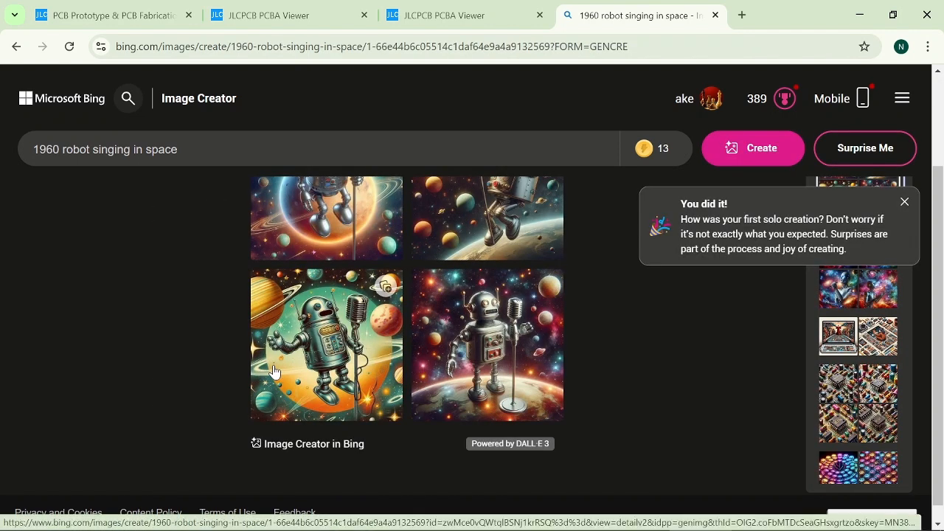
pyautogui.scroll(2, 499, 315)
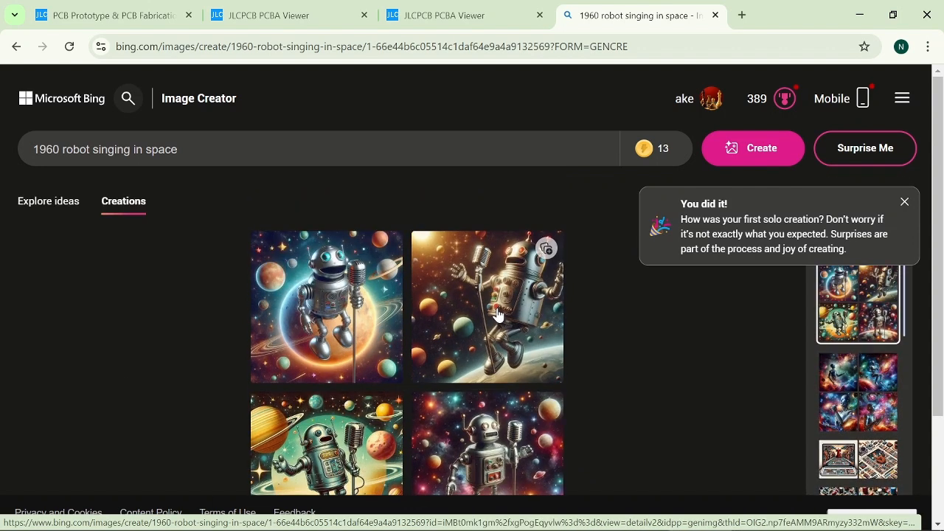
pyautogui.click(498, 262)
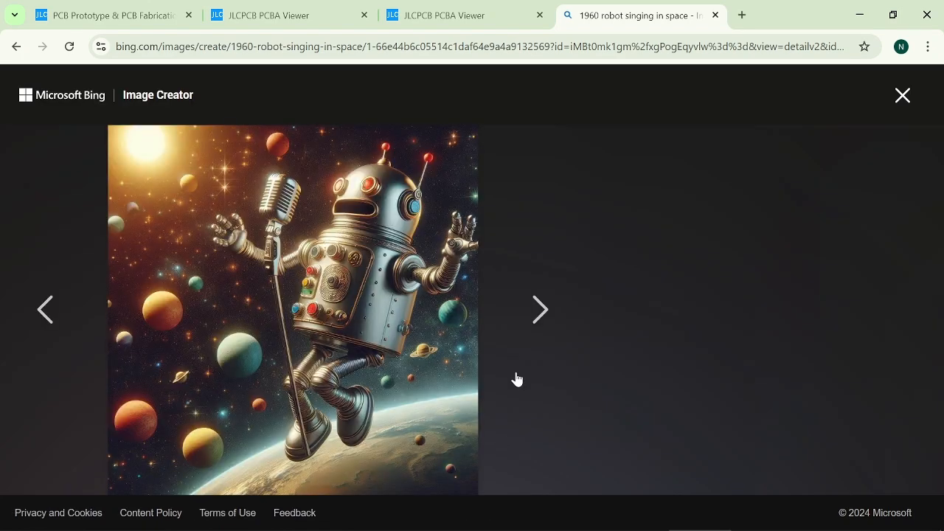
pyautogui.click(534, 310)
pyautogui.click(536, 316)
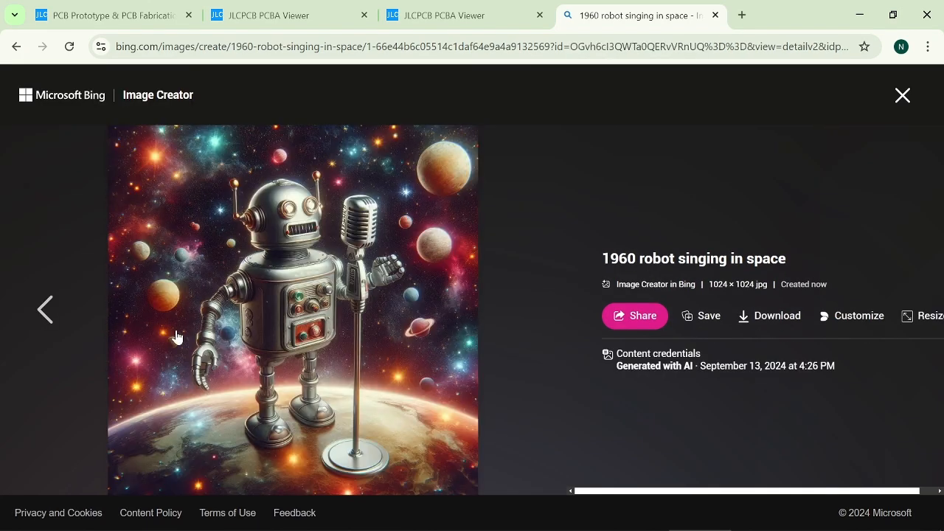
pyautogui.rightClick(299, 237)
pyautogui.click(359, 301)
# - Switch to Photoshop, create a 1024 × 1024 pixel RGB document and paste the copied robot image into it
pyautogui.moveTo(468, 526)
pyautogui.click(640, 524)
pyautogui.click(555, 524)
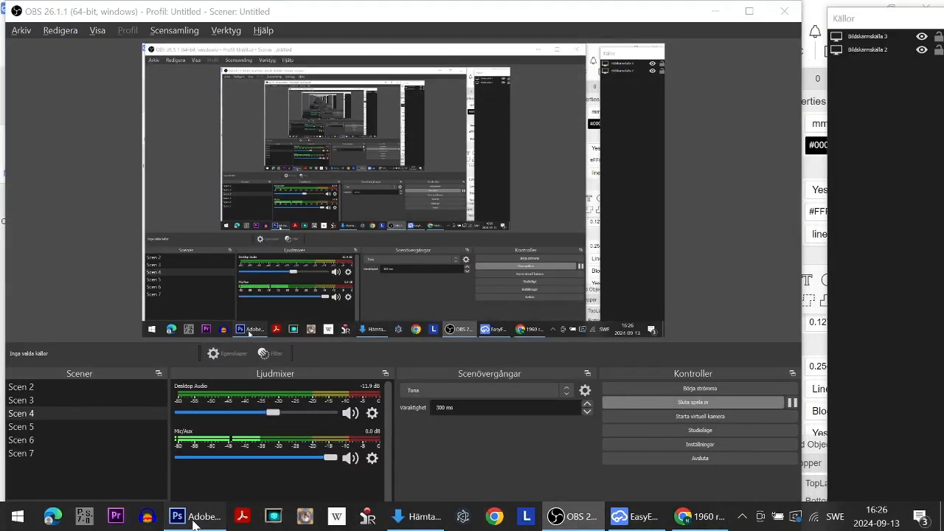
pyautogui.click(194, 520)
pyautogui.click(28, 6)
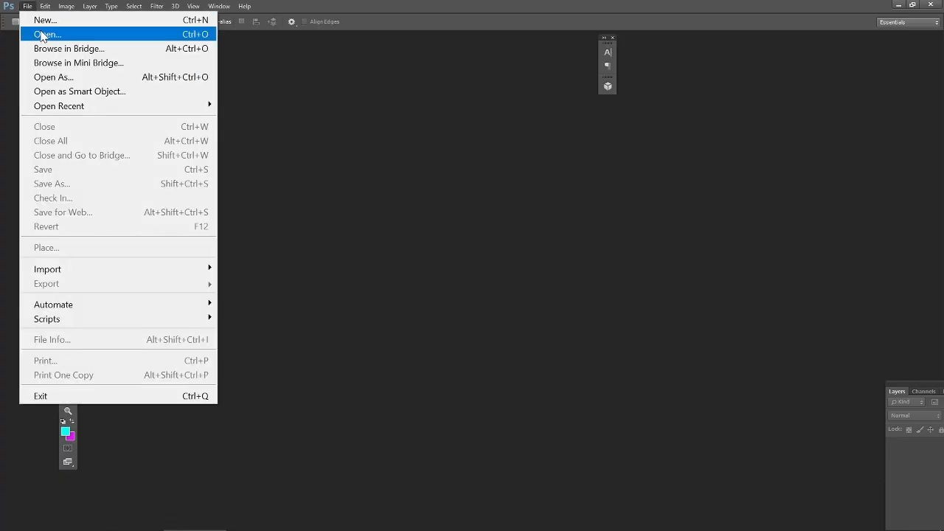
pyautogui.click(42, 20)
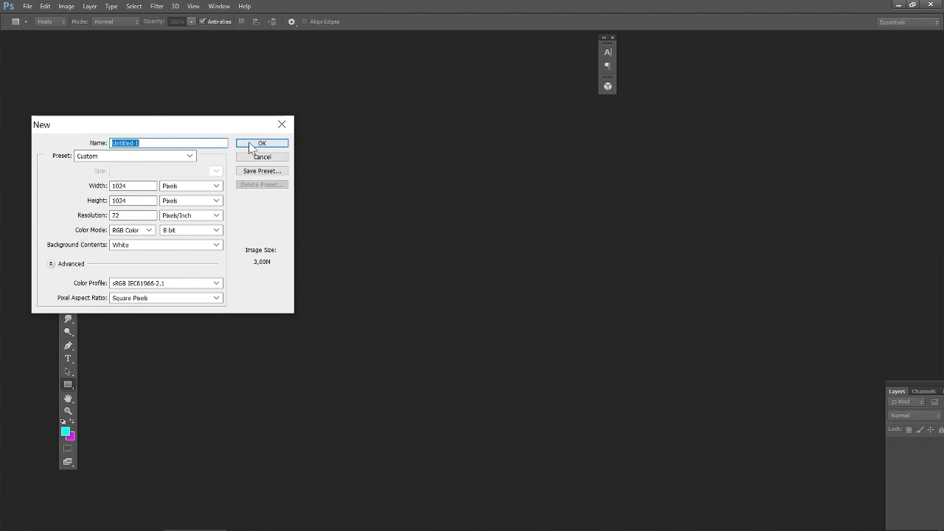
pyautogui.click(252, 144)
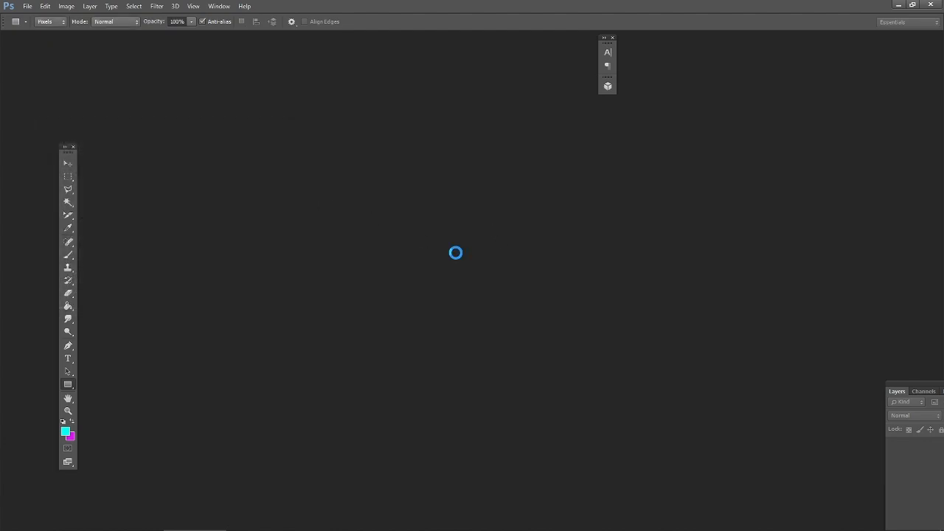
pyautogui.hotkey('ctrl', 'v')
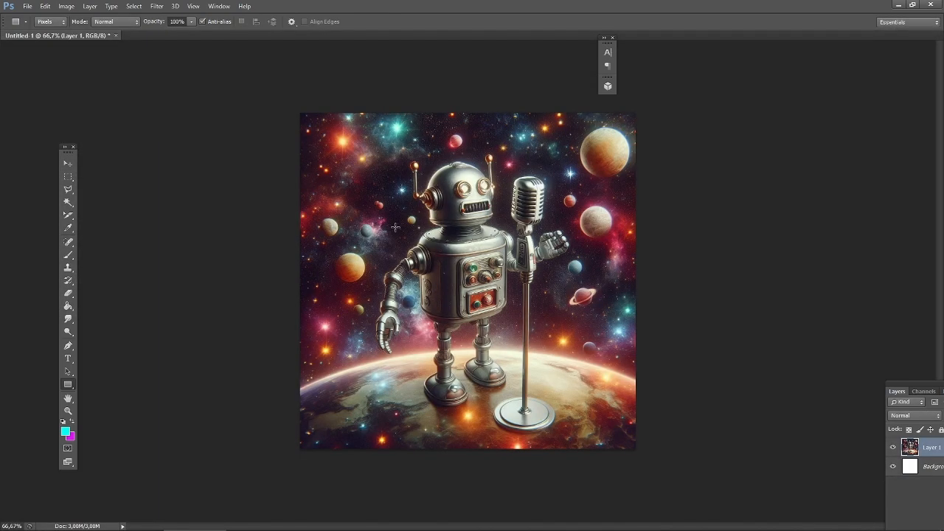
# - Desaturate the pasted robot image layer
pyautogui.click(66, 7)
pyautogui.moveTo(127, 41)
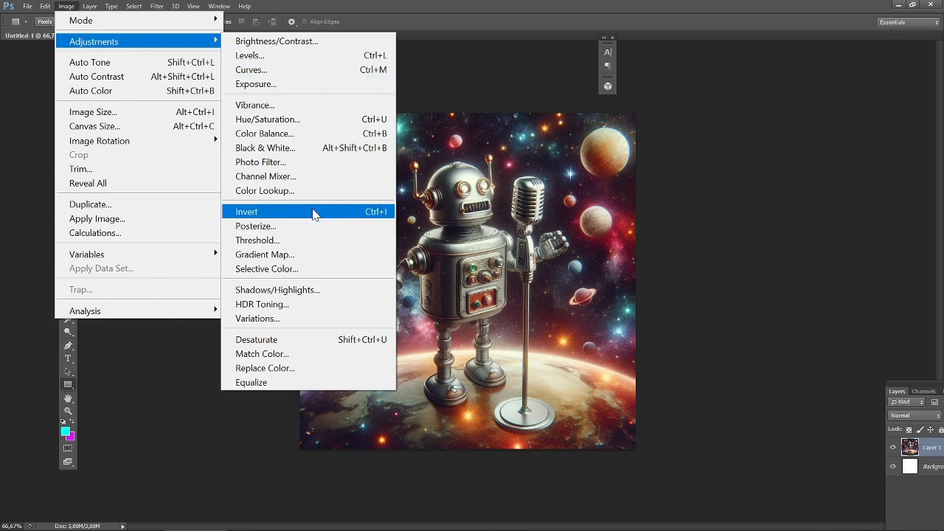
pyautogui.click(359, 340)
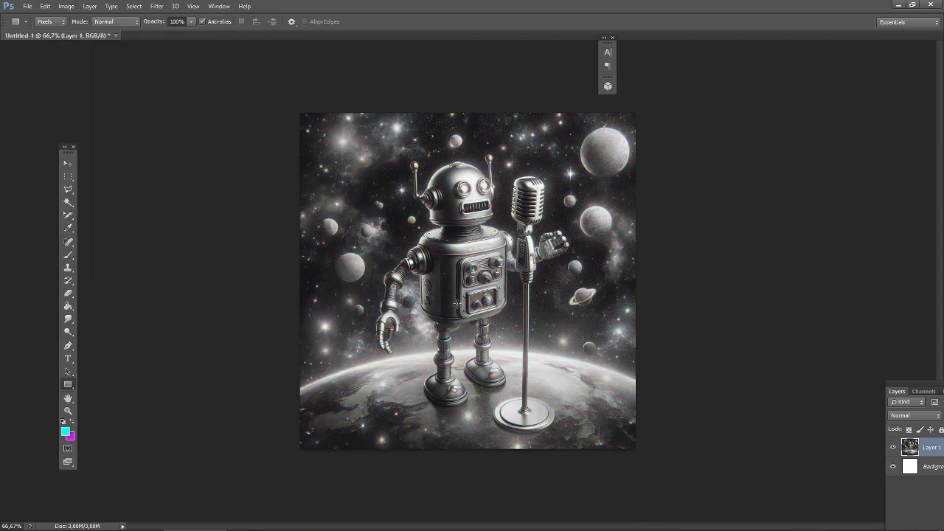
pyautogui.click(66, 6)
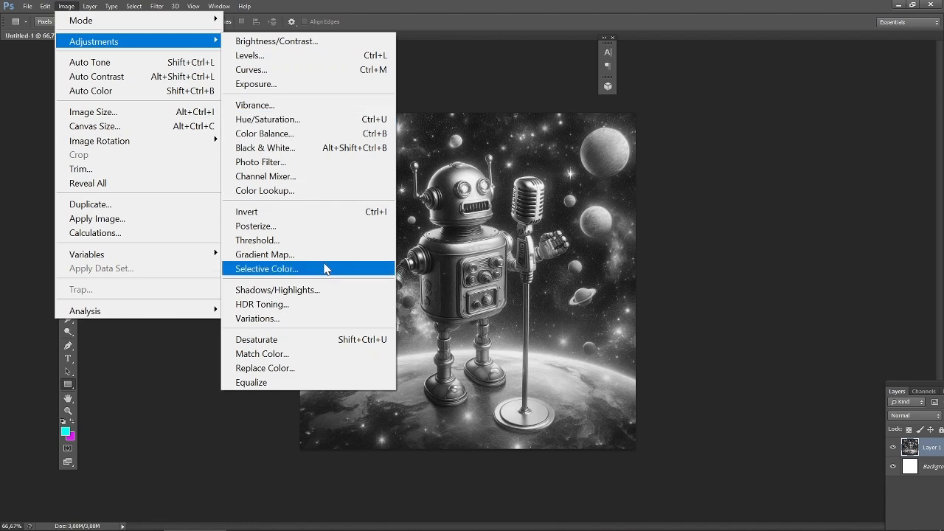
pyautogui.click(287, 56)
pyautogui.moveTo(732, 309); pyautogui.dragTo(696, 309)
pyautogui.moveTo(606, 310); pyautogui.dragTo(722, 310)
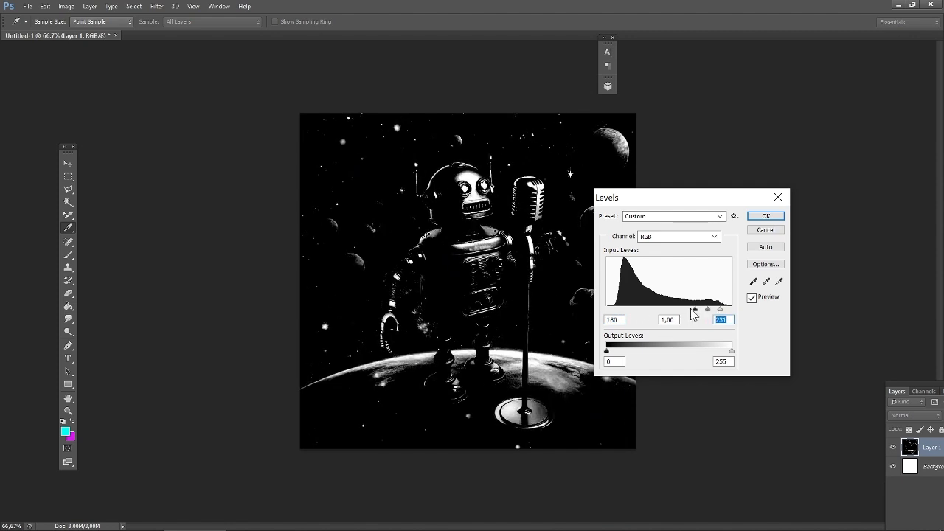
pyautogui.click(766, 229)
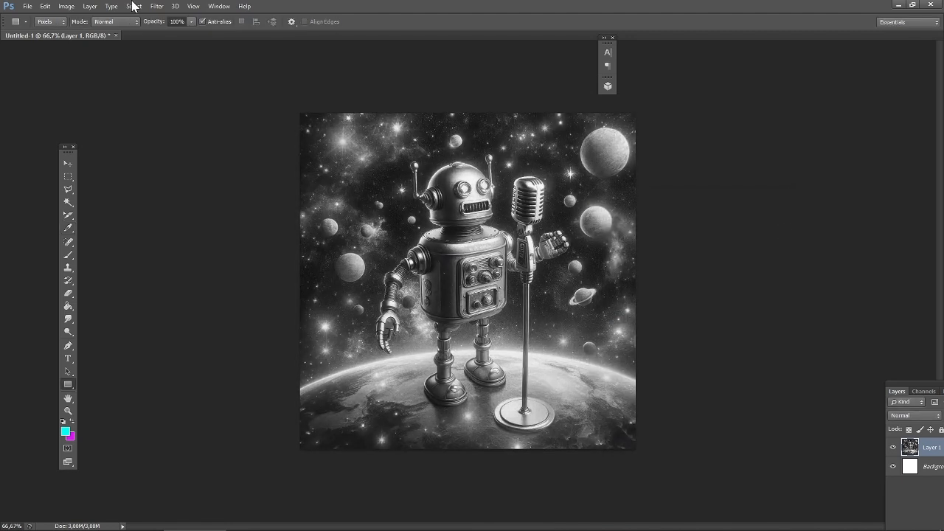
# - Convert the robot image to Grayscale mode, merging its layers and discarding the colour information
pyautogui.click(67, 6)
pyautogui.moveTo(94, 43)
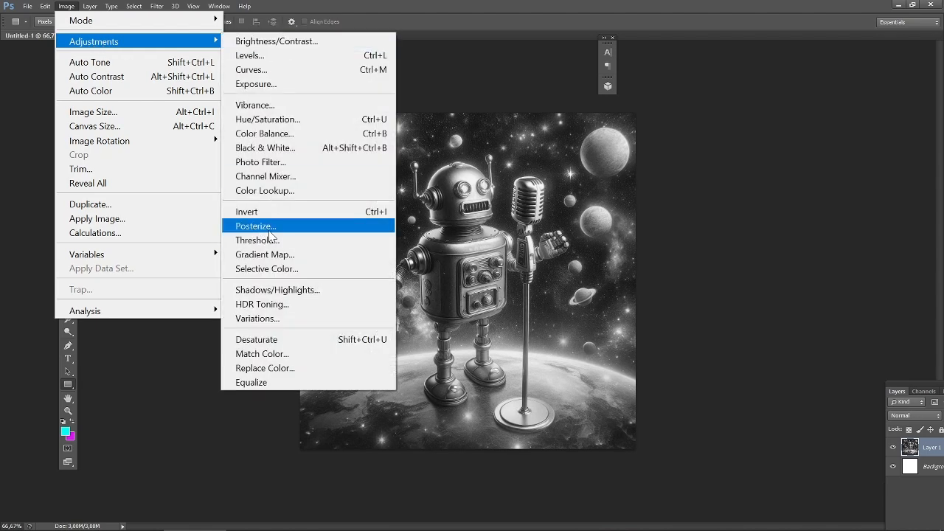
pyautogui.moveTo(170, 20)
pyautogui.click(247, 34)
pyautogui.click(417, 205)
pyautogui.click(414, 217)
# - Try converting the image to a 300 pixels/inch bitmap using a round halftone screen of 66 lines/inch at 33 degrees
pyautogui.click(67, 6)
pyautogui.moveTo(73, 20)
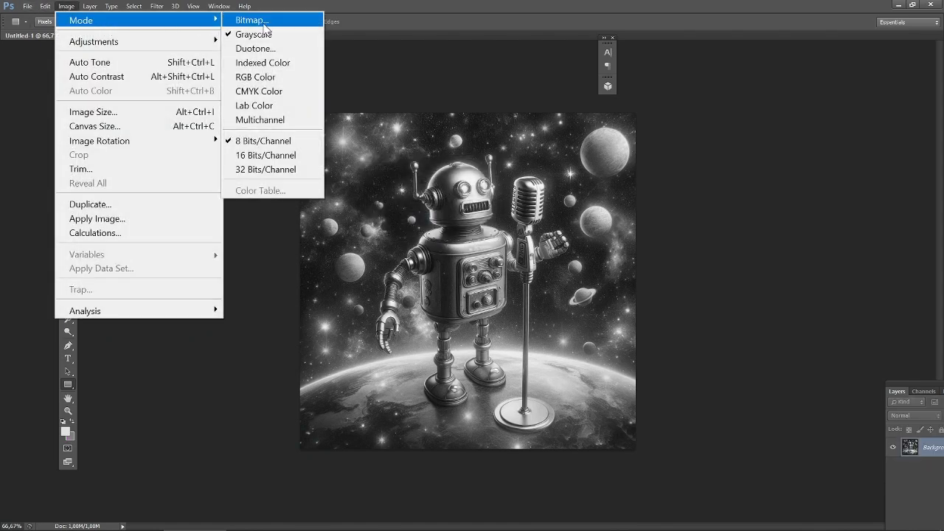
pyautogui.click(263, 21)
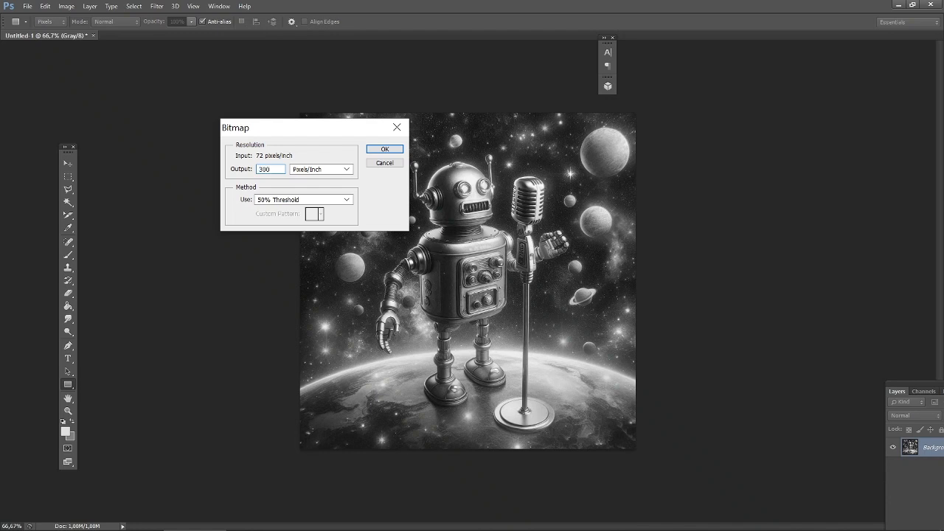
pyautogui.click(346, 200)
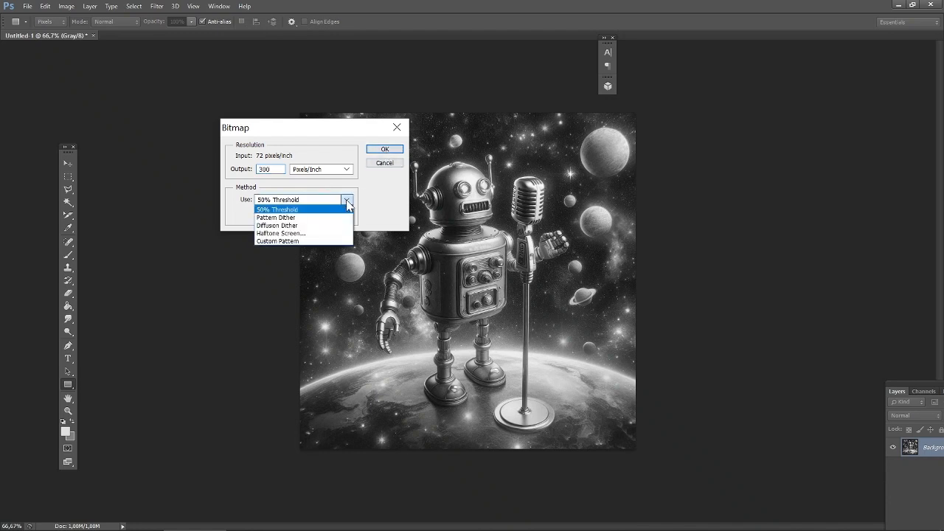
pyautogui.click(281, 233)
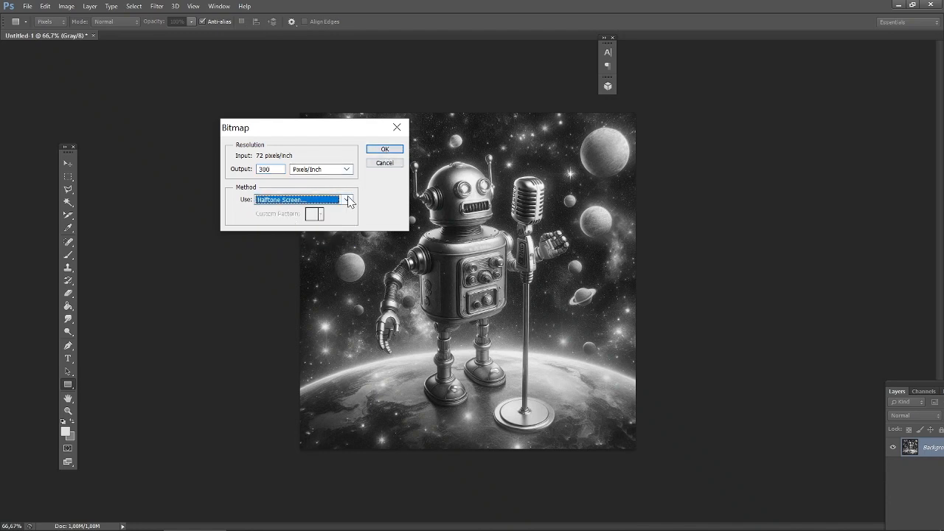
pyautogui.click(346, 200)
pyautogui.click(298, 234)
pyautogui.click(385, 150)
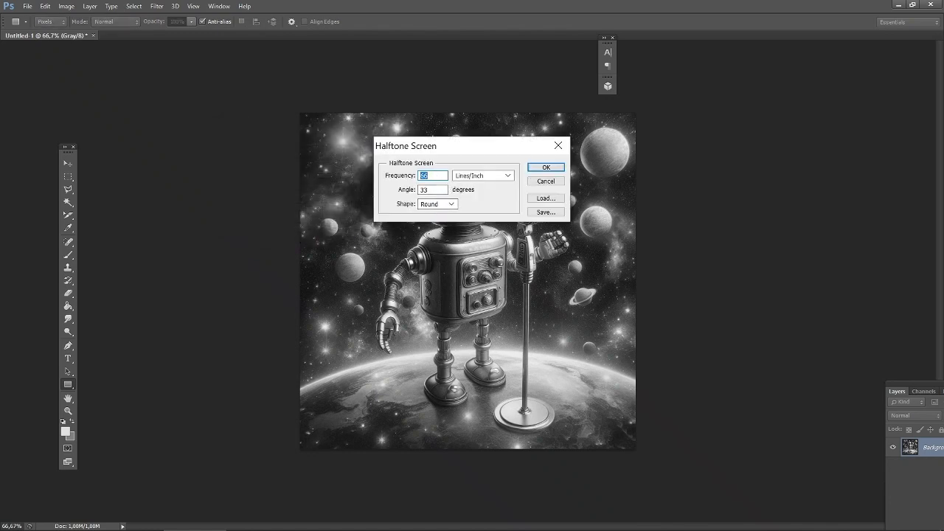
pyautogui.click(451, 204)
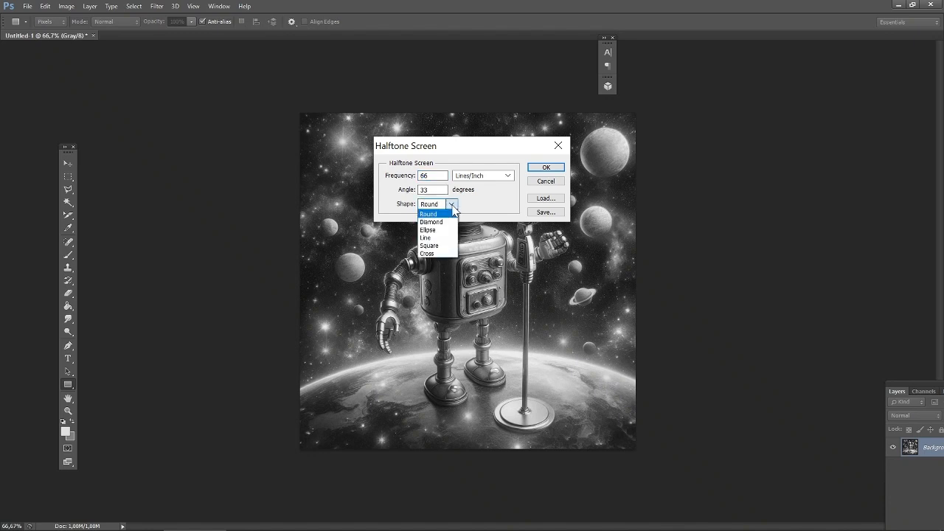
pyautogui.click(452, 206)
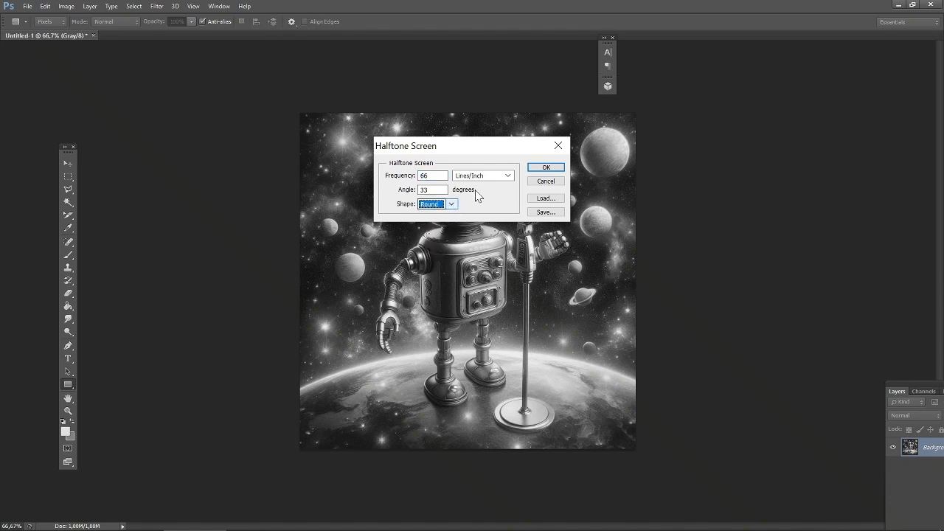
pyautogui.click(546, 169)
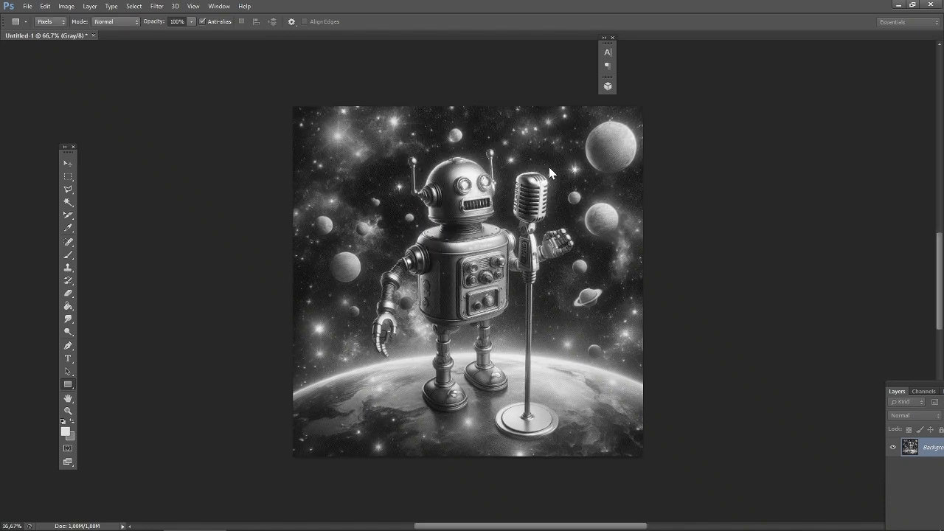
# - Try the bitmap conversion with a round halftone screen of 6 lines/inch at 33 degrees and undo it
pyautogui.click(66, 6)
pyautogui.moveTo(160, 17)
pyautogui.click(316, 17)
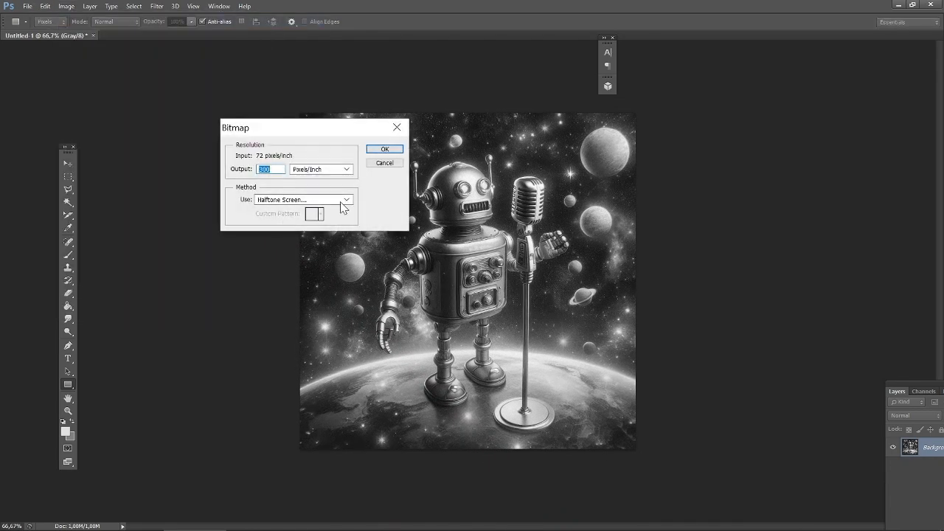
pyautogui.click(381, 147)
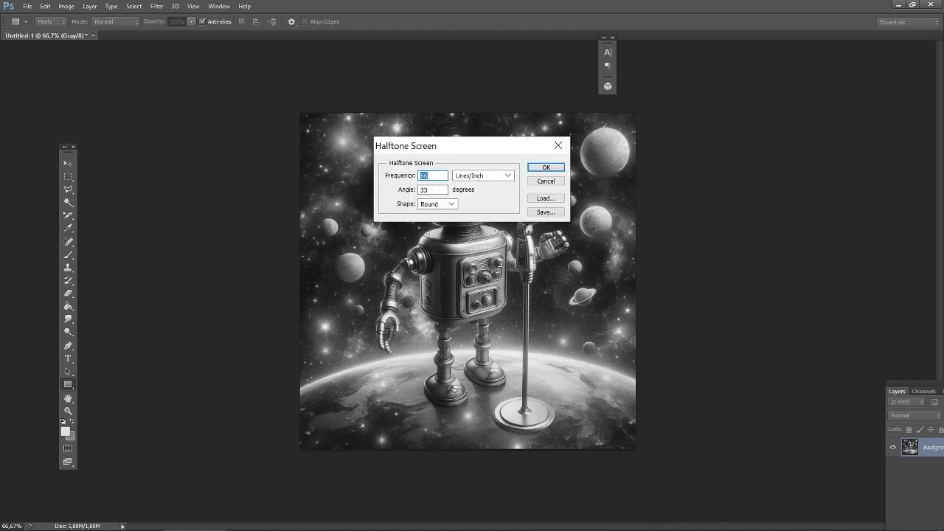
pyautogui.write('6')
pyautogui.click(546, 168)
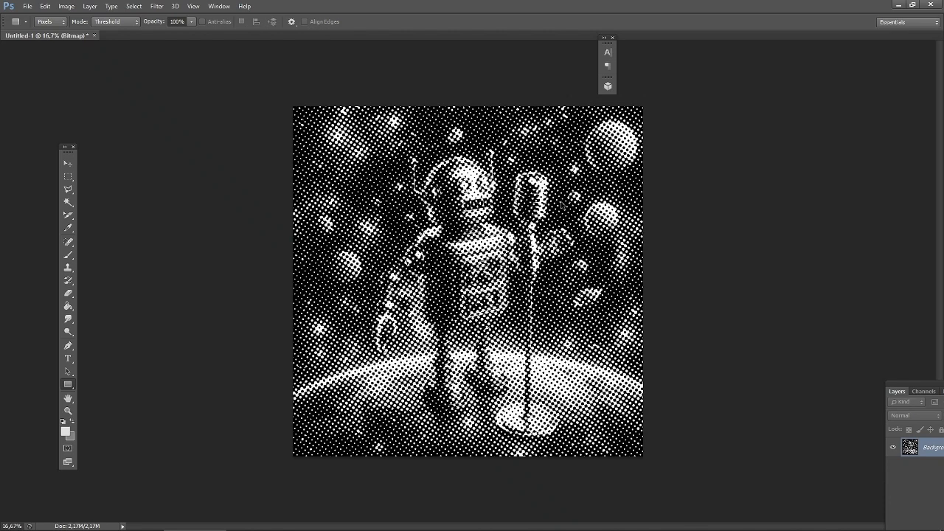
pyautogui.hotkey('ctrl', 'z')
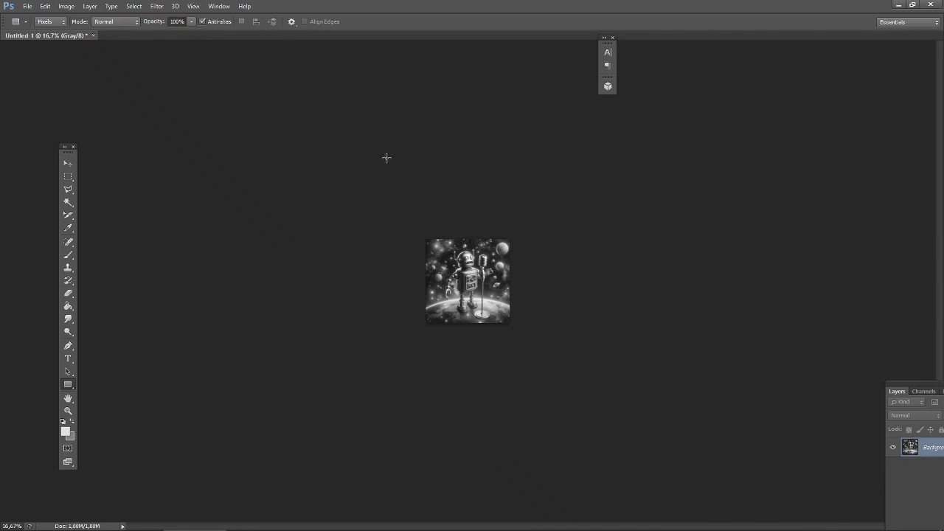
# - Flatten the grayscale image's contrast with Levels by narrowing the output range from both the black and white ends
pyautogui.hotkey('ctrl', '0')
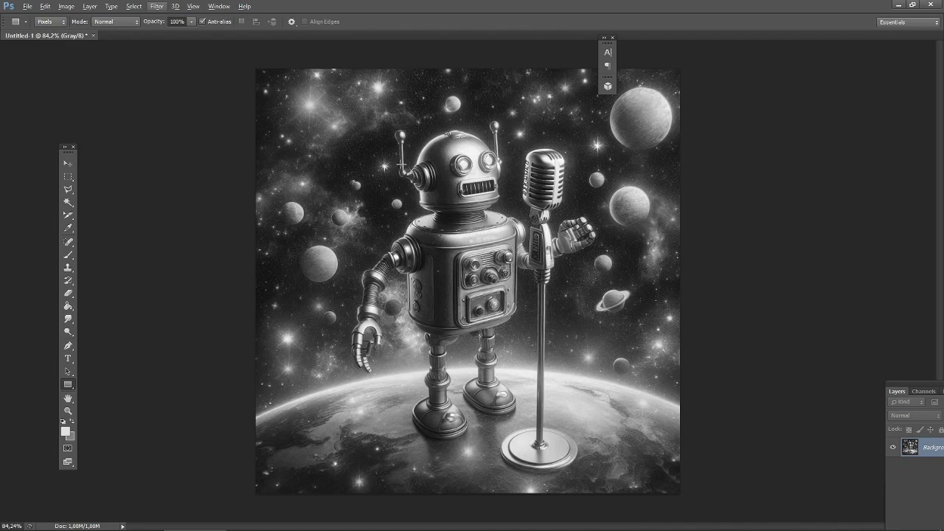
pyautogui.click(63, 6)
pyautogui.moveTo(116, 42)
pyautogui.click(413, 57)
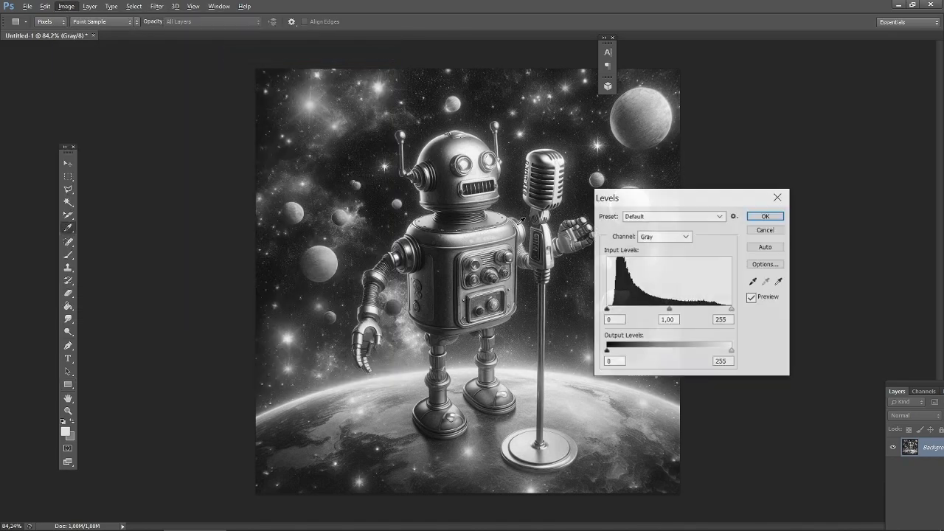
pyautogui.moveTo(731, 351); pyautogui.dragTo(689, 352)
pyautogui.moveTo(606, 351); pyautogui.dragTo(652, 352)
pyautogui.click(773, 216)
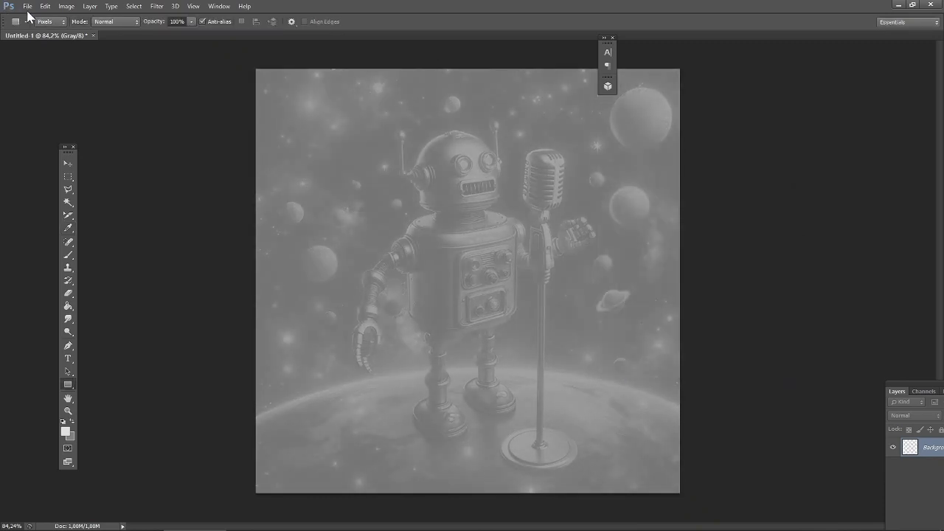
# - Convert the low-contrast image to a 300 pixels/inch bitmap with a round halftone screen of 6 lines/inch and inspect the dots
pyautogui.click(65, 6)
pyautogui.moveTo(77, 20)
pyautogui.click(247, 17)
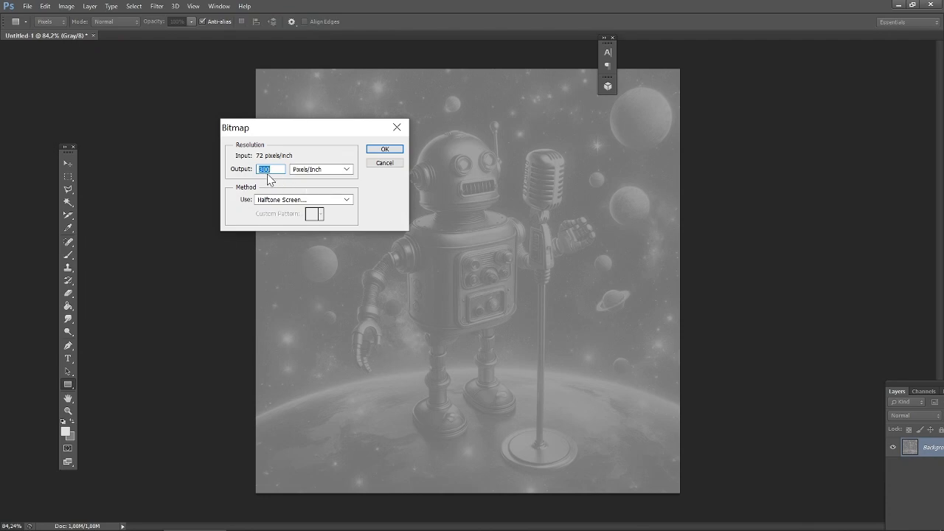
pyautogui.click(391, 150)
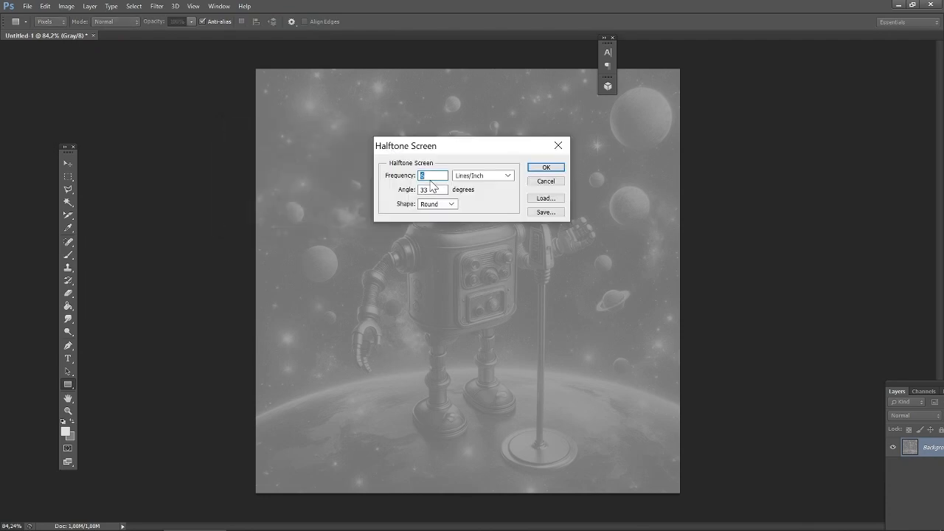
pyautogui.click(546, 166)
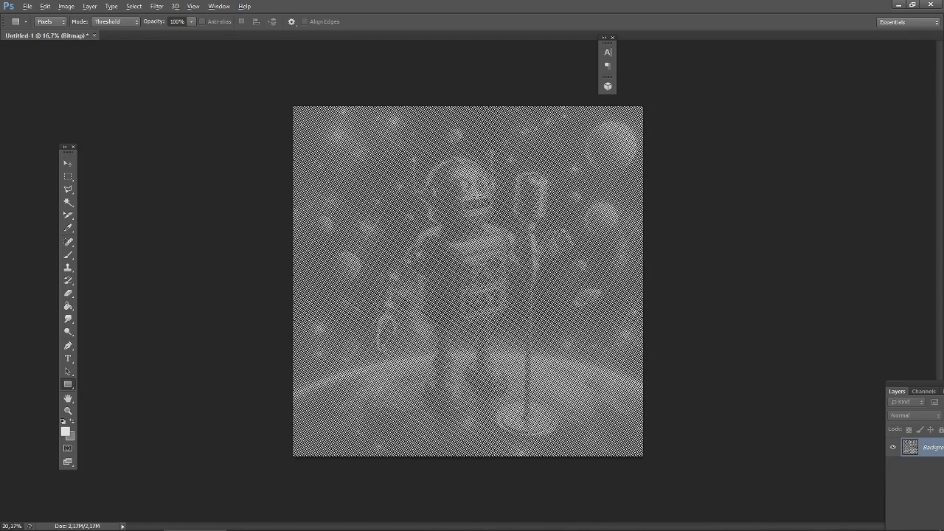
pyautogui.keyDown('alt'); pyautogui.scroll(6, 481, 191); pyautogui.keyUp('alt')
pyautogui.keyDown('alt'); pyautogui.scroll(-4, 481, 191); pyautogui.keyUp('alt')
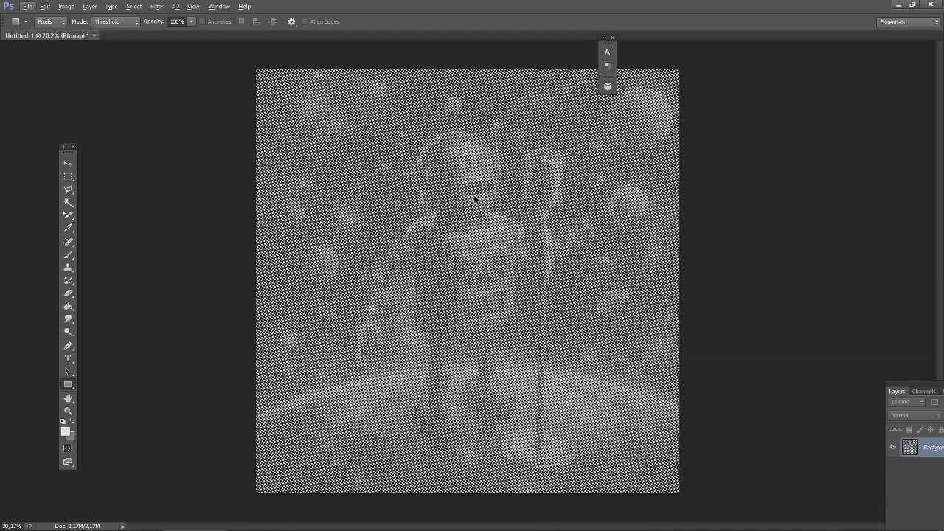
# - Undo the low-contrast halftone conversion and the Levels change to go back to the full-contrast grayscale image
pyautogui.hotkey('ctrl', 'z')
pyautogui.click(91, 8)
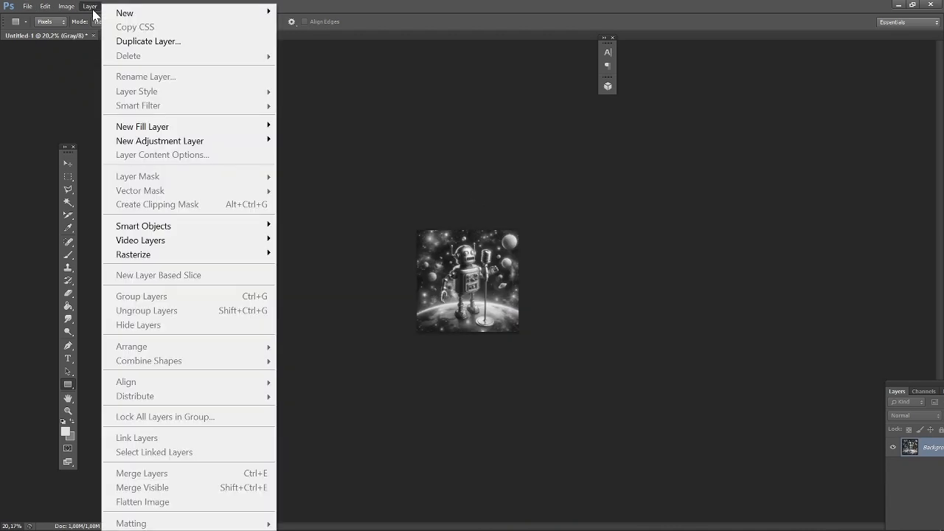
pyautogui.click(91, 9)
pyautogui.hotkey('ctrl', 'alt', 'z')
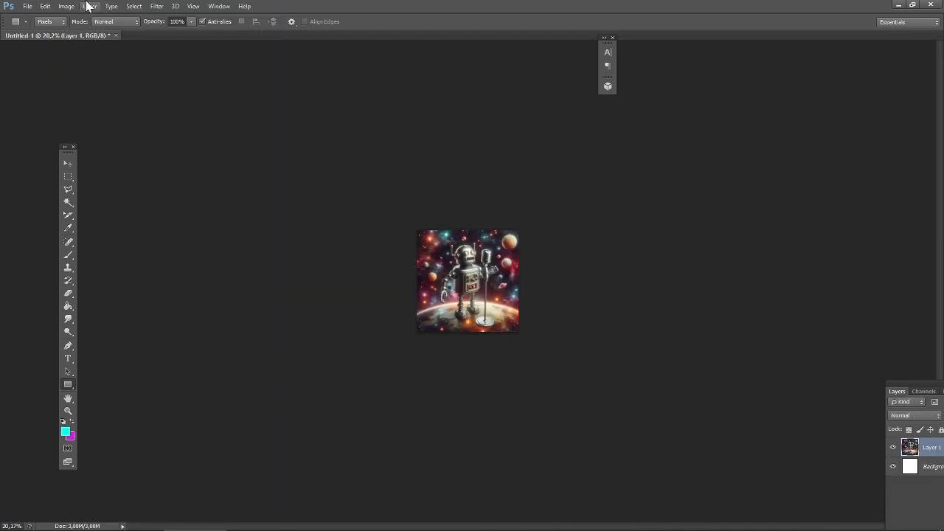
pyautogui.hotkey('ctrl', 'z')
pyautogui.hotkey('ctrl', 'alt', 'z')
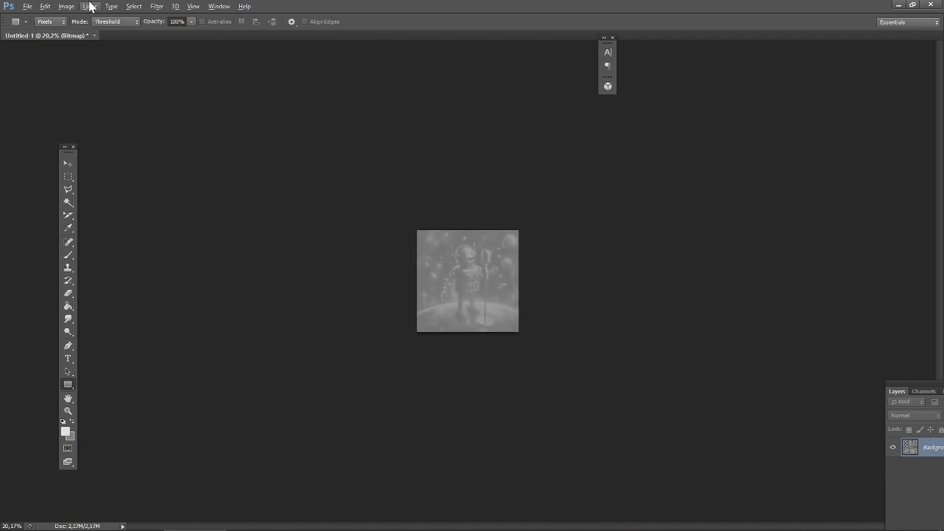
# - Convert the grayscale image to a 300 pixels/inch bitmap with a round halftone screen of 8 lines/inch at 33 degrees
pyautogui.click(90, 6)
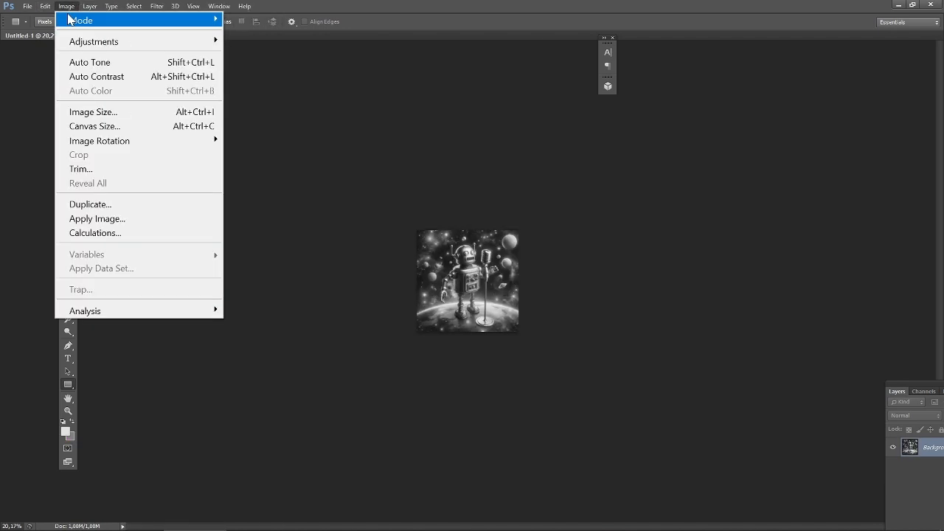
pyautogui.click(243, 20)
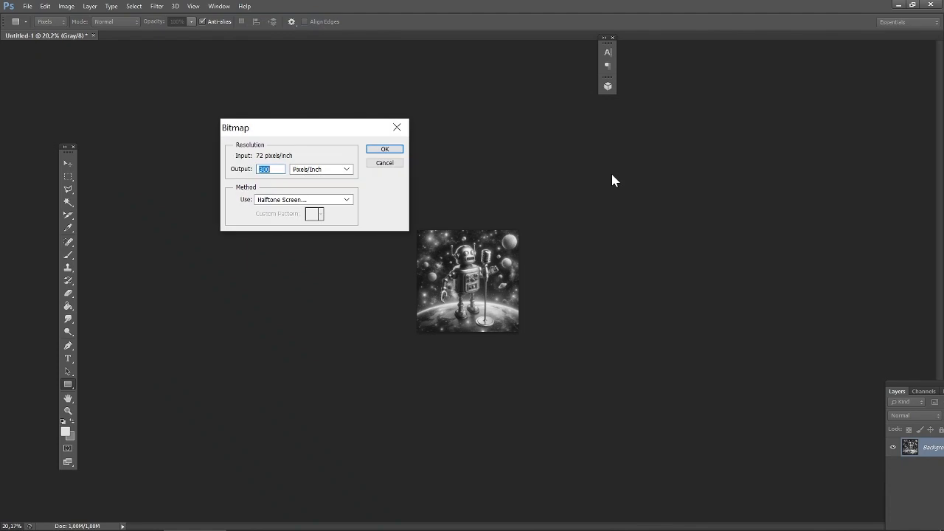
pyautogui.click(385, 151)
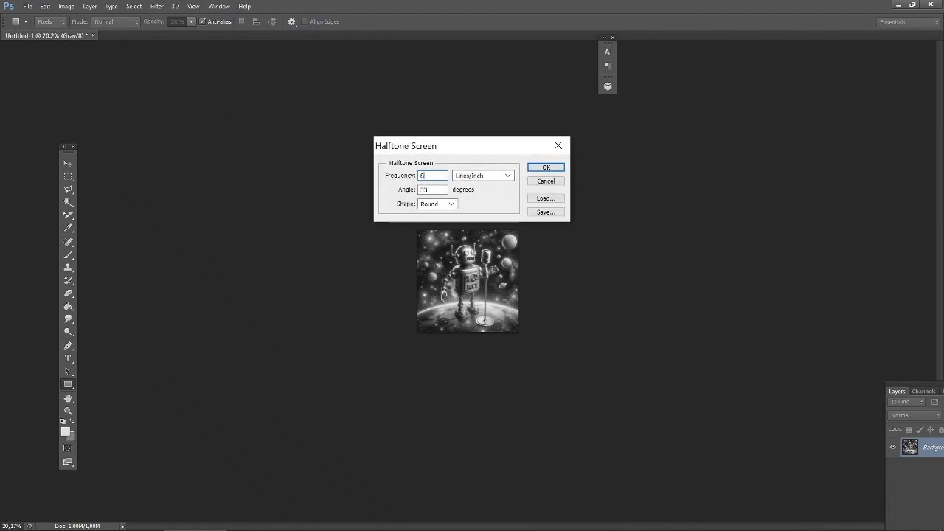
pyautogui.click(546, 167)
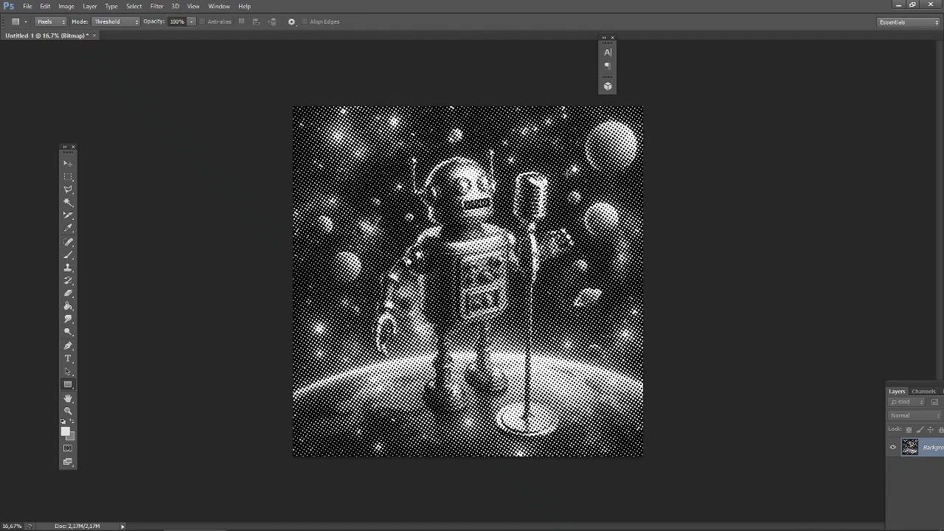
pyautogui.keyDown('alt'); pyautogui.scroll(4, 543, 192); pyautogui.keyUp('alt')
pyautogui.scroll(5, 544, 191)
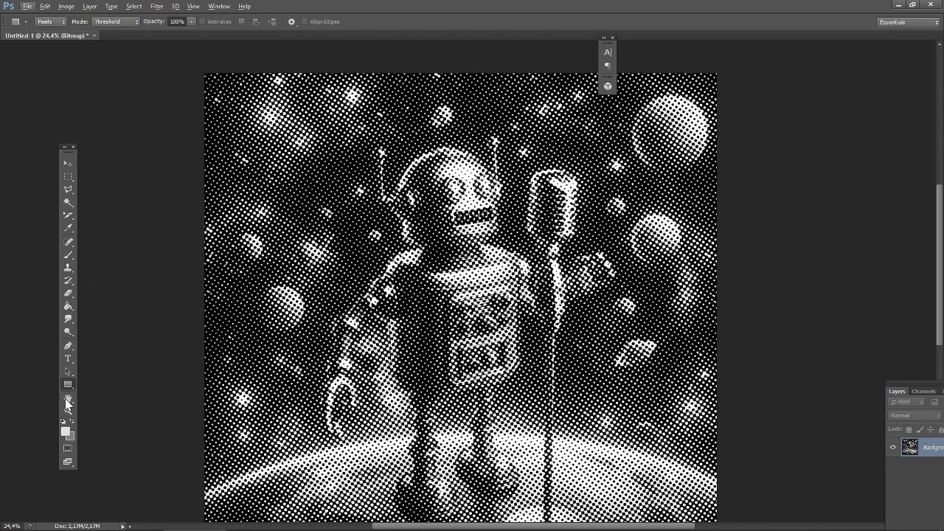
# - Reset the colours to black and white and brush a black diagonal stroke over the background beside the robot's head
pyautogui.click(63, 422)
pyautogui.click(69, 294)
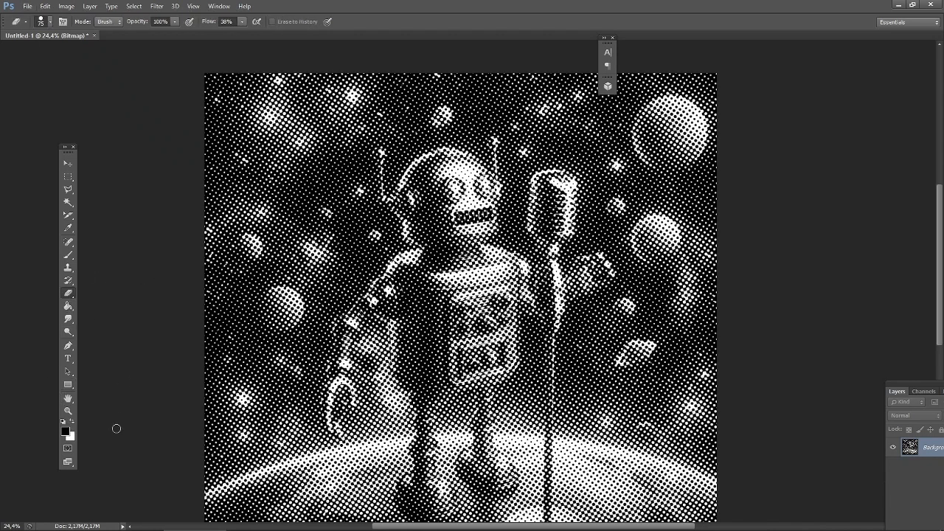
pyautogui.click(68, 255)
pyautogui.moveTo(334, 173); pyautogui.dragTo(279, 284)
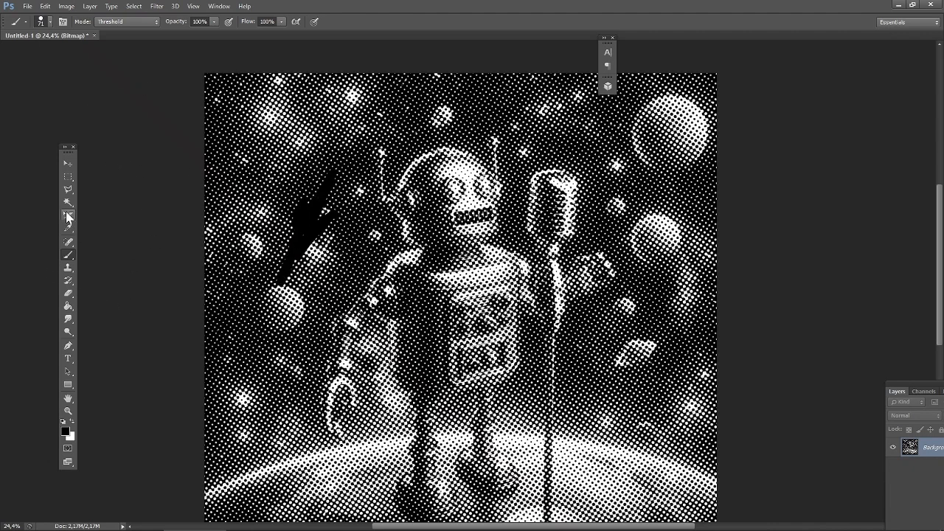
# - Outline the background around the robot, microphone stand, horizon and large upper planet with a polygonal lasso selection
pyautogui.click(68, 190)
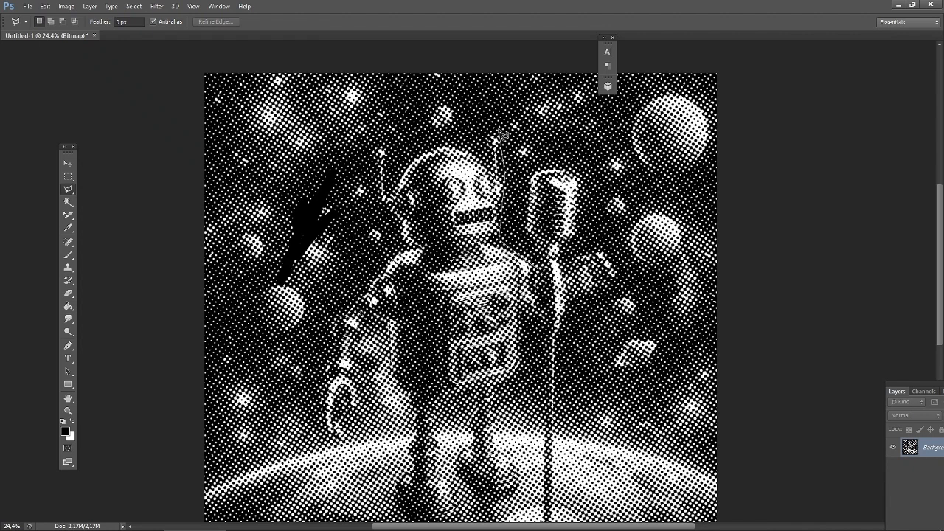
pyautogui.click(429, 145)
pyautogui.click(407, 161)
pyautogui.click(388, 199)
pyautogui.click(388, 144)
pyautogui.click(378, 146)
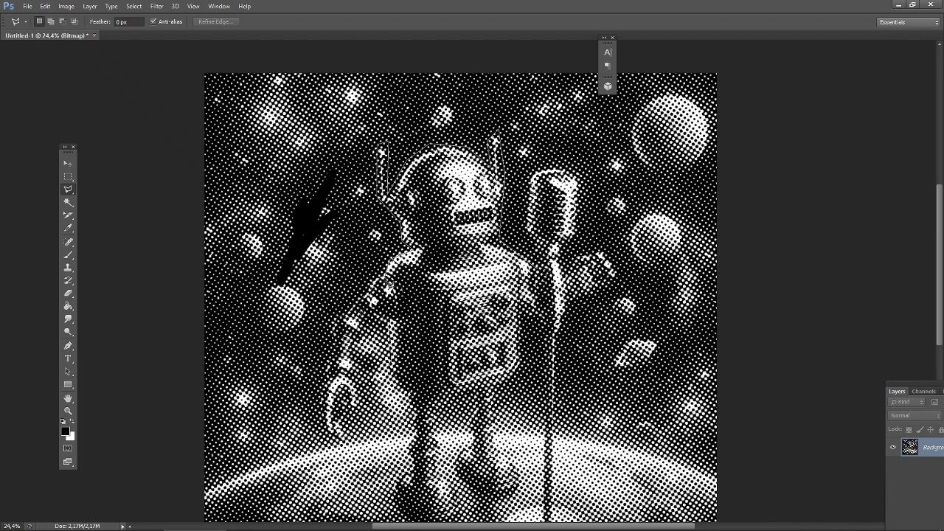
pyautogui.click(343, 320)
pyautogui.click(200, 489)
pyautogui.click(186, 57)
pyautogui.click(677, 61)
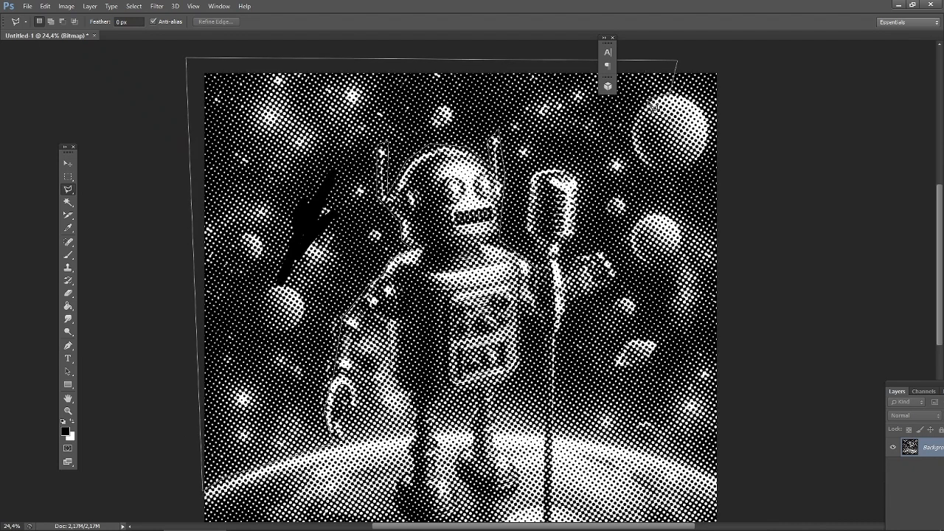
pyautogui.moveTo(656, 175)
pyautogui.mouseDown()
pyautogui.moveTo(697, 175)
pyautogui.moveTo(714, 151)
pyautogui.moveTo(716, 107)
pyautogui.moveTo(674, 92)
pyautogui.moveTo(678, 83)
pyautogui.moveTo(735, 123)
pyautogui.moveTo(755, 506)
pyautogui.moveTo(590, 437)
pyautogui.moveTo(565, 354)
pyautogui.moveTo(621, 264)
pyautogui.moveTo(568, 258)
pyautogui.moveTo(590, 223)
pyautogui.moveTo(587, 174)
pyautogui.moveTo(552, 169)
pyautogui.mouseUp()
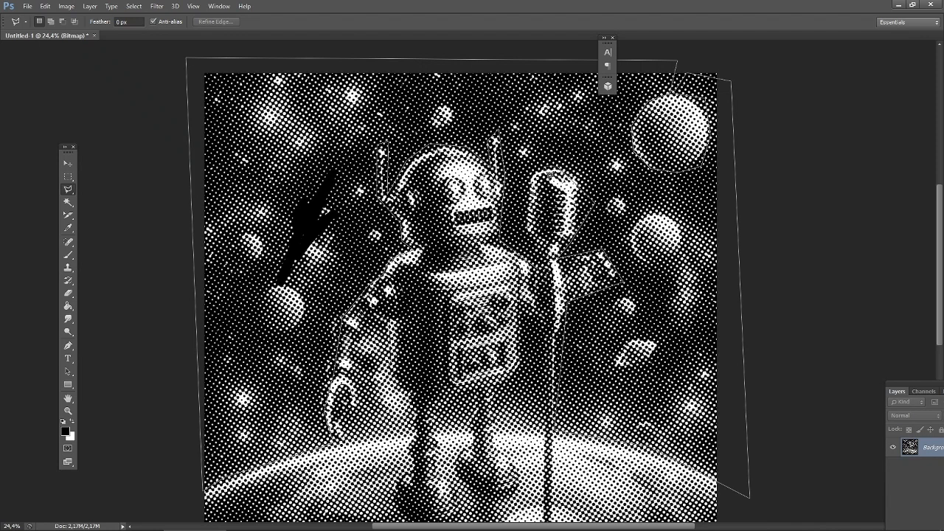
pyautogui.moveTo(533, 208); pyautogui.dragTo(538, 252)
pyautogui.moveTo(555, 303)
pyautogui.mouseDown()
pyautogui.moveTo(546, 442)
pyautogui.moveTo(502, 427)
pyautogui.moveTo(502, 395)
pyautogui.moveTo(533, 373)
pyautogui.moveTo(529, 309)
pyautogui.mouseUp()
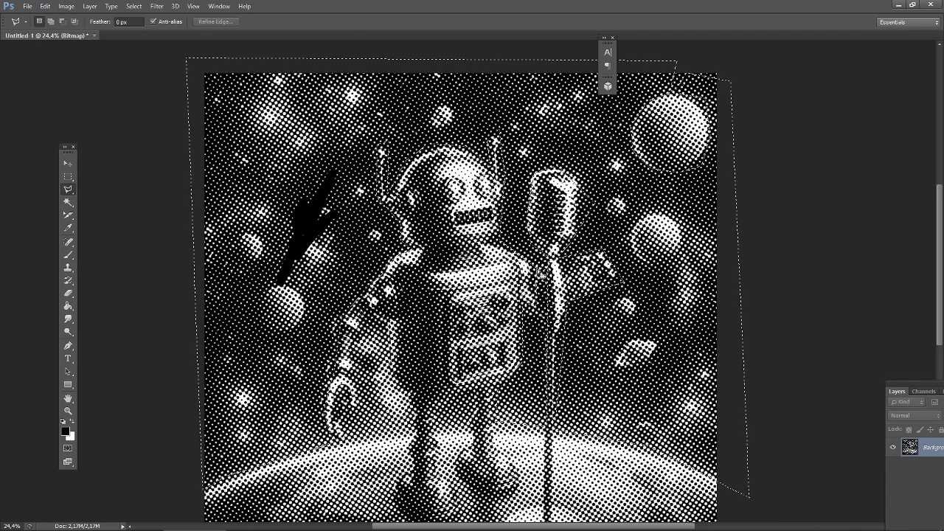
# - Clear the selected background and fill it with solid black using the Paint Bucket
pyautogui.press('BackSpace')
pyautogui.click(70, 423)
pyautogui.click(69, 307)
pyautogui.click(288, 280)
pyautogui.click(465, 212)
pyautogui.click(71, 423)
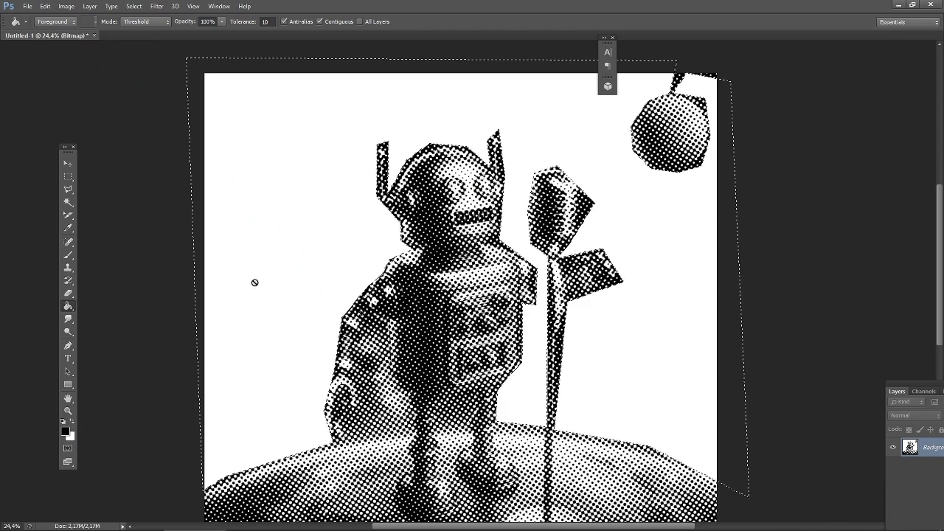
pyautogui.click(268, 281)
pyautogui.click(456, 212)
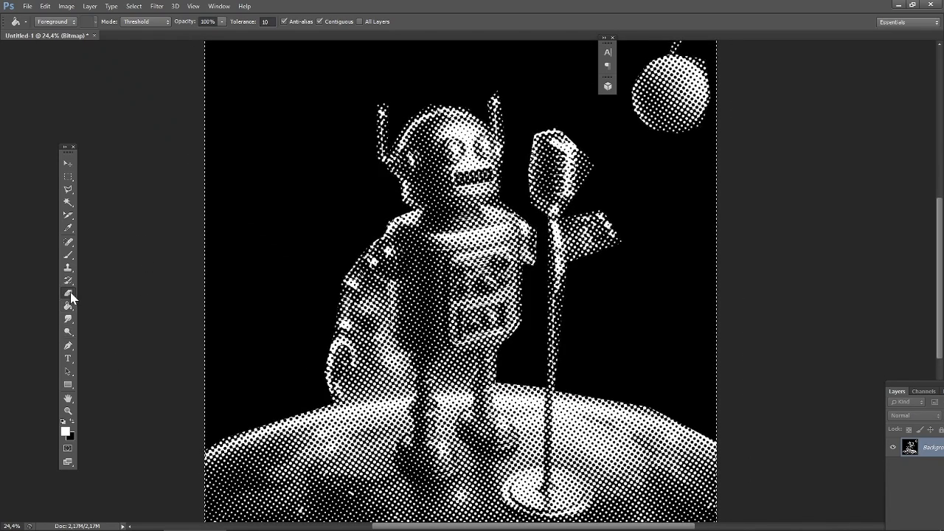
# - Erase the leftover halftone dots between the robot's arm and body and beside the microphone
pyautogui.click(68, 293)
pyautogui.moveTo(387, 295)
pyautogui.mouseDown()
pyautogui.moveTo(384, 344)
pyautogui.moveTo(402, 384)
pyautogui.moveTo(347, 360)
pyautogui.moveTo(370, 315)
pyautogui.moveTo(372, 361)
pyautogui.moveTo(395, 373)
pyautogui.mouseUp()
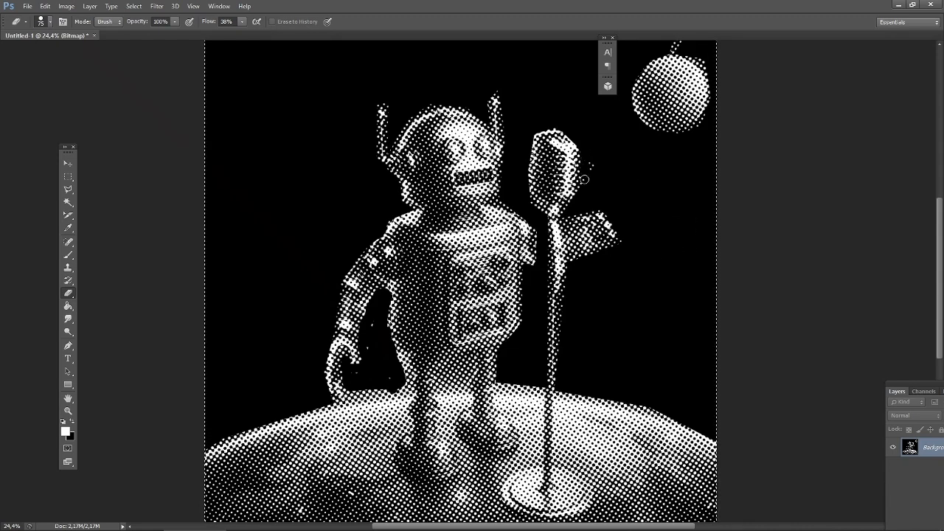
pyautogui.moveTo(568, 226)
pyautogui.mouseDown()
pyautogui.moveTo(582, 239)
pyautogui.moveTo(632, 186)
pyautogui.mouseUp()
# - Convert the bitmap to grayscale at a size ratio of 1 and switch the image to RGB Color
pyautogui.click(66, 6)
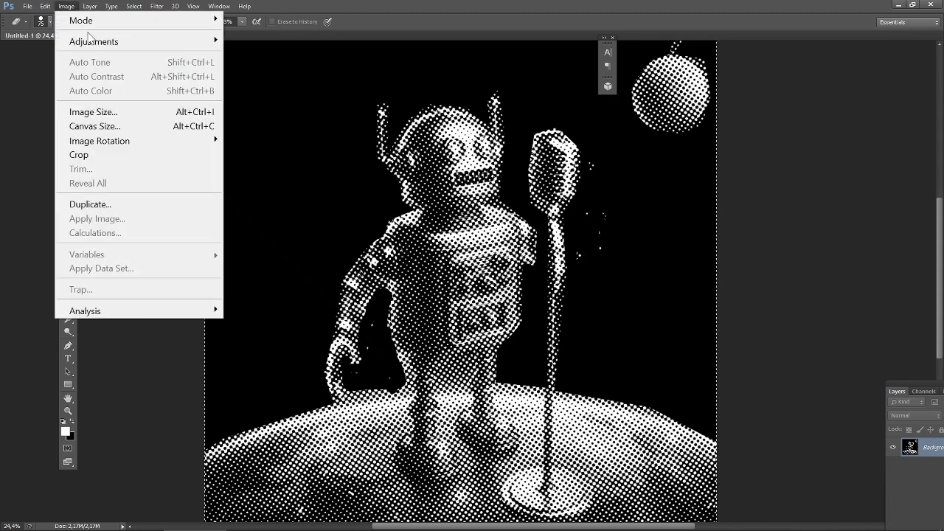
pyautogui.moveTo(119, 22)
pyautogui.click(267, 32)
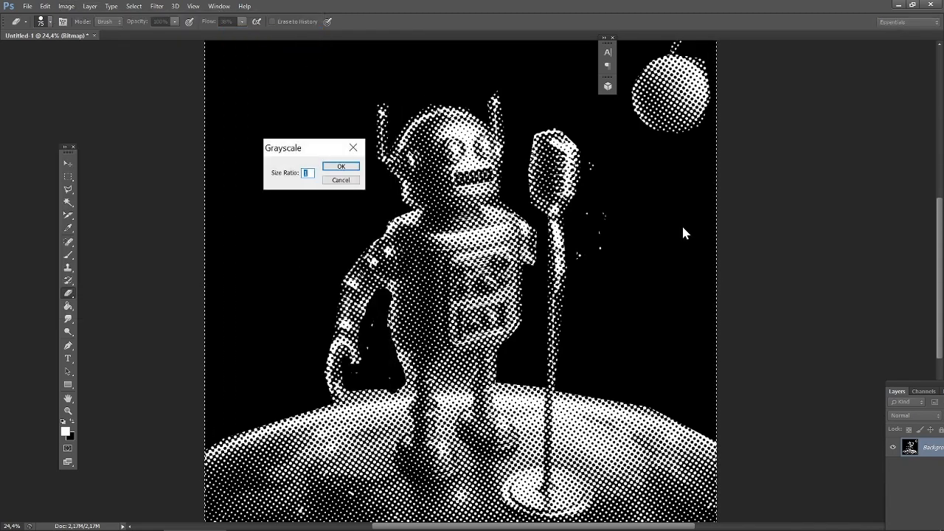
pyautogui.click(341, 168)
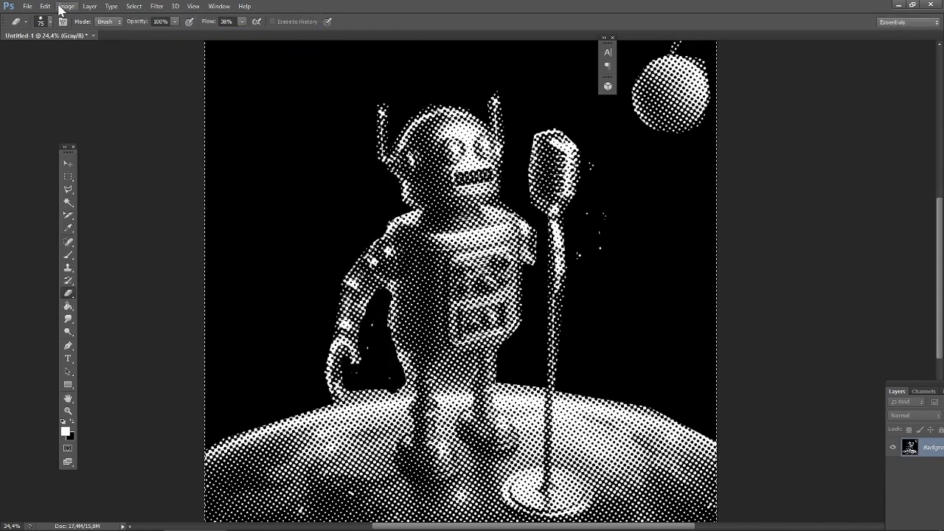
pyautogui.click(65, 6)
pyautogui.moveTo(185, 22)
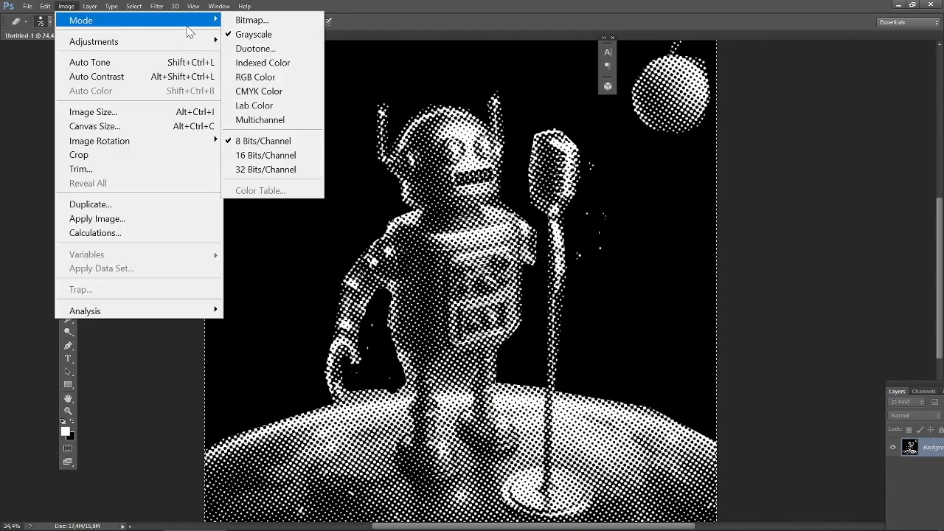
pyautogui.click(266, 78)
# - Try resizing the image to 500 × 500 pixels, inspect the halftone dots up close, and undo the resize
pyautogui.click(65, 6)
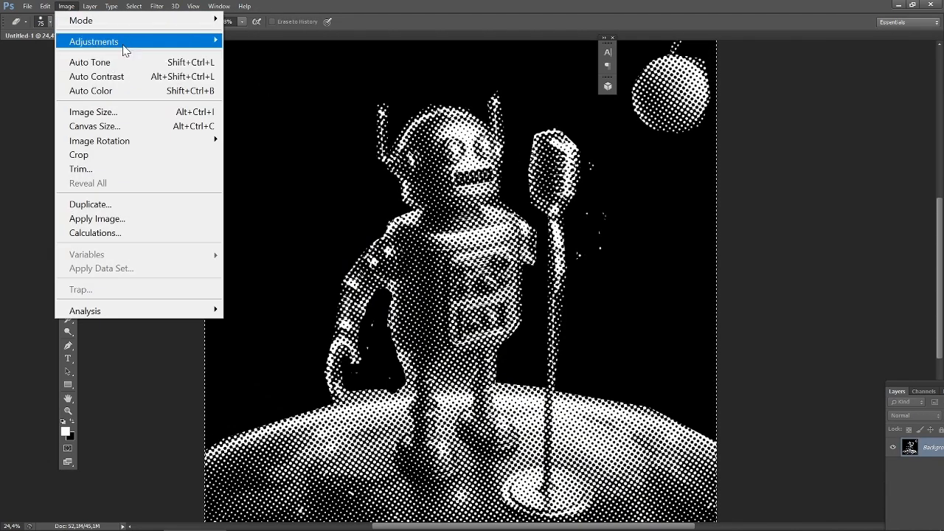
pyautogui.moveTo(125, 50)
pyautogui.click(140, 112)
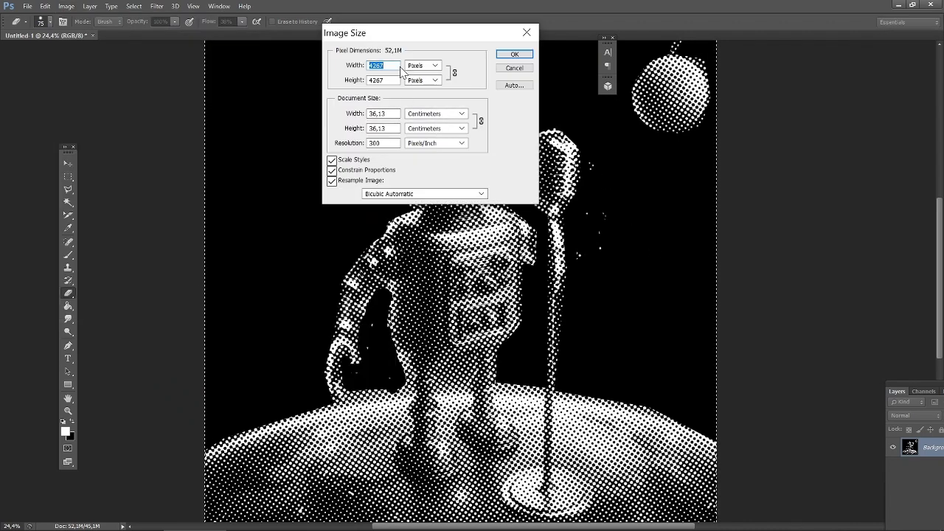
pyautogui.write('500')
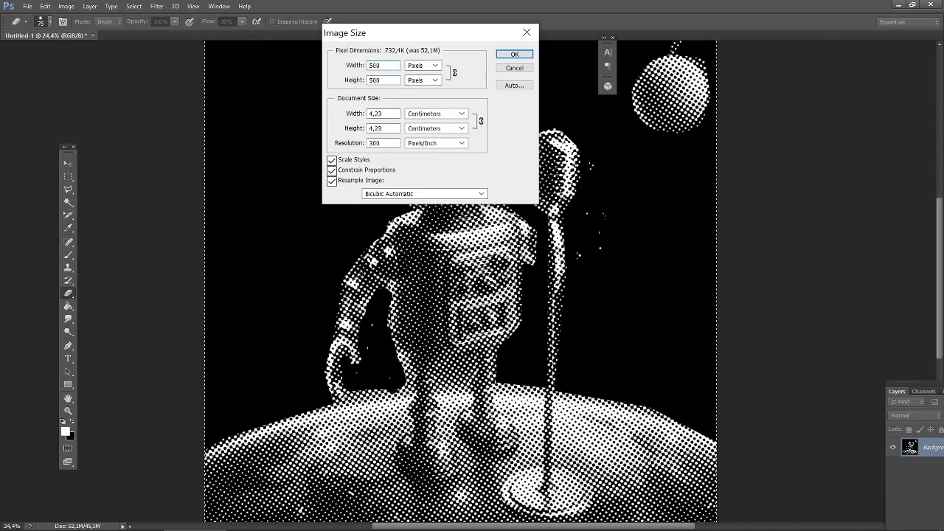
pyautogui.click(514, 54)
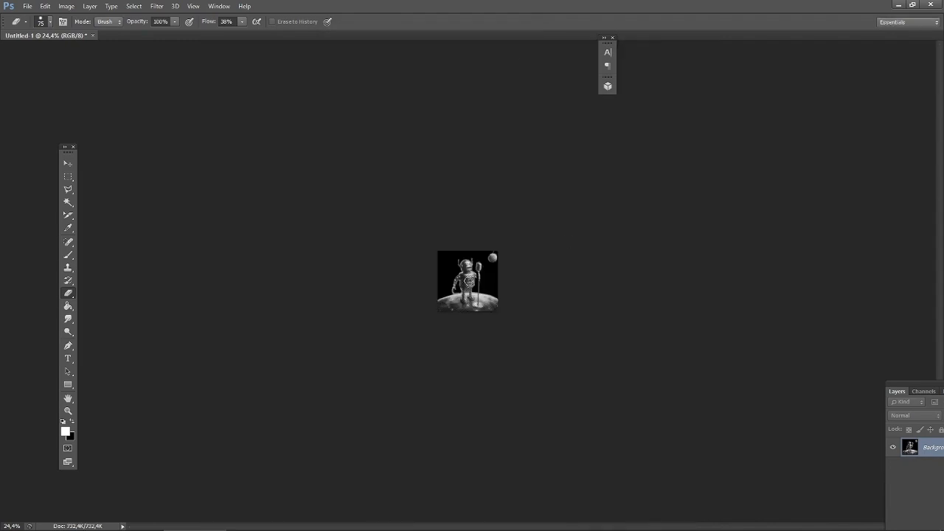
pyautogui.press('super')
pyautogui.click(512, 288)
pyautogui.keyDown('alt'); pyautogui.scroll(6, 457, 286); pyautogui.keyUp('alt')
pyautogui.keyDown('alt'); pyautogui.scroll(7, 457, 287); pyautogui.keyUp('alt')
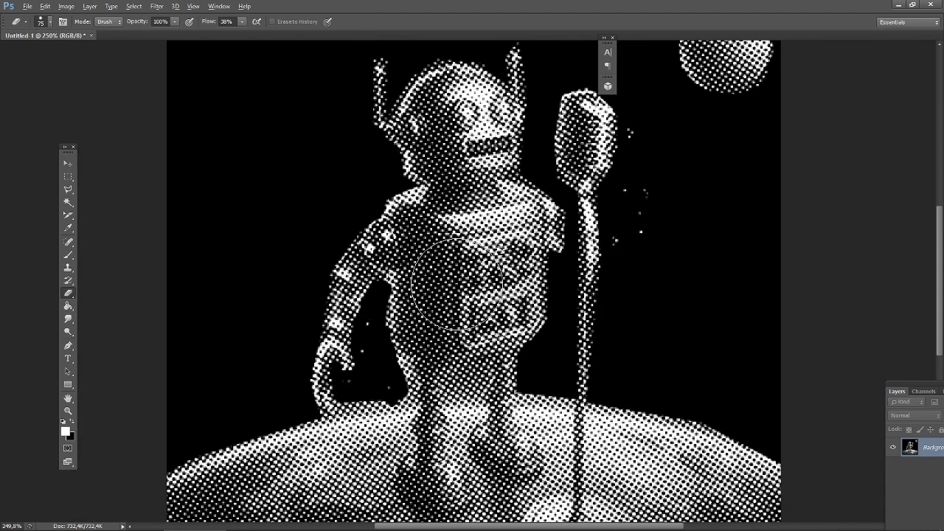
pyautogui.hotkey('ctrl', 'z')
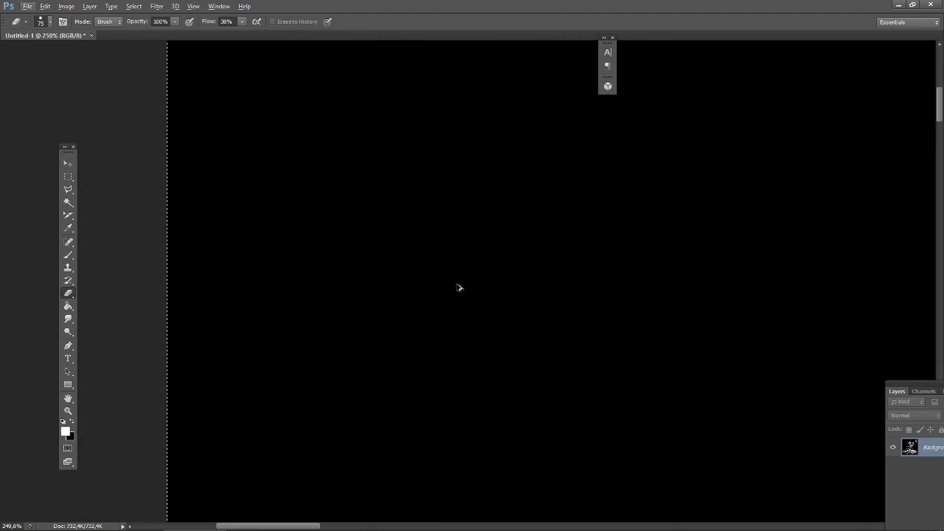
# - Crop the image to a rectangular selection around the robot's head, upper body and the microphone
pyautogui.keyDown('alt'); pyautogui.scroll(-12, 442, 278); pyautogui.keyUp('alt')
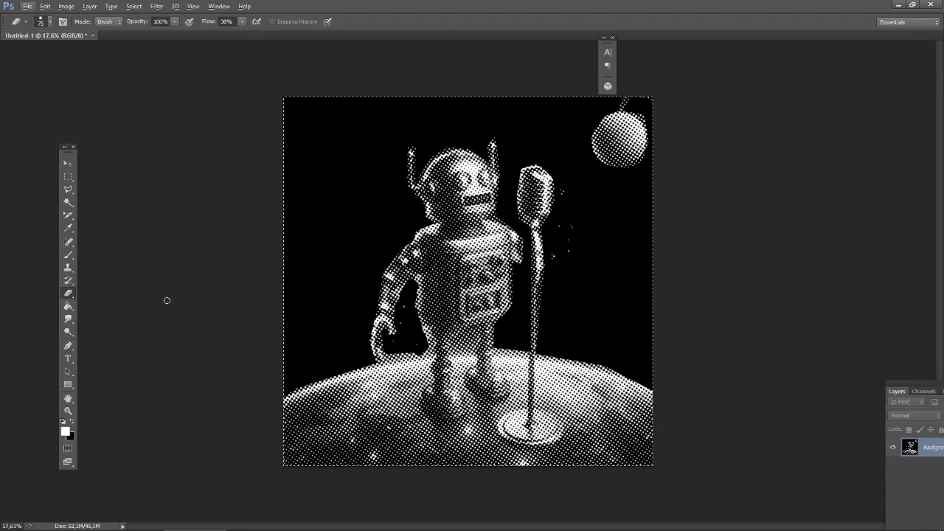
pyautogui.click(68, 176)
pyautogui.moveTo(364, 124); pyautogui.dragTo(314, 137)
pyautogui.click(141, 89)
pyautogui.moveTo(388, 135); pyautogui.dragTo(567, 302)
pyautogui.moveTo(462, 265)
pyautogui.mouseDown()
pyautogui.moveTo(502, 259)
pyautogui.moveTo(473, 228)
pyautogui.mouseUp()
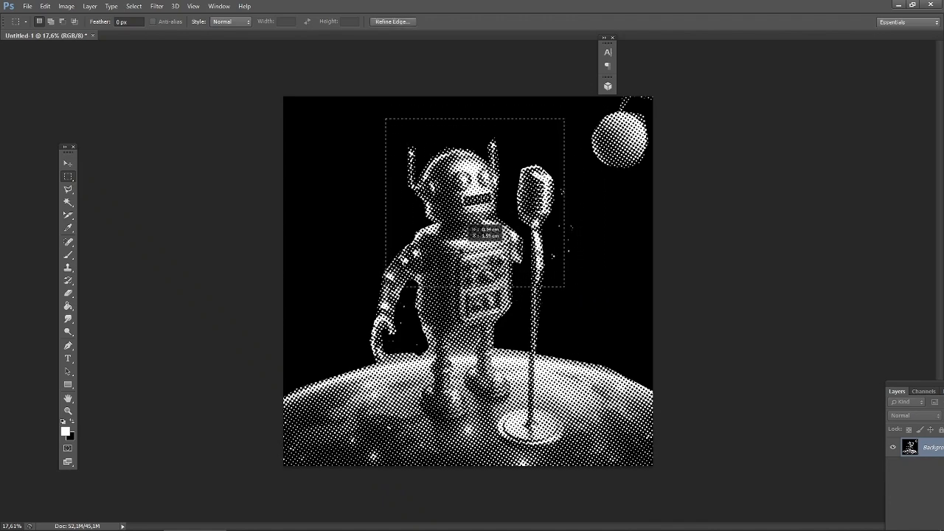
pyautogui.click(67, 7)
pyautogui.click(79, 154)
pyautogui.click(66, 6)
pyautogui.moveTo(214, 42)
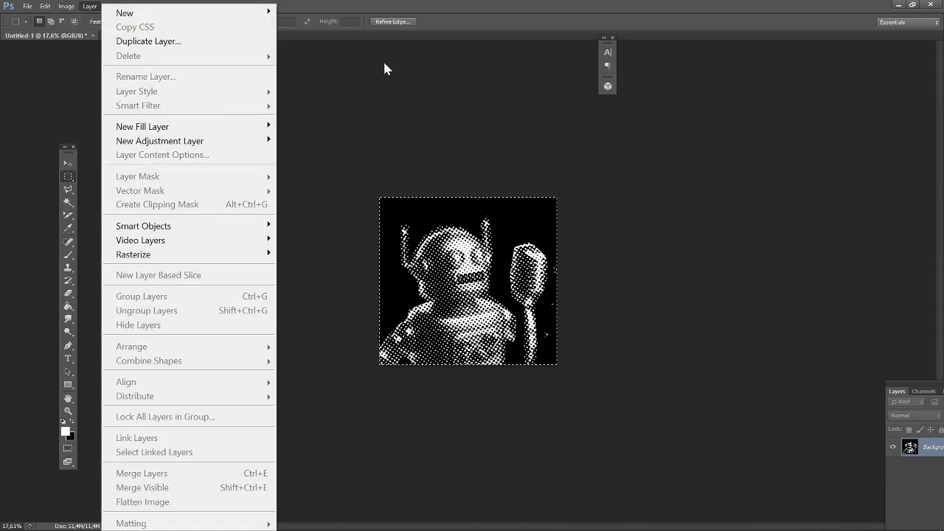
pyautogui.click(384, 62)
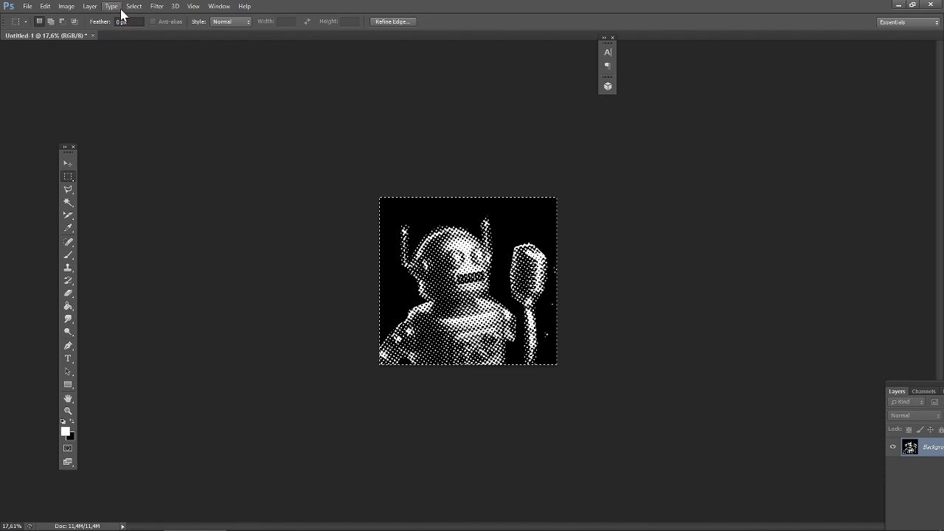
pyautogui.hotkey('ctrl', 'l')
pyautogui.moveTo(731, 309)
pyautogui.mouseDown()
pyautogui.moveTo(686, 312)
pyautogui.moveTo(725, 317)
pyautogui.mouseUp()
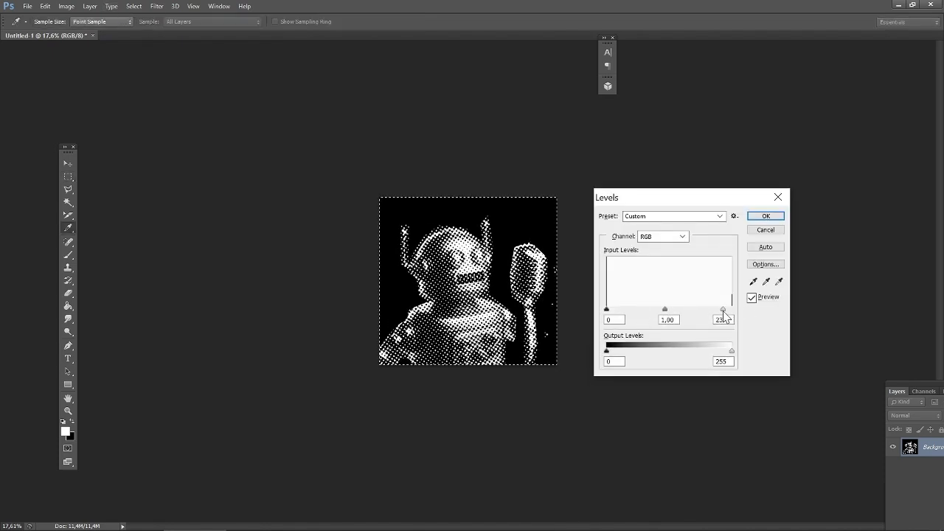
pyautogui.click(766, 229)
# - Apply a Gaussian Blur with a radius of 5.3 pixels to the cropped halftone image
pyautogui.click(156, 6)
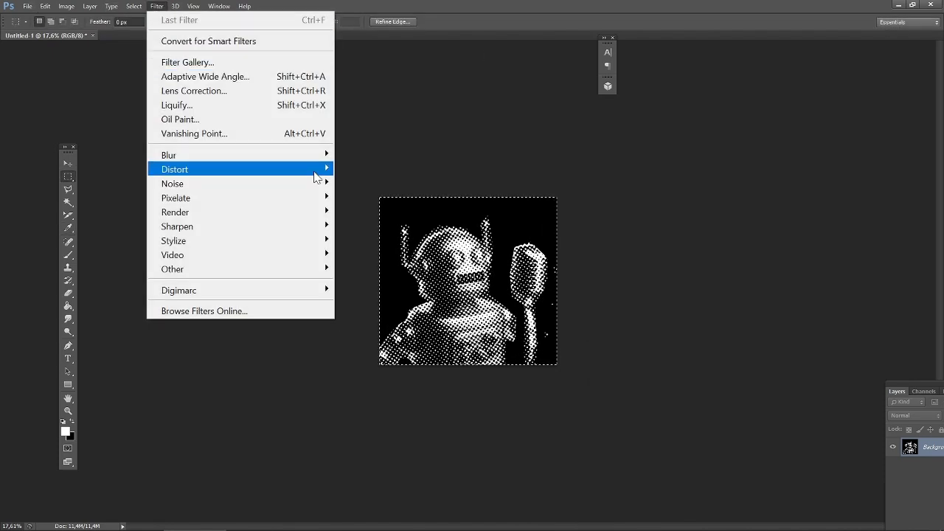
pyautogui.moveTo(321, 155)
pyautogui.click(398, 263)
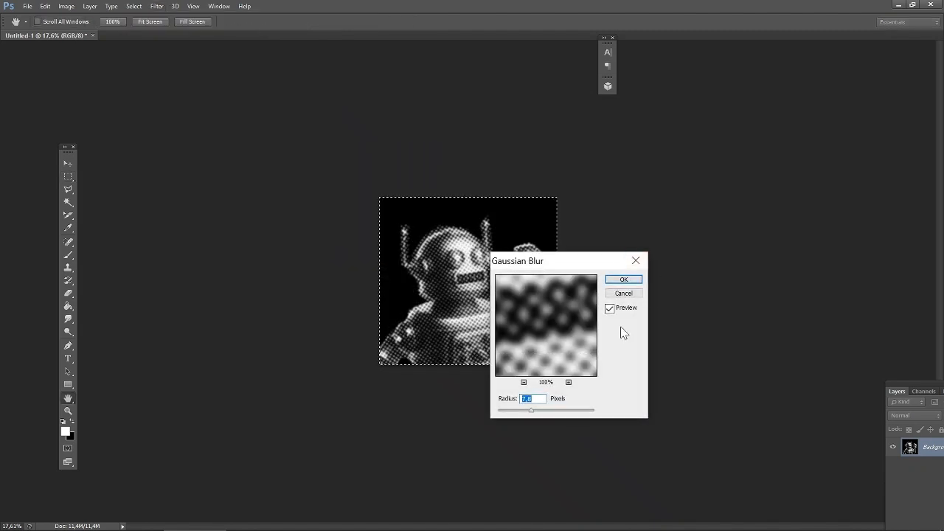
pyautogui.moveTo(531, 410); pyautogui.dragTo(525, 411)
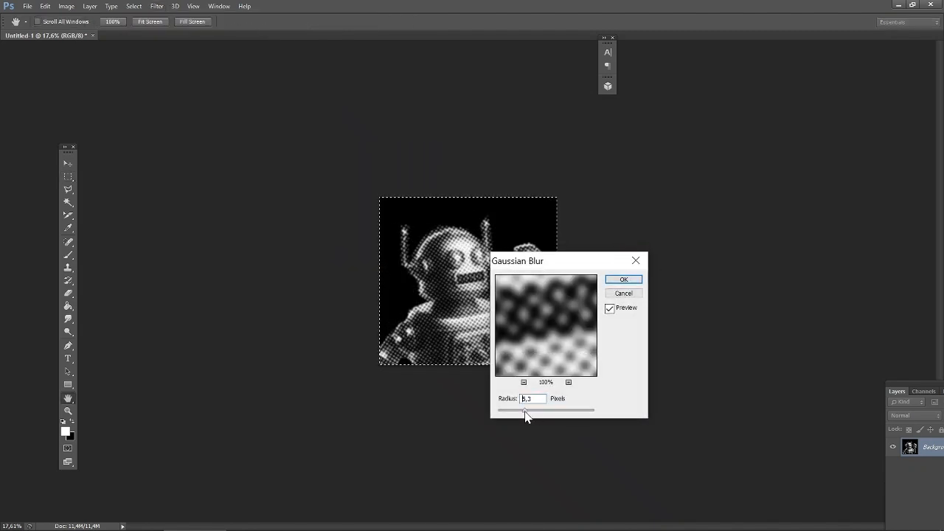
pyautogui.click(623, 278)
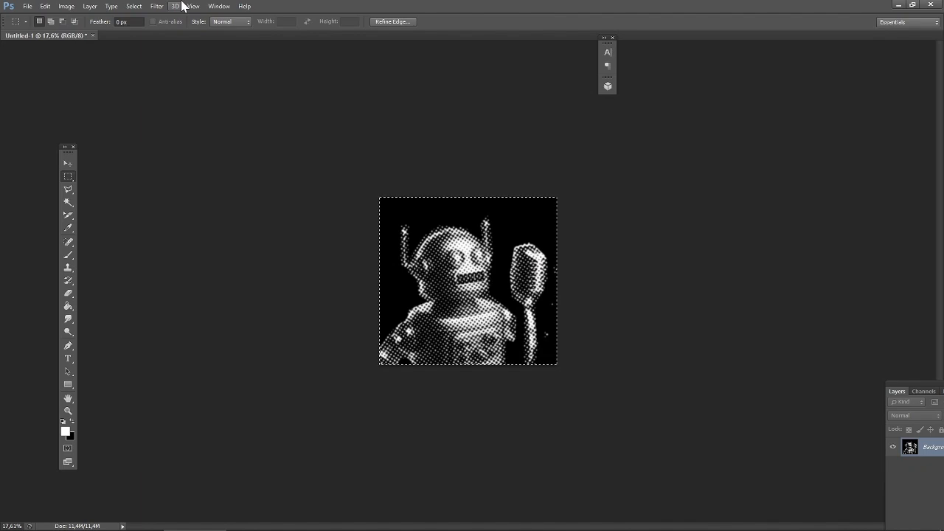
# - Sharpen the blurred dots with Levels, setting the black input to 11 and the white input to 99
pyautogui.hotkey('ctrl', 'l')
pyautogui.moveTo(734, 310)
pyautogui.mouseDown()
pyautogui.moveTo(677, 309)
pyautogui.moveTo(739, 310)
pyautogui.mouseUp()
pyautogui.moveTo(645, 310)
pyautogui.mouseDown()
pyautogui.moveTo(617, 311)
pyautogui.moveTo(629, 310)
pyautogui.mouseUp()
pyautogui.moveTo(733, 309); pyautogui.dragTo(608, 310)
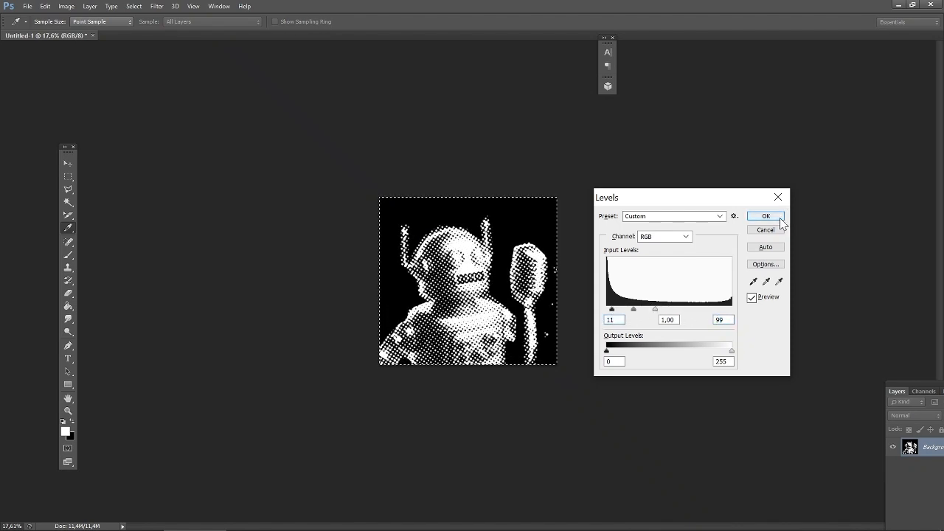
pyautogui.click(765, 216)
pyautogui.press('m')
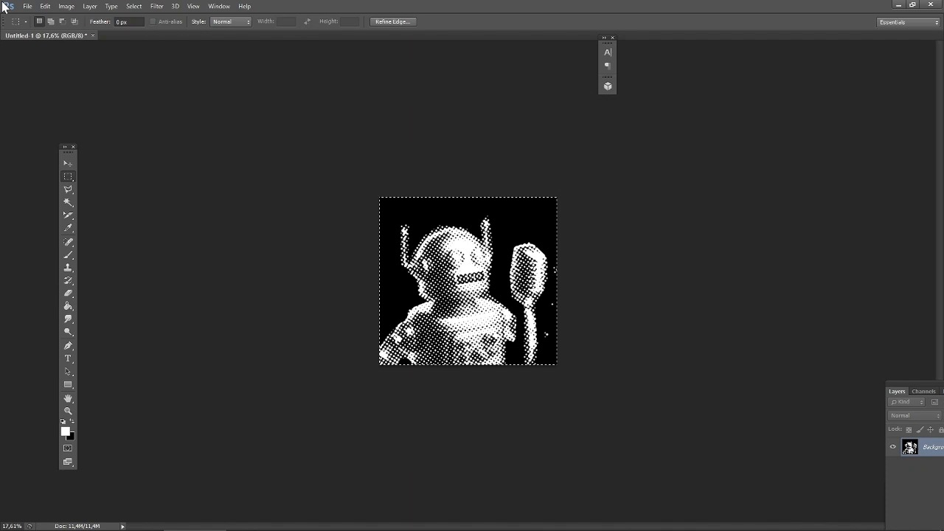
# - Invert the cropped image so the robot's dots are black on a white background
pyautogui.click(66, 6)
pyautogui.moveTo(89, 41)
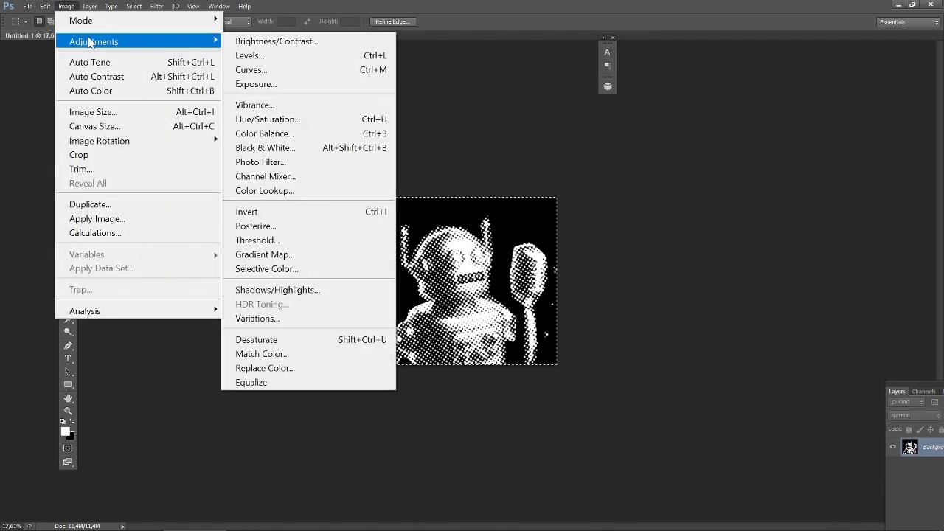
pyautogui.click(269, 211)
# - Save the artwork as the JPEG file Untitled-1.jpg in the vocoder_files folder
pyautogui.click(28, 7)
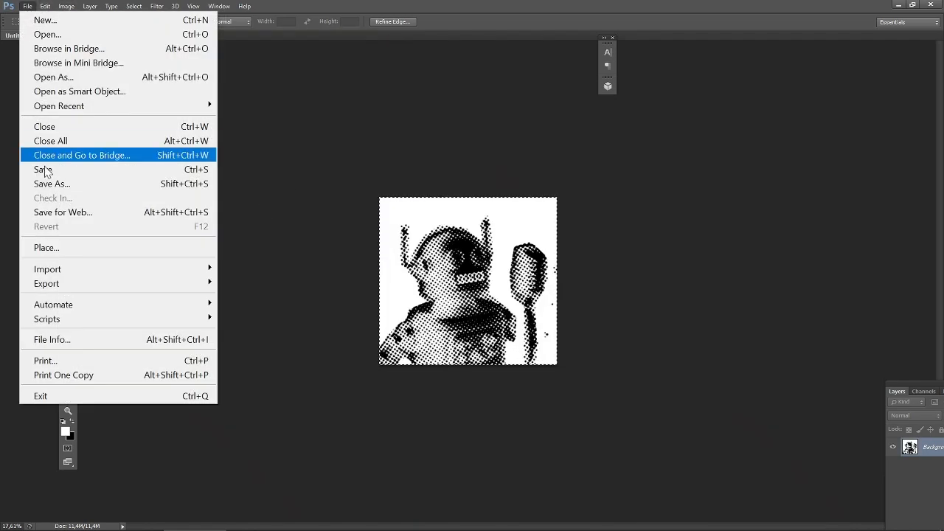
pyautogui.click(51, 183)
pyautogui.click(522, 330)
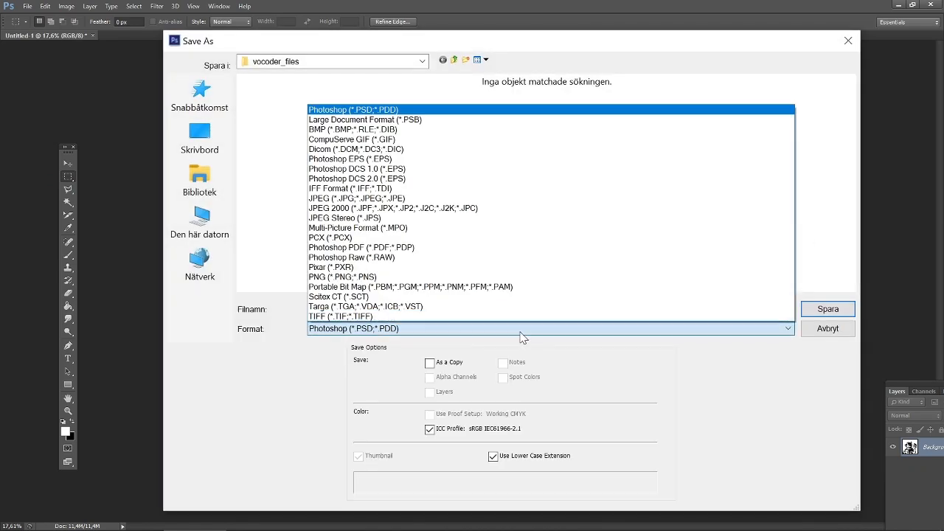
pyautogui.click(453, 199)
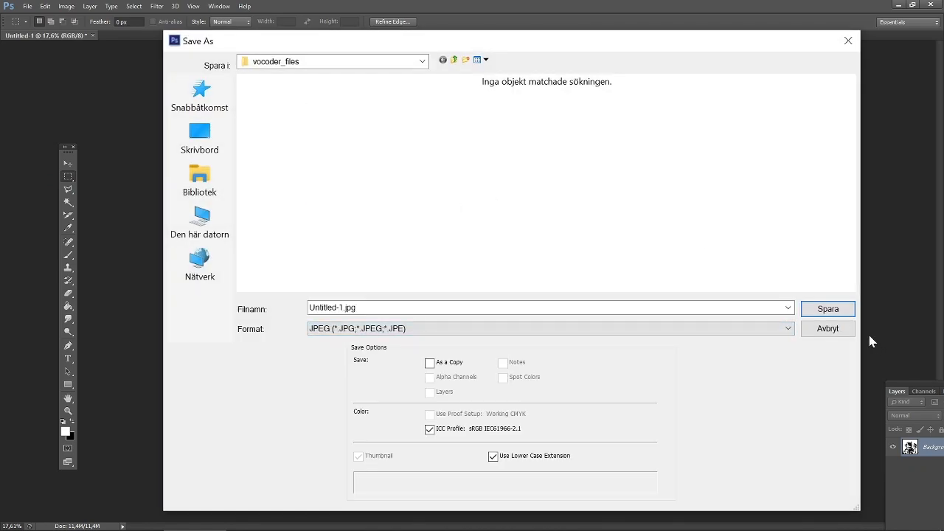
pyautogui.click(824, 312)
pyautogui.click(399, 92)
# - Save a copy of the halftone artwork as the PNG file Untitled-1.png in the vocoder_files folder
pyautogui.click(28, 6)
pyautogui.click(125, 195)
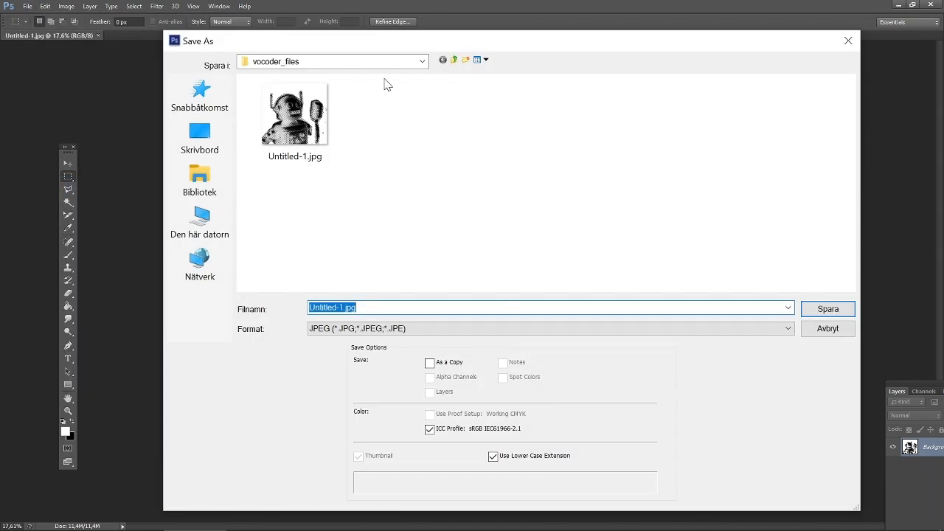
pyautogui.click(396, 329)
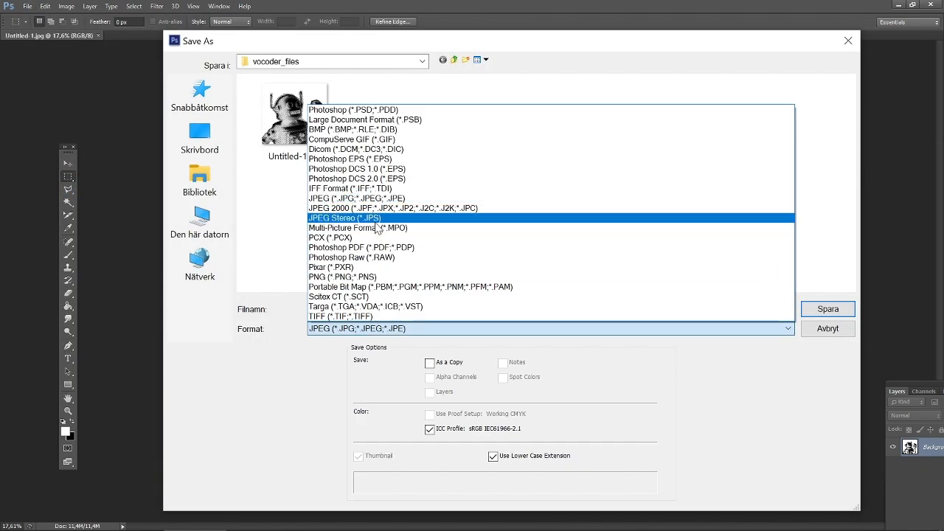
pyautogui.click(369, 276)
pyautogui.click(819, 309)
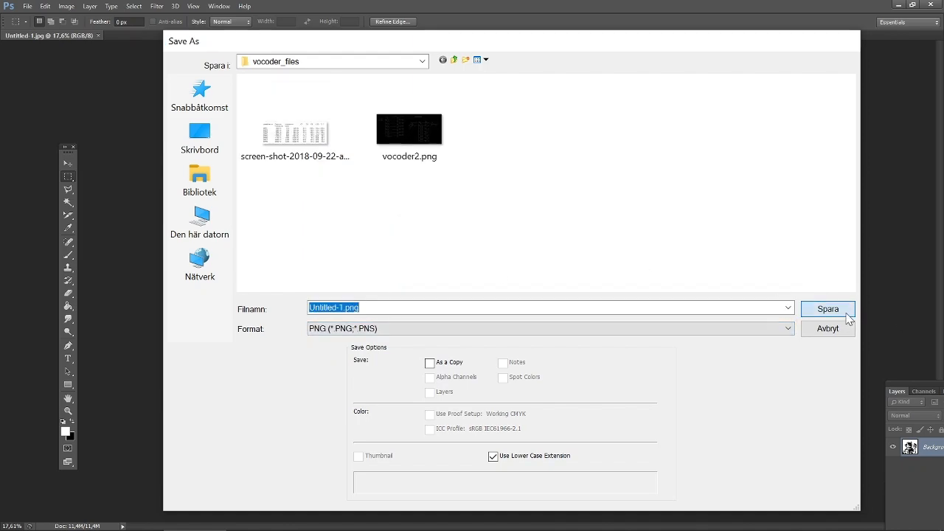
pyautogui.click(377, 113)
# - Save another copy of the artwork as the BMP file Untitled-1.bmp in the vocoder_files folder
pyautogui.click(27, 6)
pyautogui.click(69, 188)
pyautogui.click(458, 216)
pyautogui.click(27, 6)
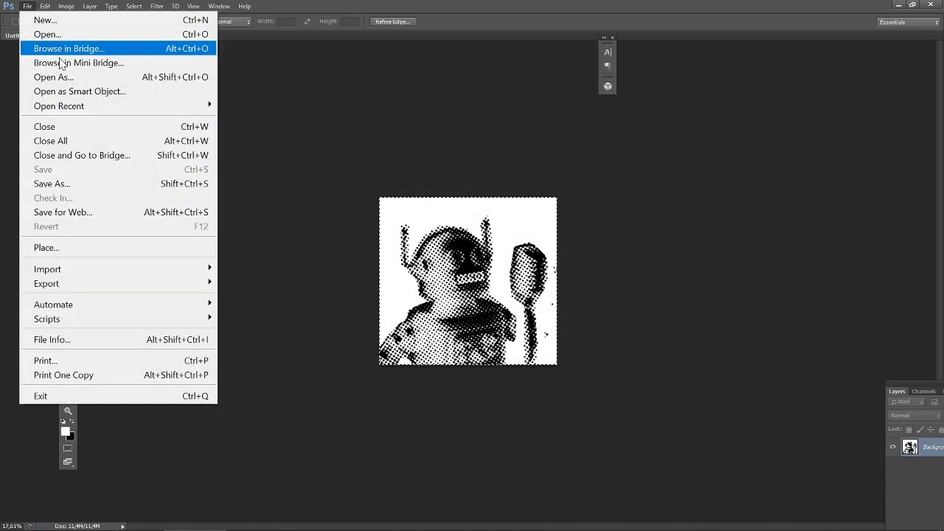
pyautogui.click(80, 184)
pyautogui.click(443, 329)
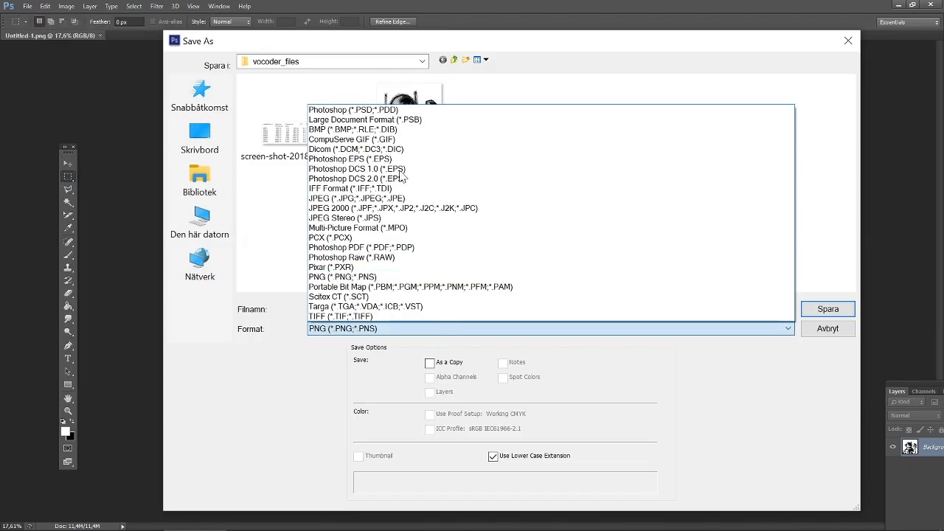
pyautogui.click(394, 130)
pyautogui.click(828, 309)
pyautogui.click(409, 97)
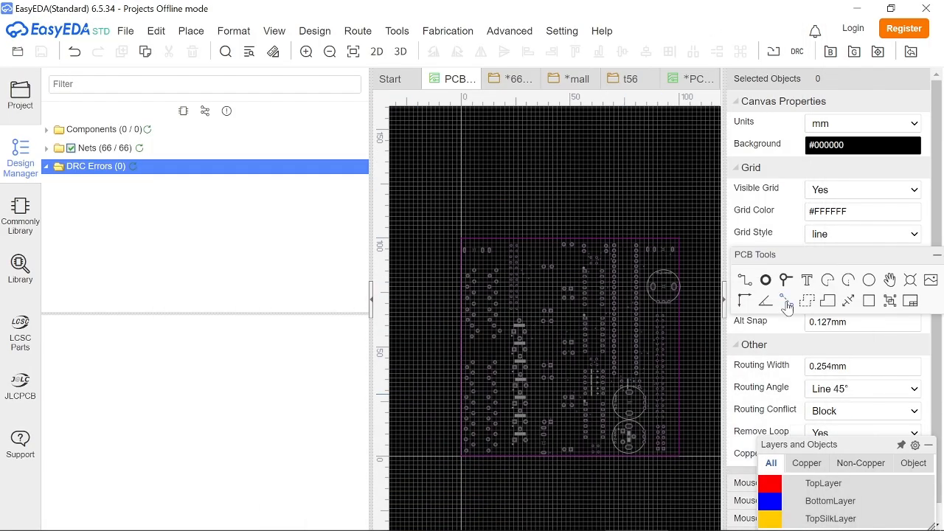
# - Switch to EasyEDA and try to load Untitled-1.bmp from vocoder_files as the image to insert into the PCB
pyautogui.moveTo(813, 447)
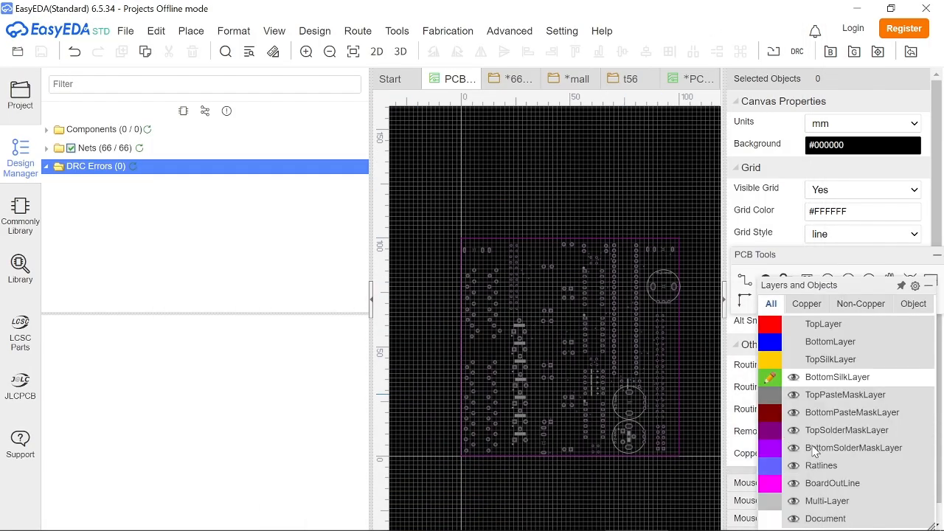
pyautogui.click(930, 284)
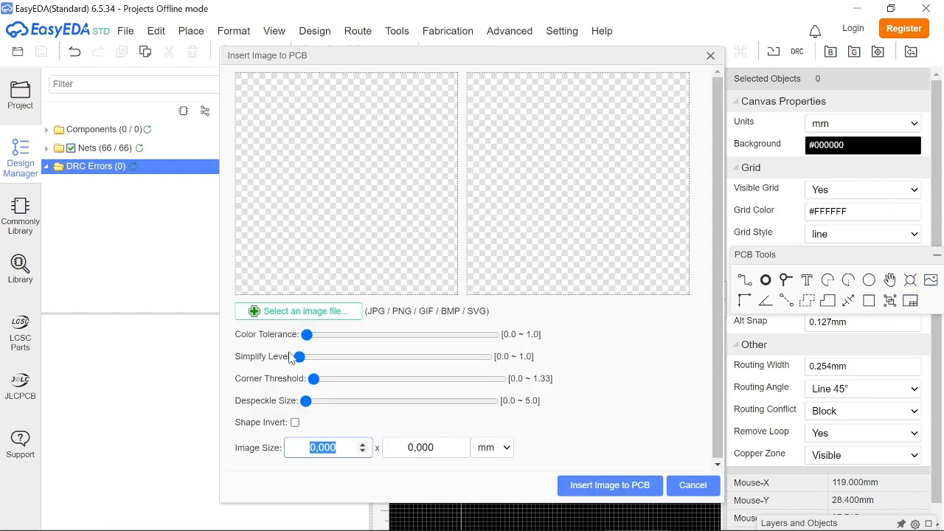
pyautogui.click(298, 310)
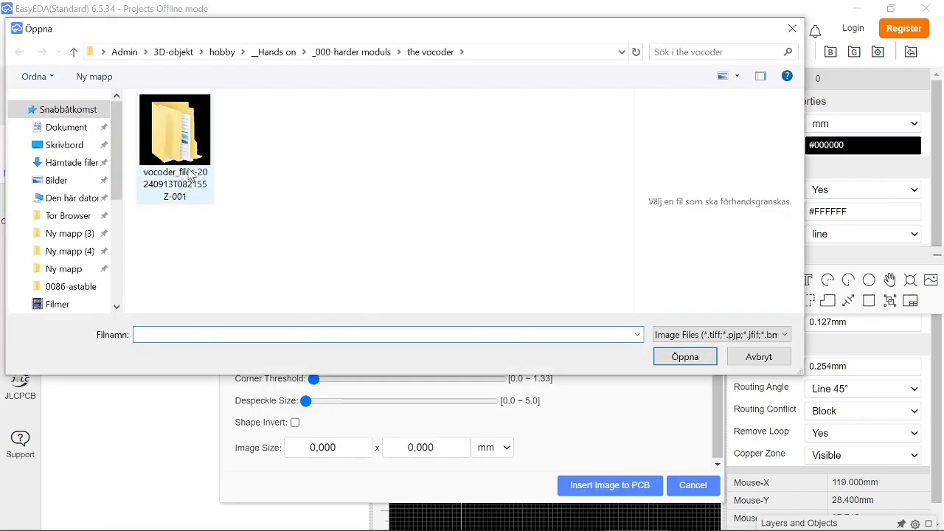
pyautogui.doubleClick(171, 155)
pyautogui.doubleClick(171, 151)
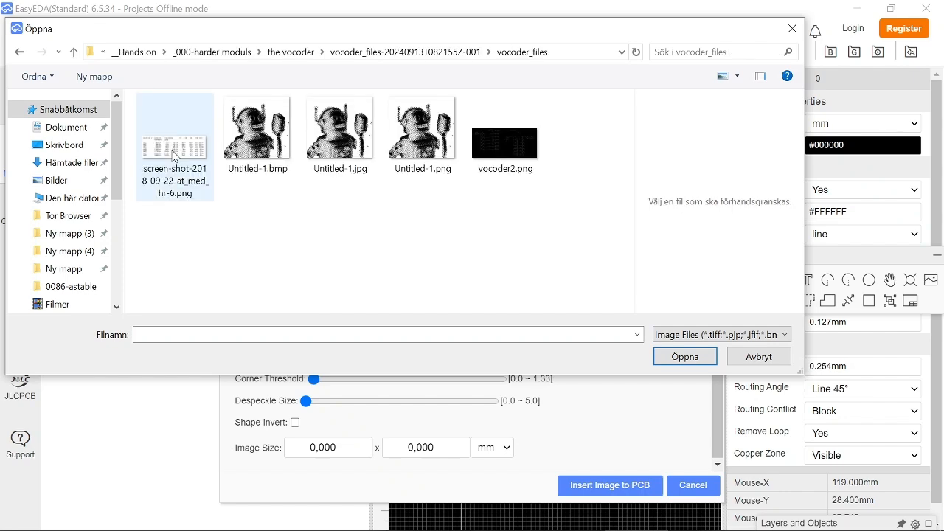
pyautogui.click(258, 129)
pyautogui.click(682, 356)
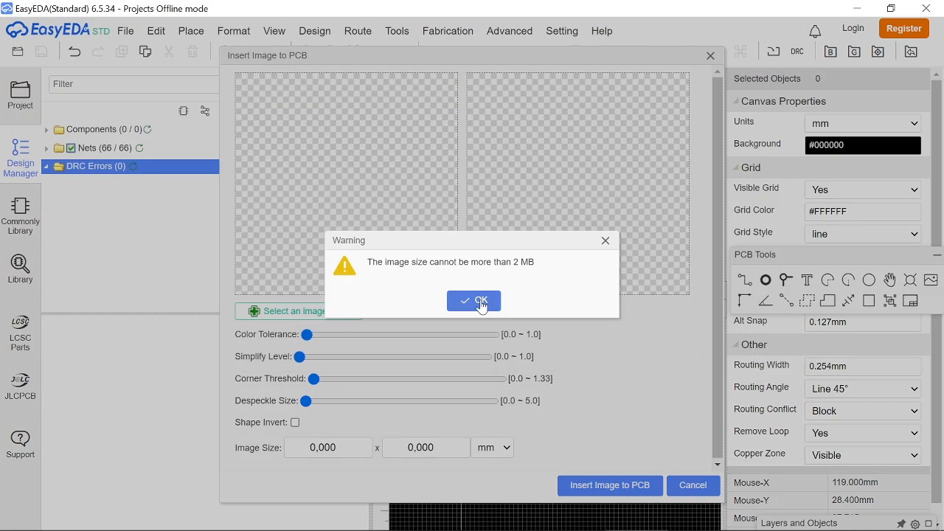
pyautogui.click(475, 301)
# - Load another saved version of the robot image, check the inverted shape, and raise the Color Tolerance to about 0.8
pyautogui.click(303, 311)
pyautogui.press('Escape')
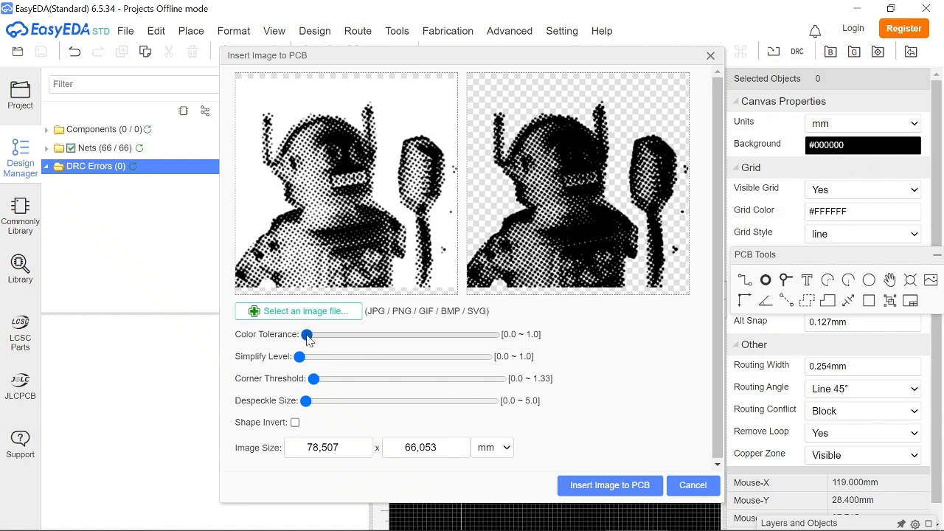
pyautogui.click(295, 423)
pyautogui.click(295, 423)
pyautogui.moveTo(309, 338); pyautogui.dragTo(464, 335)
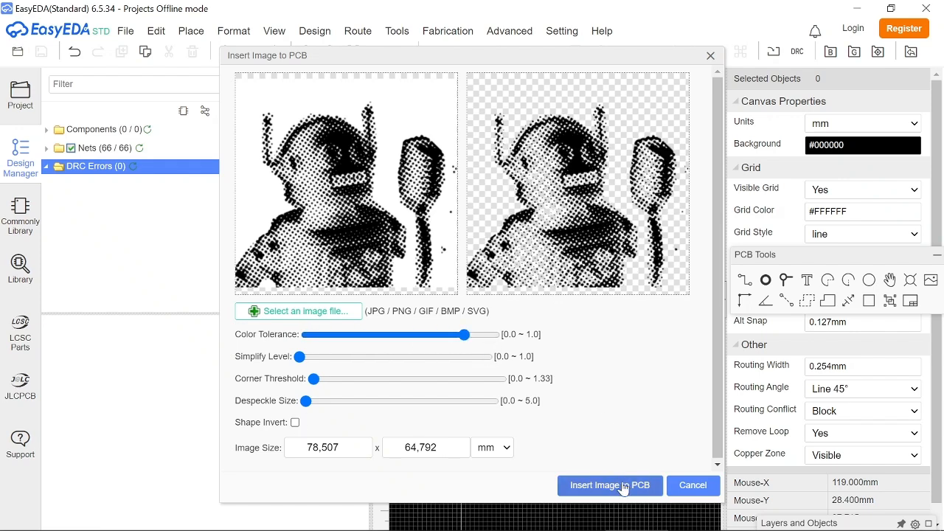
# - Set the image width to 100 mm and try to insert the image into the PCB
pyautogui.doubleClick(323, 448)
pyautogui.write('100')
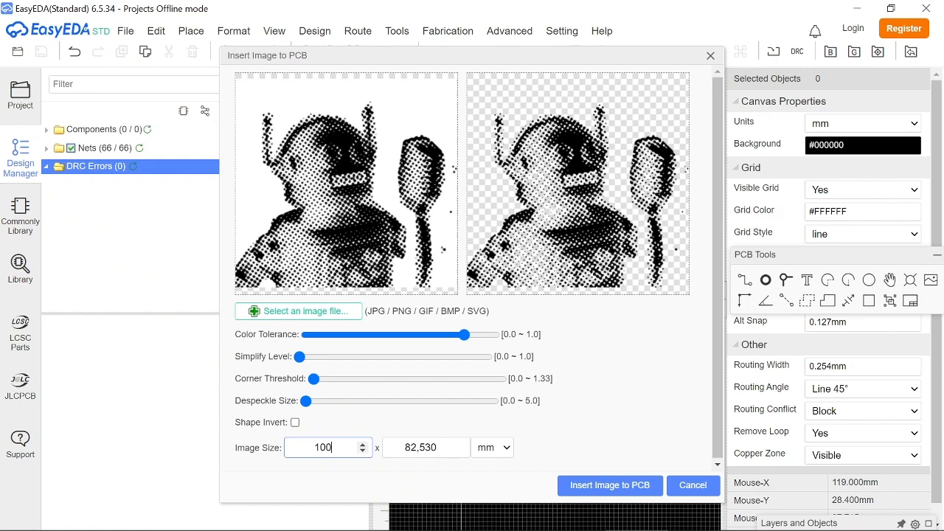
pyautogui.doubleClick(424, 447)
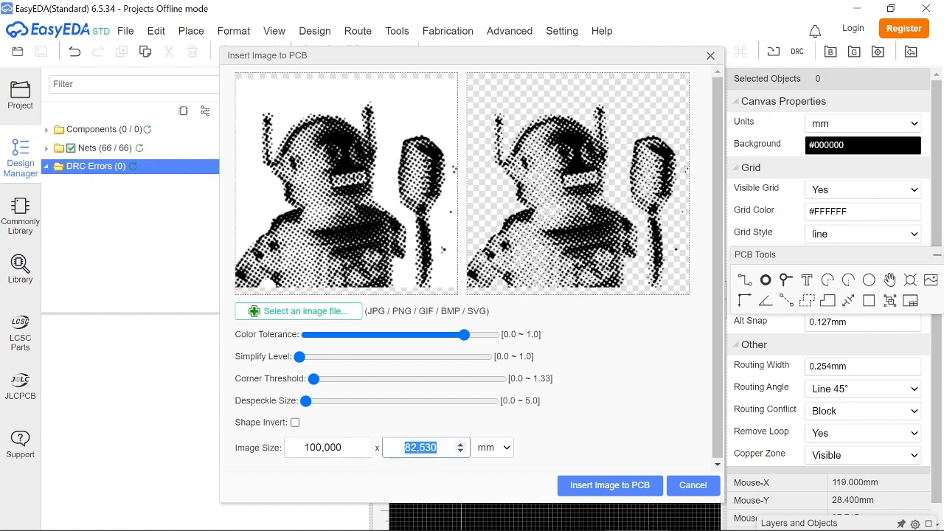
pyautogui.click(608, 492)
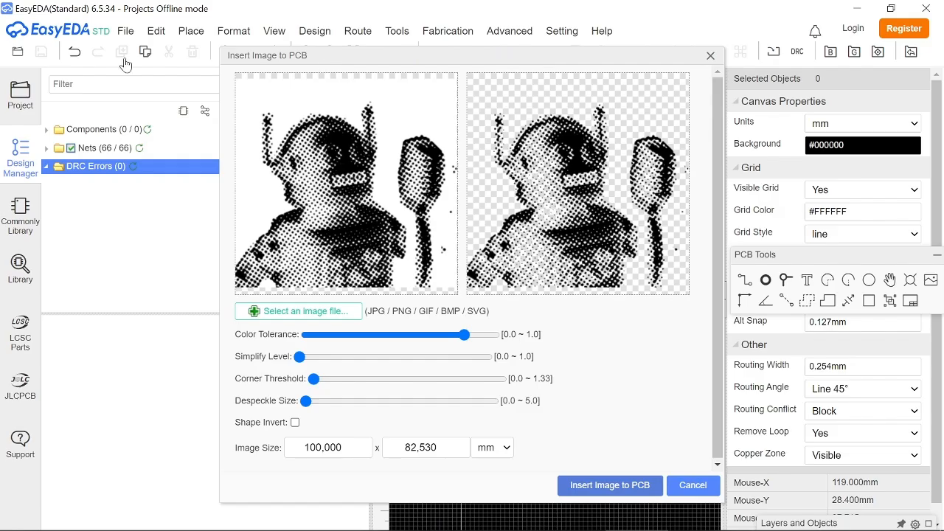
pyautogui.hotkey('alt', 'Tab')
pyautogui.hotkey('alt', 'Tab')
pyautogui.hotkey('alt', 'Tab')
pyautogui.hotkey('alt', 'Tab')
pyautogui.hotkey('alt', 'Tab')
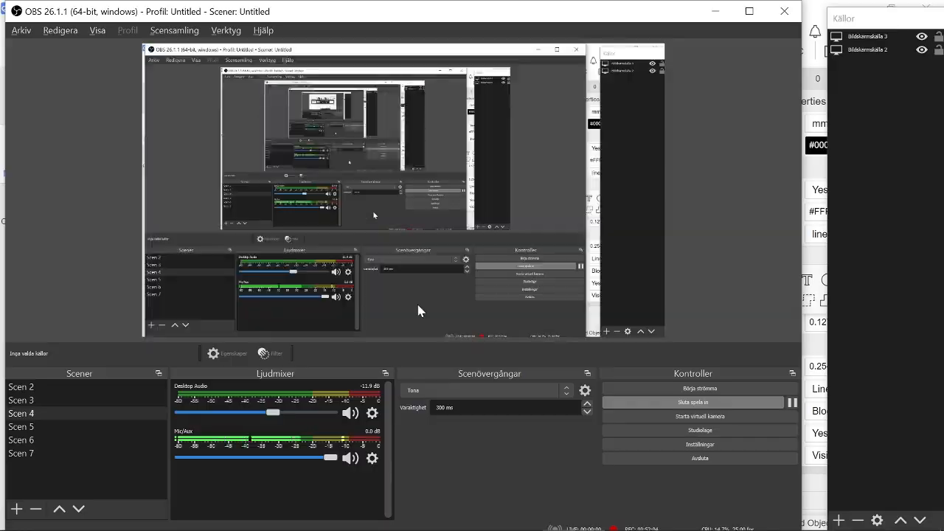
pyautogui.hotkey('alt', 'Tab')
pyautogui.hotkey('alt', 'Tab')
pyautogui.hotkey('alt', 'Tab')
pyautogui.hotkey('alt', 'Tab')
pyautogui.hotkey('alt', 'Tab')
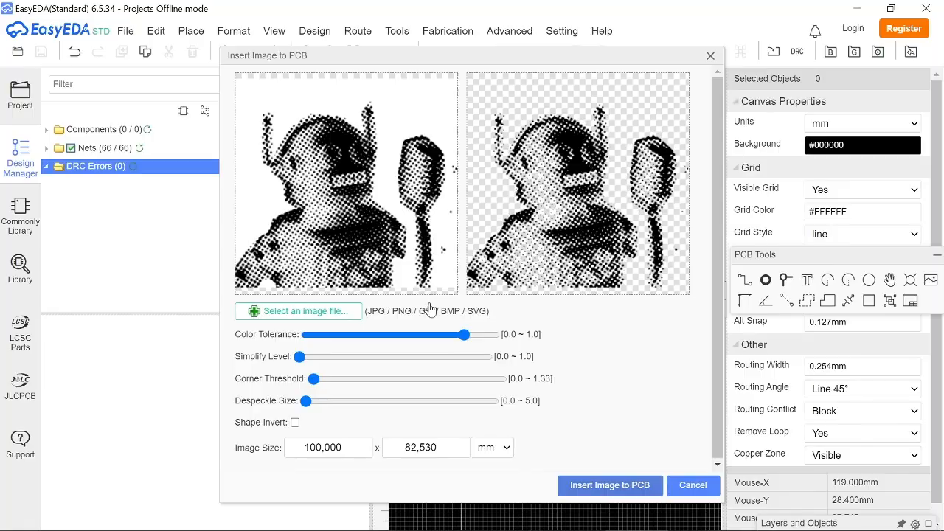
# - Close the EasyEDA window and minimize the remaining windows to clear the desktop
pyautogui.doubleClick(734, 18)
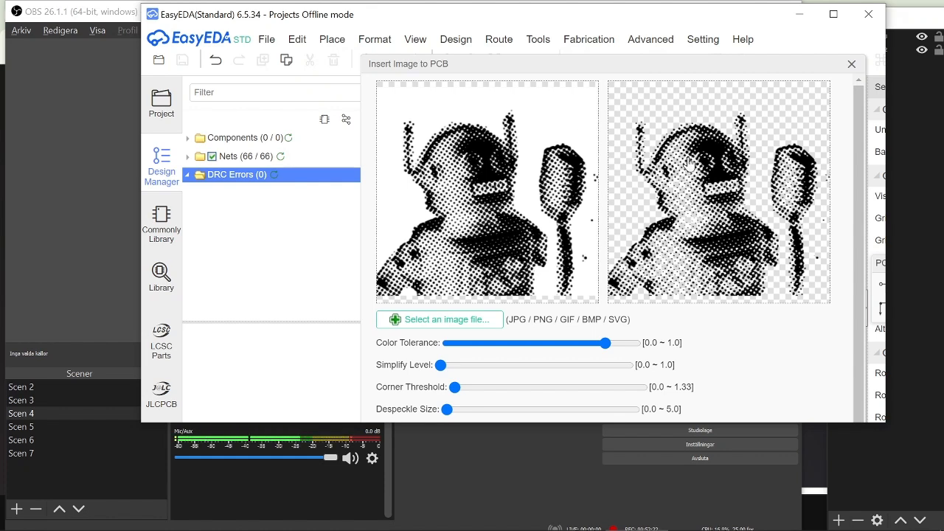
pyautogui.click(639, 518)
pyautogui.click(639, 517)
pyautogui.rightClick(639, 521)
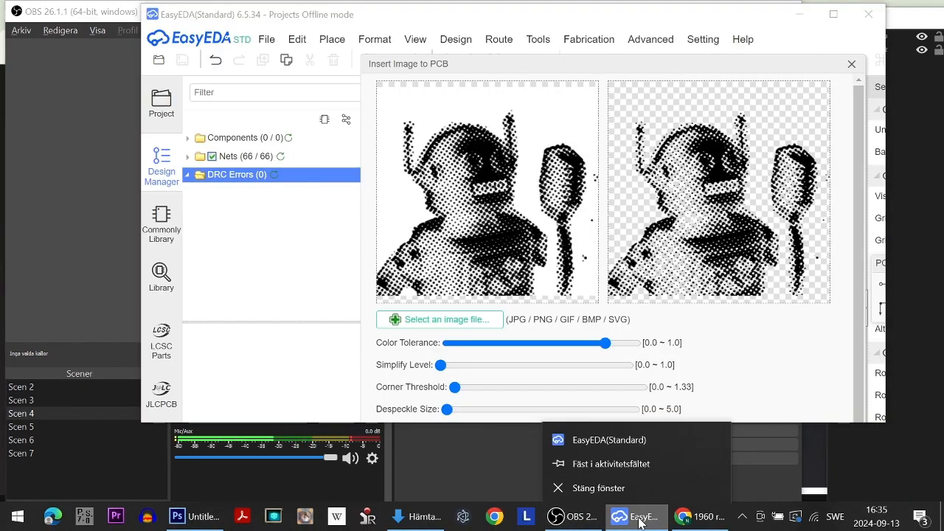
pyautogui.click(621, 487)
pyautogui.click(715, 11)
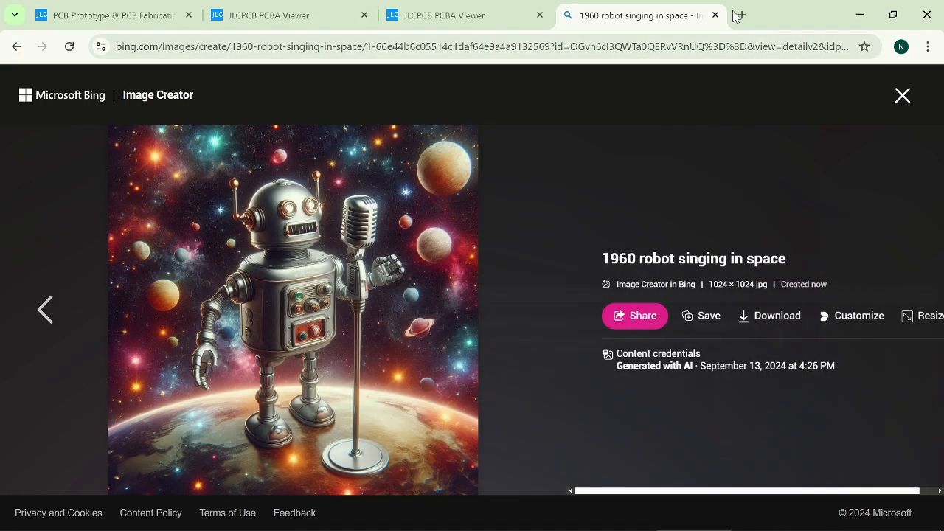
pyautogui.click(858, 11)
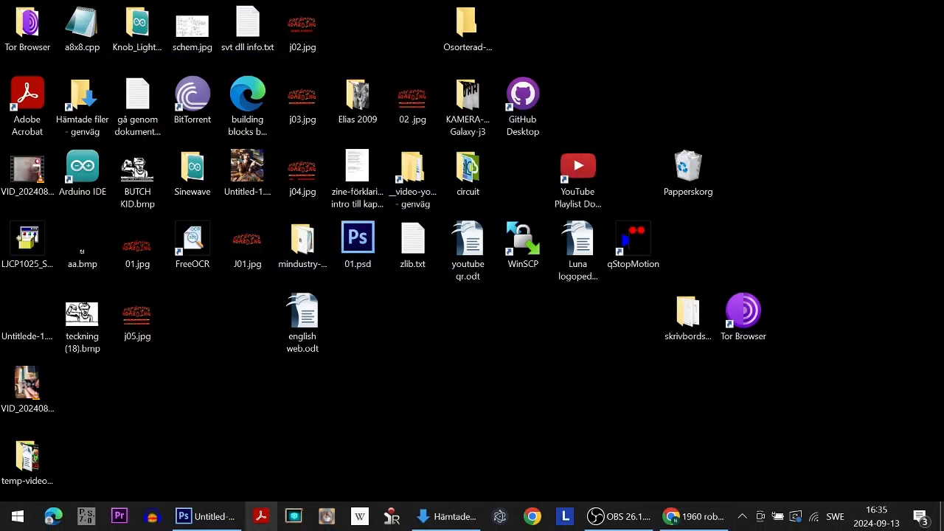
# - Find EasyEDA in the list of installed programs and launch it again
pyautogui.moveTo(221, 521)
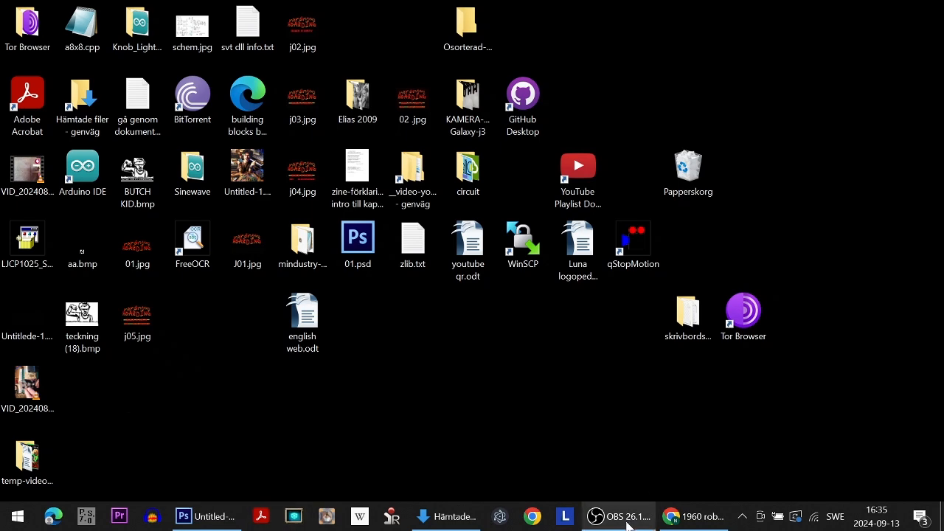
pyautogui.click(18, 518)
pyautogui.scroll(-17, 141, 312)
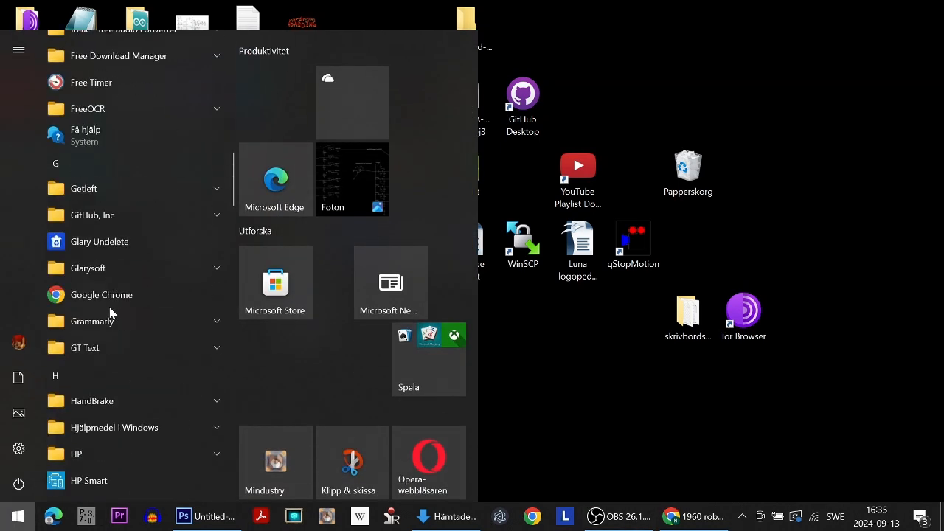
pyautogui.scroll(2, 109, 314)
pyautogui.scroll(5, 110, 313)
pyautogui.click(101, 257)
pyautogui.click(93, 278)
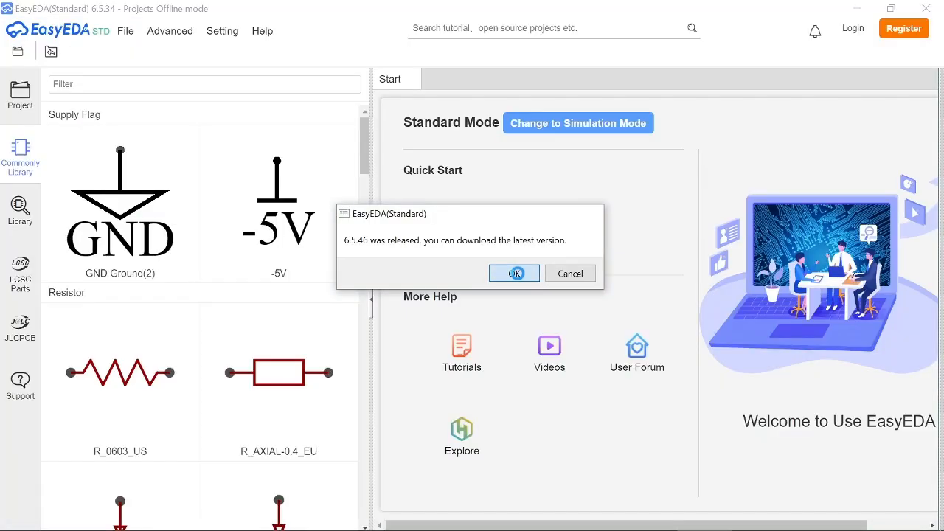
# - Accept the EasyEDA update notice, close the download page it opens in the browser, and return to EasyEDA
pyautogui.click(514, 274)
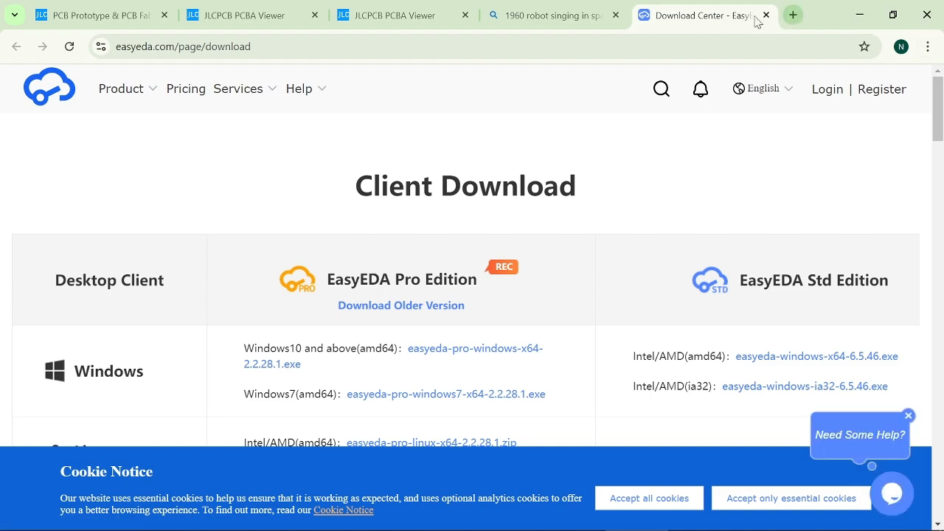
pyautogui.click(765, 15)
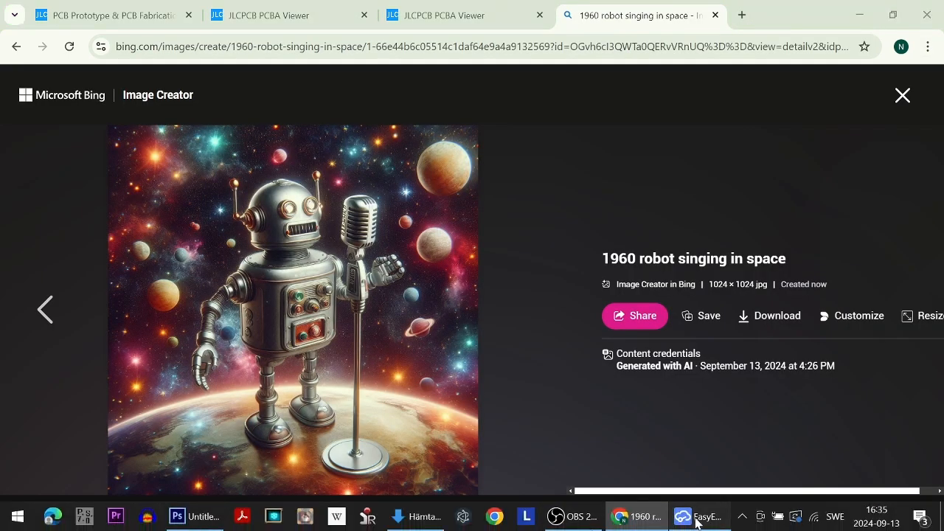
pyautogui.click(696, 520)
# - Open the board PCB_666vocoder1 from the offline project 666vocoder1
pyautogui.click(260, 30)
pyautogui.click(123, 31)
pyautogui.moveTo(141, 51)
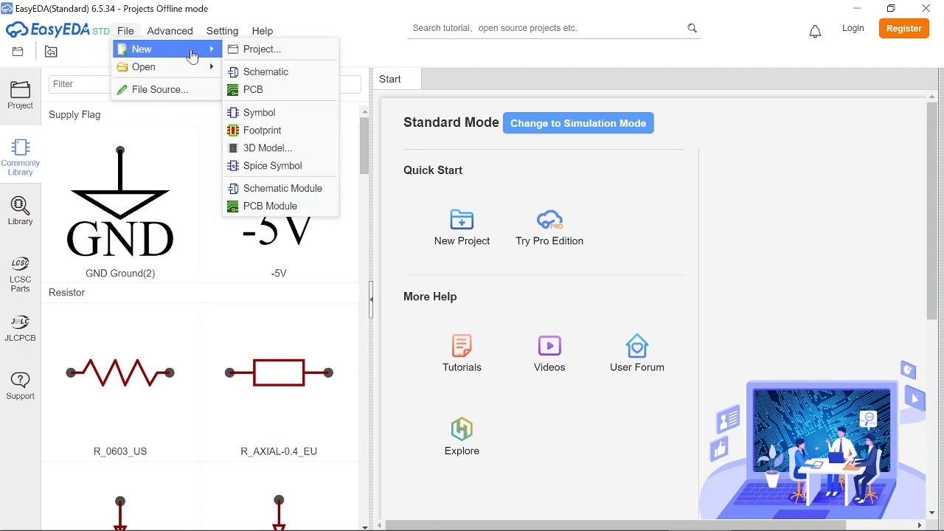
pyautogui.moveTo(191, 67)
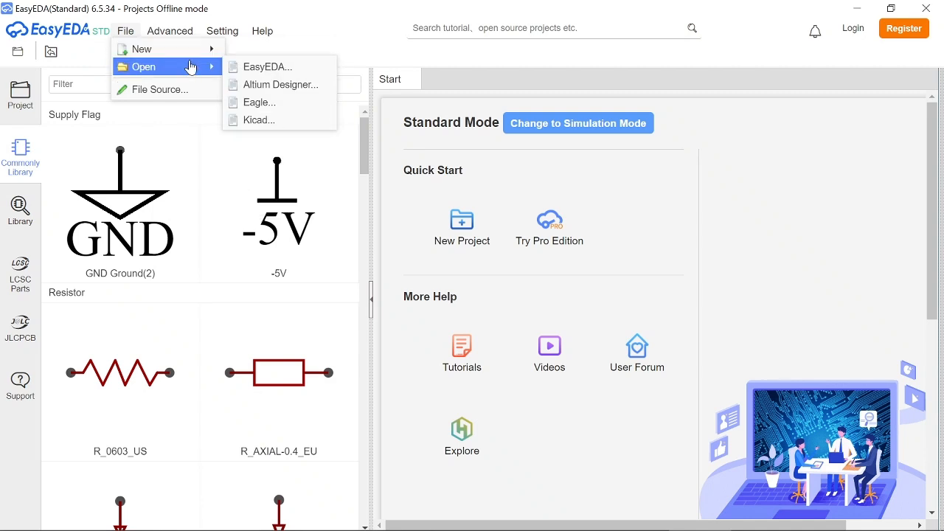
pyautogui.click(22, 92)
pyautogui.click(105, 205)
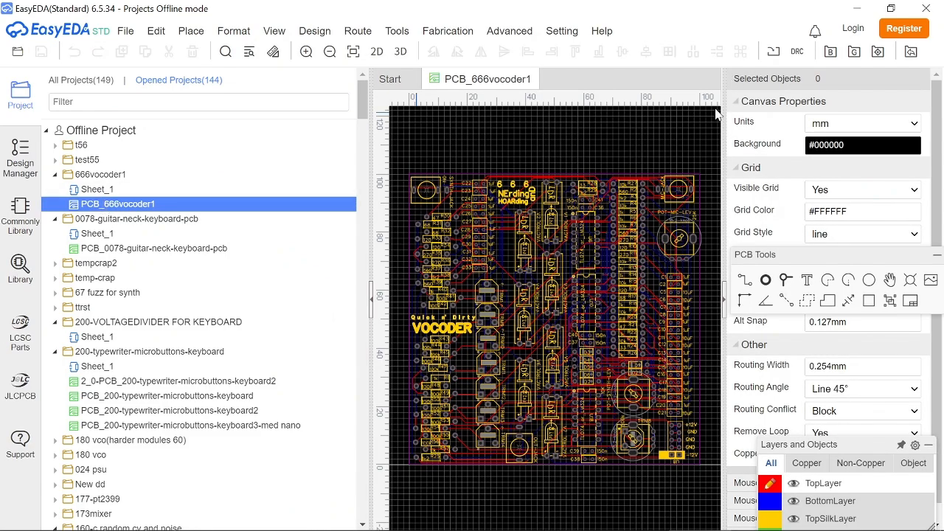
# - Make BottomSilkLayer the active layer and hide TopLayer, BottomLayer and TopSilkLayer
pyautogui.moveTo(774, 443)
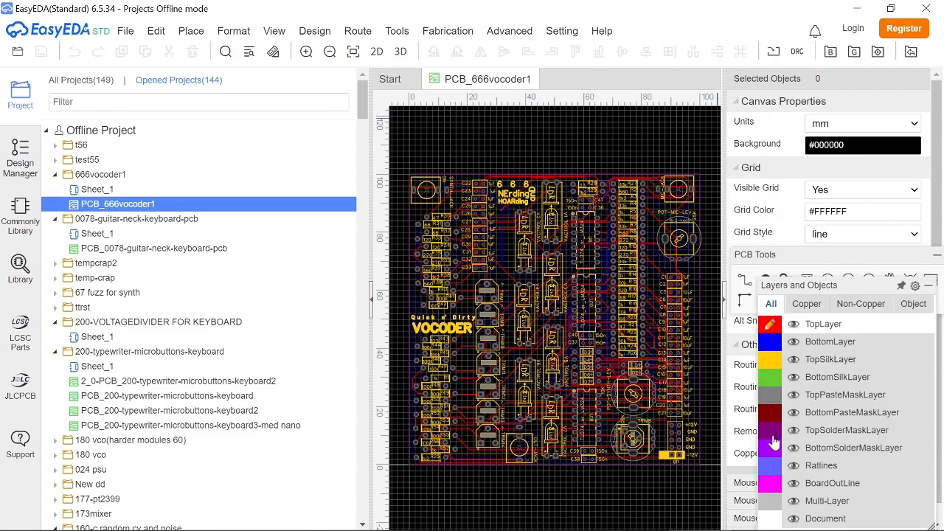
pyautogui.click(770, 377)
pyautogui.click(792, 343)
pyautogui.click(792, 325)
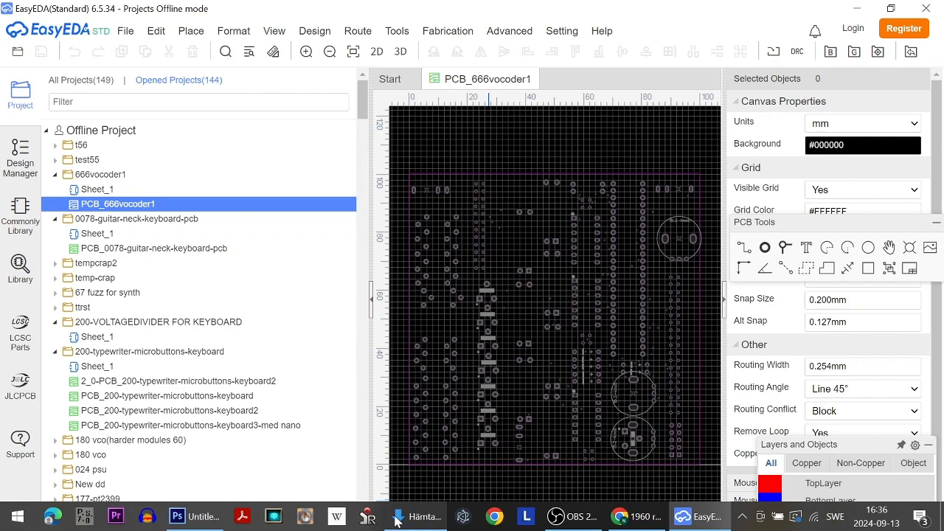
# - Switch to Photoshop and resize the halftone robot image to 500 pixels wide with proportions constrained
pyautogui.click(194, 516)
pyautogui.click(28, 7)
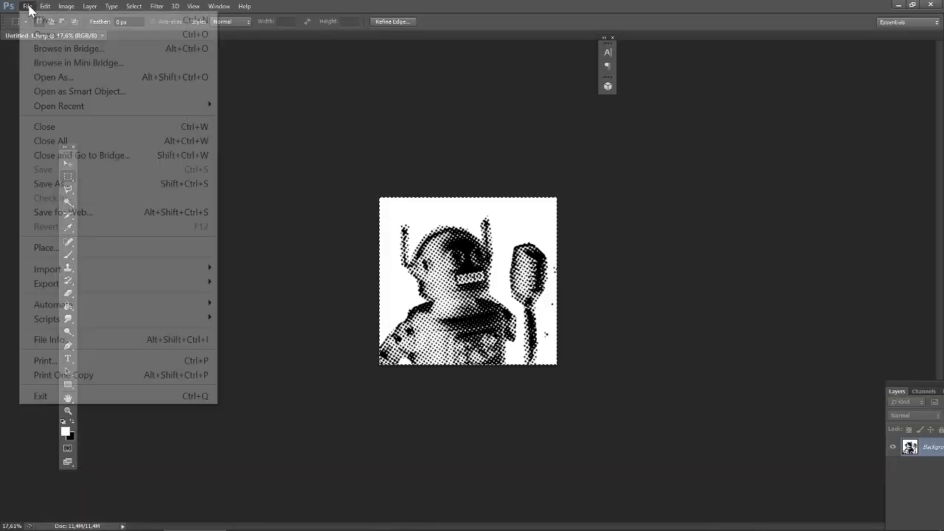
pyautogui.click(105, 110)
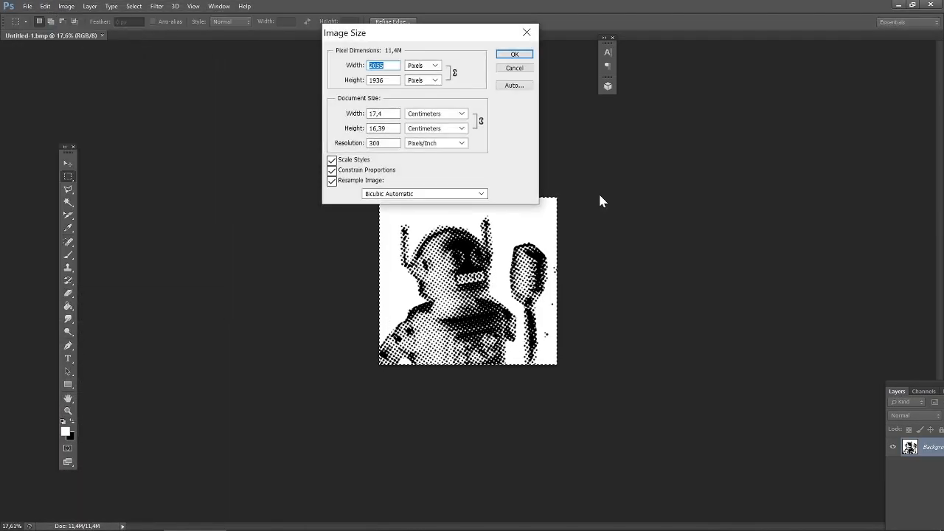
pyautogui.write('500')
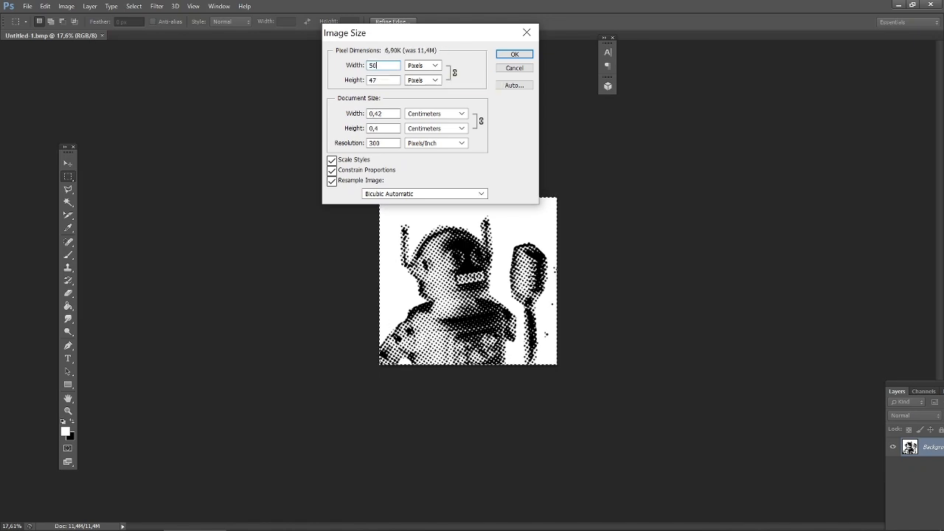
pyautogui.click(514, 55)
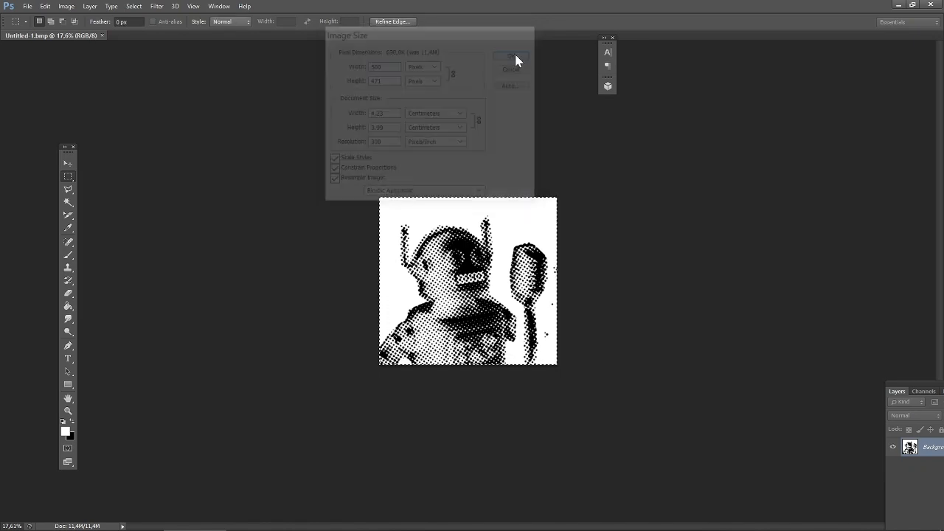
pyautogui.keyDown('alt'); pyautogui.scroll(10, 473, 288); pyautogui.keyUp('alt')
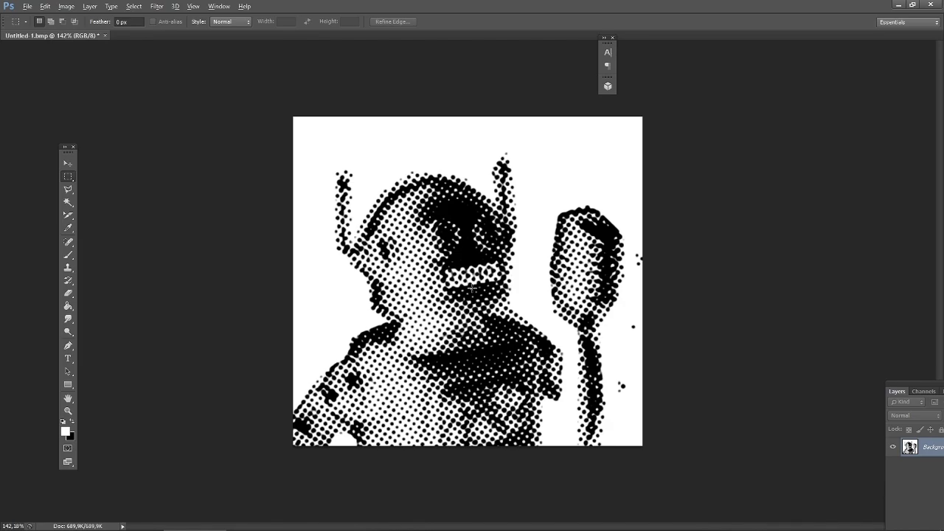
# - Save the resized image in the vocoder_files folder as small.bmp, a 24-bit Windows BMP
pyautogui.click(45, 7)
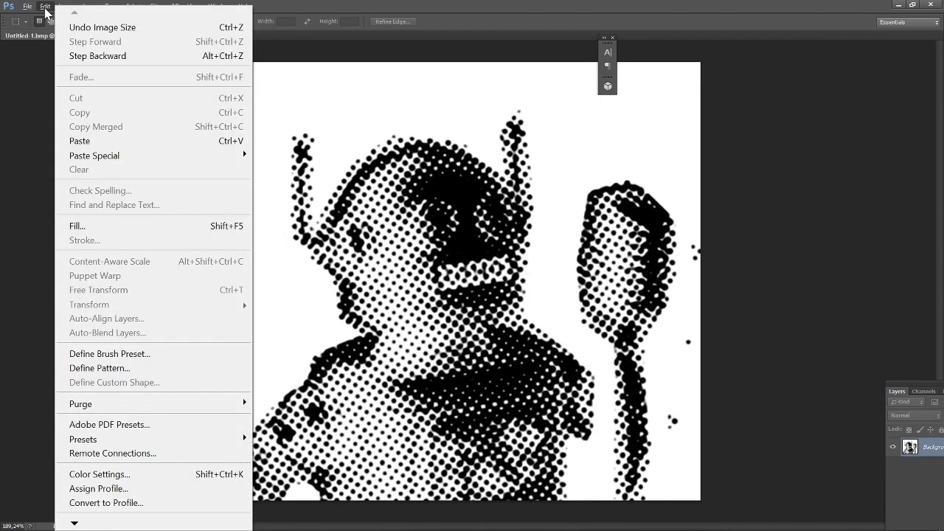
pyautogui.moveTo(27, 6)
pyautogui.click(69, 184)
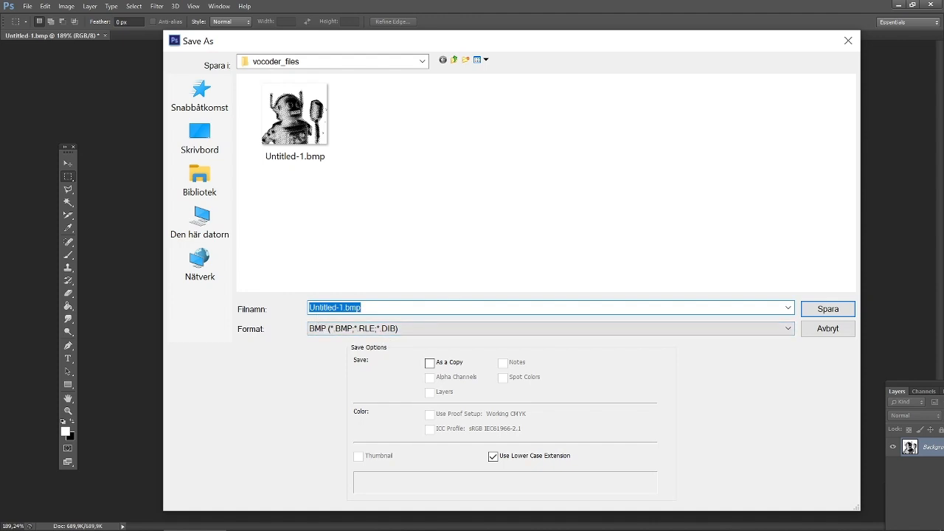
pyautogui.click(340, 308)
pyautogui.hotkey('shift', 'Home')
pyautogui.write('smal')
pyautogui.press('Return')
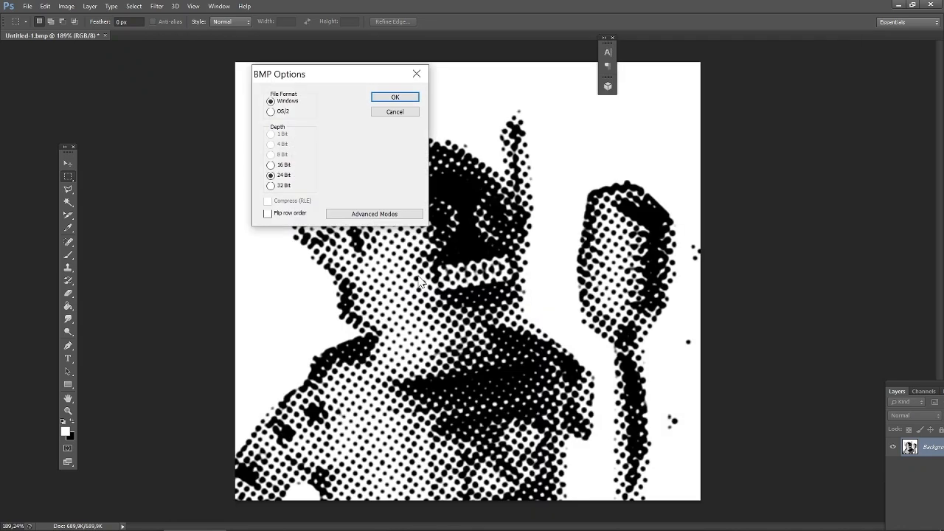
pyautogui.click(392, 98)
# - Return to EasyEDA and load small.bmp as the image to insert into the PCB
pyautogui.click(898, 6)
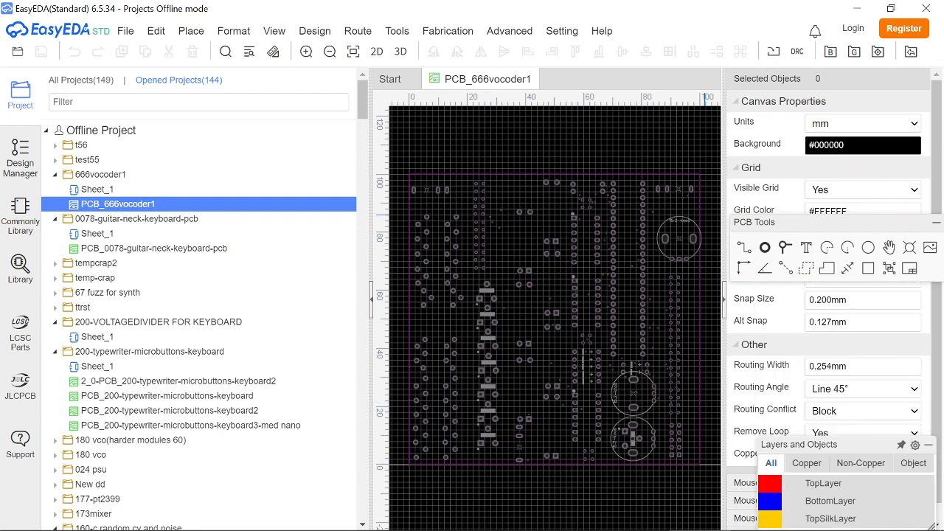
pyautogui.click(929, 248)
pyautogui.click(292, 311)
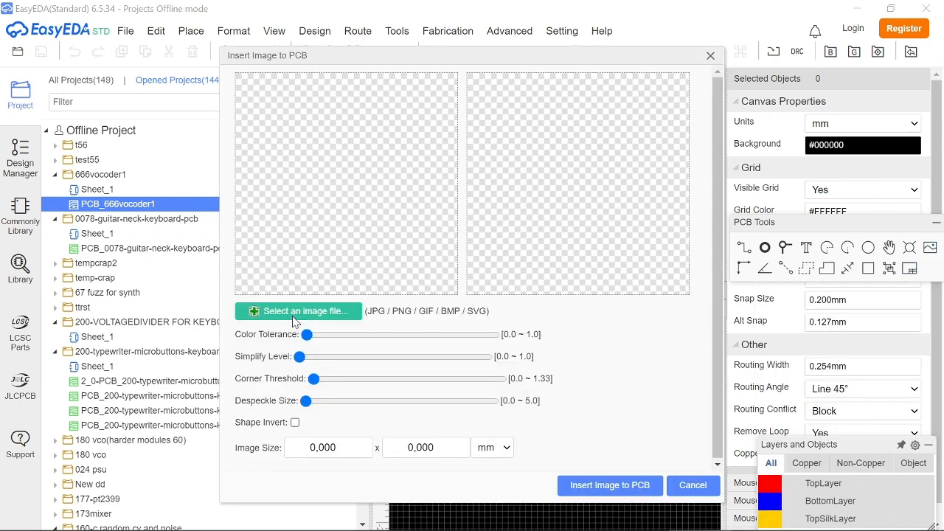
pyautogui.doubleClick(279, 151)
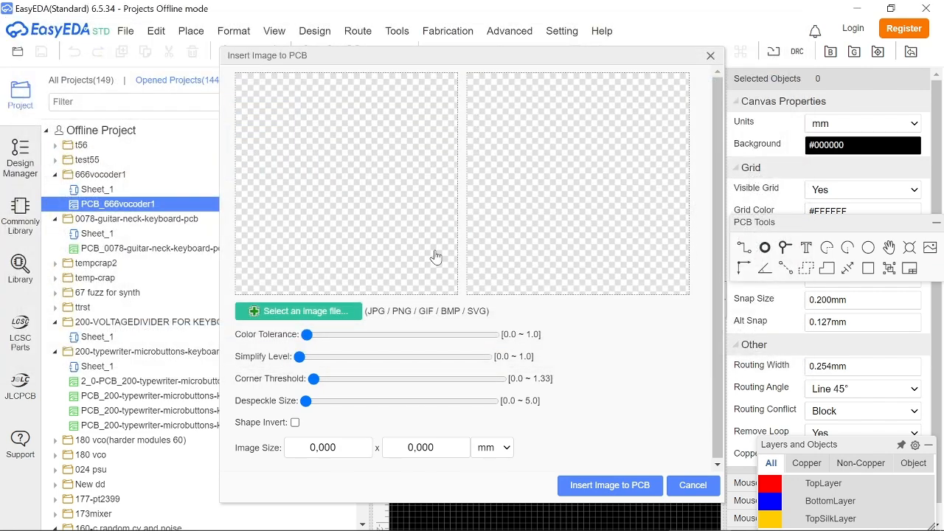
# - Set colour tolerance to about 0.9, simplify level to about 0.5 and image width to 100 mm, and insert the image into the PCB
pyautogui.moveTo(307, 334); pyautogui.dragTo(469, 337)
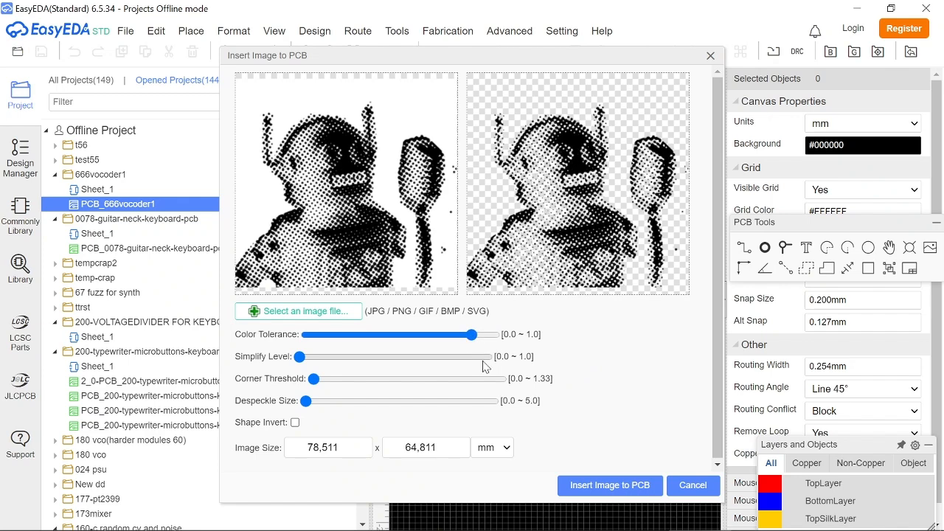
pyautogui.moveTo(300, 358); pyautogui.dragTo(392, 358)
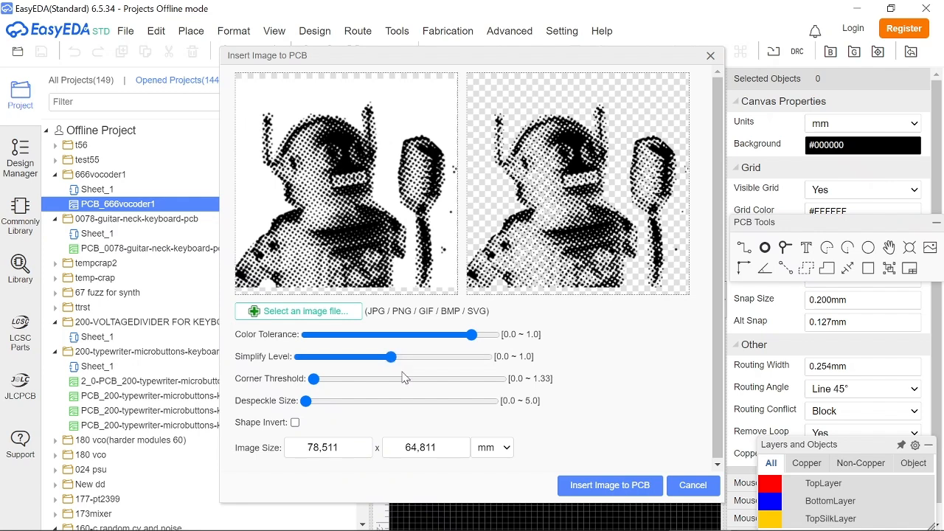
pyautogui.doubleClick(325, 448)
pyautogui.write('2100')
pyautogui.press('BackSpace')
pyautogui.click(623, 493)
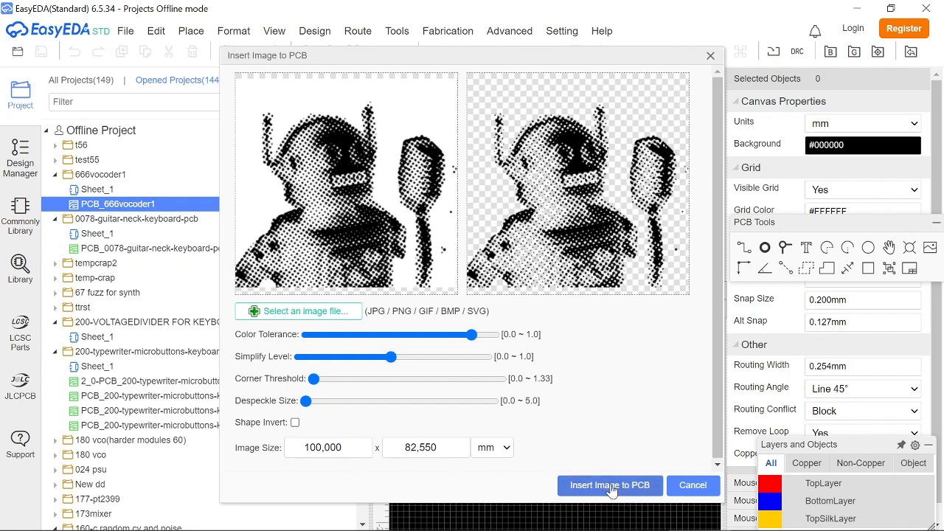
pyautogui.click(857, 8)
pyautogui.click(694, 517)
pyautogui.click(857, 8)
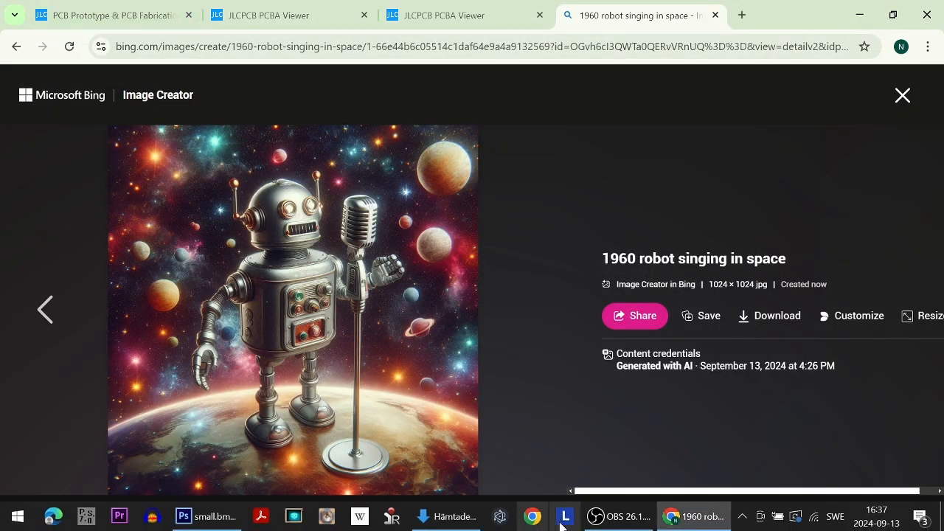
pyautogui.click(618, 520)
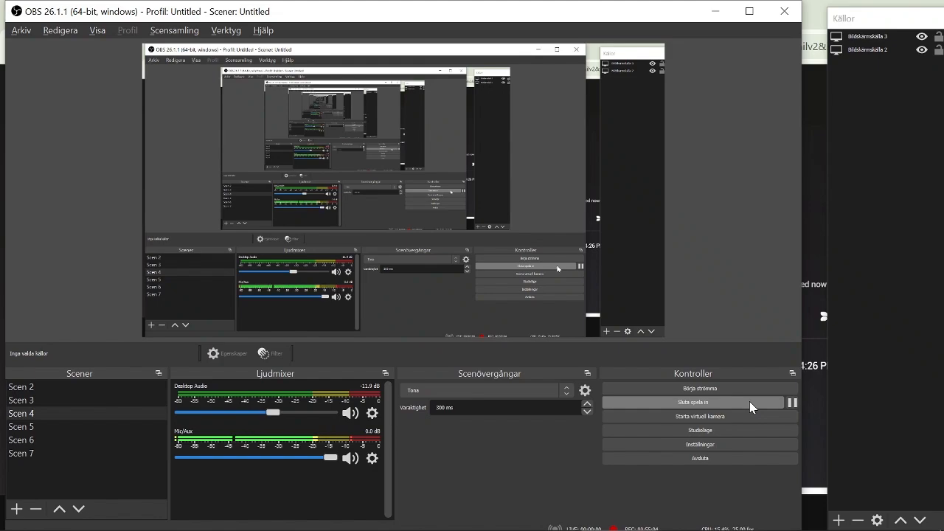
pyautogui.click(712, 402)
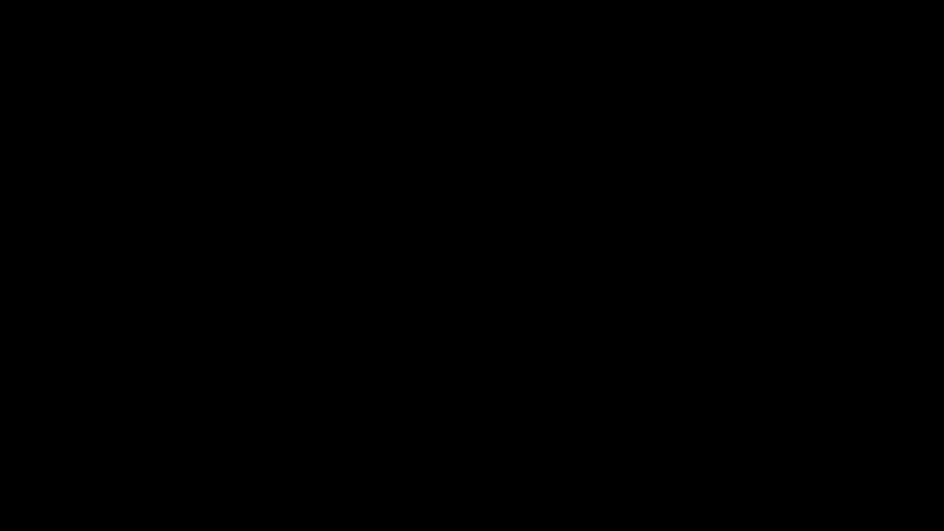